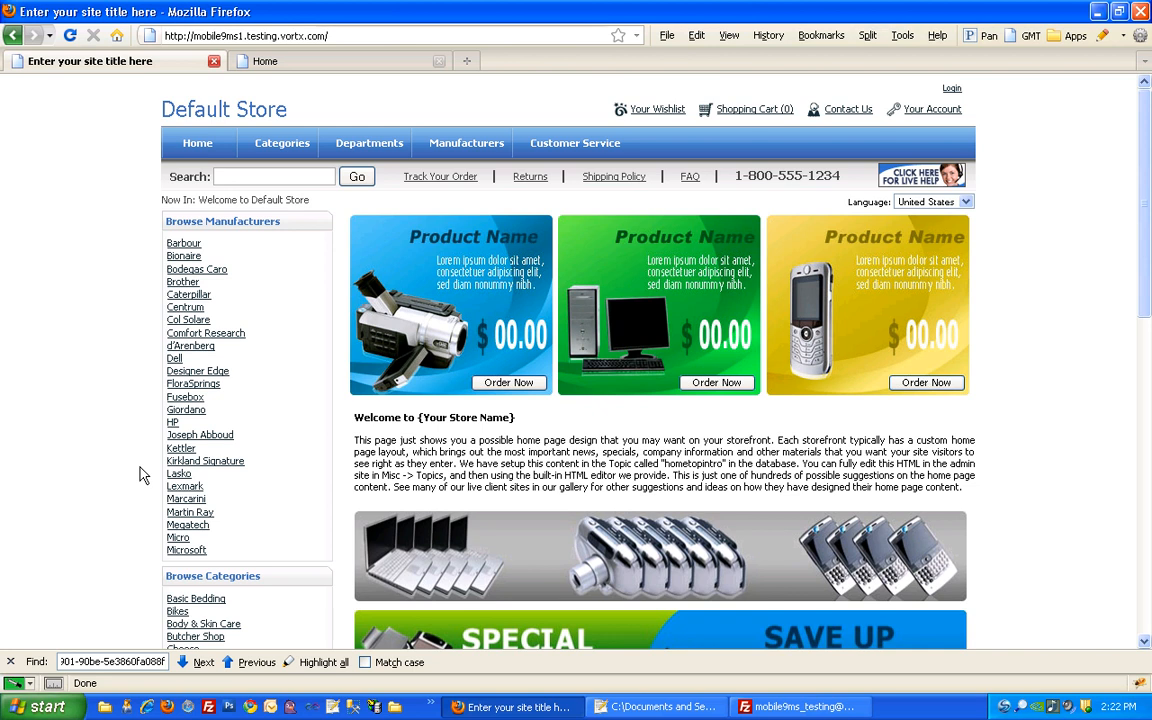
Open the desktop's Temp folder from the taskbar over the Default Store page
{"action": "left_click", "coordinate": [104, 707]}
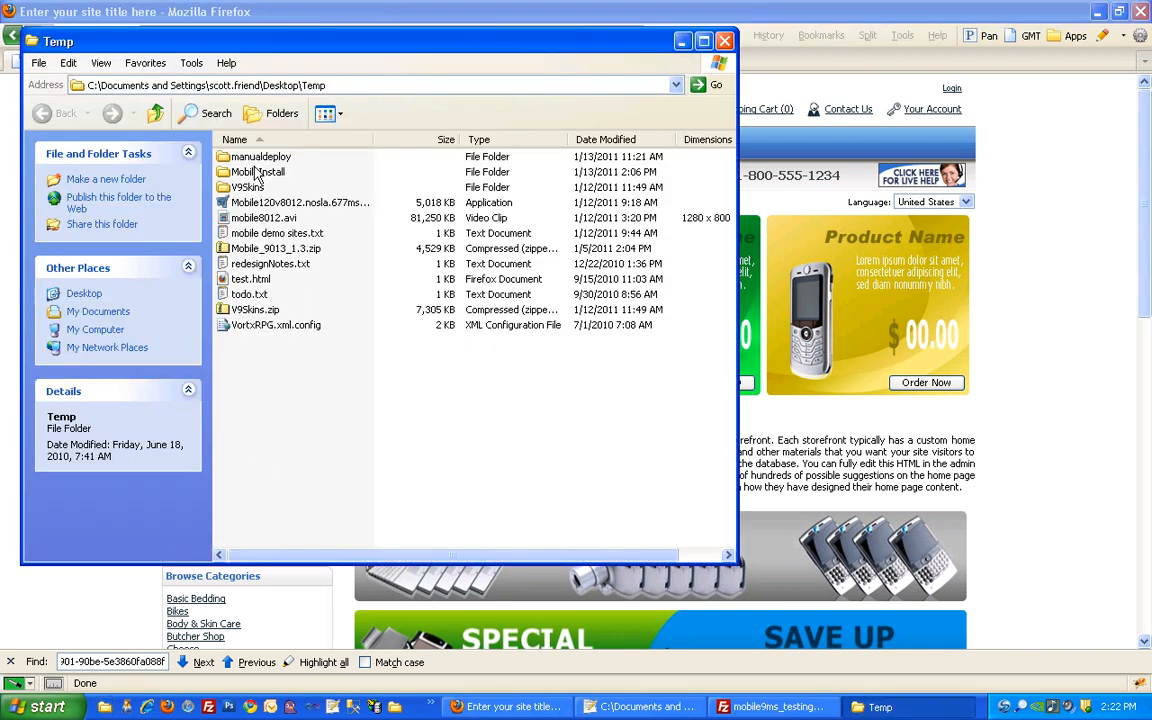
Open MobileInstall to reveal the Mobile121v9sp1csharp installer, check the license notes, and return to the store
{"action": "left_click", "coordinate": [258, 172]}
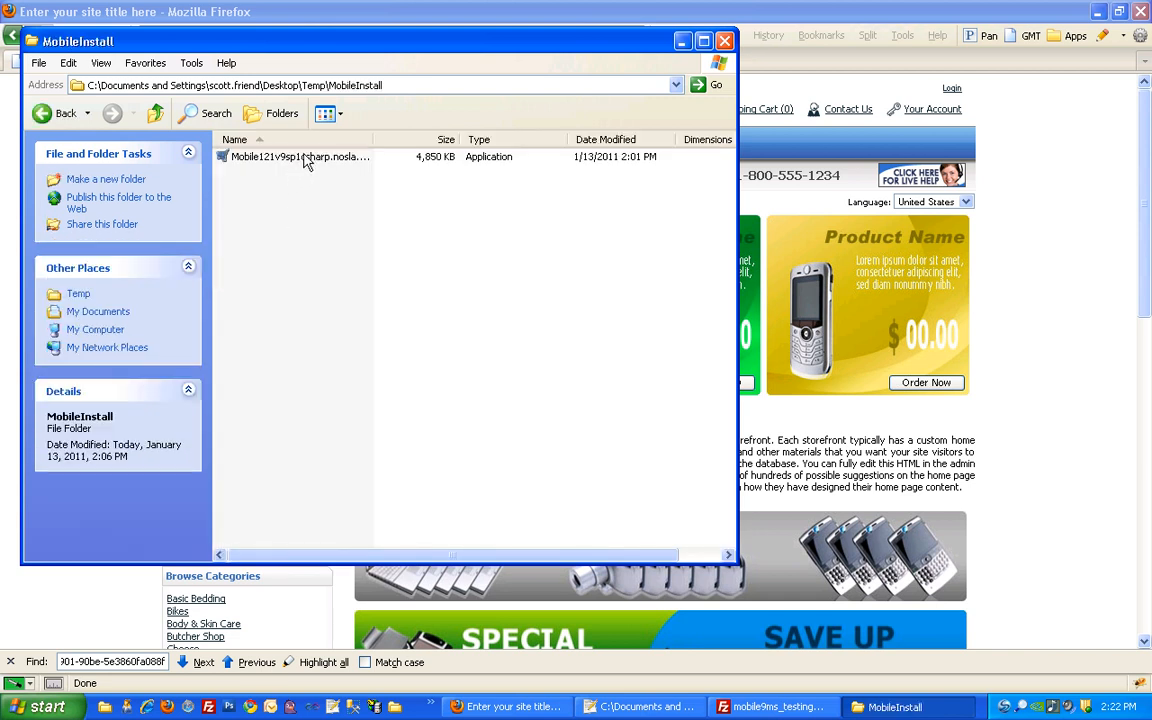
{"action": "mouse_move", "coordinate": [375, 139]}
{"action": "left_mouse_down"}
{"action": "mouse_move", "coordinate": [455, 143]}
{"action": "mouse_move", "coordinate": [396, 140]}
{"action": "left_mouse_up"}
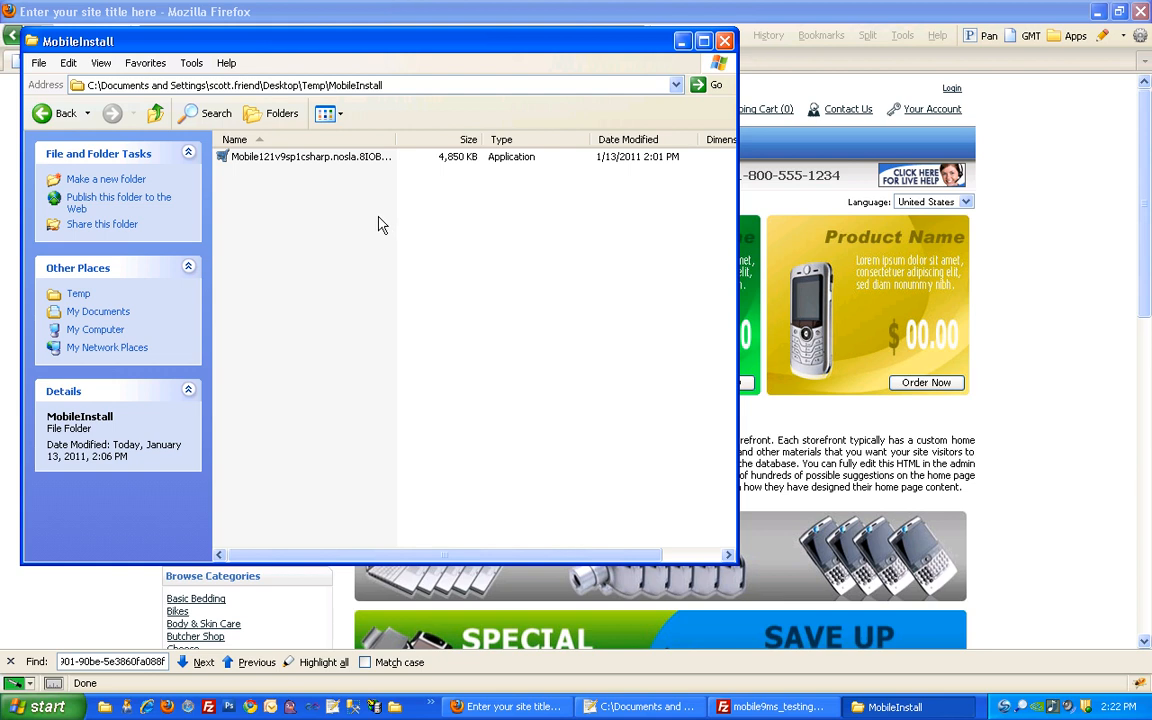
{"action": "left_click", "coordinate": [640, 707]}
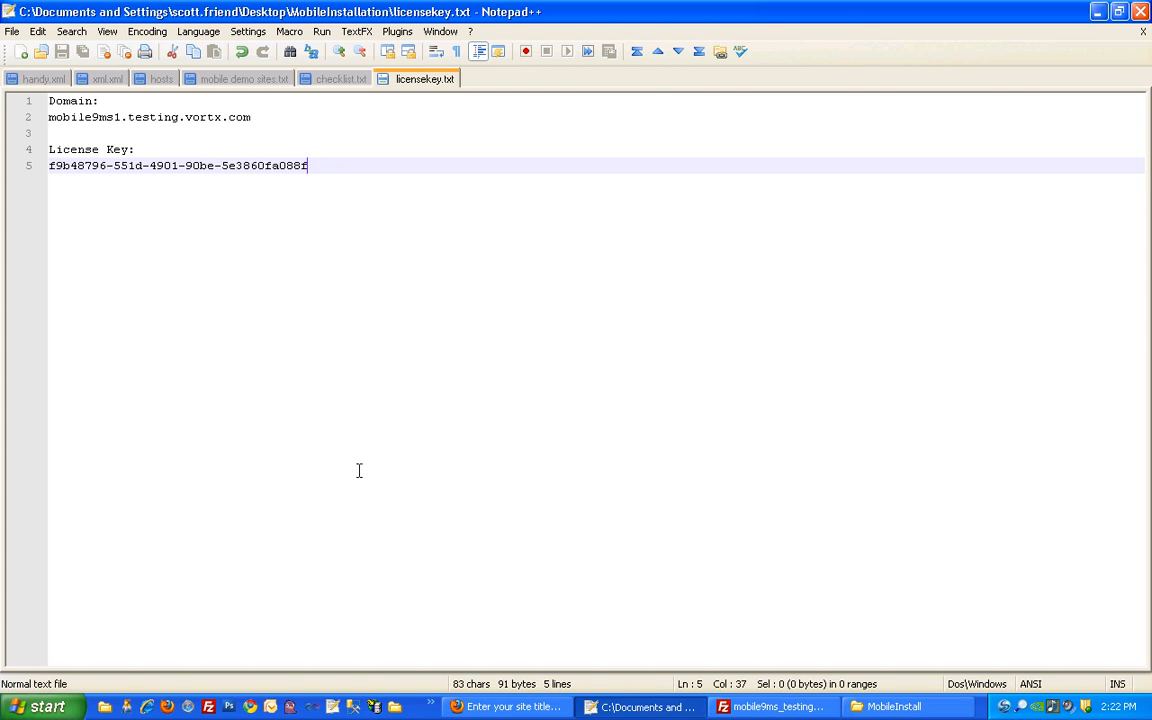
{"action": "left_click", "coordinate": [505, 706]}
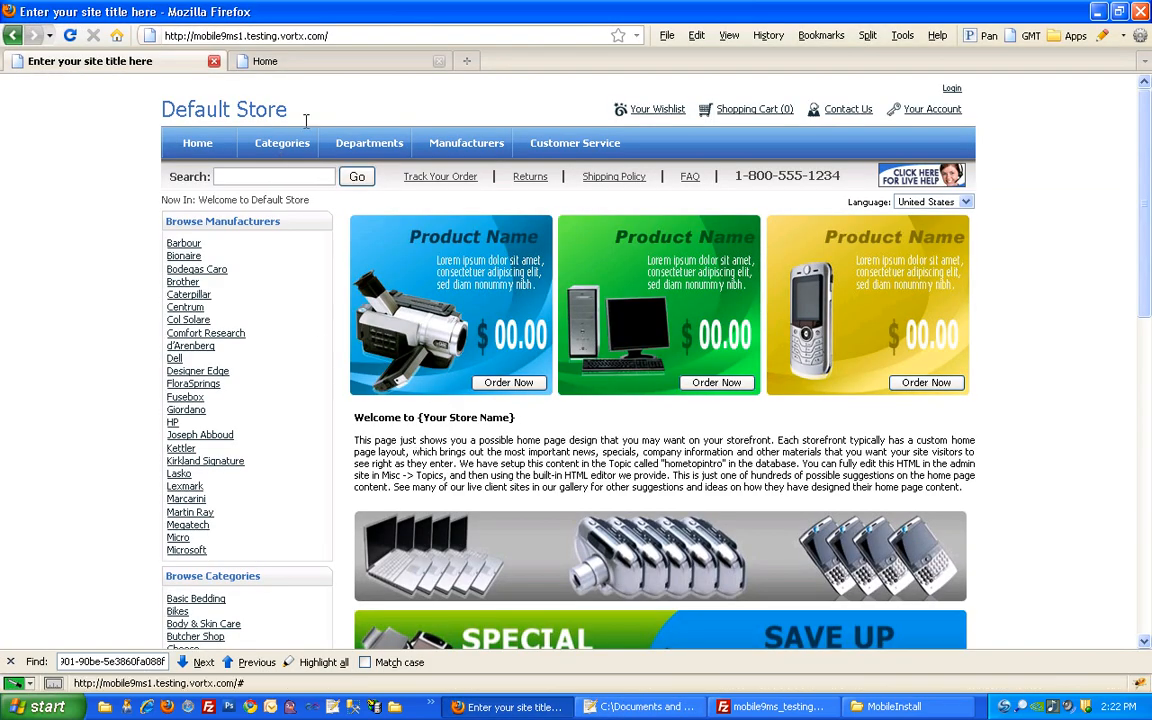
Go to the admin Home page and highlight the 9.0.1.3 patch lines and web.config warning
{"action": "left_click", "coordinate": [316, 62]}
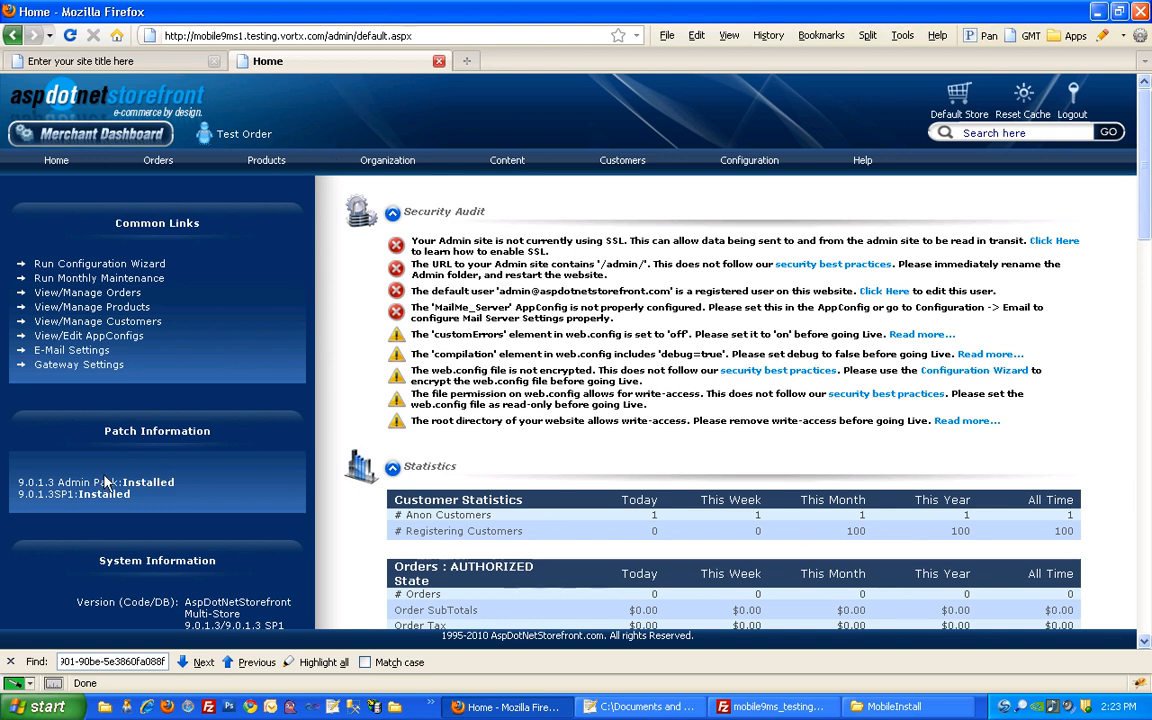
{"action": "left_click_drag", "start_coordinate": [57, 482], "coordinate": [103, 467]}
{"action": "left_click", "coordinate": [146, 502]}
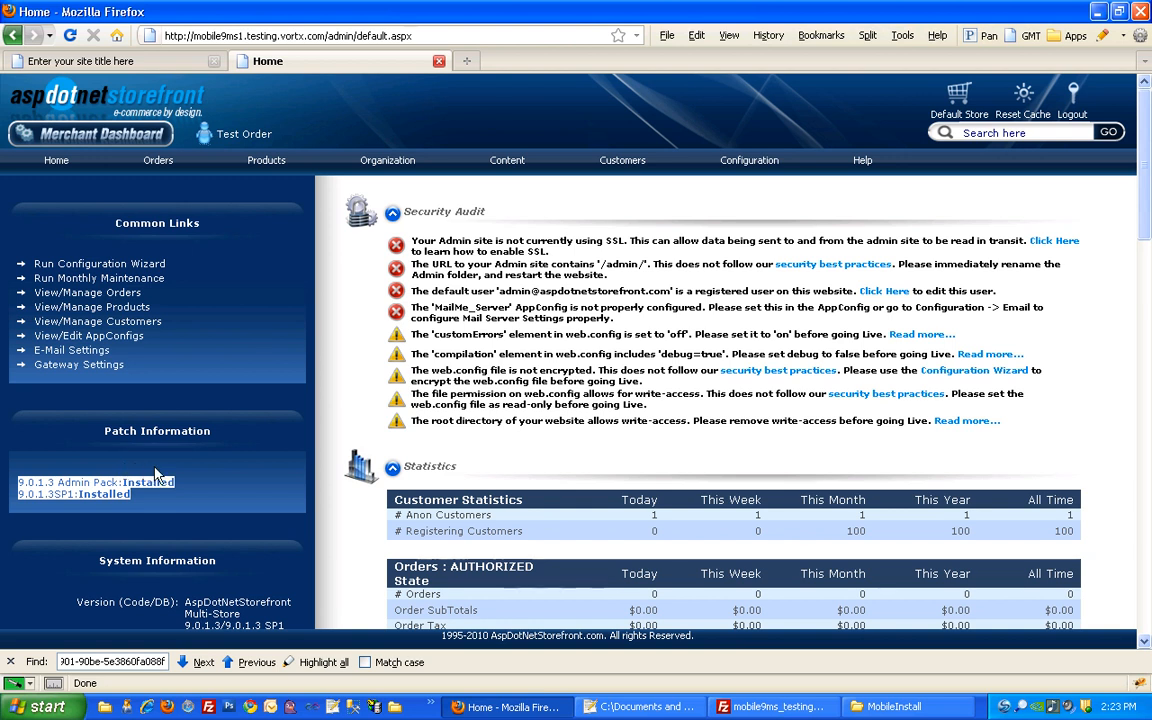
{"action": "left_click", "coordinate": [196, 492]}
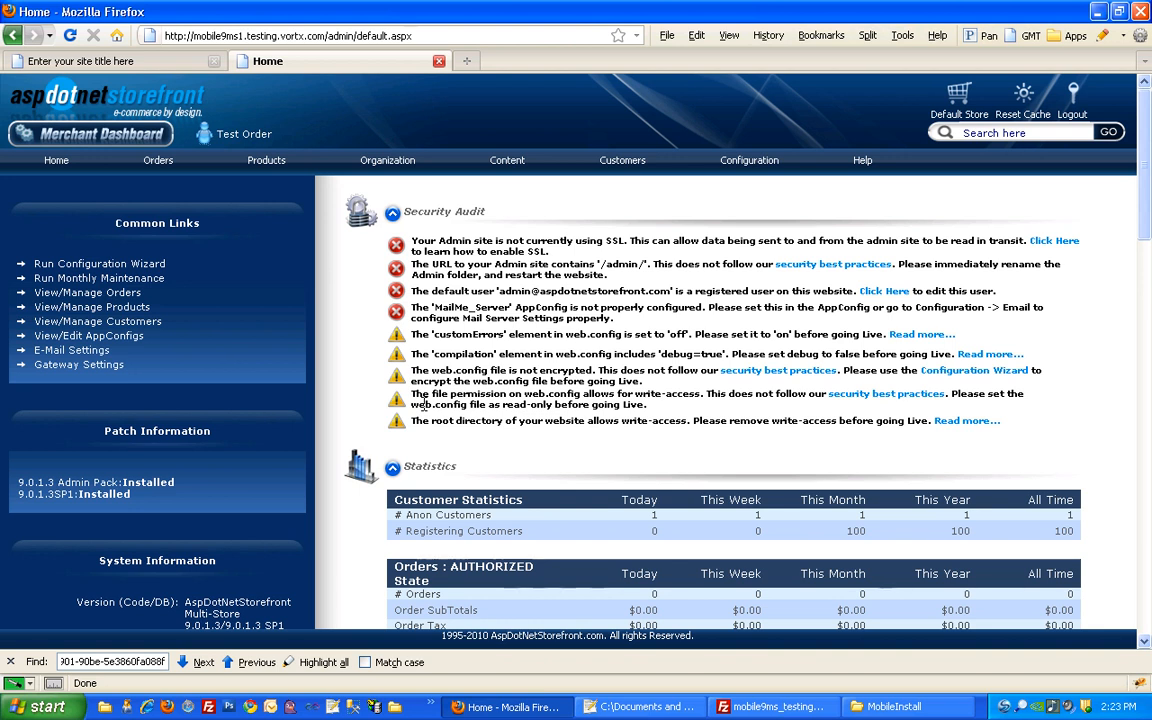
{"action": "left_click_drag", "start_coordinate": [642, 381], "coordinate": [706, 394]}
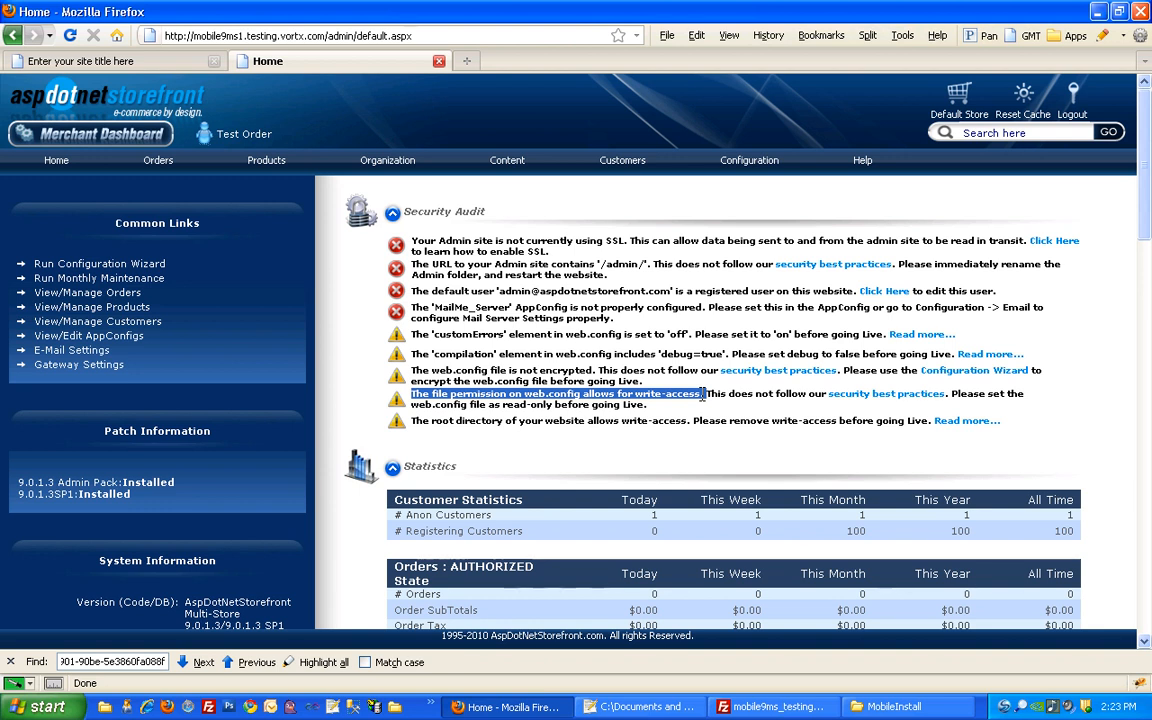
Switch to FileZilla showing the site's remote wwwroot folder
{"action": "left_click", "coordinate": [771, 707]}
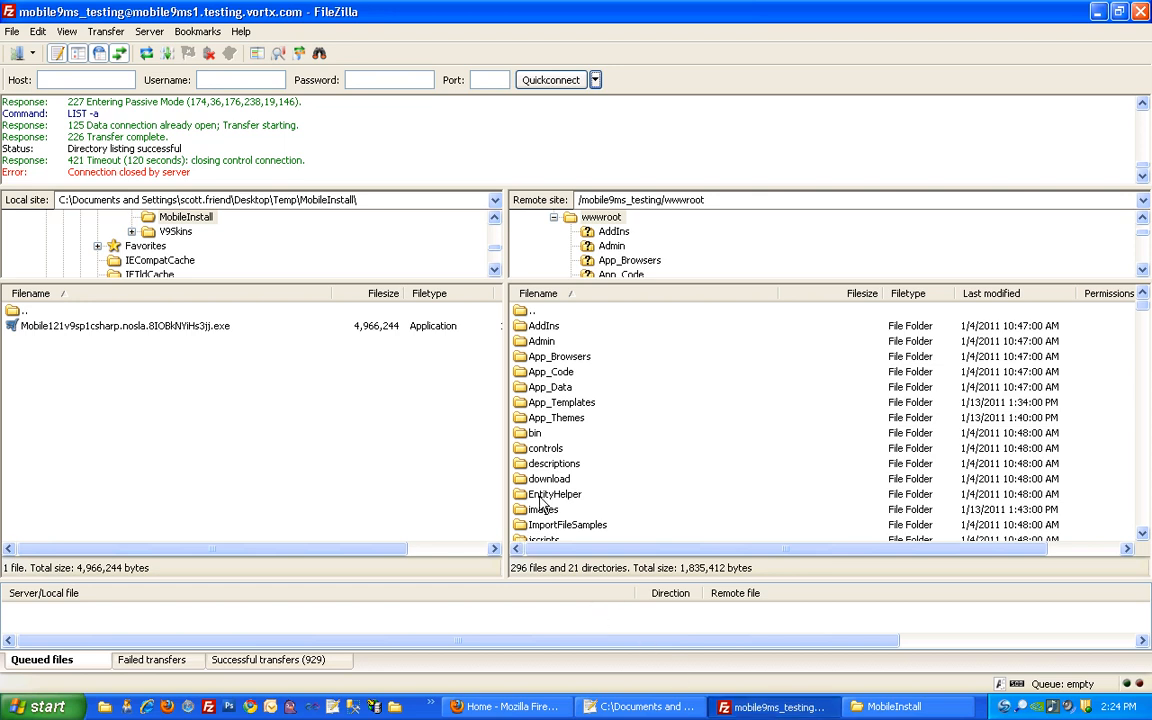
Open remote App_Templates, inspect MobileSkin_1, Skin_1 and Skin_2, then bring back MobileInstall
{"action": "double_click", "coordinate": [564, 404]}
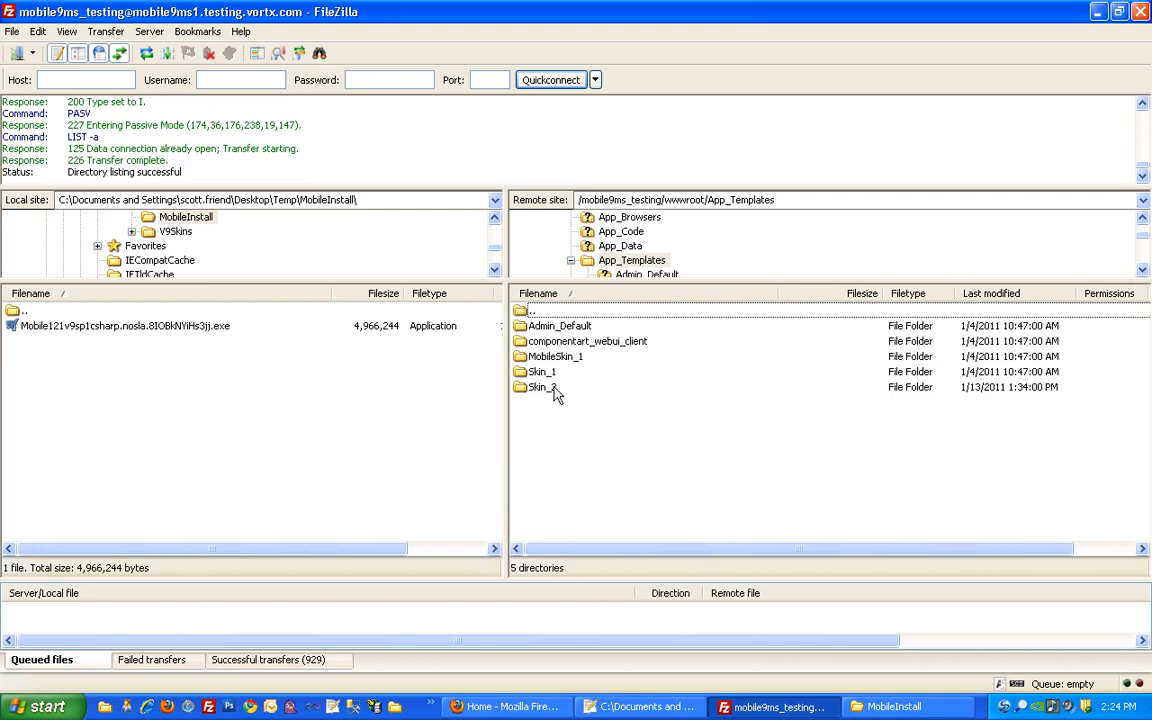
{"action": "left_click", "coordinate": [545, 373]}
{"action": "left_click", "coordinate": [547, 388]}
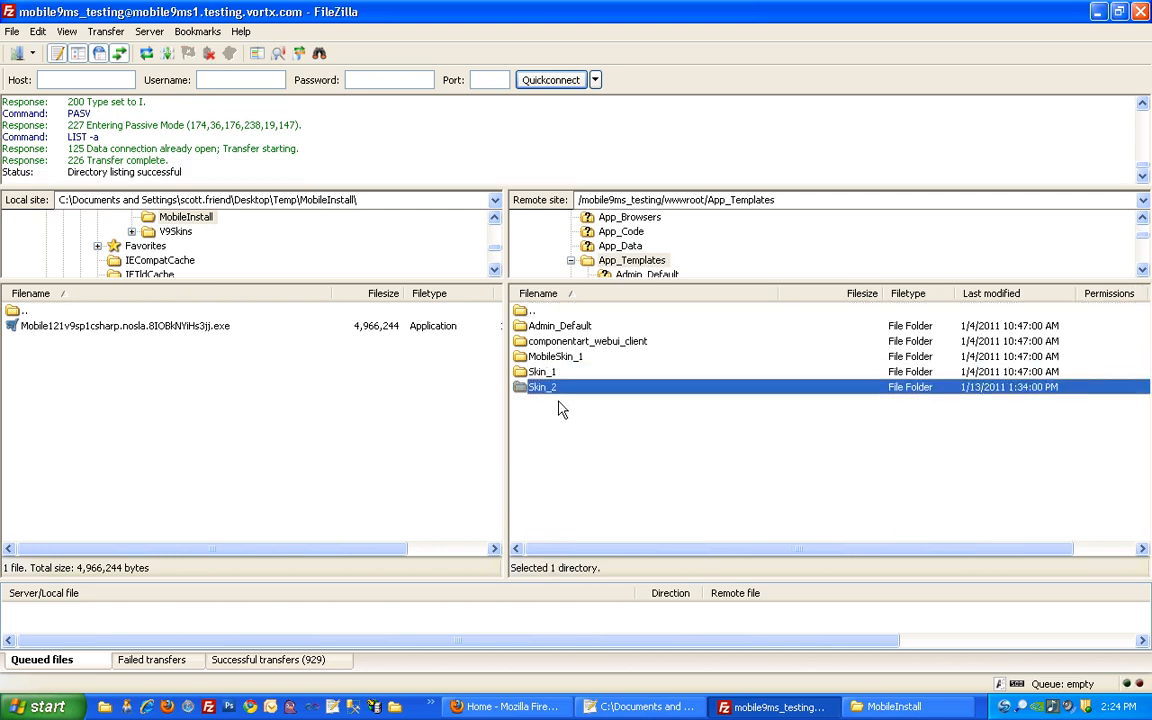
{"action": "left_click", "coordinate": [561, 357]}
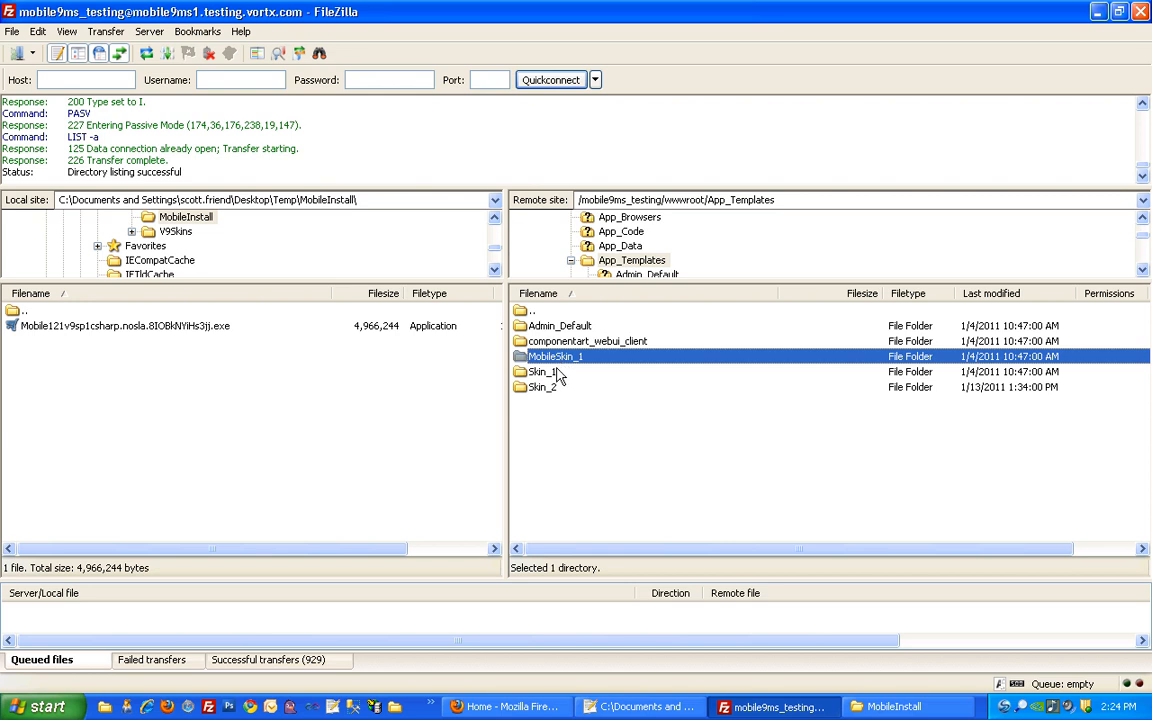
{"action": "left_click", "coordinate": [546, 372]}
{"action": "left_click", "coordinate": [543, 389]}
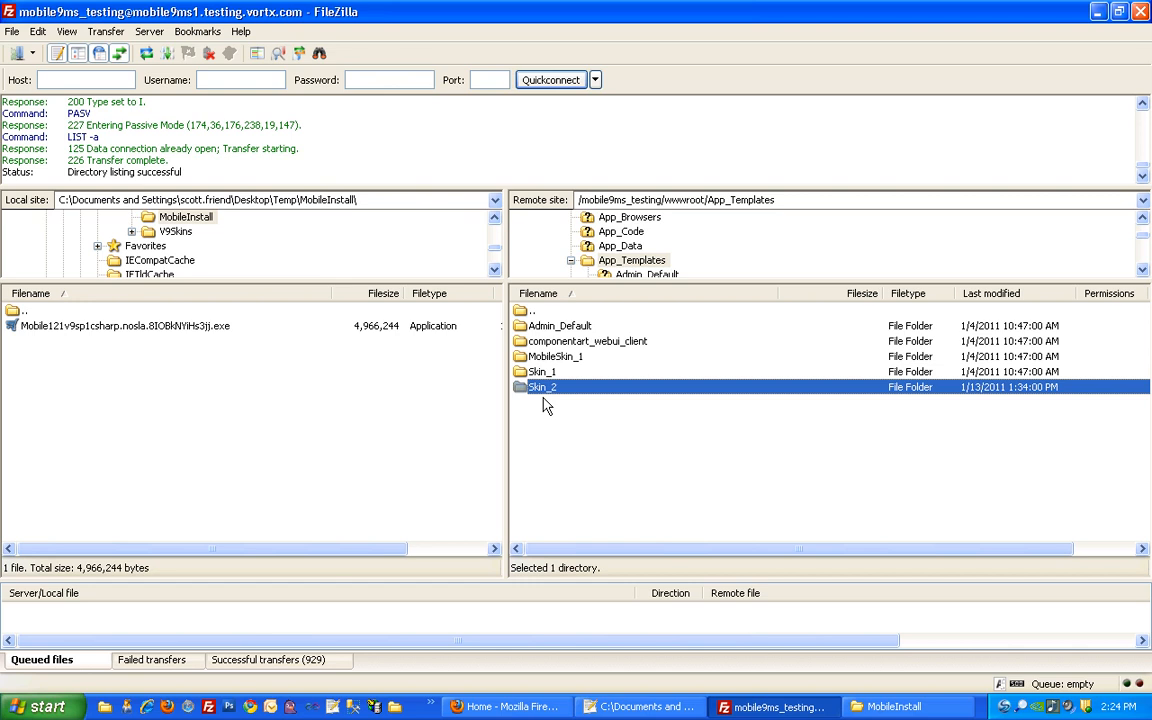
{"action": "left_click", "coordinate": [552, 409]}
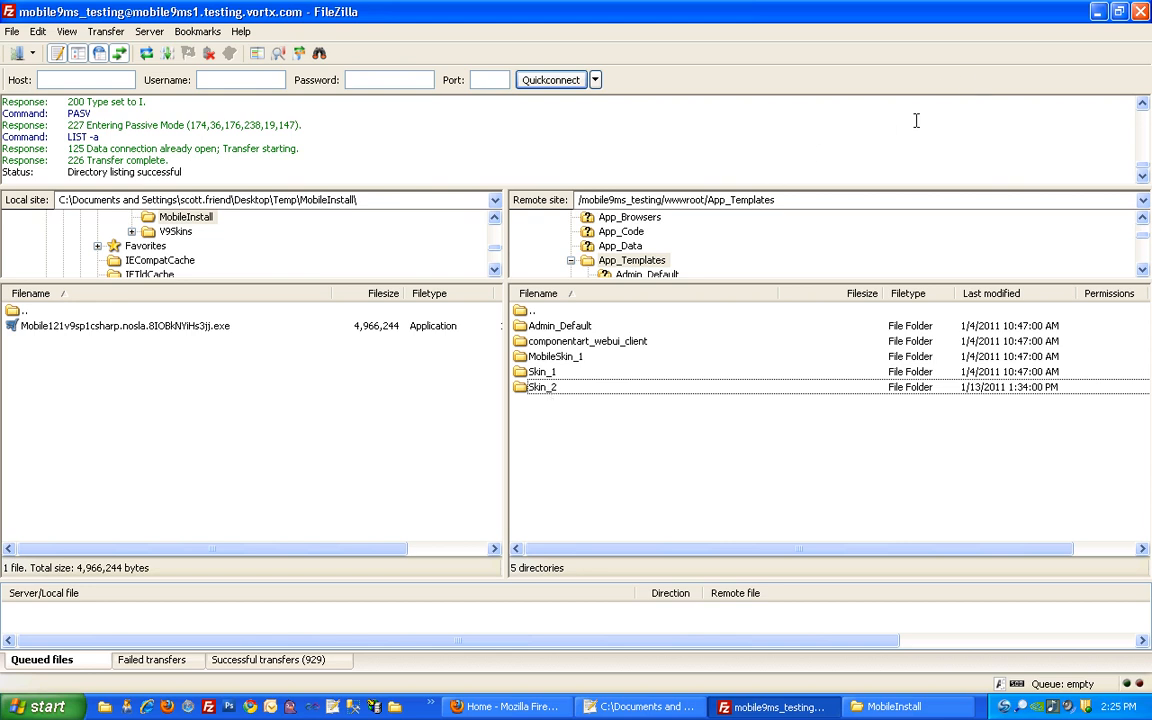
{"action": "left_click", "coordinate": [878, 707]}
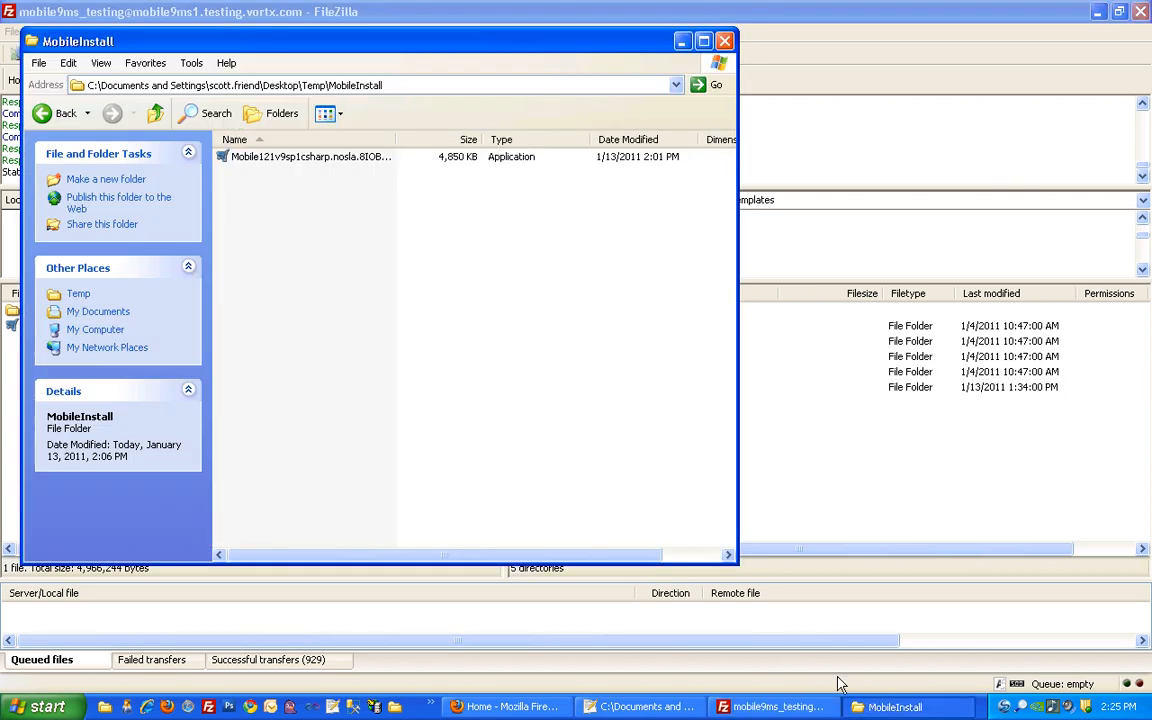
Launch the Mobile121v9sp1csharp setup and accept the license agreement
{"action": "double_click", "coordinate": [335, 160]}
{"action": "left_click", "coordinate": [617, 370]}
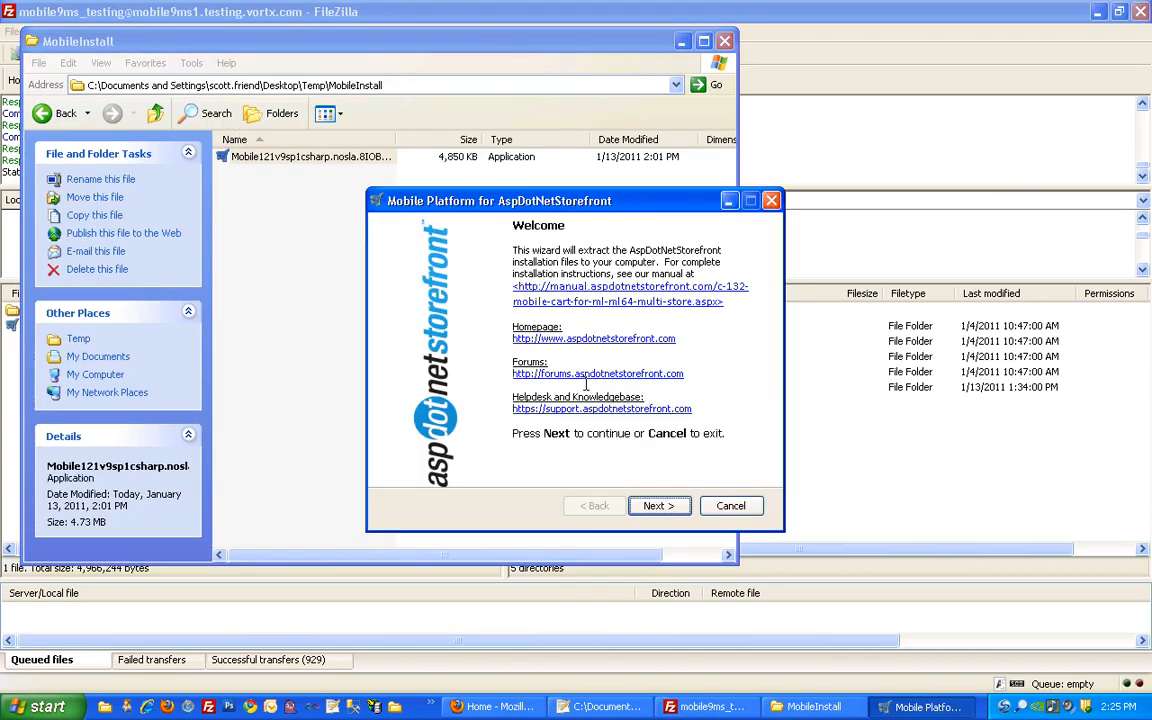
{"action": "left_click", "coordinate": [648, 507]}
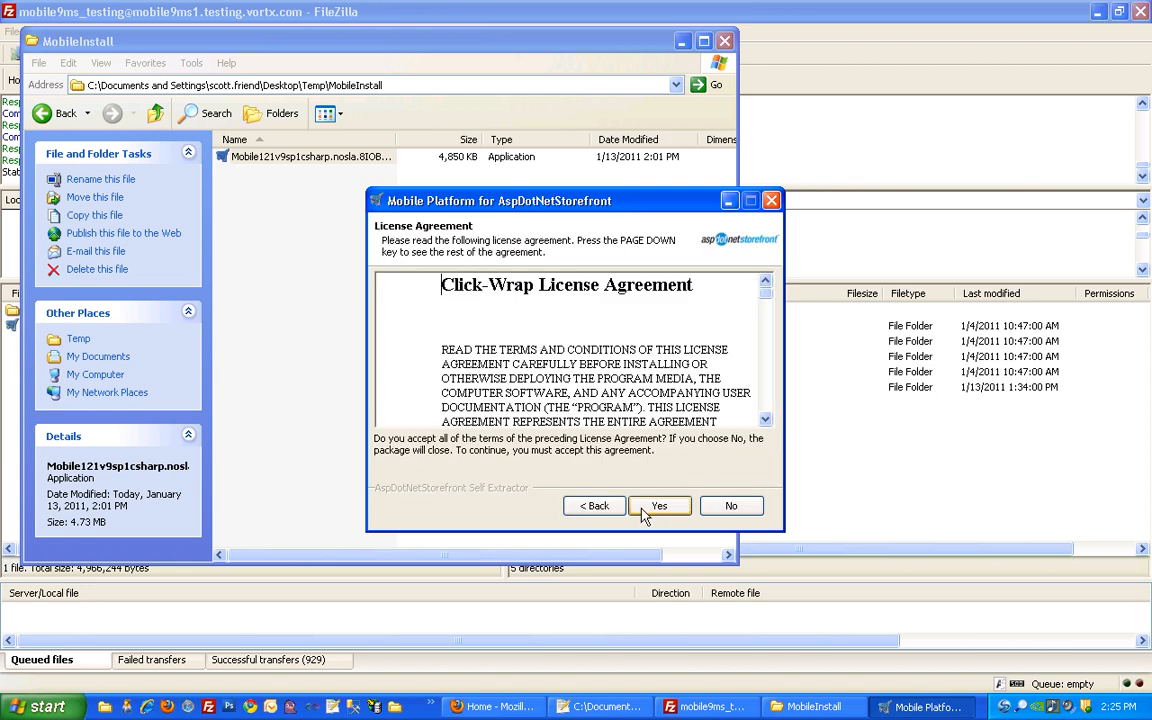
{"action": "left_click", "coordinate": [652, 507]}
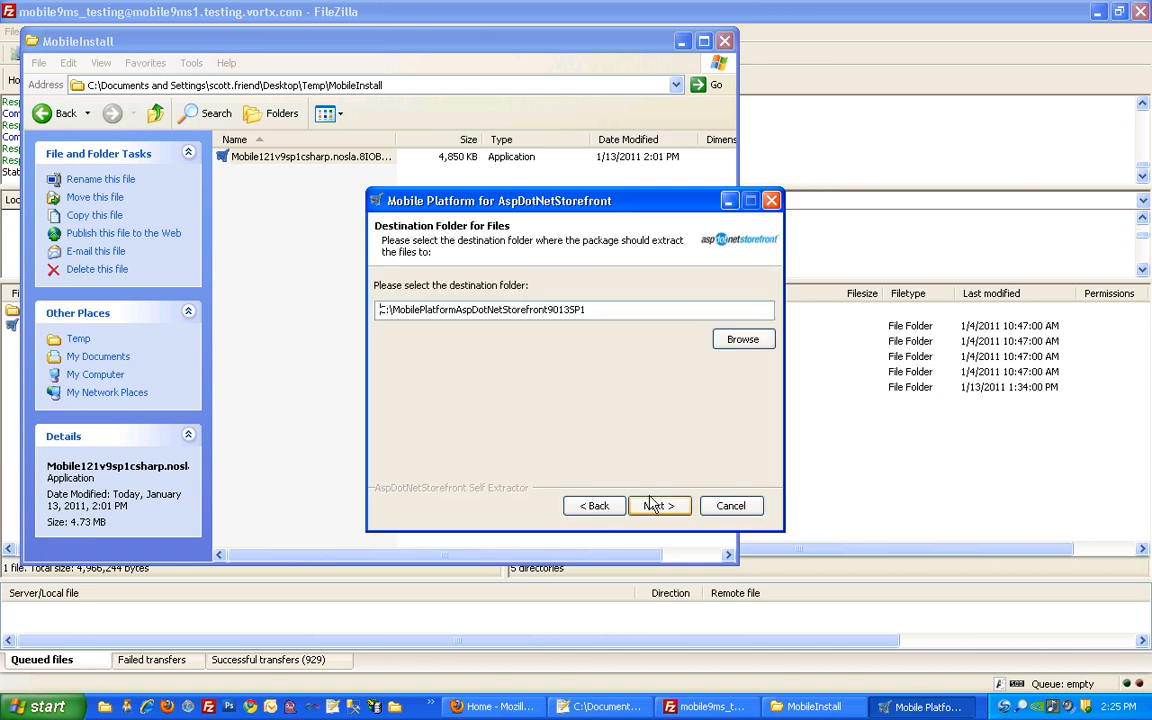
Set the destination to a new InstallationPackage folder inside MobileInstall
{"action": "left_click", "coordinate": [745, 340]}
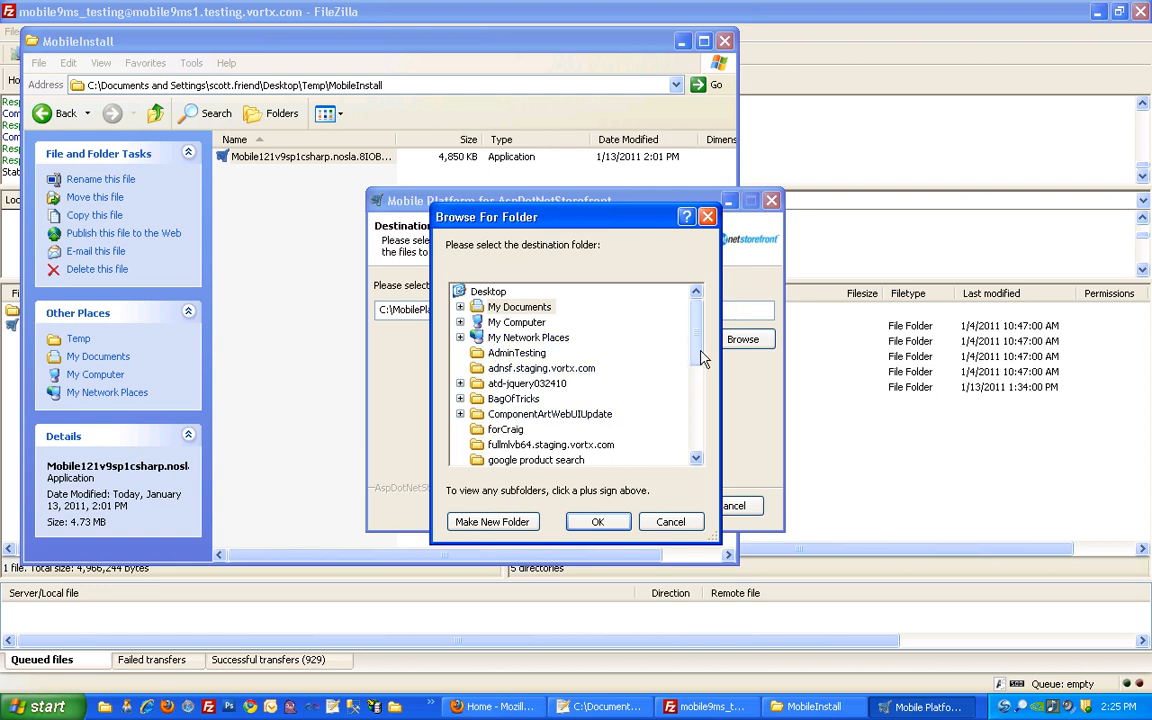
{"action": "left_click_drag", "start_coordinate": [701, 350], "coordinate": [680, 435]}
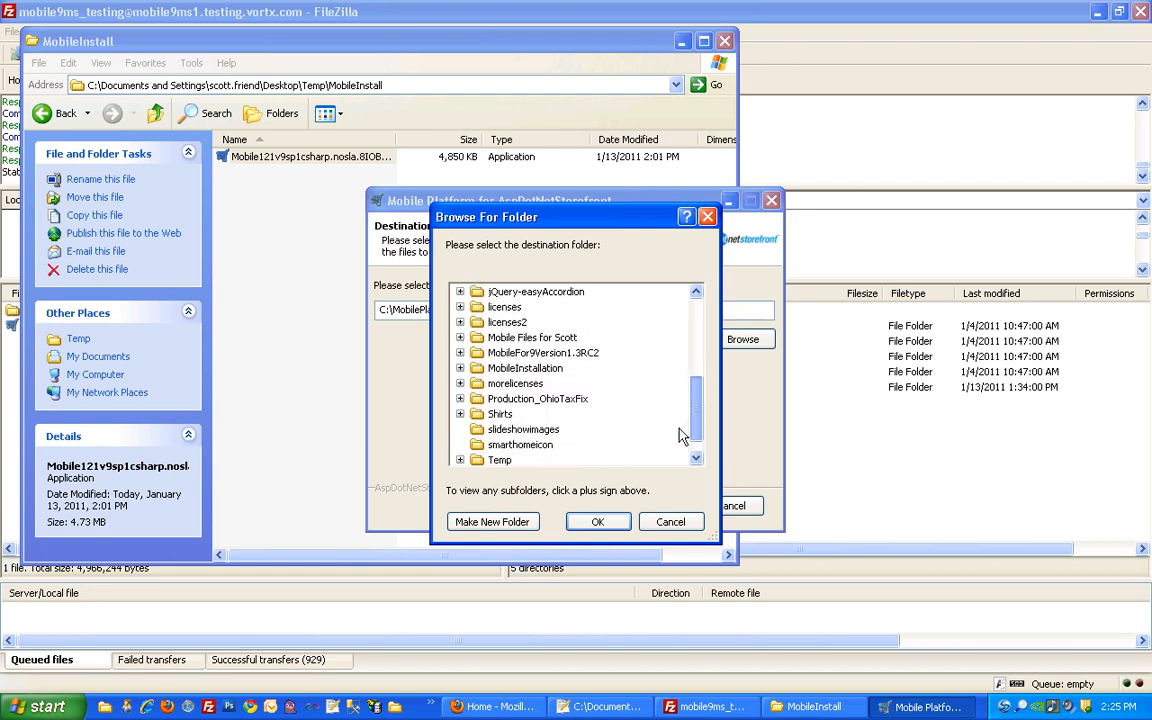
{"action": "left_click", "coordinate": [460, 459]}
{"action": "left_click", "coordinate": [493, 432]}
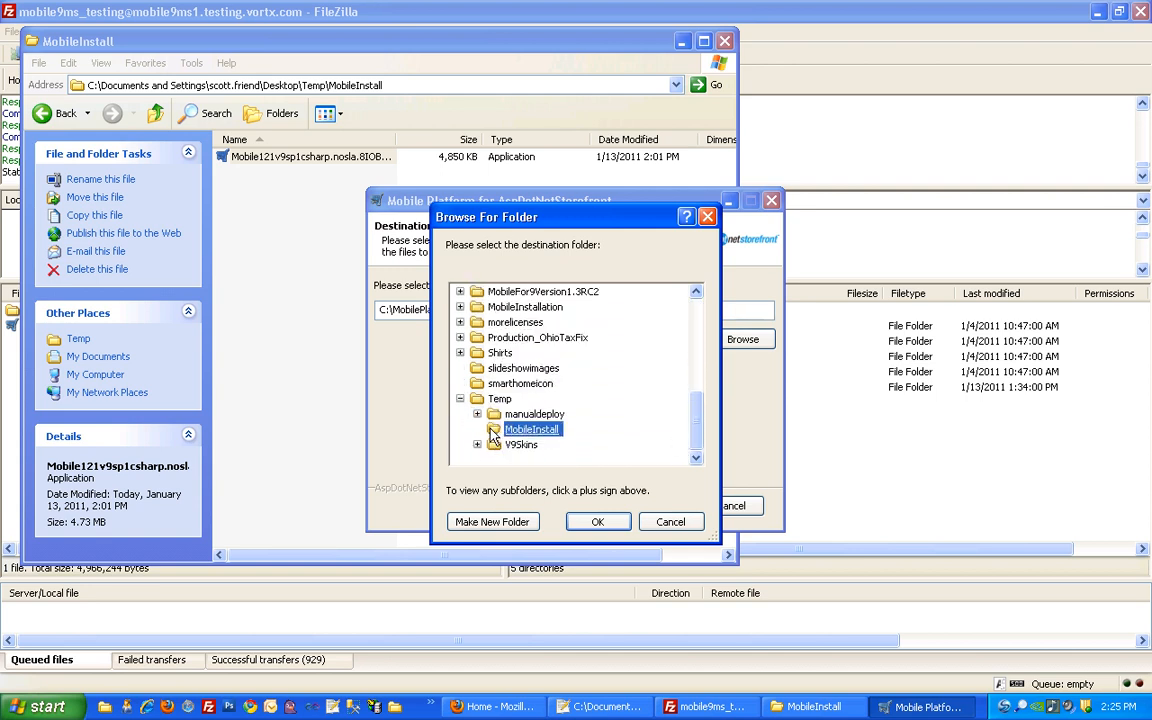
{"action": "left_click", "coordinate": [488, 526]}
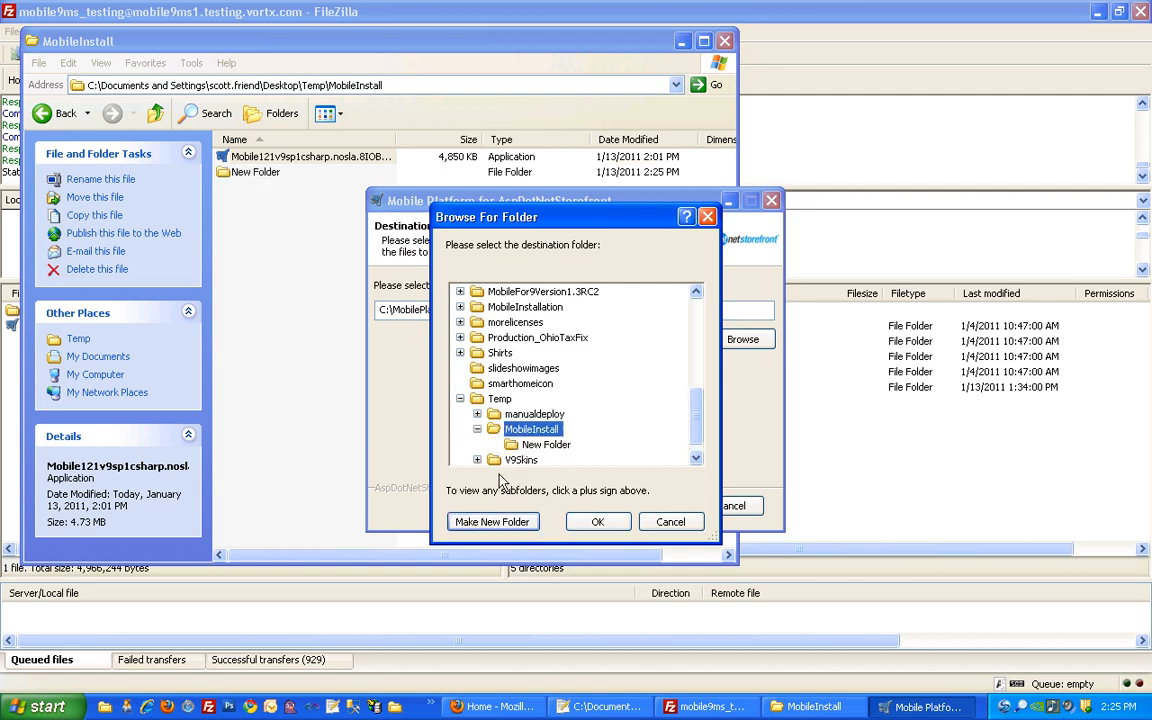
{"action": "left_click", "coordinate": [530, 445]}
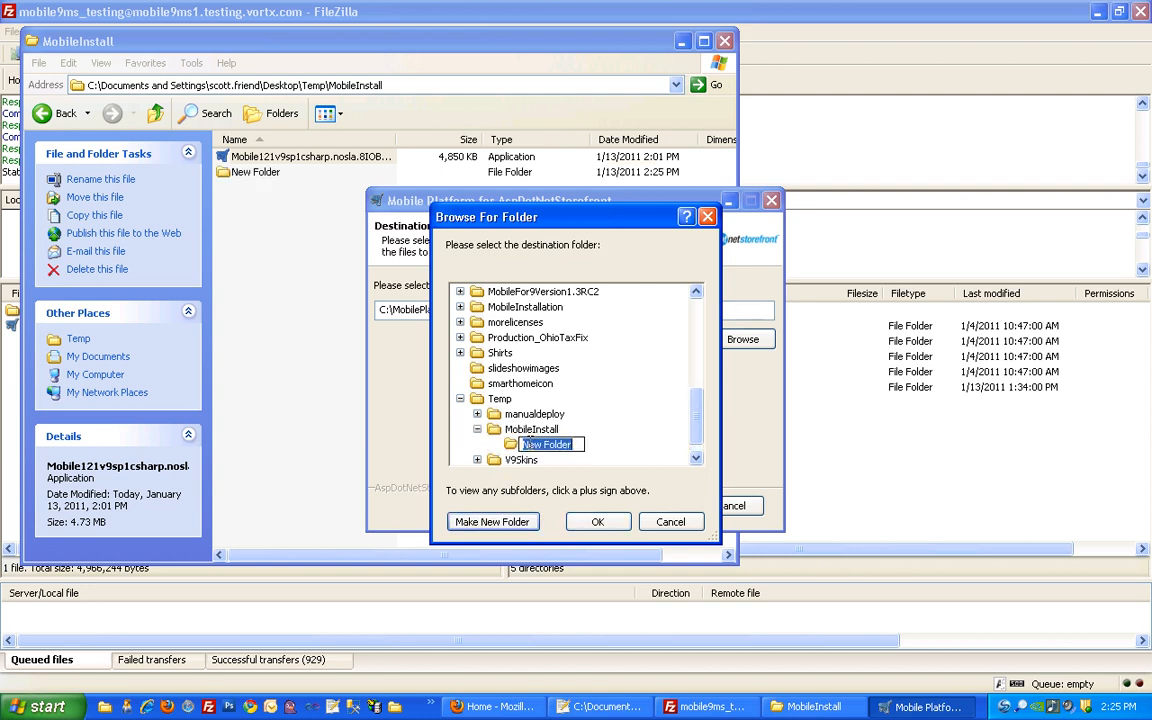
{"action": "type", "text": "InstallationPackage"}
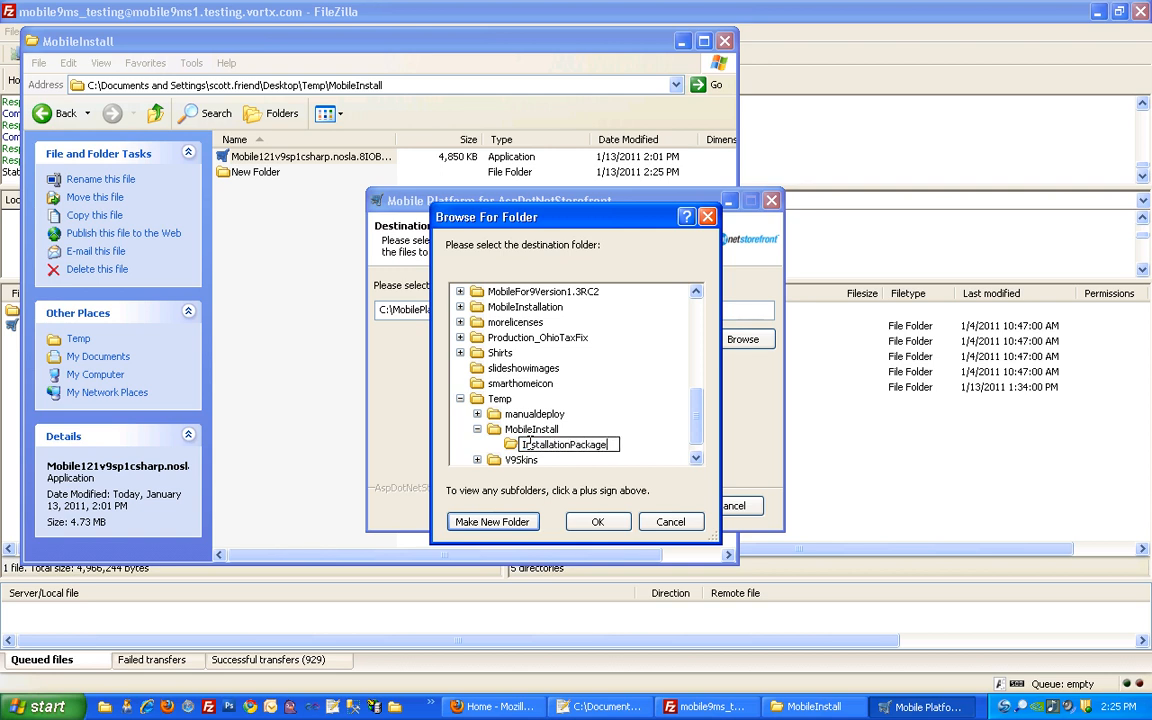
{"action": "key", "text": "Return"}
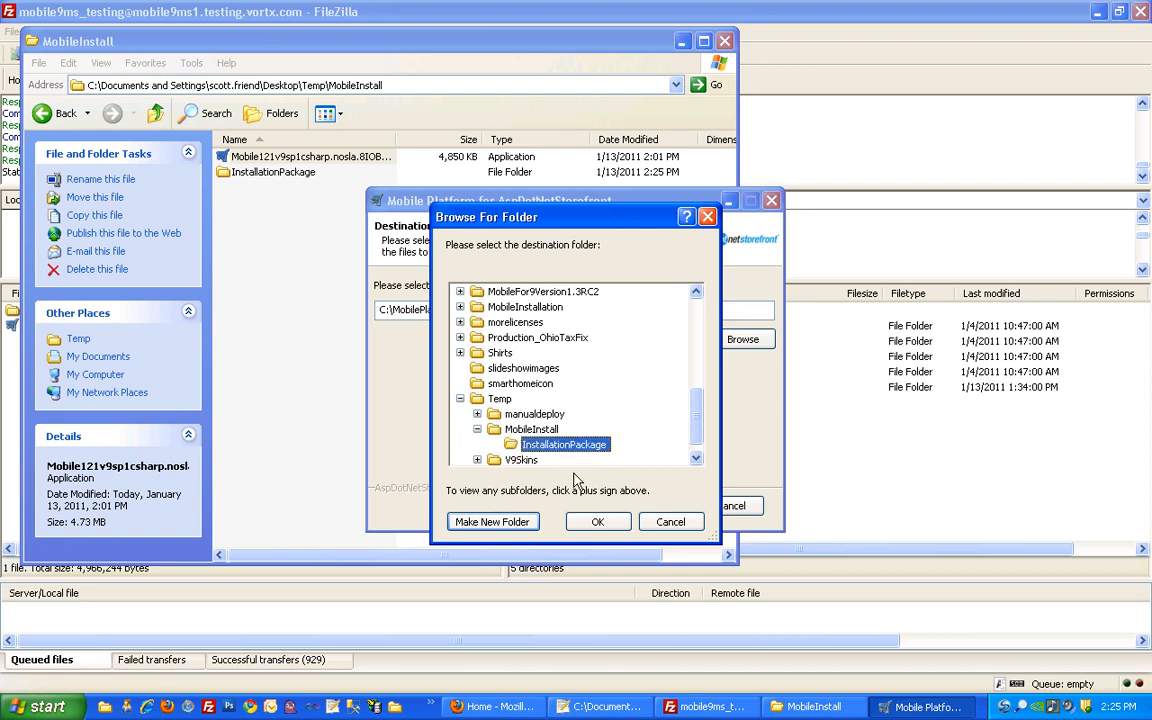
{"action": "left_click", "coordinate": [592, 522]}
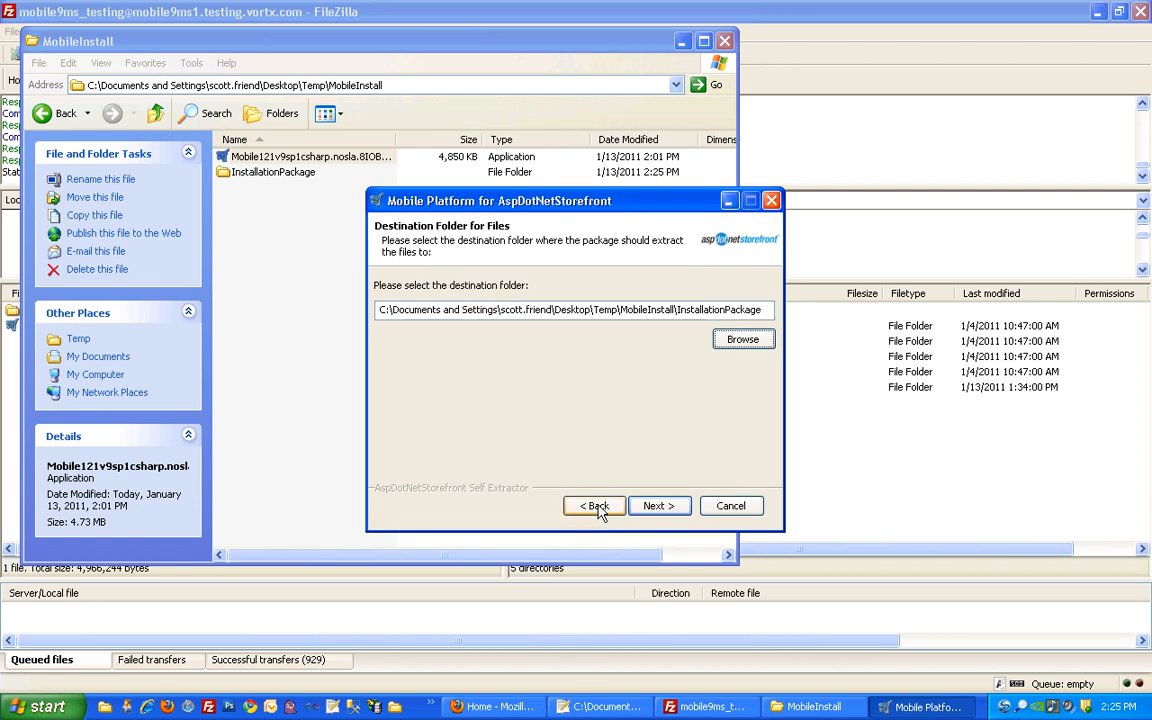
Extract the package and close the installer without displaying the user guide
{"action": "left_click", "coordinate": [656, 505]}
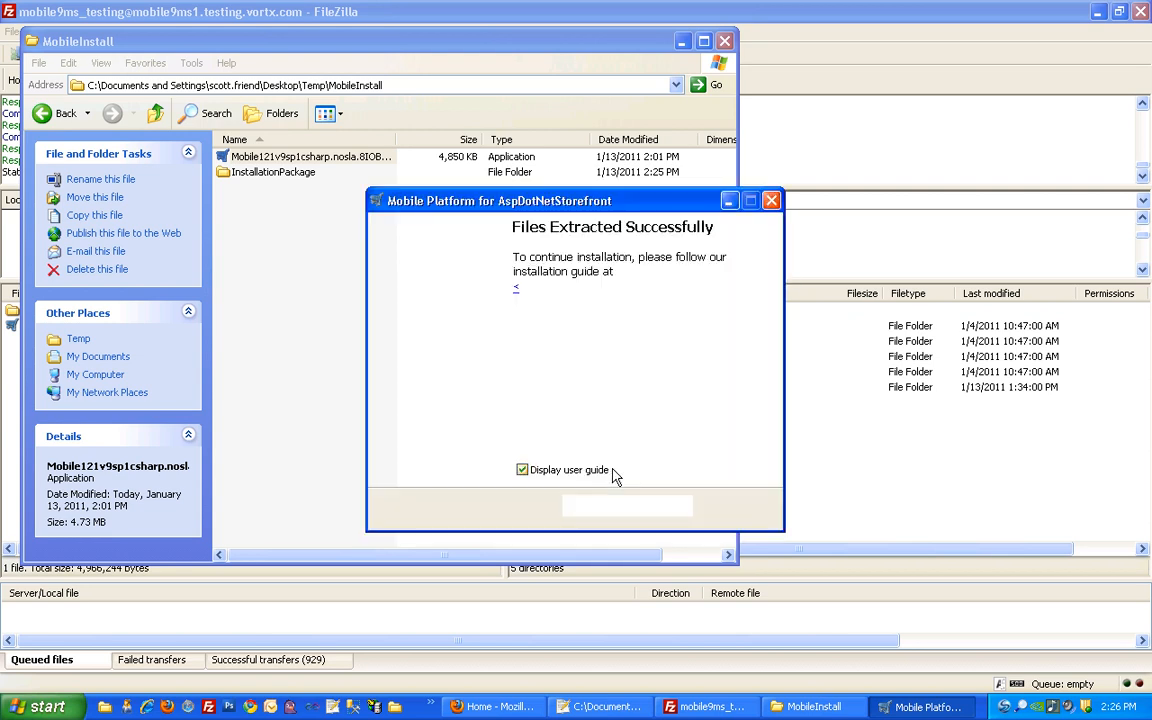
{"action": "left_click", "coordinate": [598, 470]}
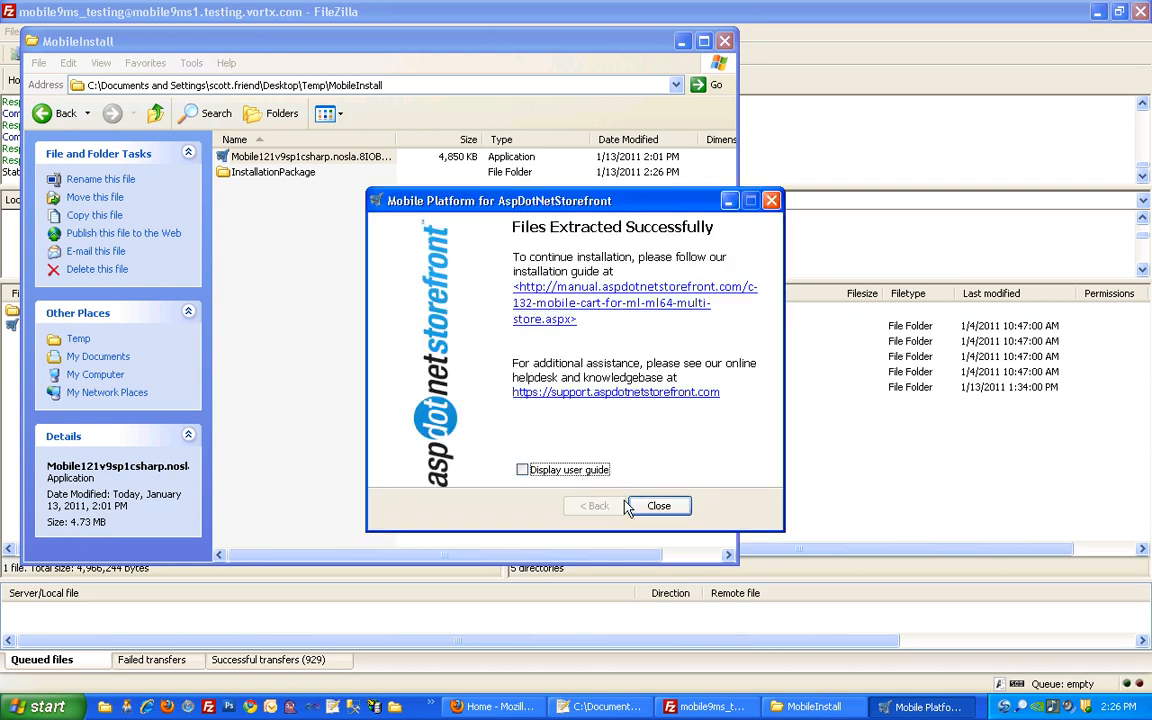
{"action": "left_click", "coordinate": [659, 505]}
Open InstallationPackage, sort by name, and check Merged Files holds App_Code, showproduct.aspx.cs and web.config
{"action": "left_click", "coordinate": [370, 302]}
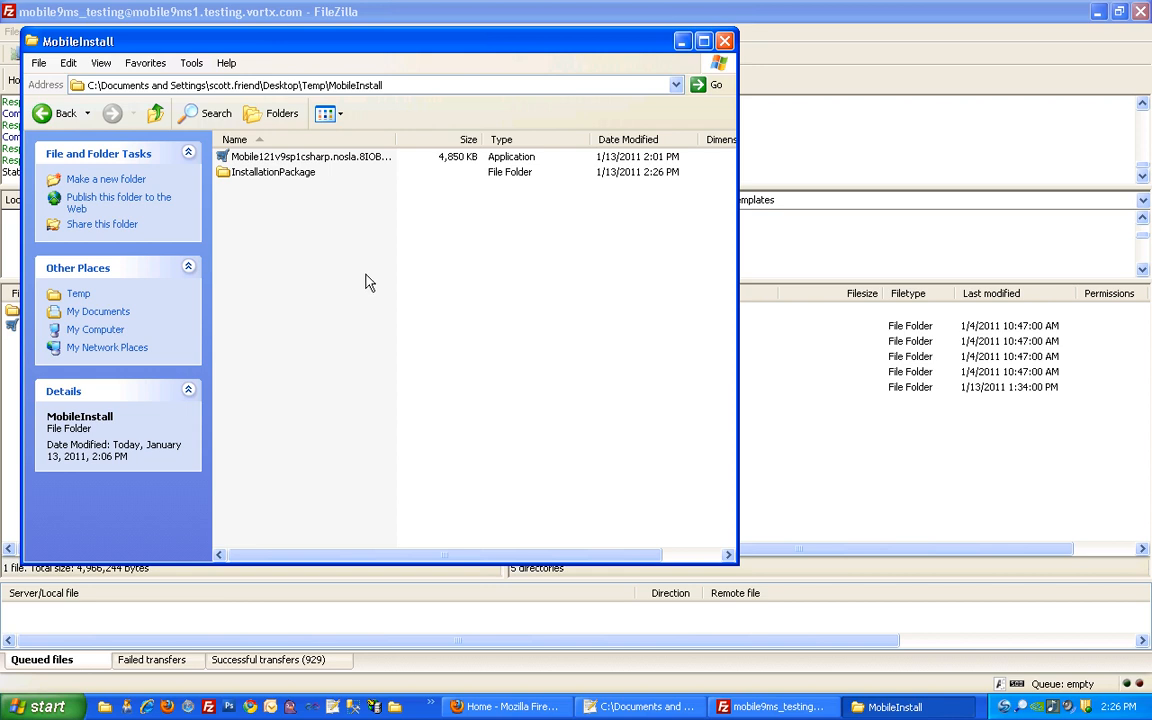
{"action": "double_click", "coordinate": [265, 175]}
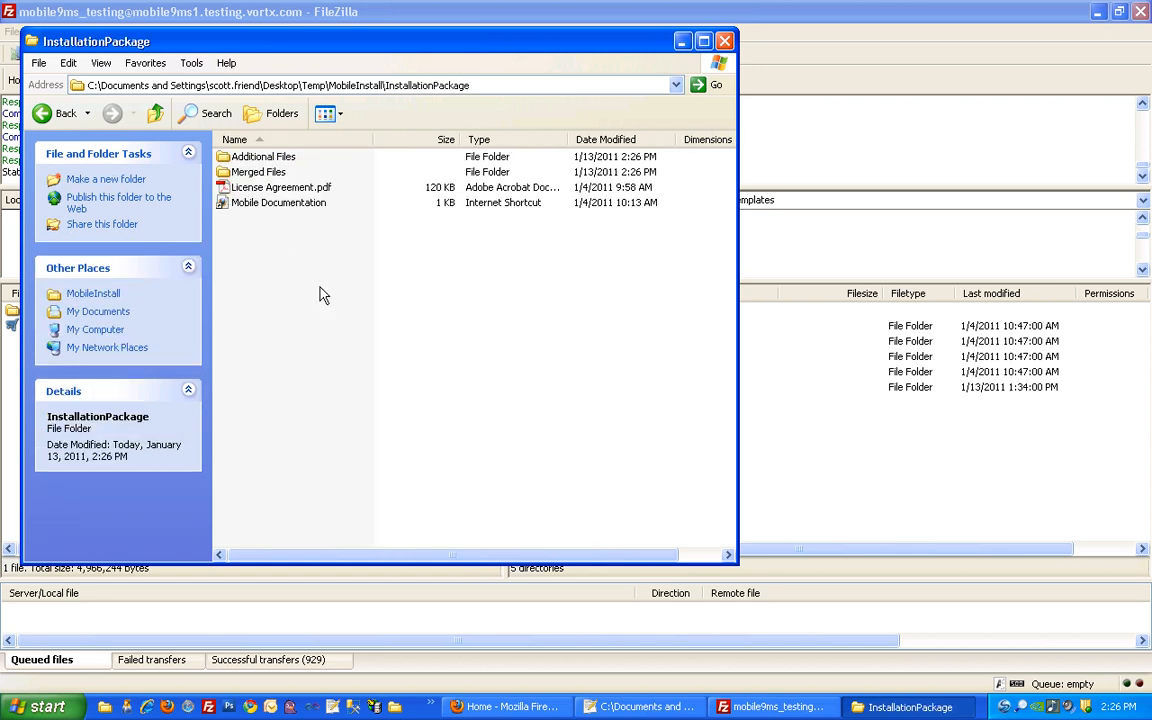
{"action": "left_click", "coordinate": [257, 145]}
{"action": "double_click", "coordinate": [252, 172]}
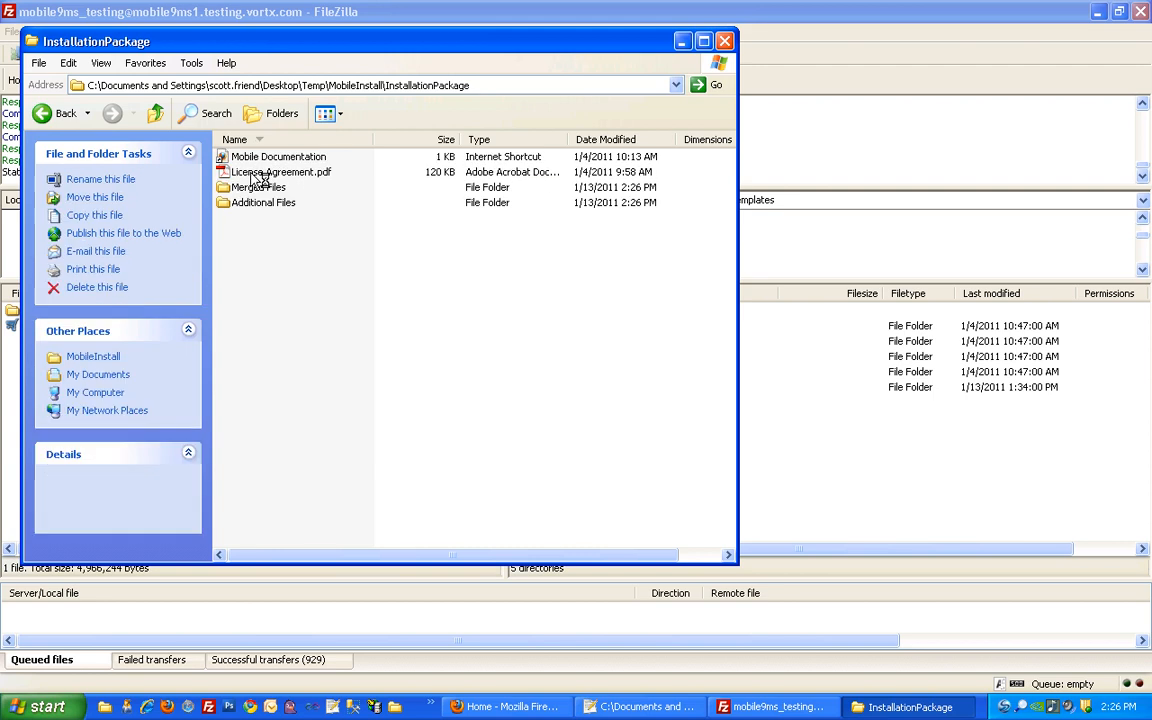
{"action": "left_click", "coordinate": [236, 140]}
{"action": "left_click", "coordinate": [250, 157]}
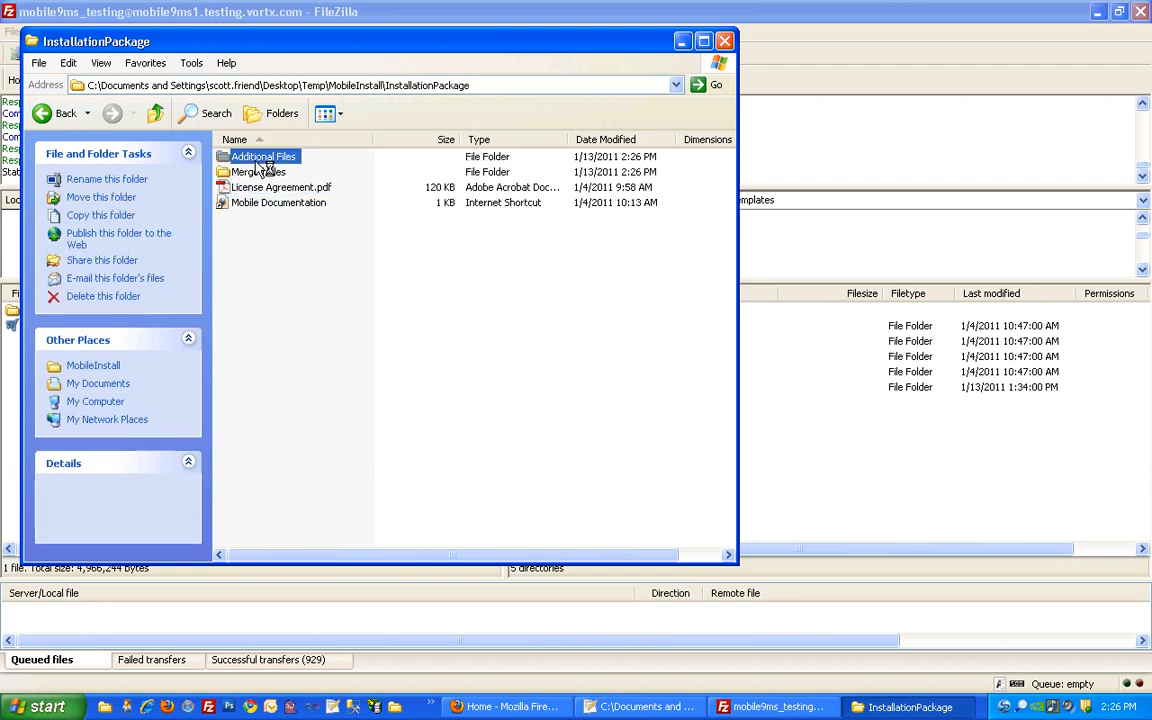
{"action": "left_click", "coordinate": [257, 172]}
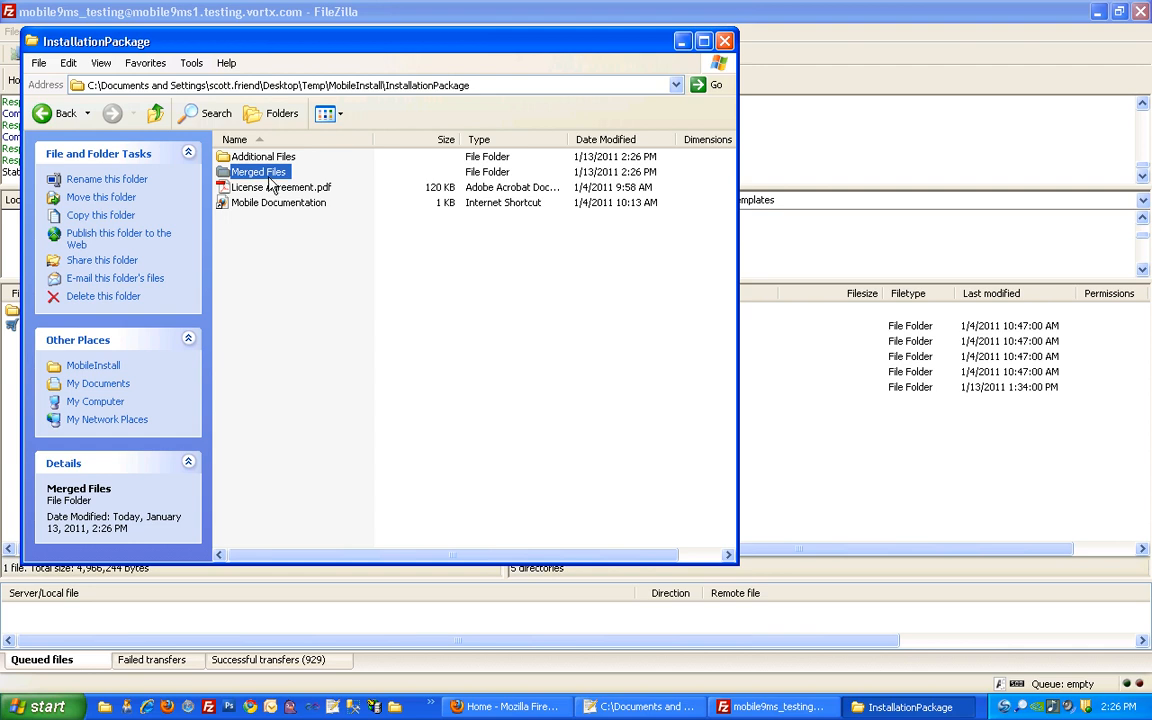
{"action": "mouse_move", "coordinate": [271, 184]}
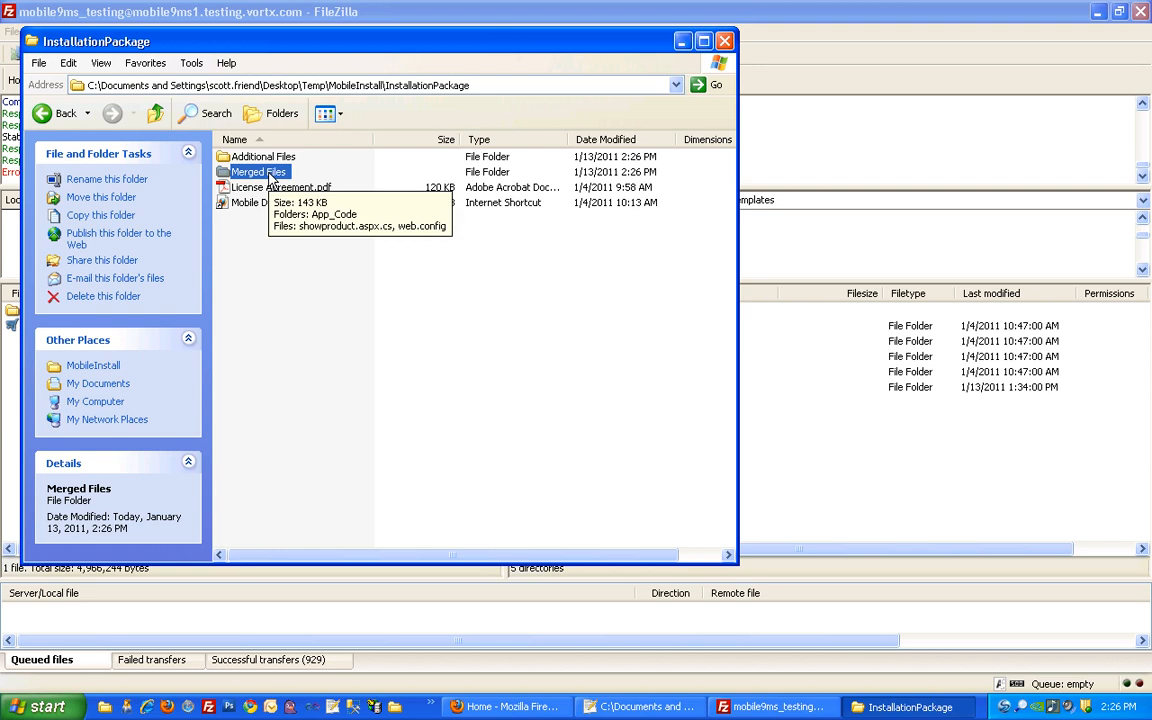
Copy the Merged Files folder and go up to MobileInstall
{"action": "right_click", "coordinate": [268, 174]}
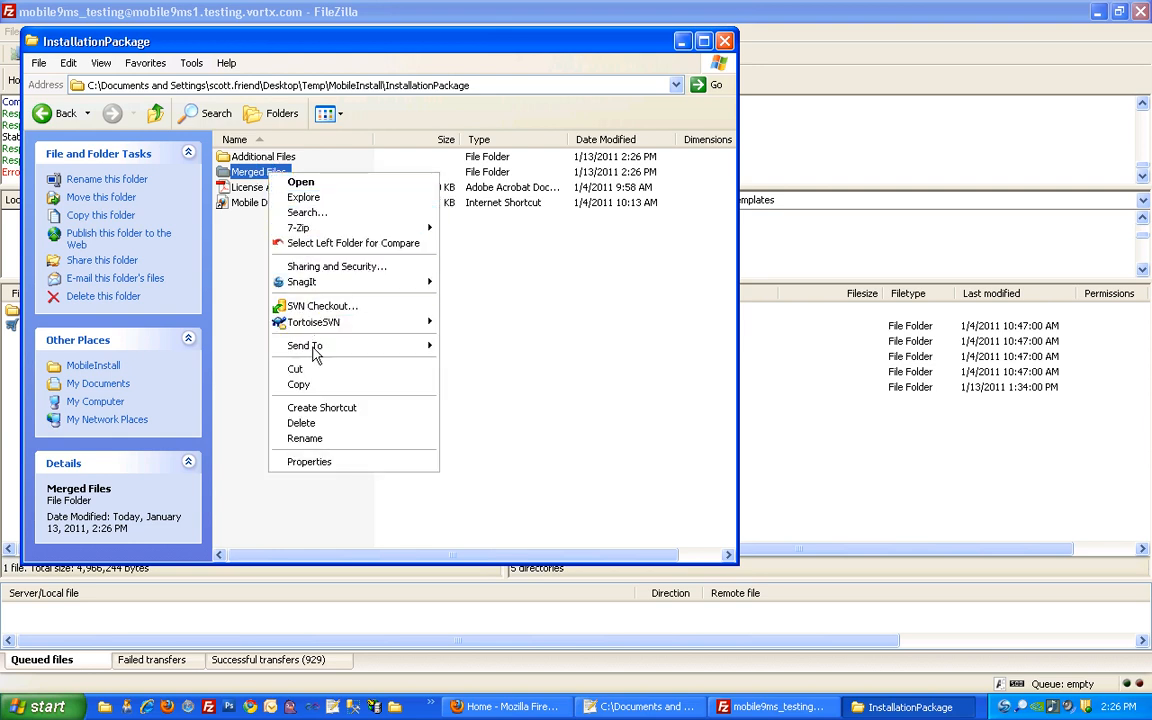
{"action": "left_click", "coordinate": [298, 384]}
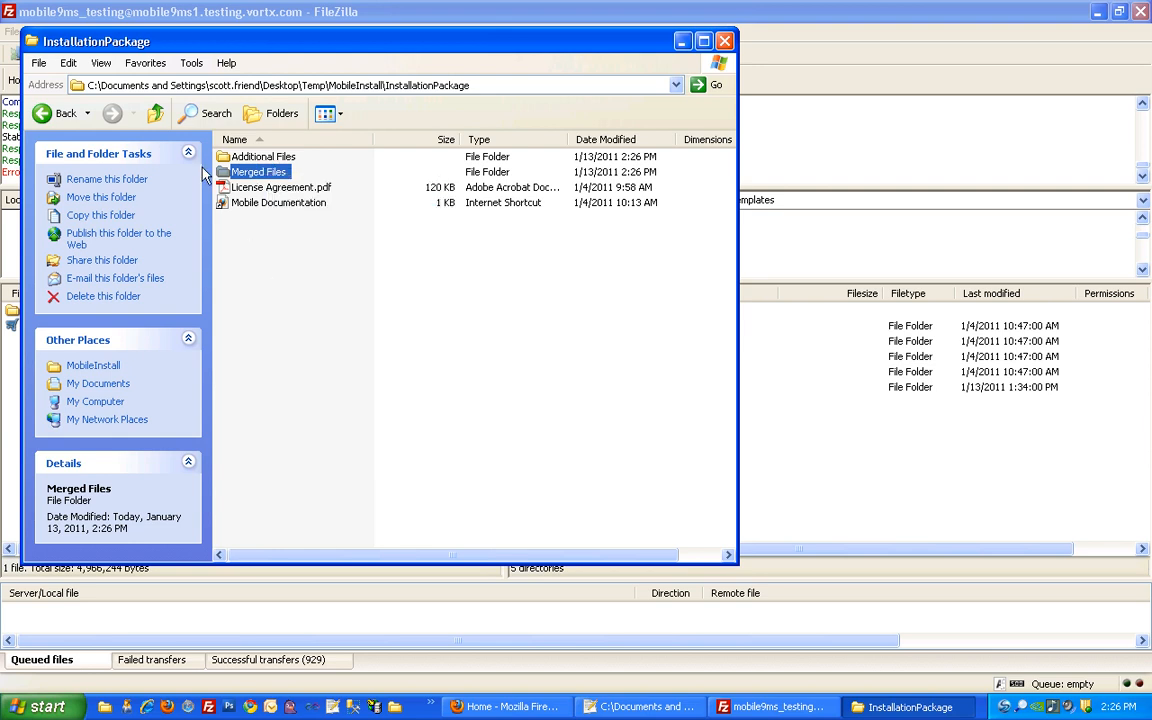
{"action": "left_click", "coordinate": [155, 115]}
Create a Backup folder in MobileInstall and paste the Merged Files copy into it
{"action": "right_click", "coordinate": [261, 197]}
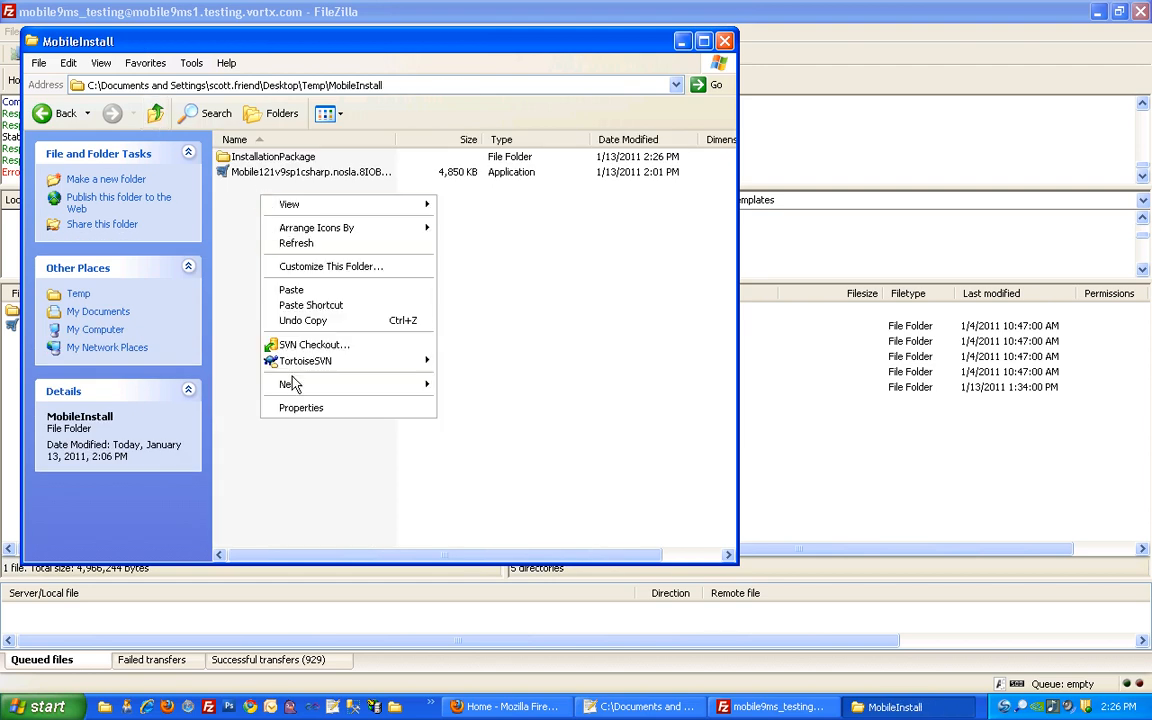
{"action": "mouse_move", "coordinate": [292, 384]}
{"action": "left_click", "coordinate": [466, 384]}
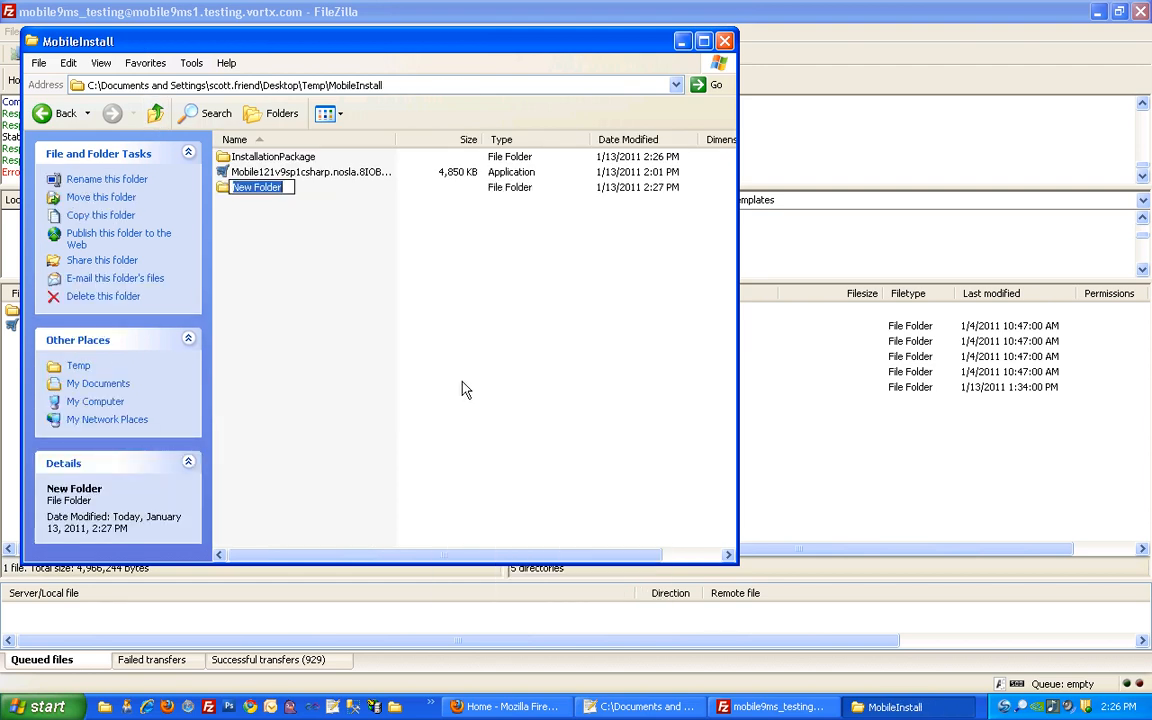
{"action": "type", "text": "B"}
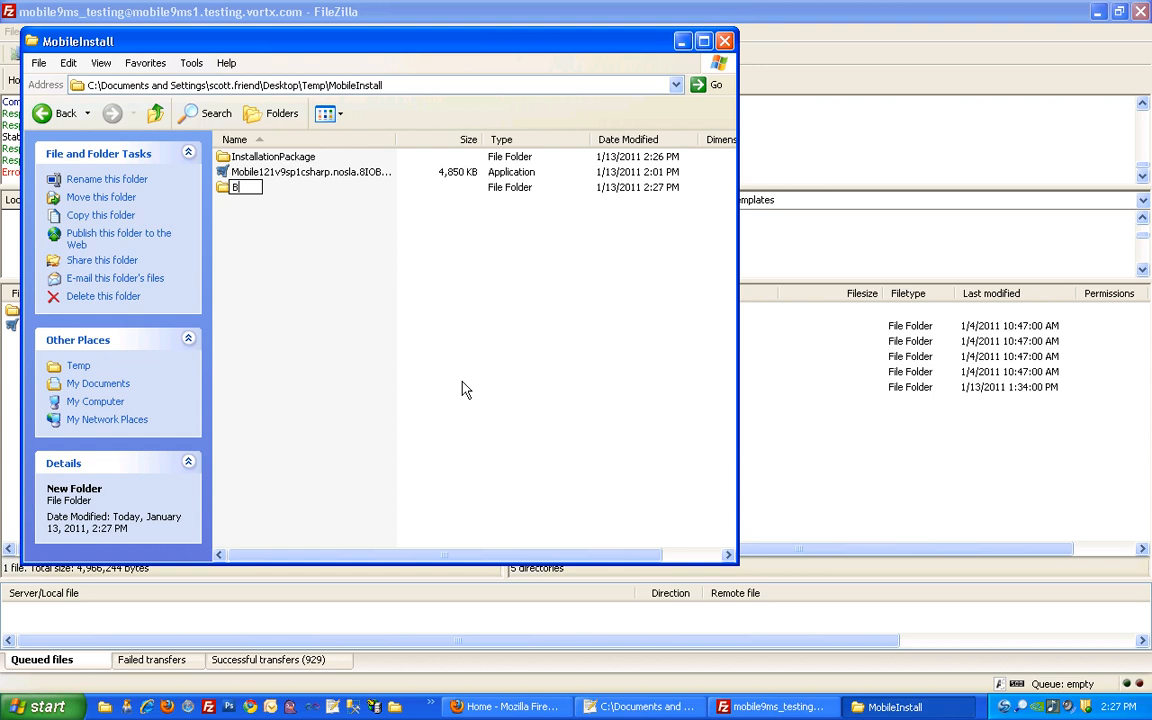
{"action": "type", "text": "ckup"}
{"action": "key", "text": "Return"}
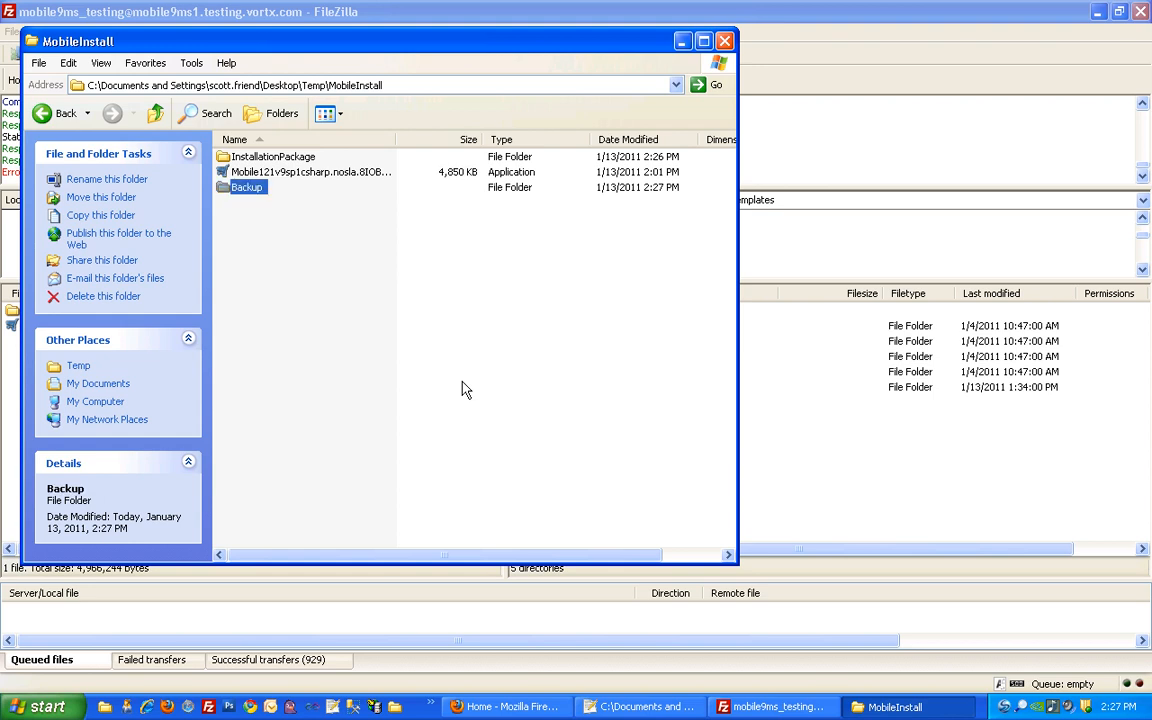
{"action": "key", "text": "Return"}
{"action": "key", "text": "ctrl+v"}
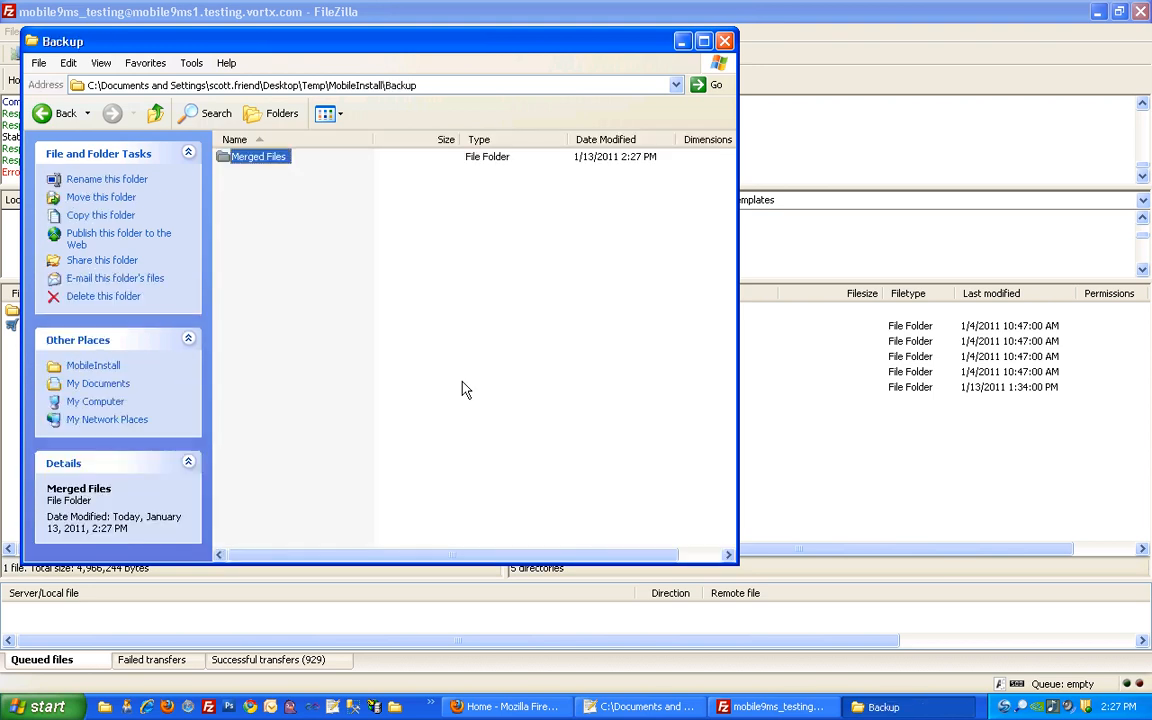
{"action": "left_click", "coordinate": [451, 380]}
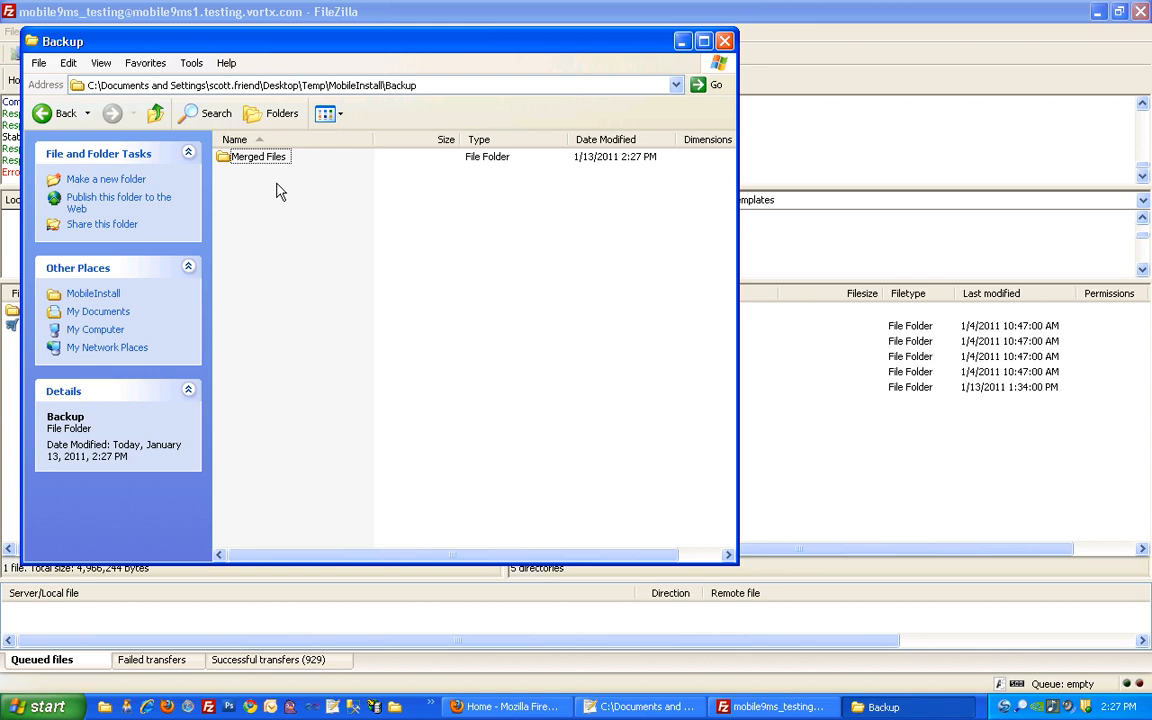
{"action": "left_click", "coordinate": [18, 350]}
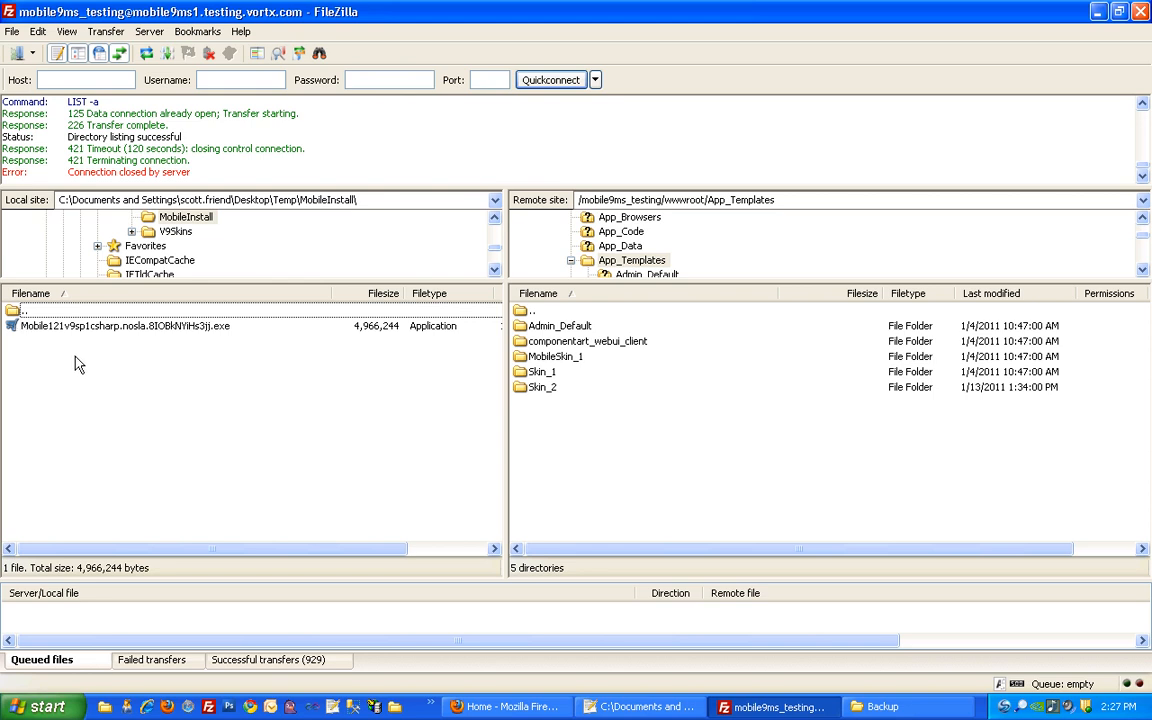
Refresh the local pane and navigate into Backup\Merged Files\App_Code
{"action": "key", "text": "F5"}
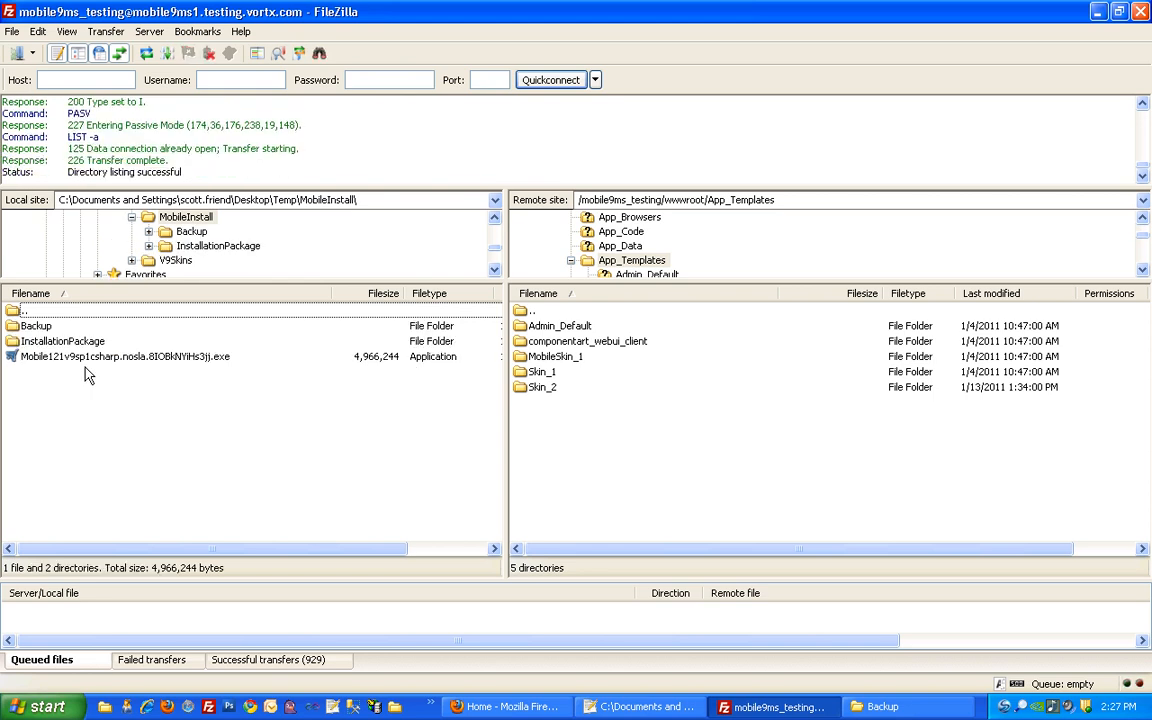
{"action": "double_click", "coordinate": [522, 312]}
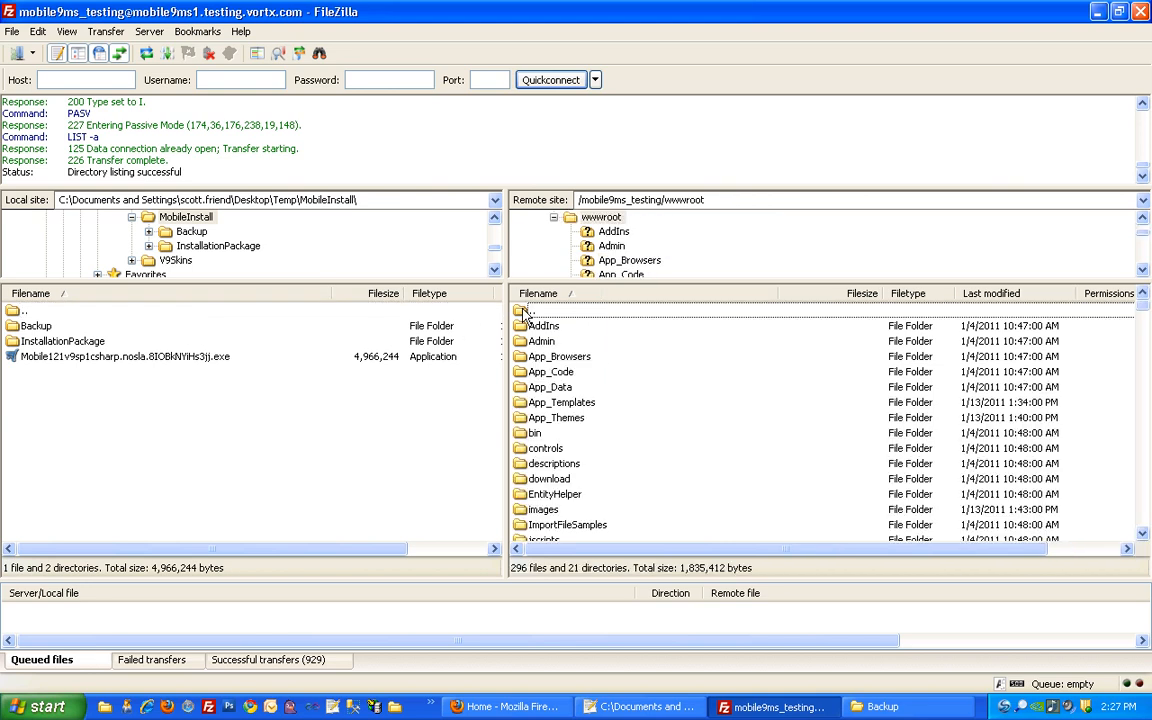
{"action": "double_click", "coordinate": [40, 328]}
{"action": "left_click", "coordinate": [65, 330]}
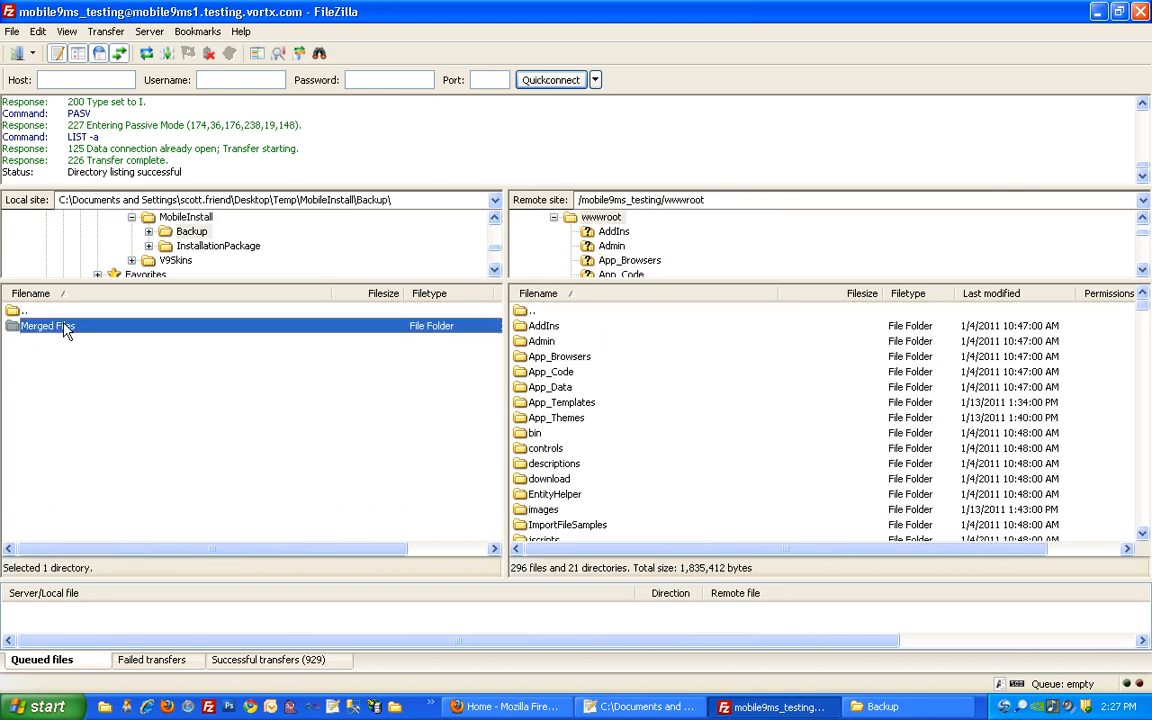
{"action": "double_click", "coordinate": [60, 328]}
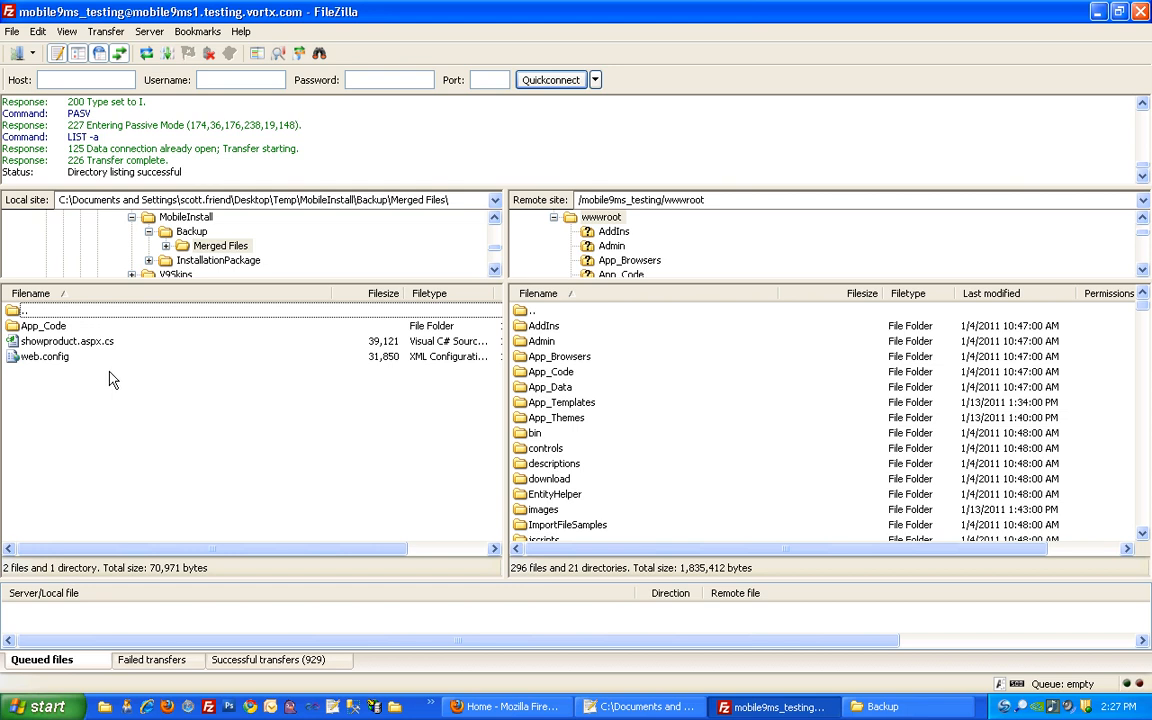
{"action": "double_click", "coordinate": [44, 326]}
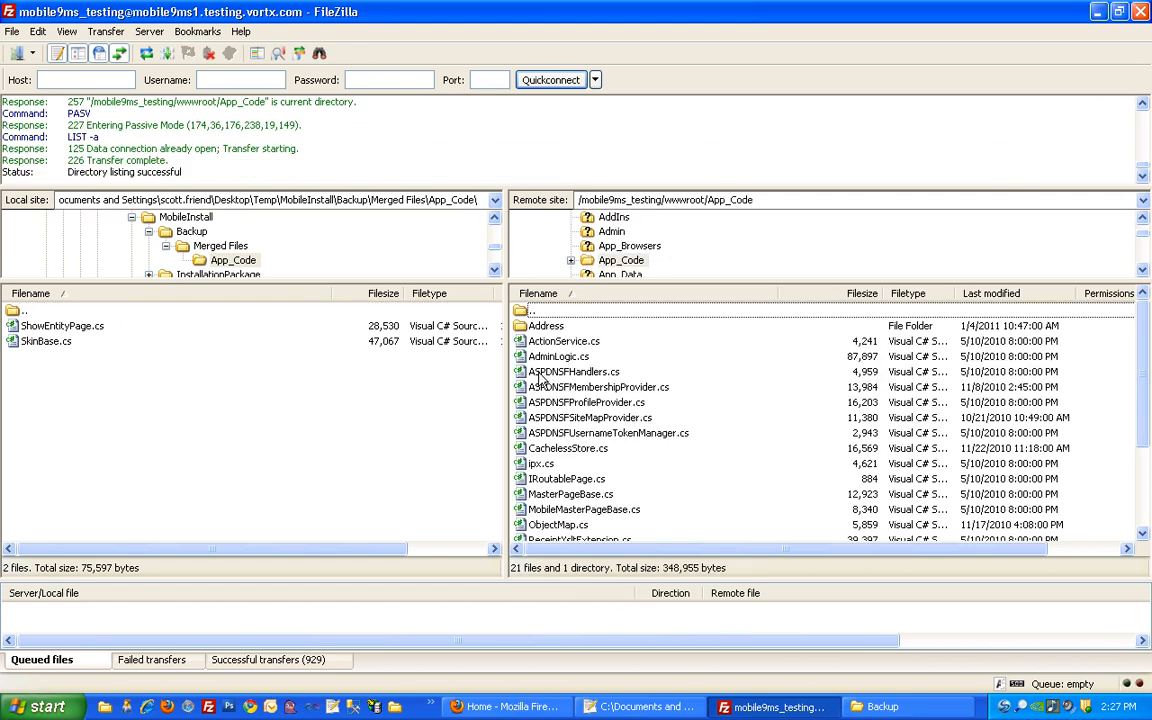
Download ShowEntityPage.cs and SkinBase.cs from the server's App_Code, overwriting the local copies
{"action": "left_click", "coordinate": [536, 402]}
{"action": "scroll", "coordinate": [545, 428], "scroll_direction": "down", "scroll_amount": 3}
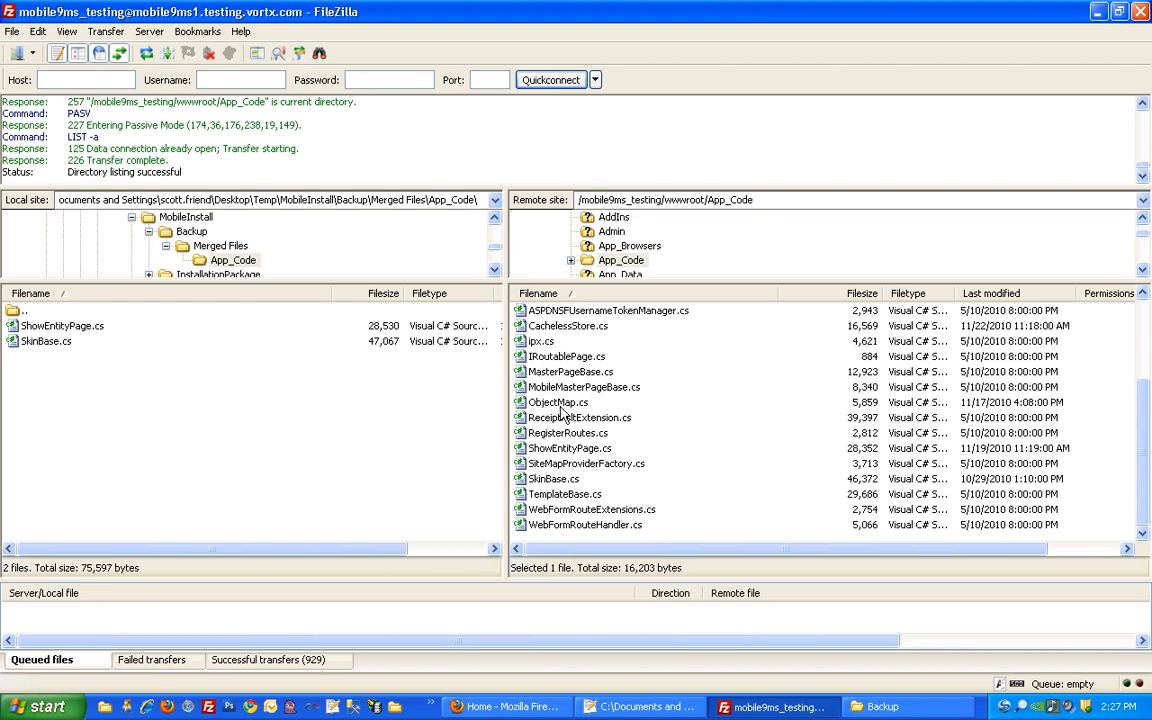
{"action": "left_click", "coordinate": [566, 450]}
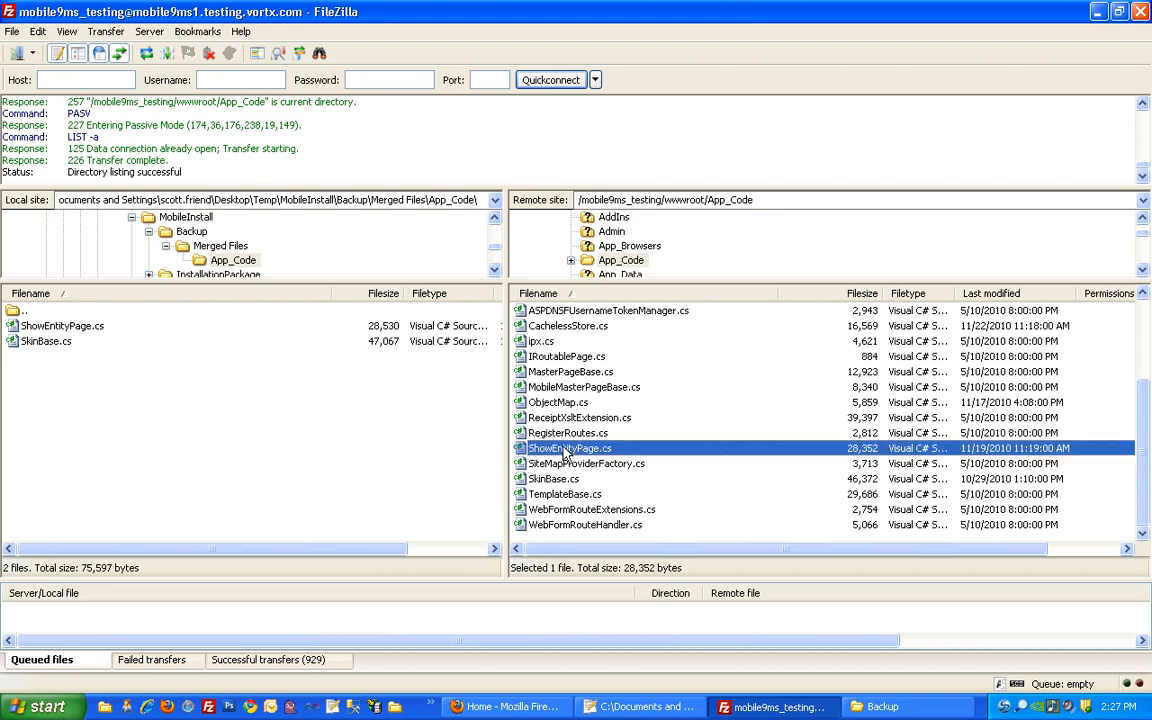
{"action": "left_click", "coordinate": [560, 479], "text": "ctrl"}
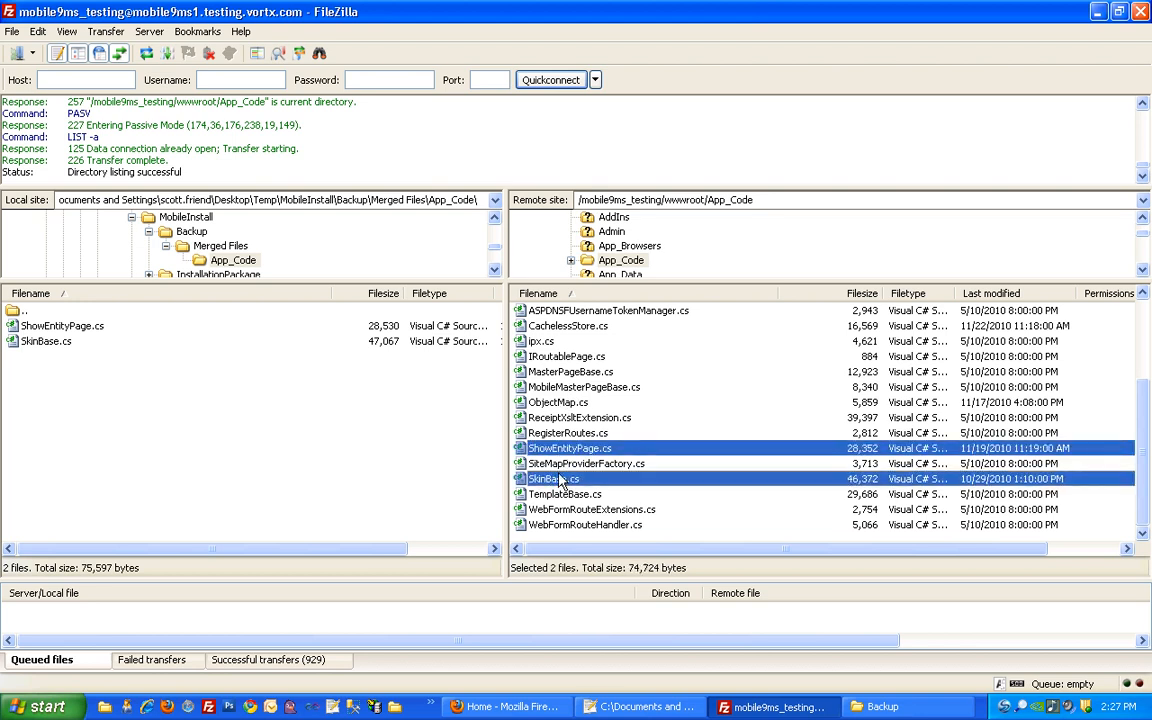
{"action": "left_click_drag", "start_coordinate": [538, 452], "coordinate": [340, 425]}
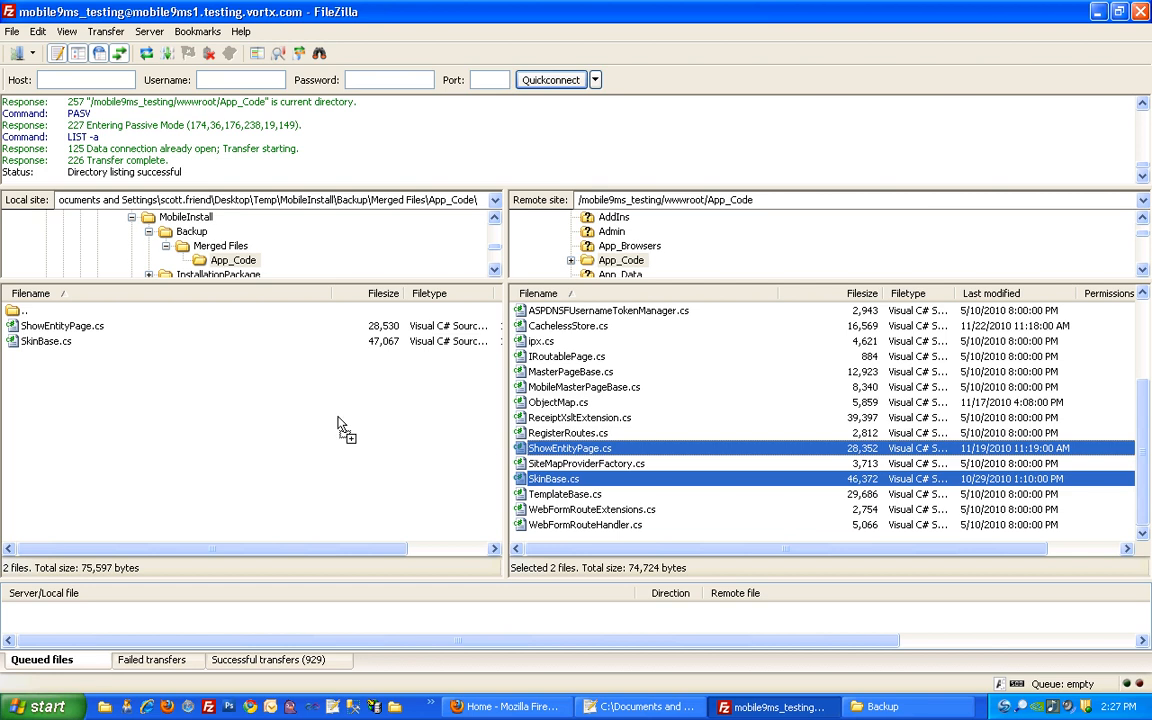
{"action": "left_click", "coordinate": [743, 415]}
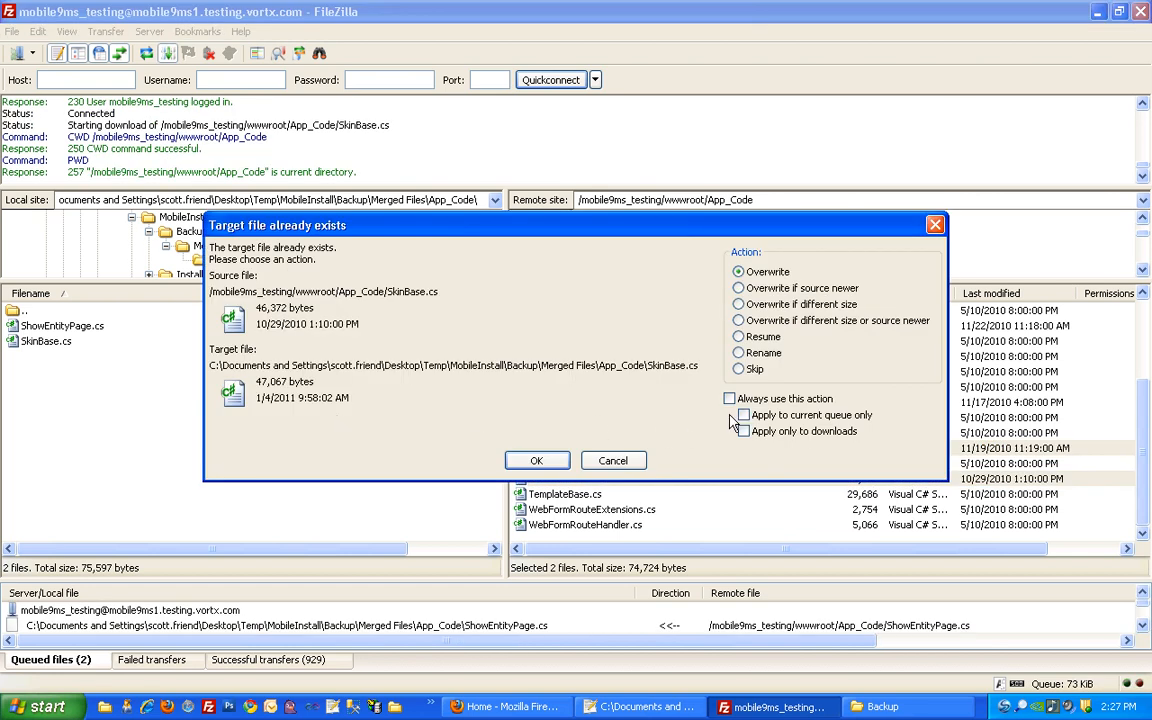
{"action": "left_click", "coordinate": [538, 460]}
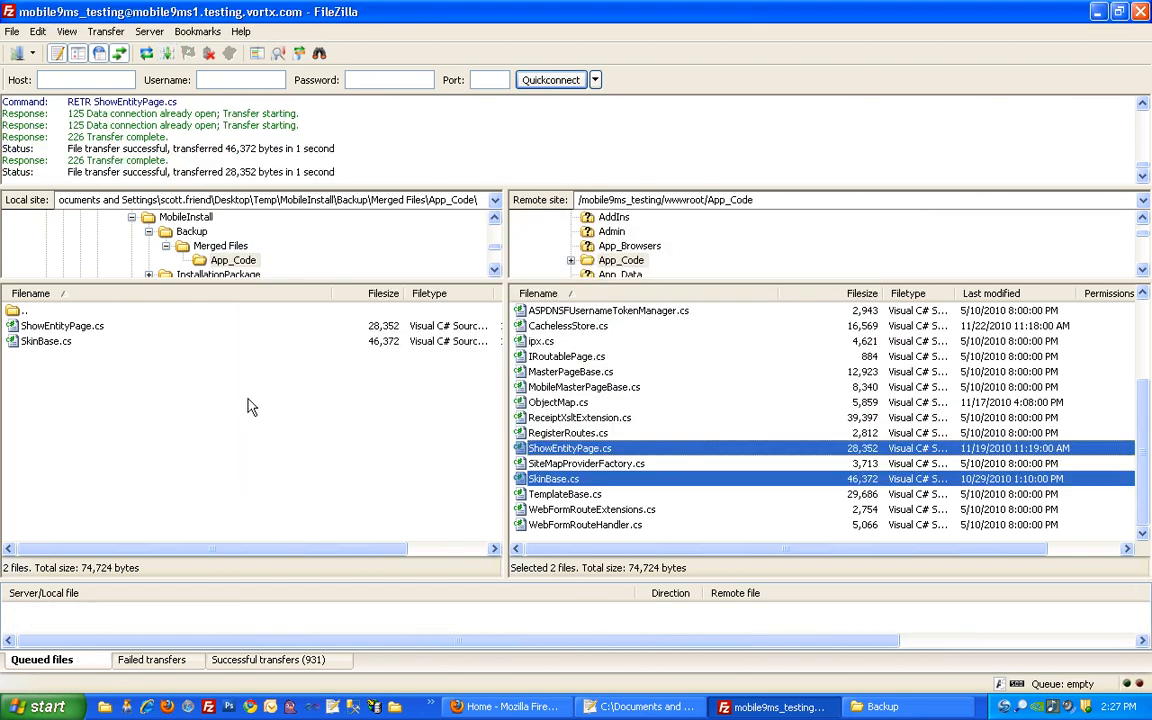
{"action": "double_click", "coordinate": [13, 312]}
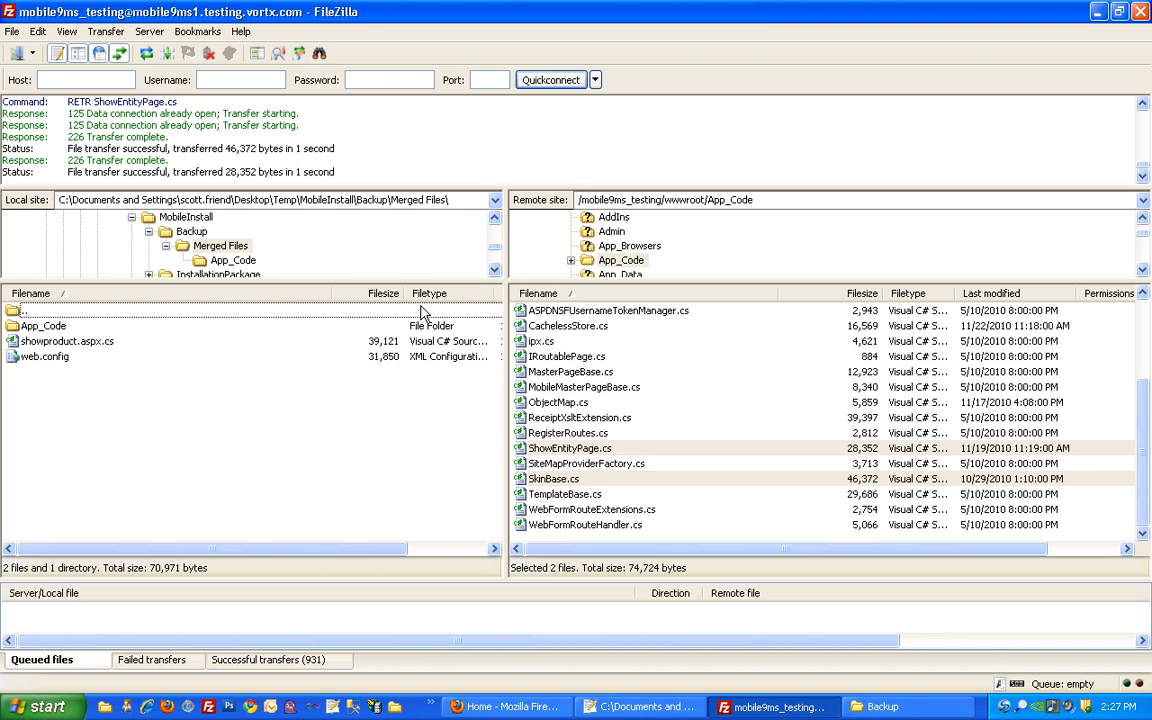
Download the server's showproduct.aspx.cs into local Merged Files, overwriting the older copy
{"action": "left_click", "coordinate": [541, 341]}
{"action": "scroll", "coordinate": [543, 362], "scroll_direction": "up", "scroll_amount": 3}
{"action": "double_click", "coordinate": [518, 312]}
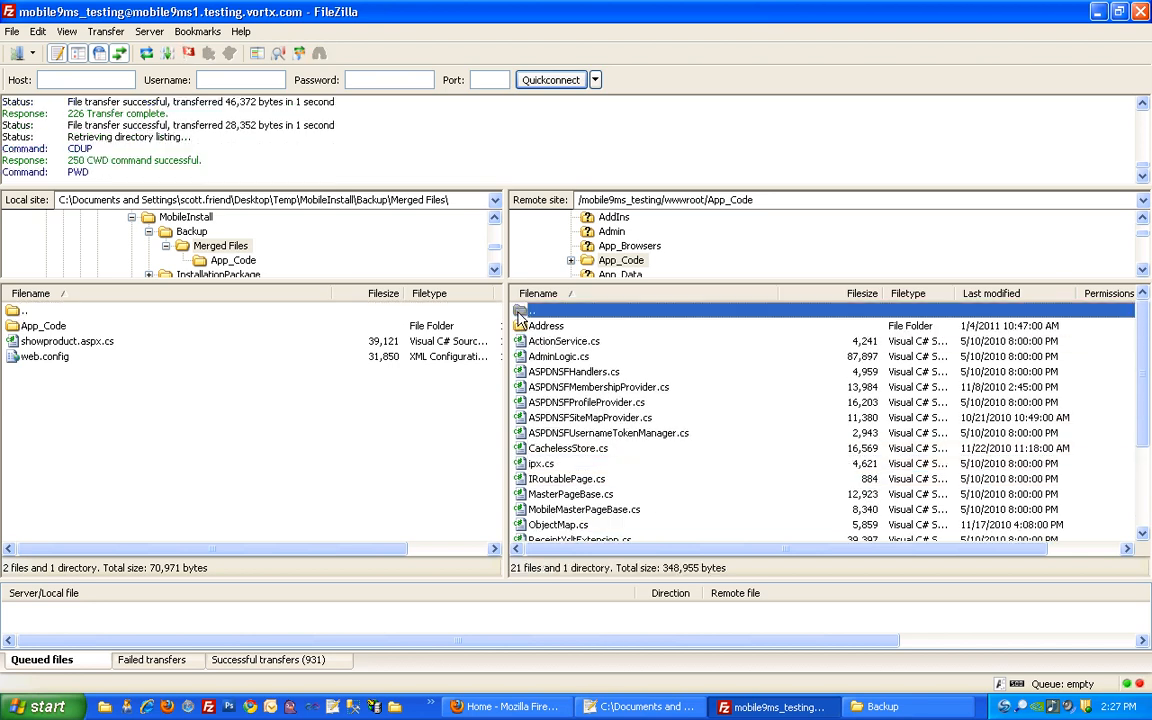
{"action": "left_click", "coordinate": [124, 343]}
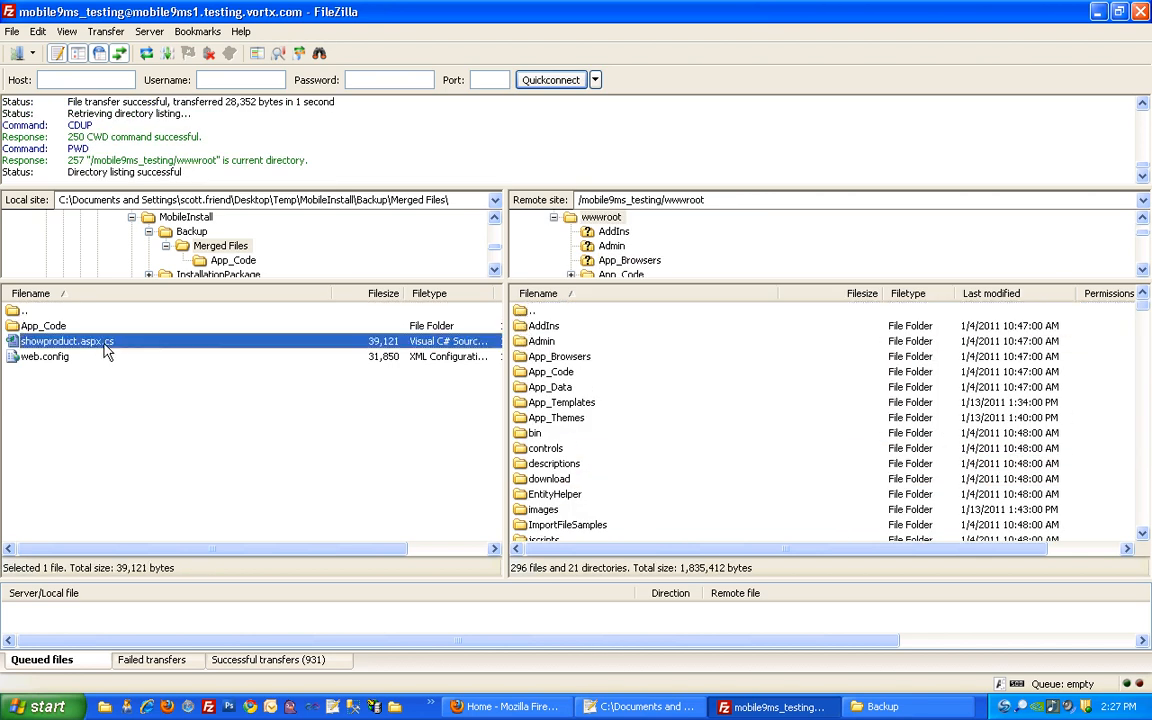
{"action": "left_click", "coordinate": [549, 448]}
{"action": "scroll", "coordinate": [555, 472], "scroll_direction": "down", "scroll_amount": 1}
{"action": "scroll", "coordinate": [553, 470], "scroll_direction": "down", "scroll_amount": 4}
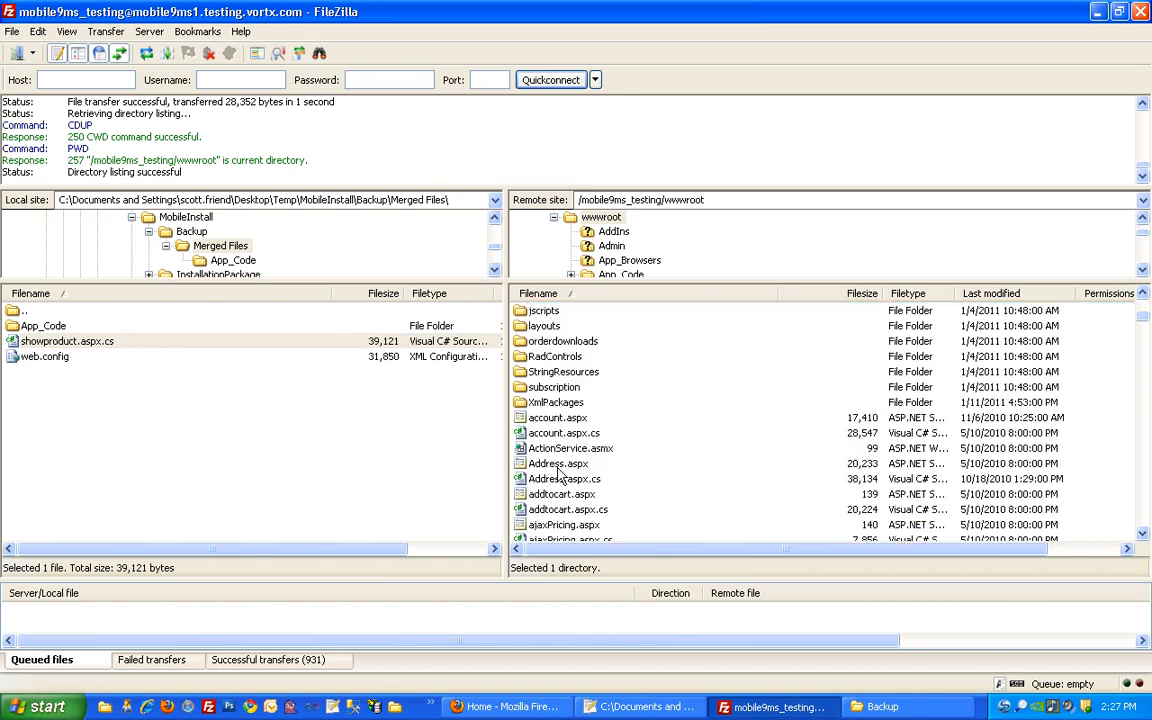
{"action": "left_click", "coordinate": [561, 466]}
{"action": "key", "text": "s"}
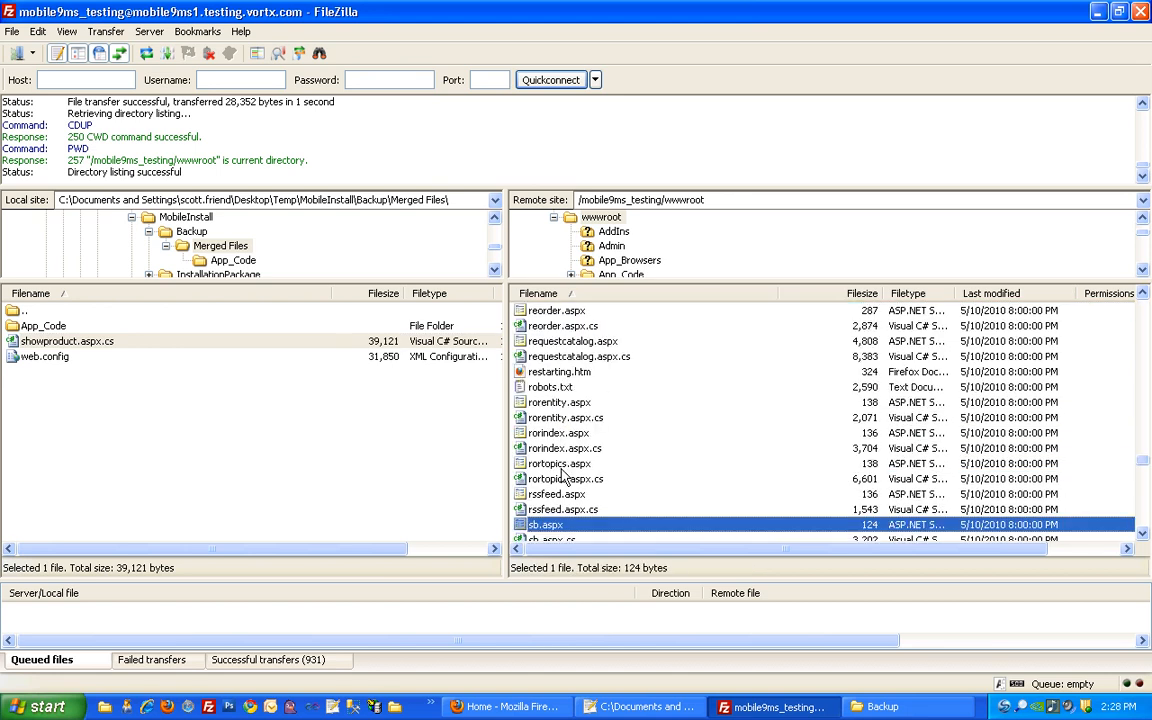
{"action": "scroll", "coordinate": [575, 480], "scroll_direction": "down", "scroll_amount": 5}
{"action": "scroll", "coordinate": [580, 481], "scroll_direction": "down", "scroll_amount": 9}
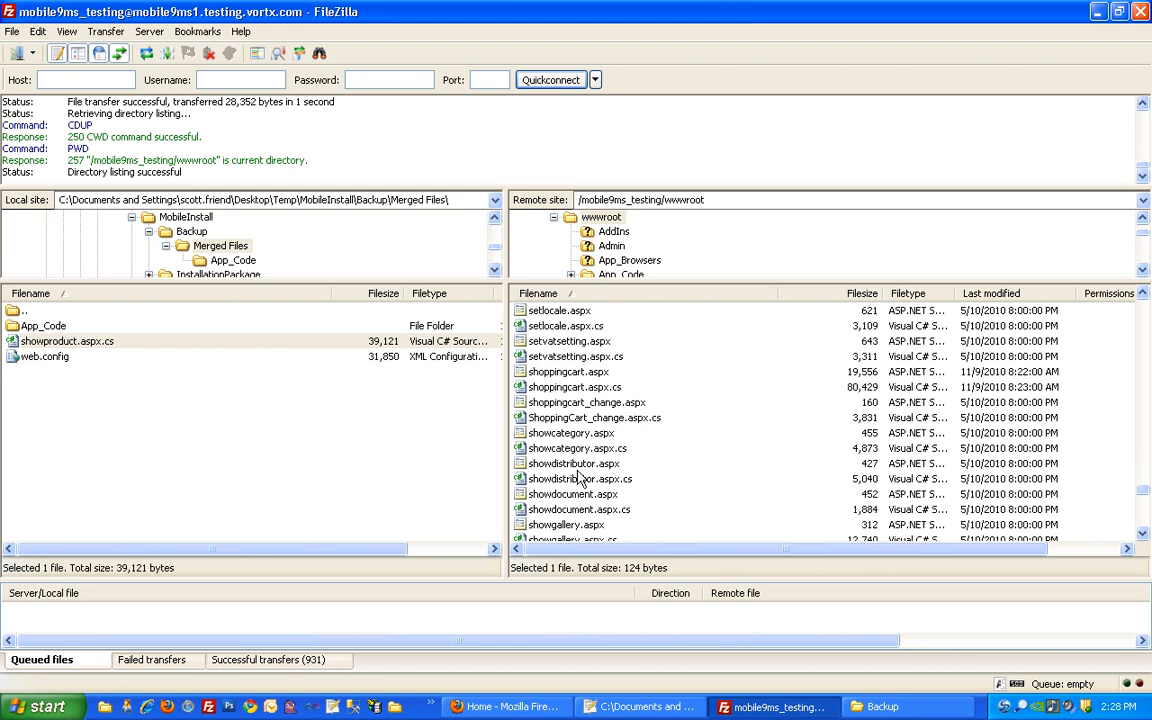
{"action": "scroll", "coordinate": [577, 480], "scroll_direction": "down", "scroll_amount": 4}
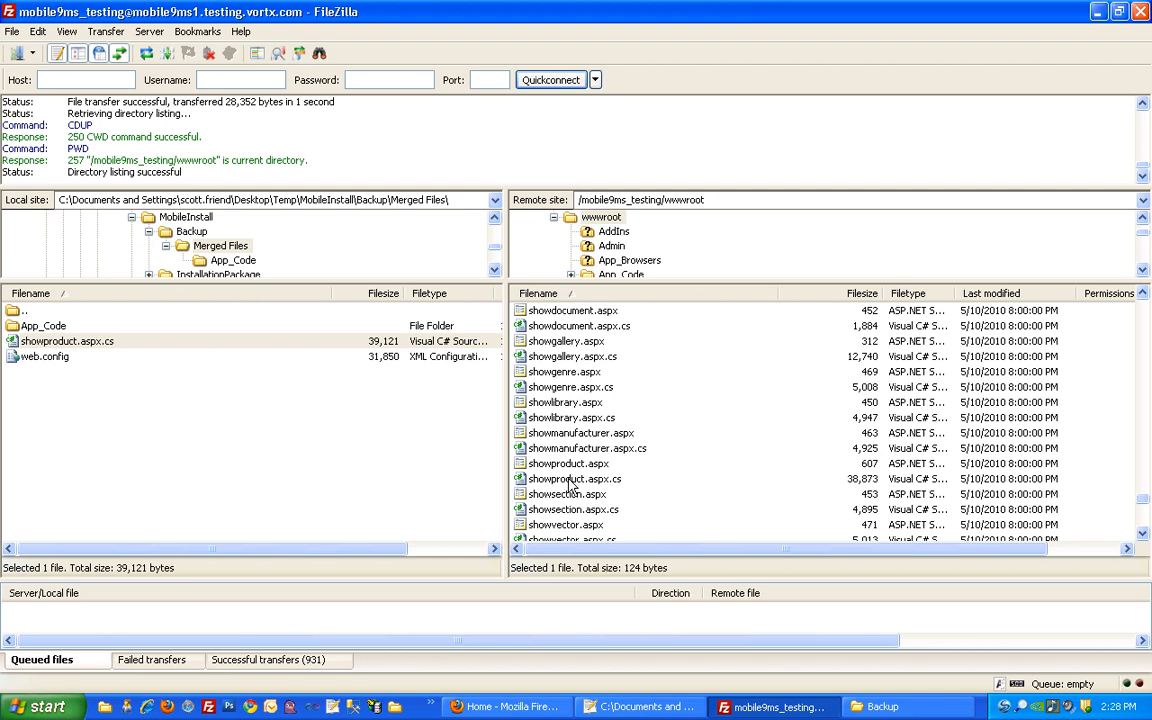
{"action": "left_click_drag", "start_coordinate": [514, 479], "coordinate": [240, 390]}
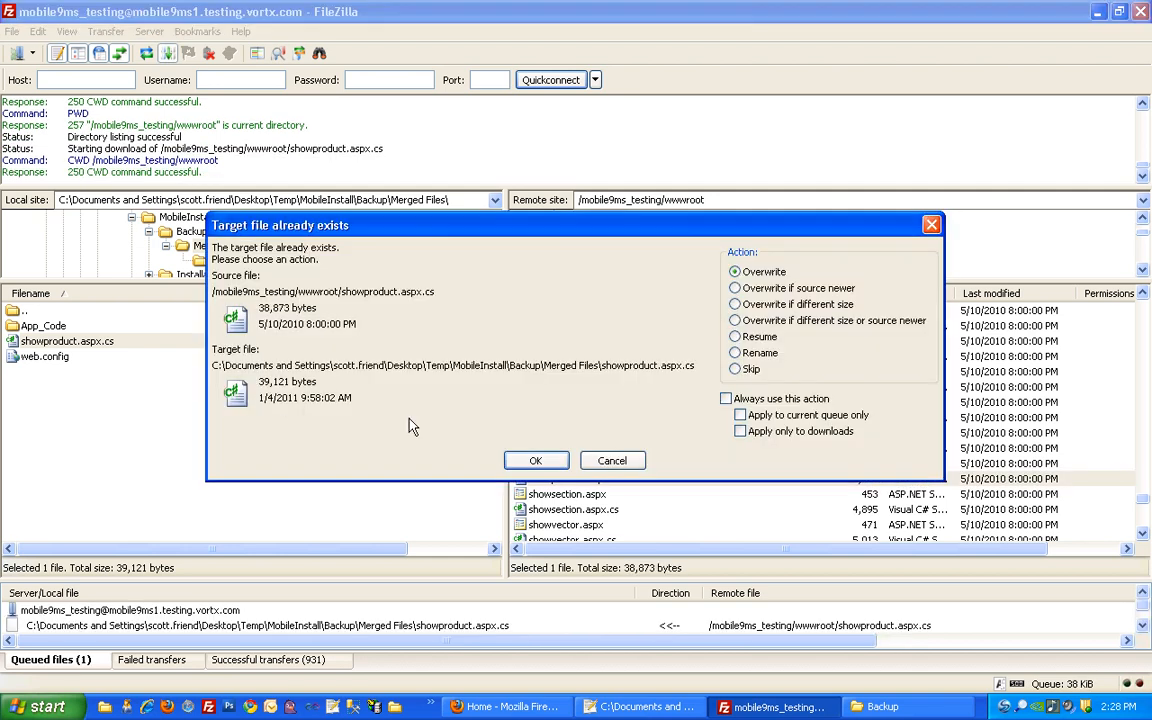
{"action": "left_click", "coordinate": [726, 398]}
{"action": "left_click", "coordinate": [535, 460]}
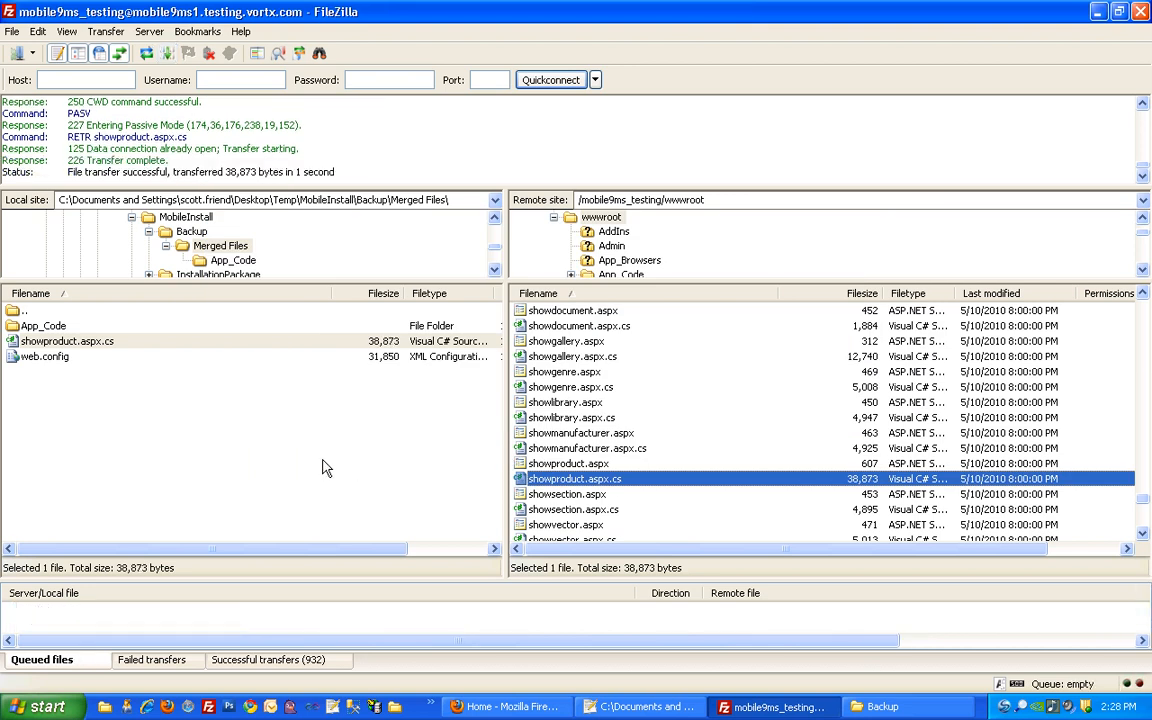
Download the server's web.config into local Merged Files, overwriting the older copy
{"action": "left_click", "coordinate": [543, 493]}
{"action": "key", "text": "w"}
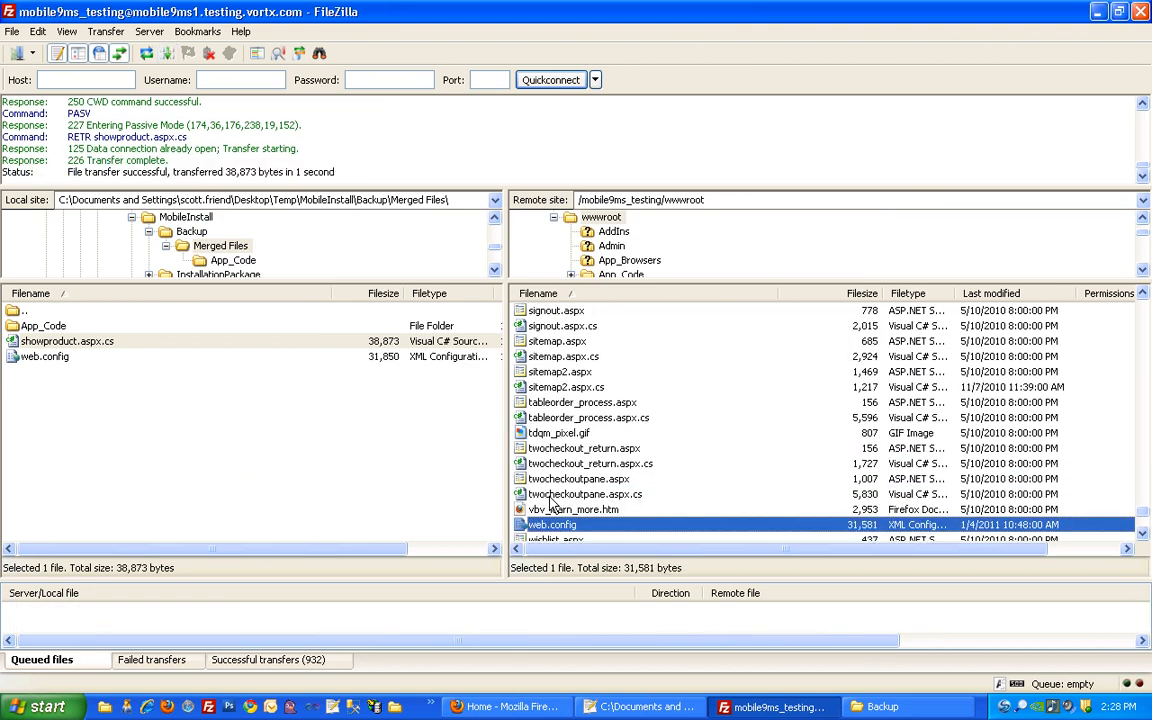
{"action": "scroll", "coordinate": [545, 495], "scroll_direction": "down", "scroll_amount": 3}
{"action": "left_click_drag", "start_coordinate": [545, 387], "coordinate": [307, 428]}
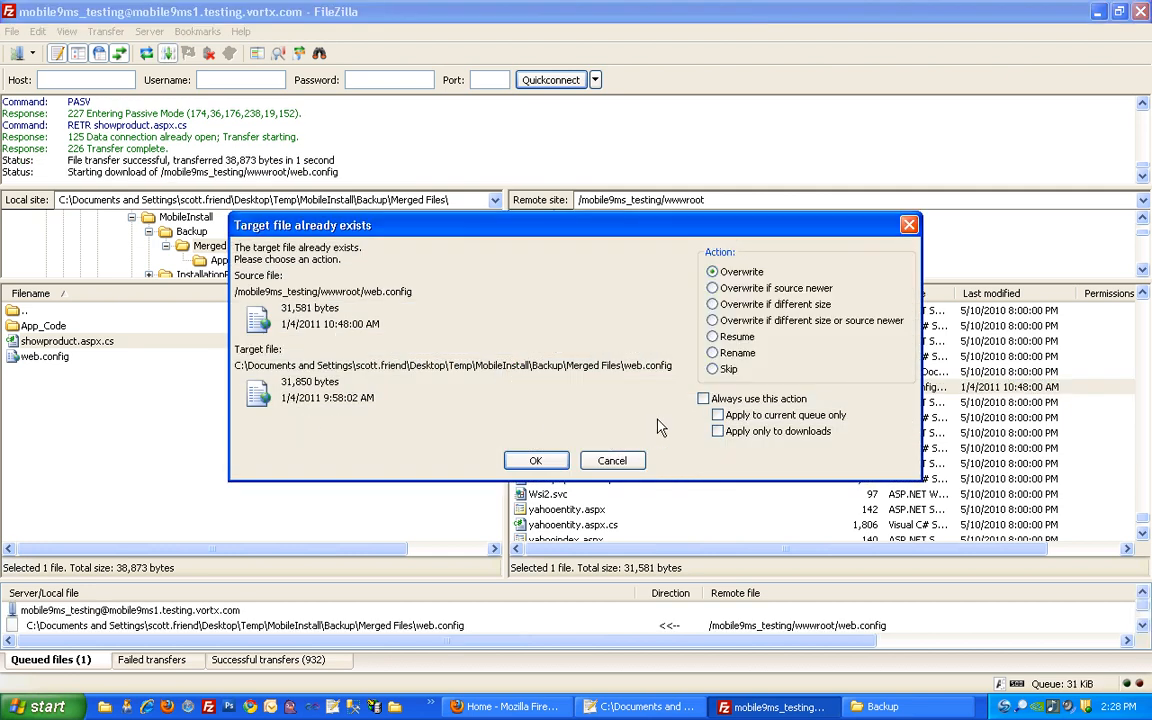
{"action": "left_click", "coordinate": [704, 399]}
{"action": "left_click", "coordinate": [718, 415]}
{"action": "left_click", "coordinate": [537, 461]}
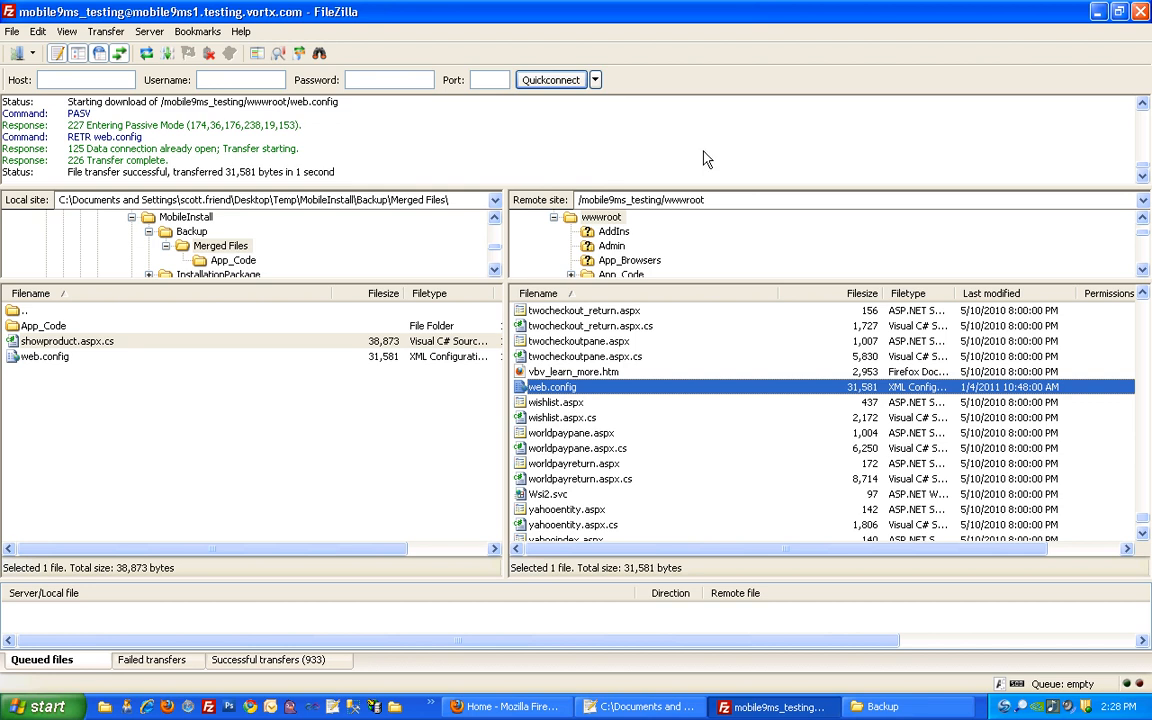
Create a new folder named DeploymentPackage in MobileInstall, beside Backup and InstallationPackage
{"action": "left_click", "coordinate": [1099, 12]}
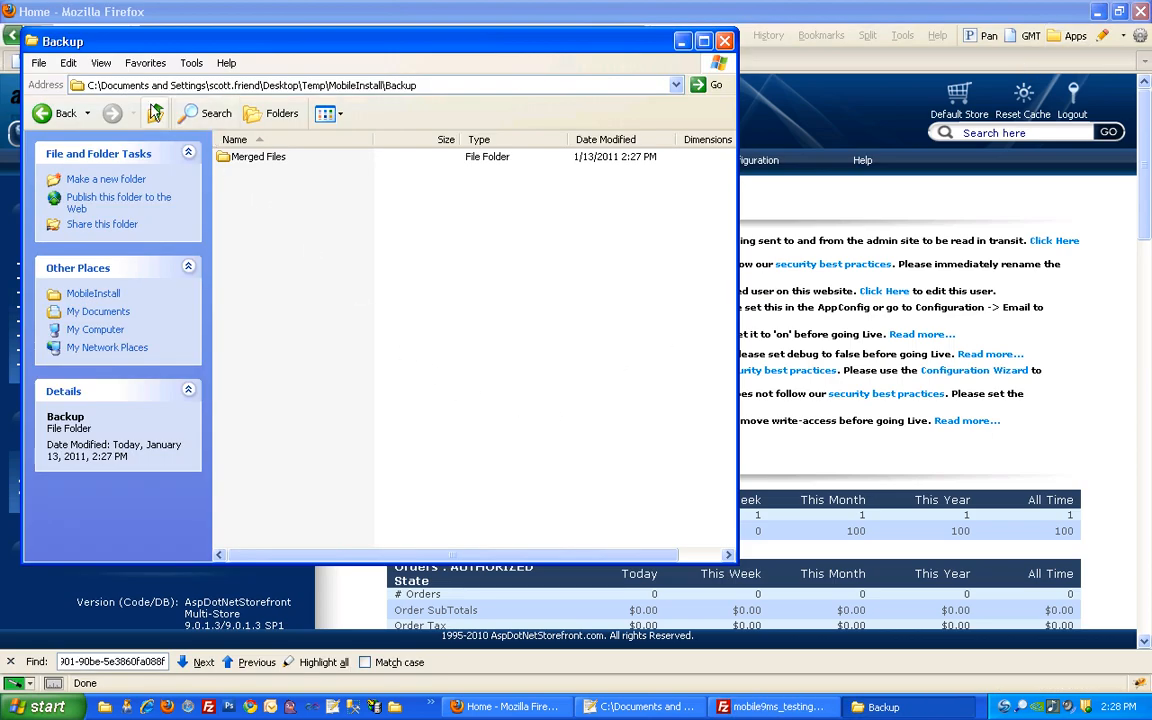
{"action": "left_click", "coordinate": [155, 113]}
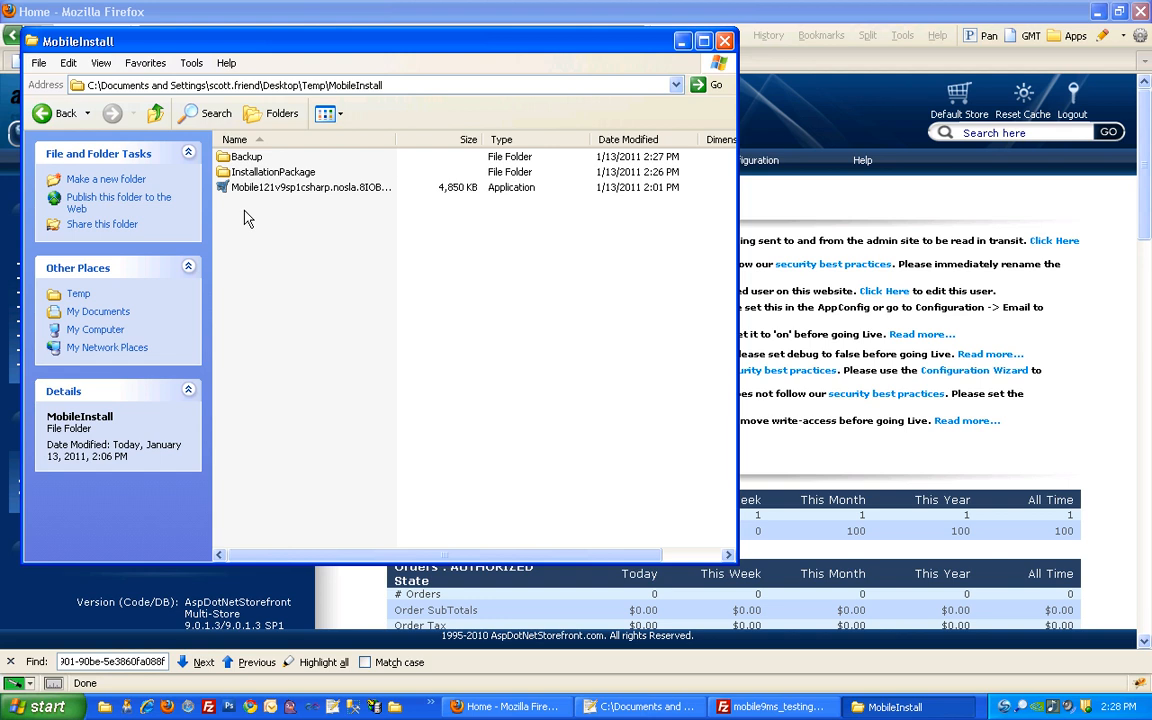
{"action": "double_click", "coordinate": [246, 157]}
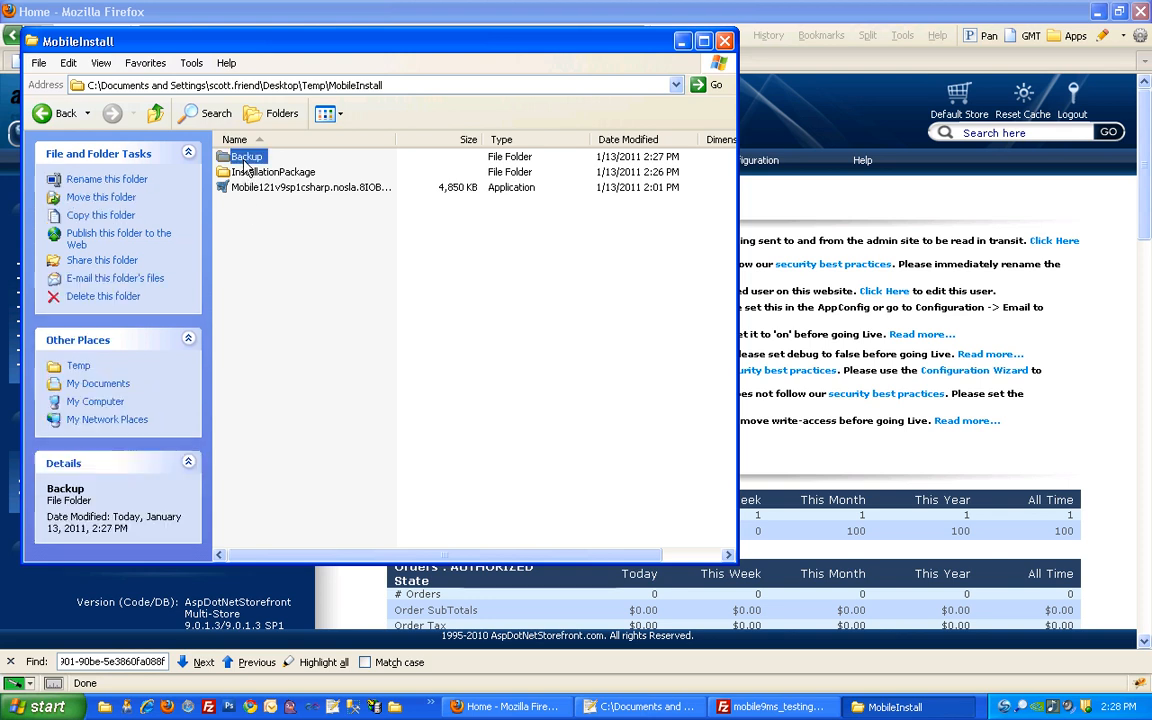
{"action": "left_click", "coordinate": [155, 113]}
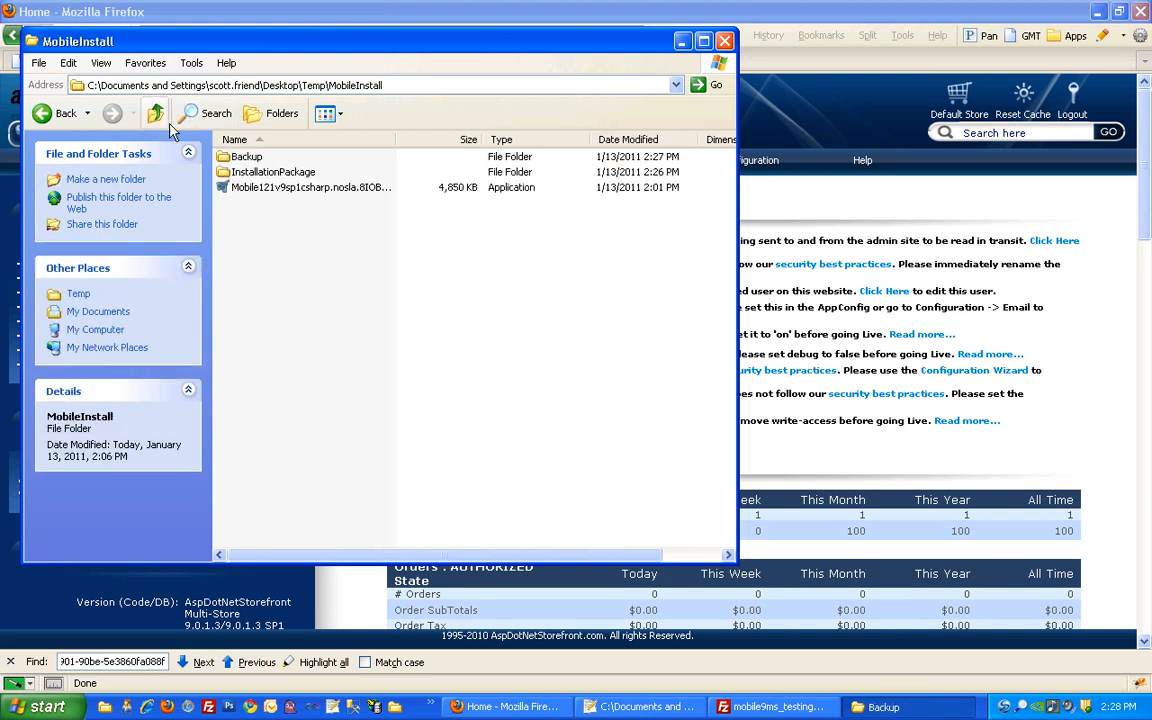
{"action": "right_click", "coordinate": [256, 217]}
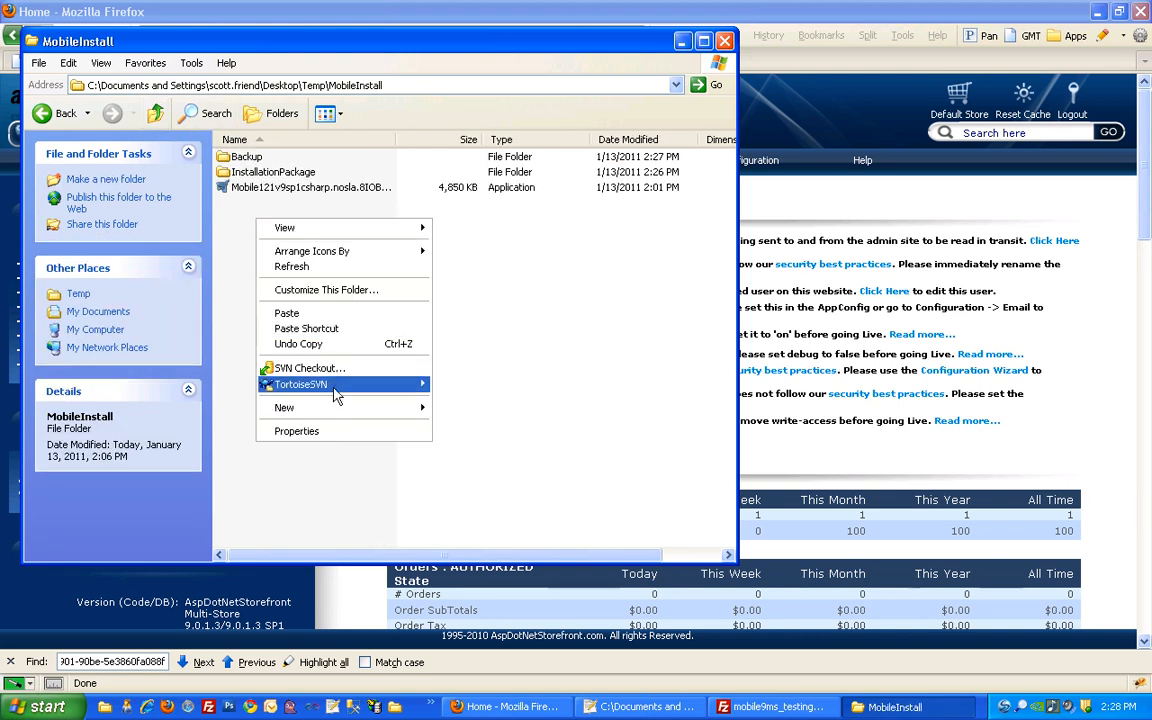
{"action": "mouse_move", "coordinate": [370, 406]}
{"action": "left_click", "coordinate": [470, 412]}
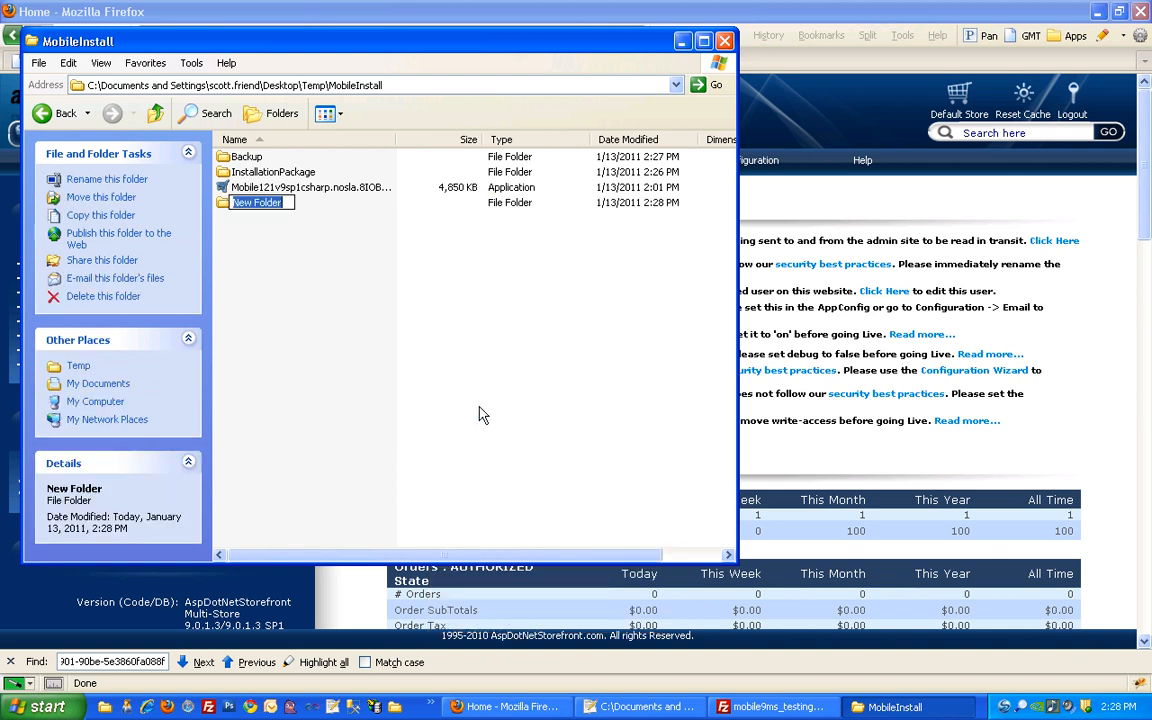
{"action": "type", "text": "D"}
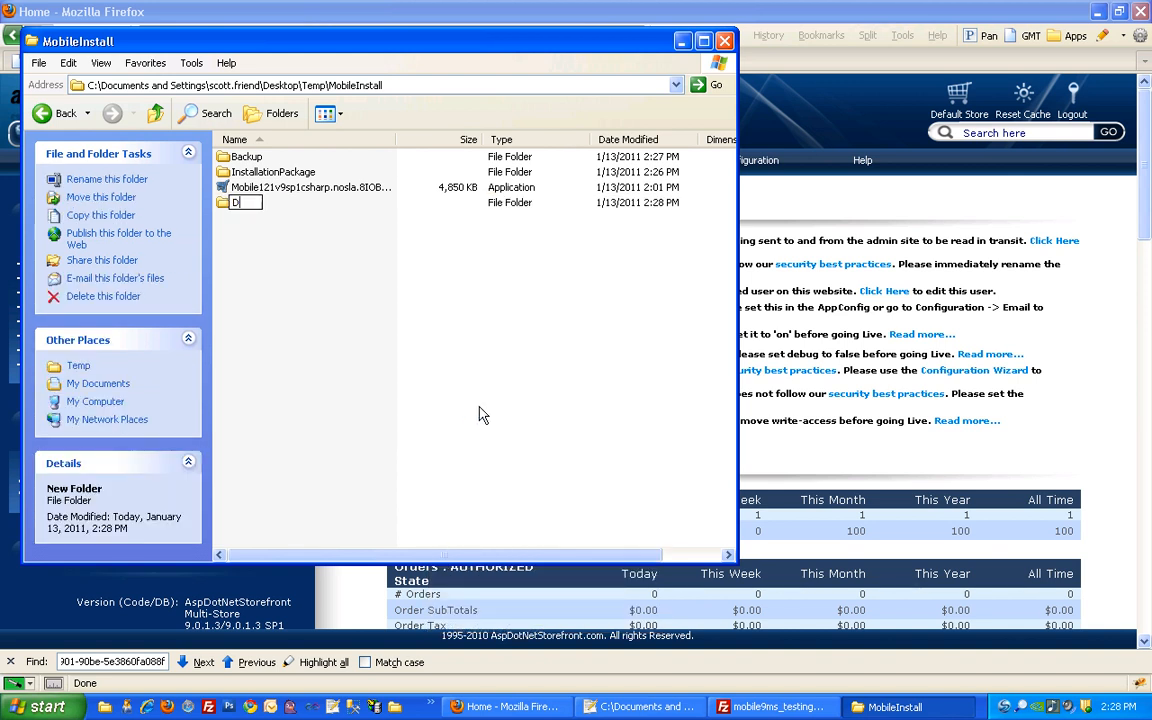
{"action": "type", "text": "eploy"}
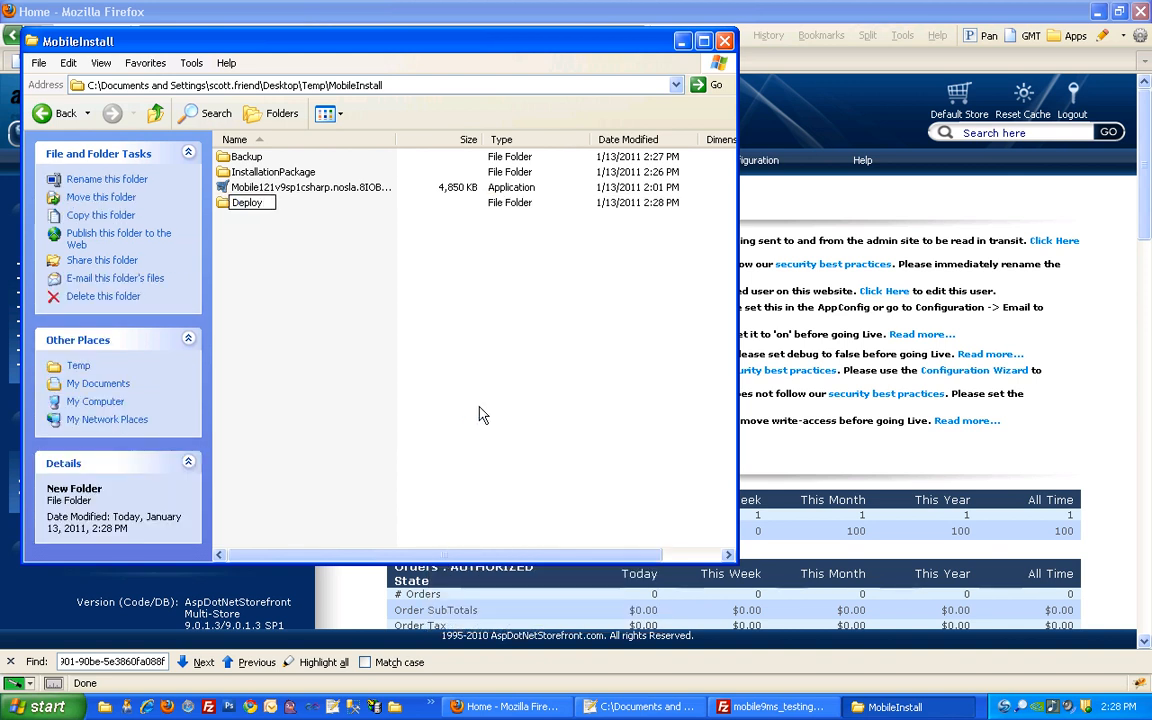
{"action": "type", "text": "mentPackage"}
{"action": "key", "text": "Return"}
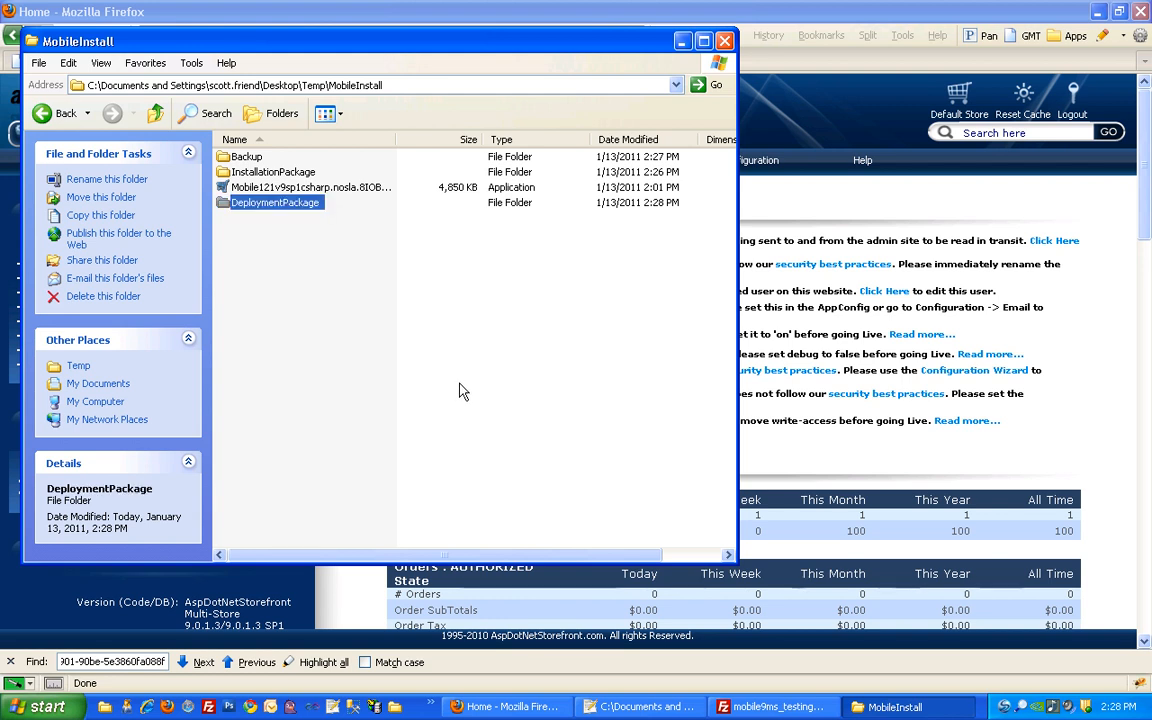
Copy the Backup folder's Merged Files folder into DeploymentPackage
{"action": "double_click", "coordinate": [247, 162]}
{"action": "left_click", "coordinate": [250, 162]}
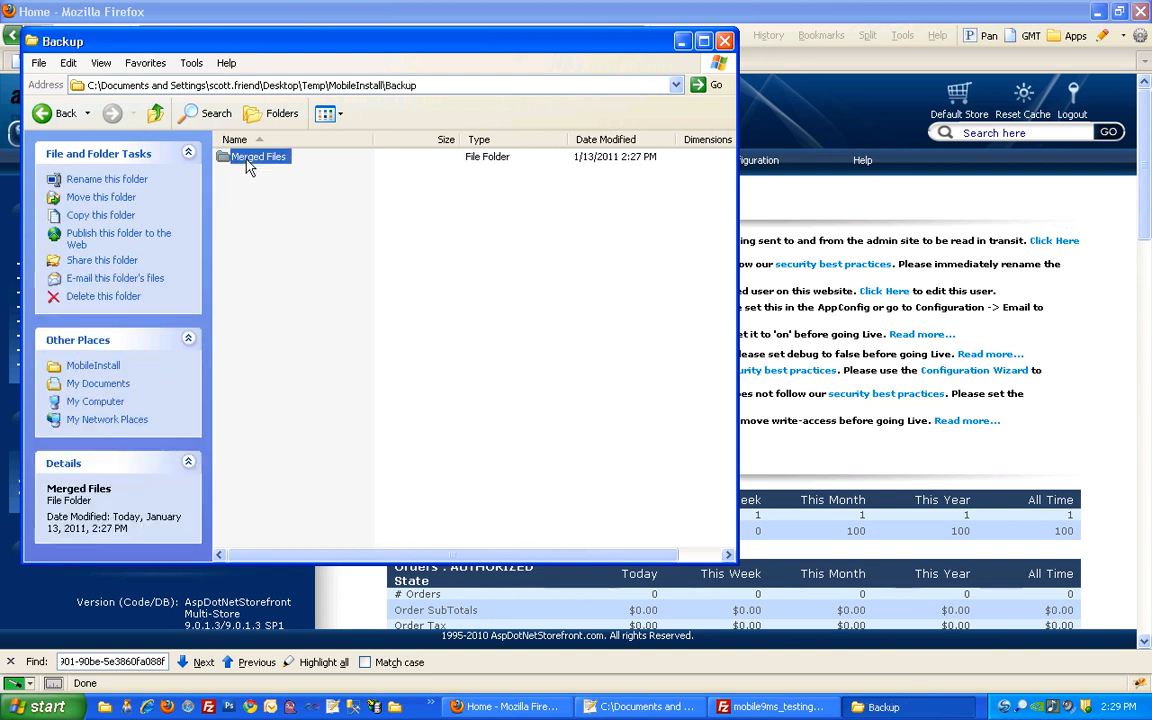
{"action": "left_click", "coordinate": [153, 113]}
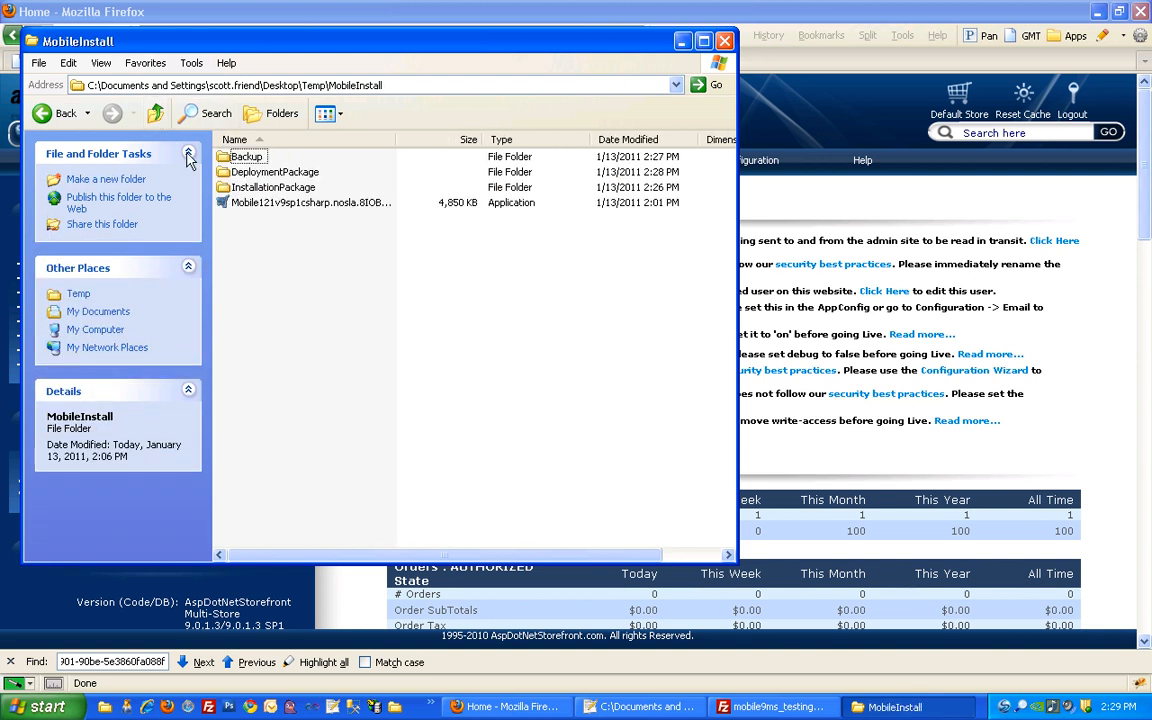
{"action": "left_click", "coordinate": [256, 176]}
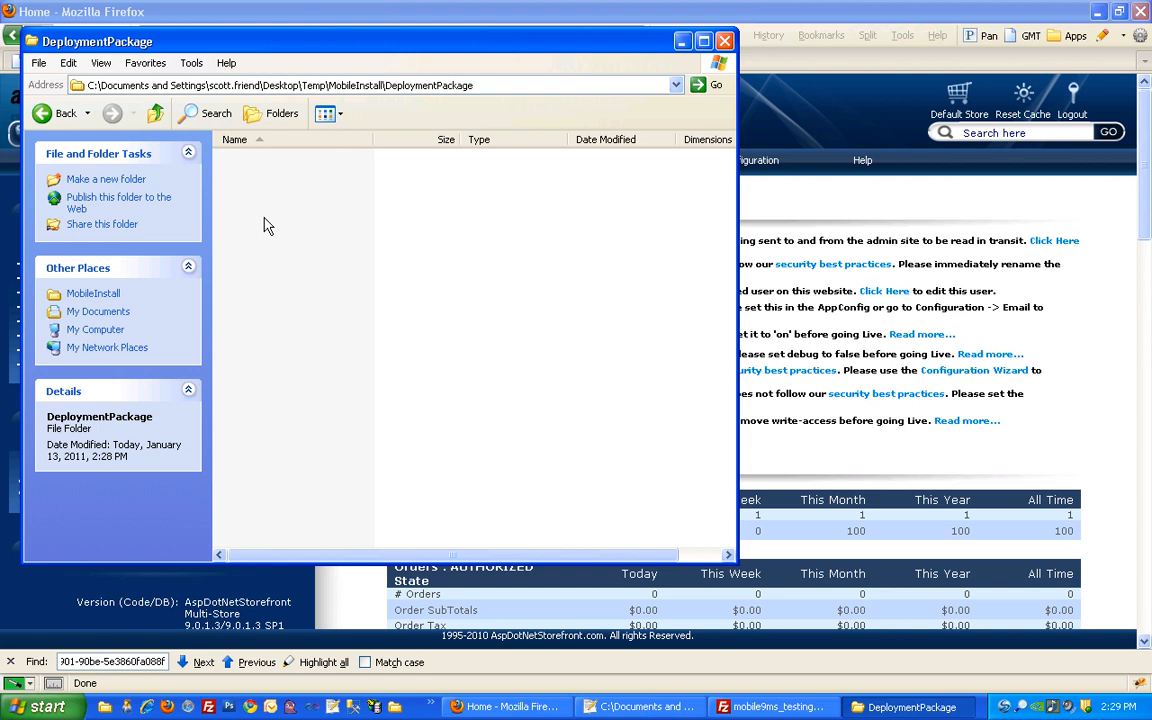
{"action": "key", "text": "ctrl+v"}
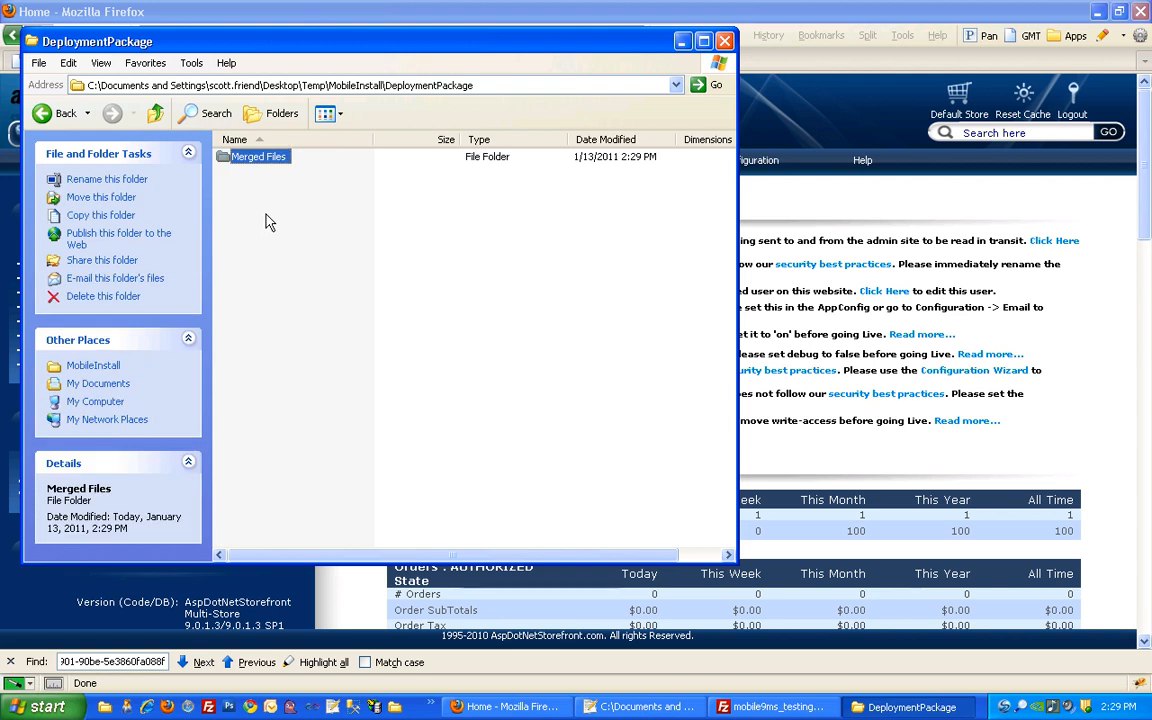
{"action": "left_click", "coordinate": [155, 112]}
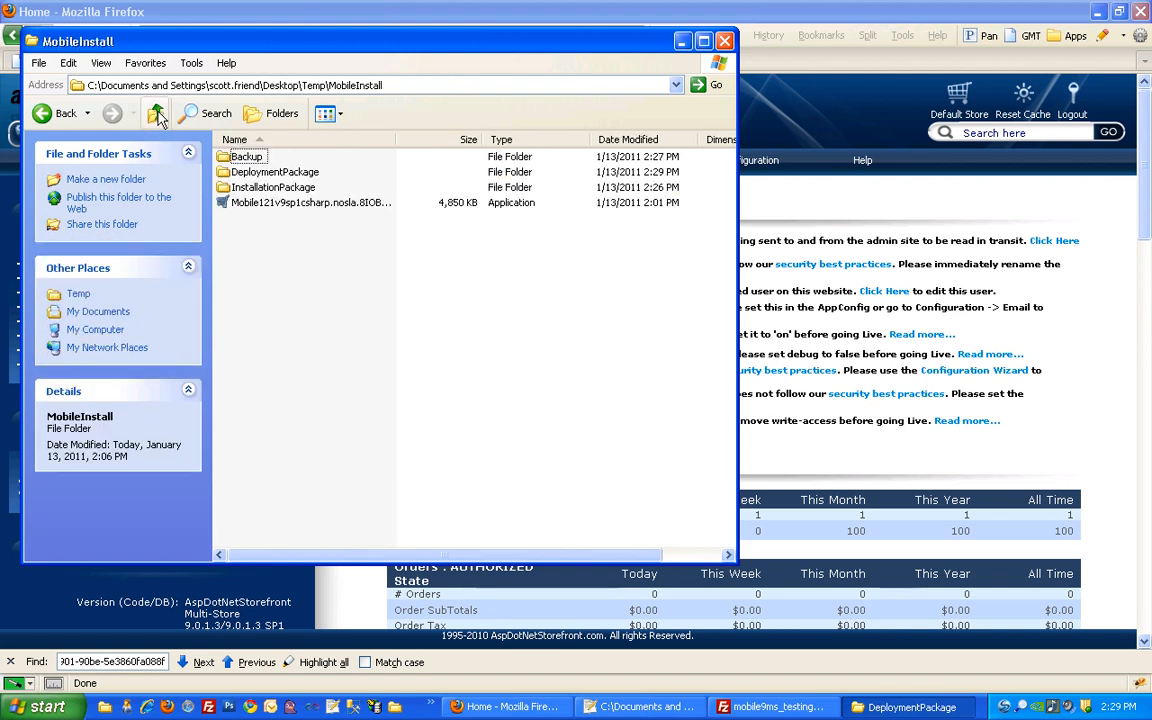
Copy InstallationPackage's Additional Files folder into DeploymentPackage and return to MobileInstall
{"action": "double_click", "coordinate": [267, 190]}
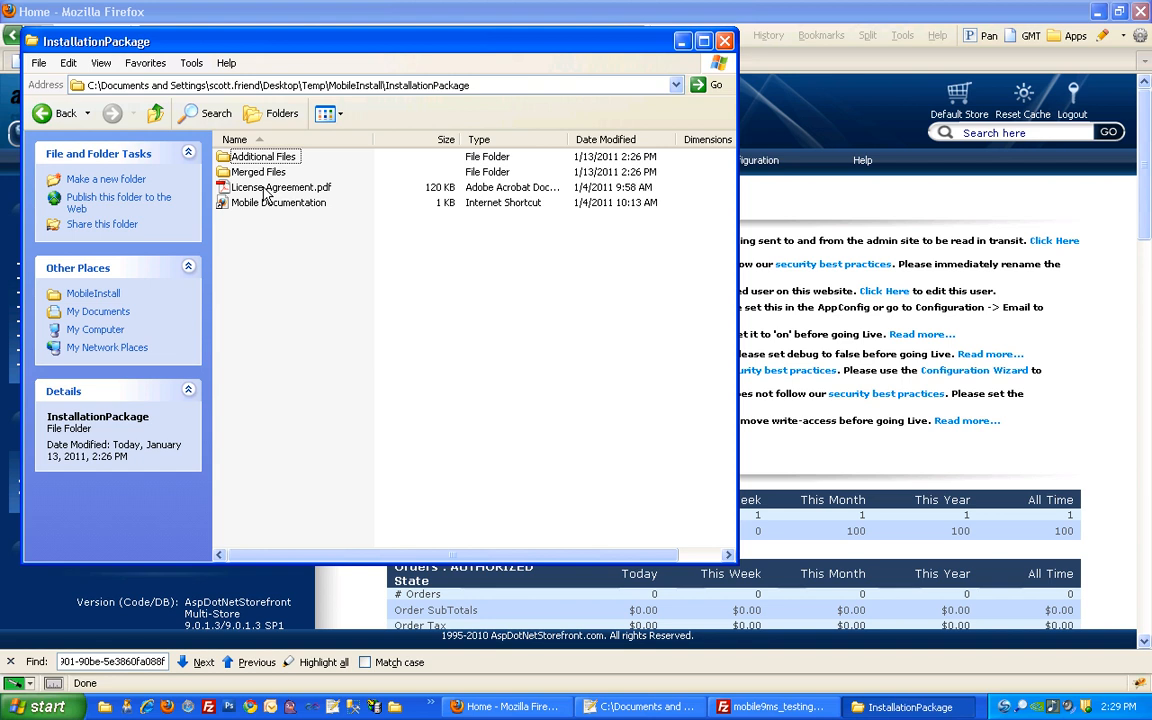
{"action": "left_click", "coordinate": [265, 160]}
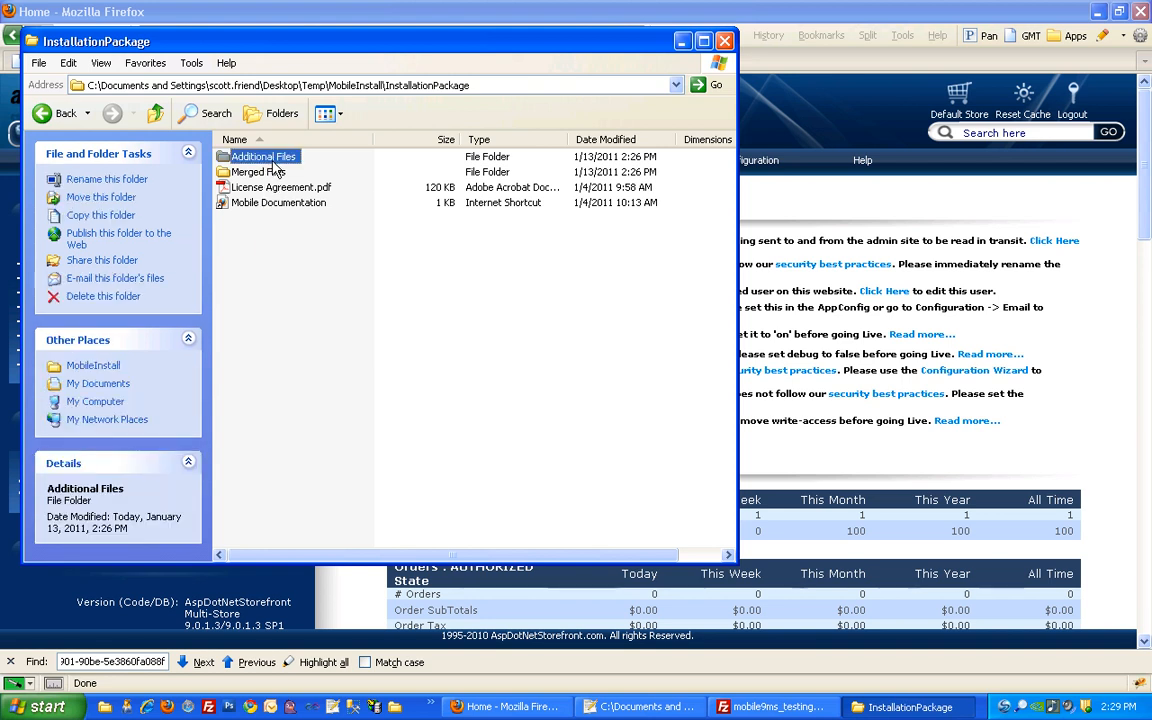
{"action": "left_click", "coordinate": [156, 115]}
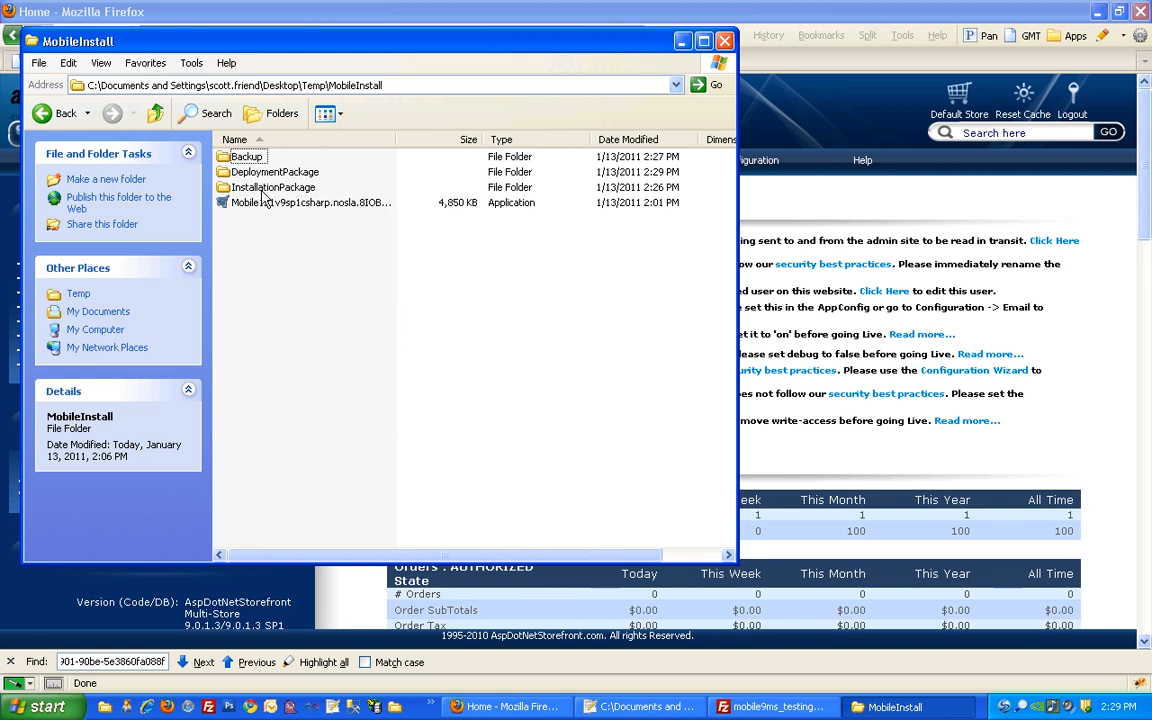
{"action": "double_click", "coordinate": [242, 172]}
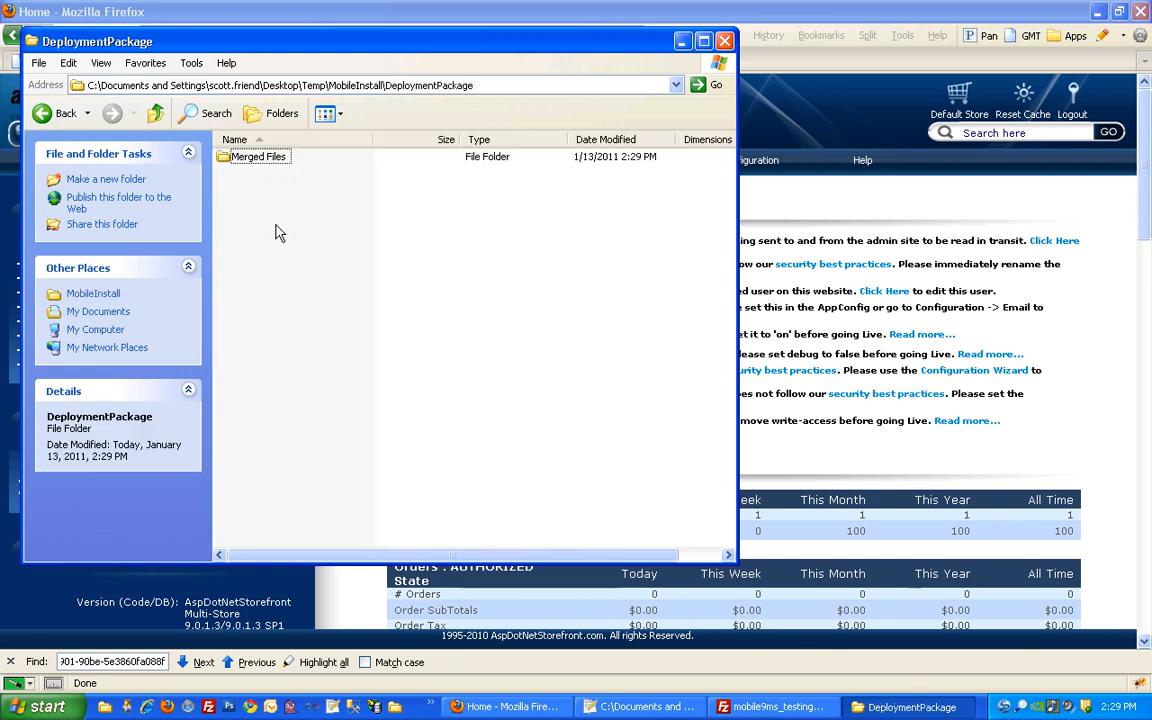
{"action": "key", "text": "ctrl+v"}
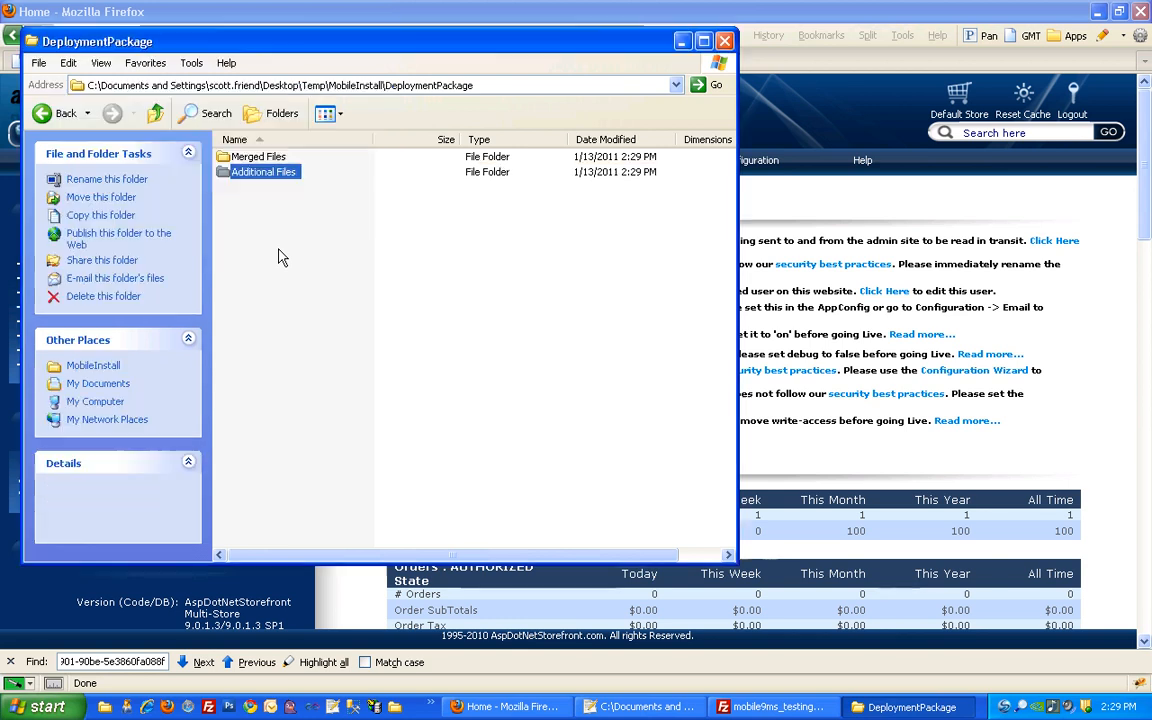
{"action": "left_click", "coordinate": [280, 257]}
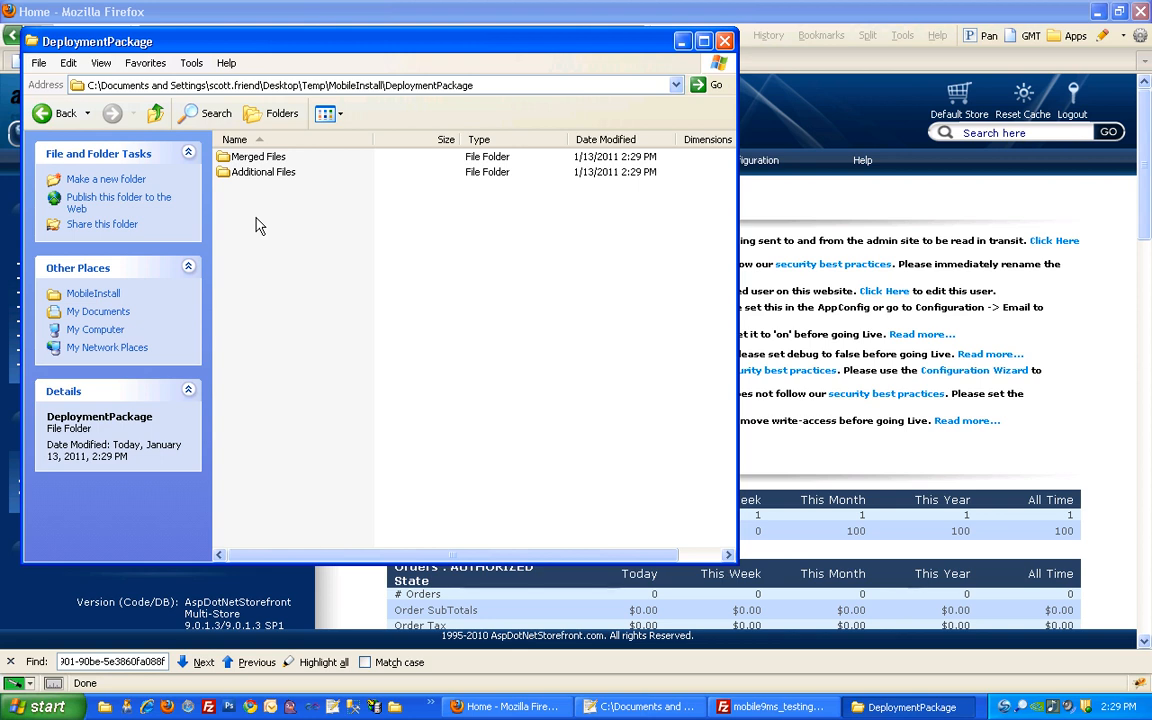
{"action": "left_click", "coordinate": [160, 118]}
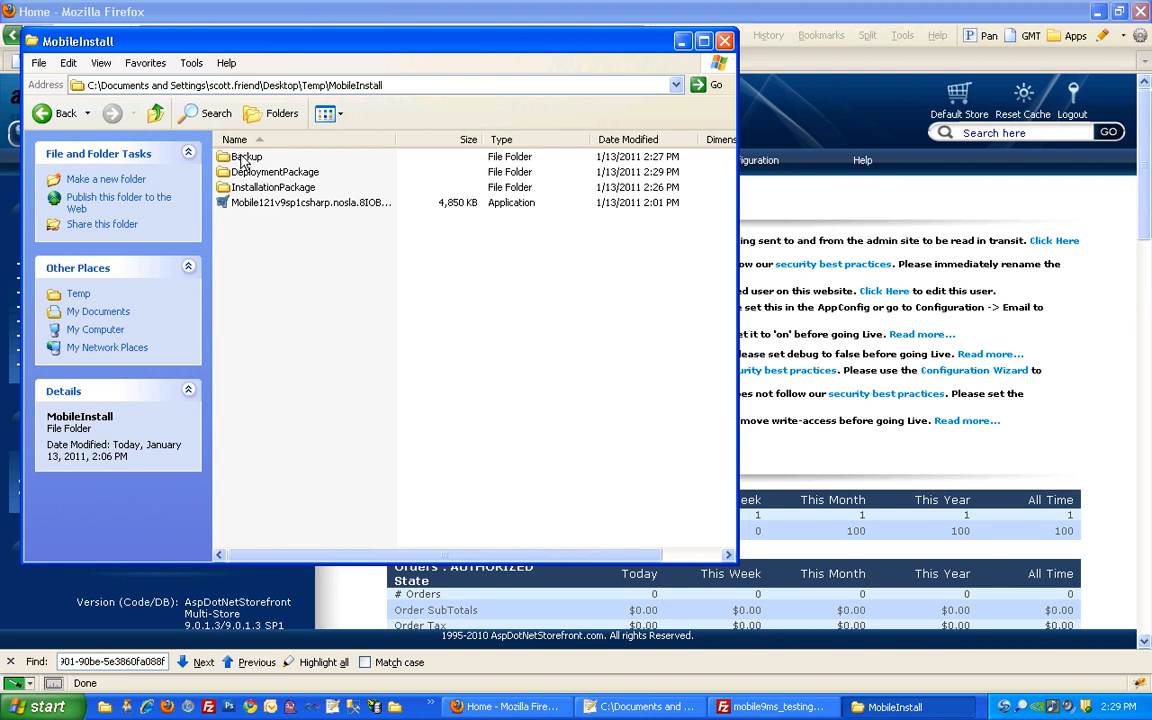
Compare InstallationPackage's Merged Files folder with DeploymentPackage's Merged Files in Beyond Compare
{"action": "double_click", "coordinate": [256, 190]}
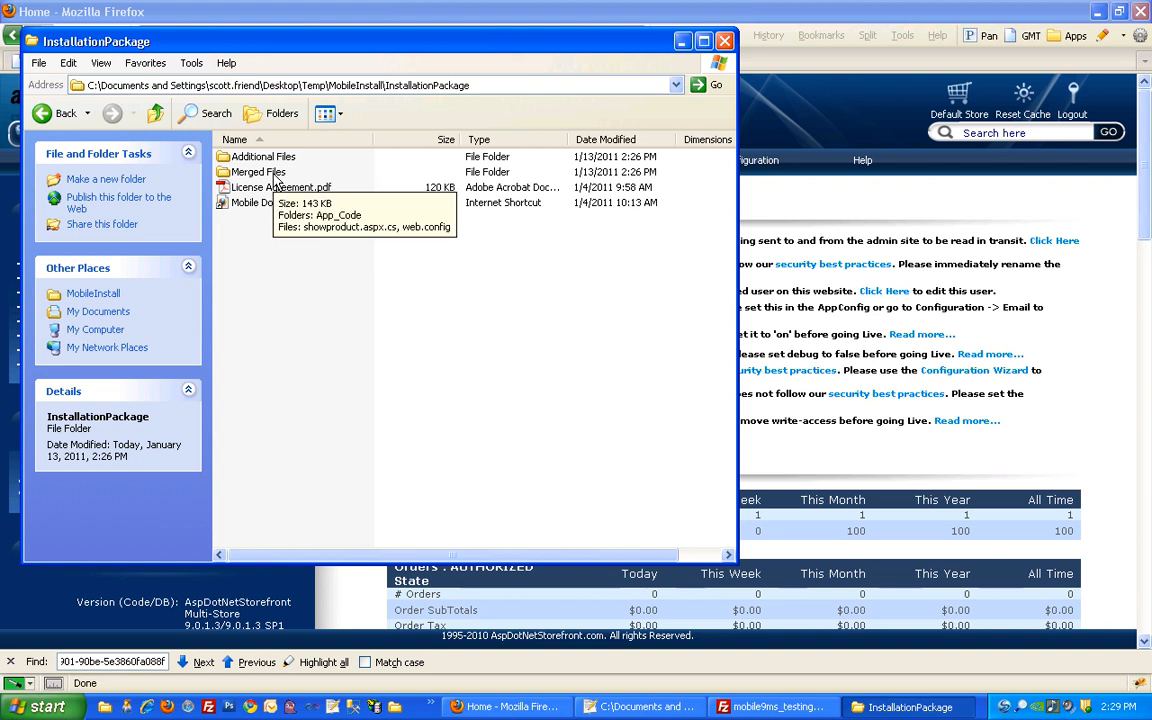
{"action": "right_click", "coordinate": [277, 180]}
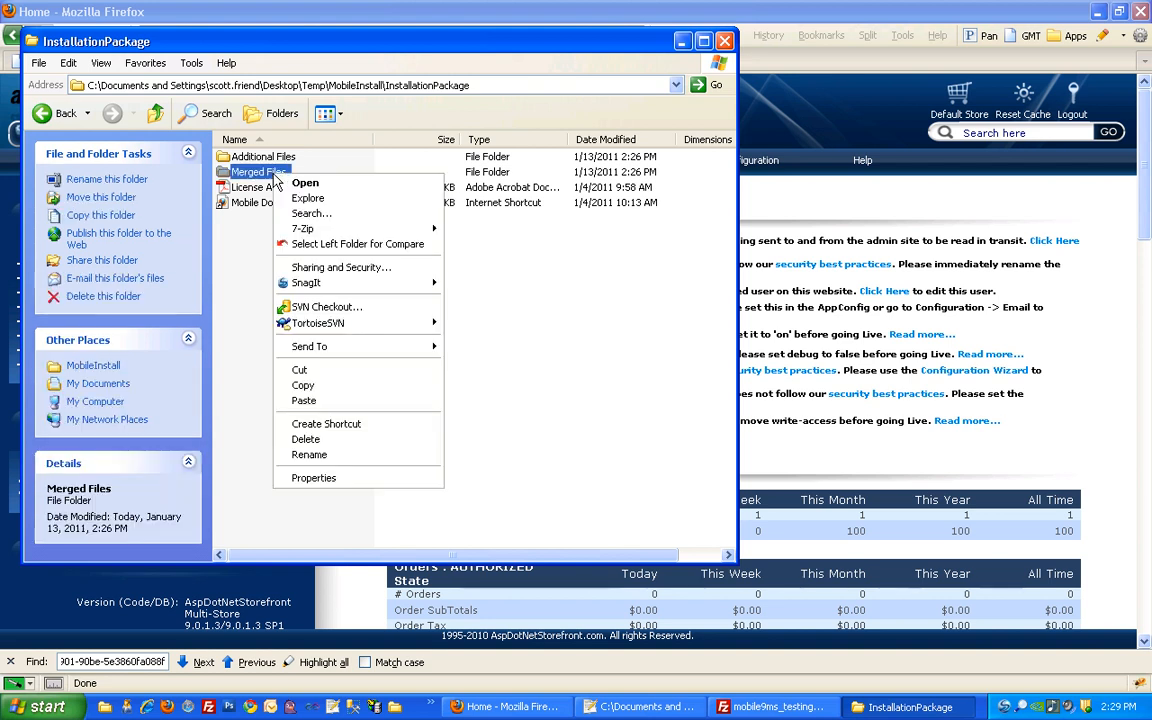
{"action": "left_click", "coordinate": [310, 249]}
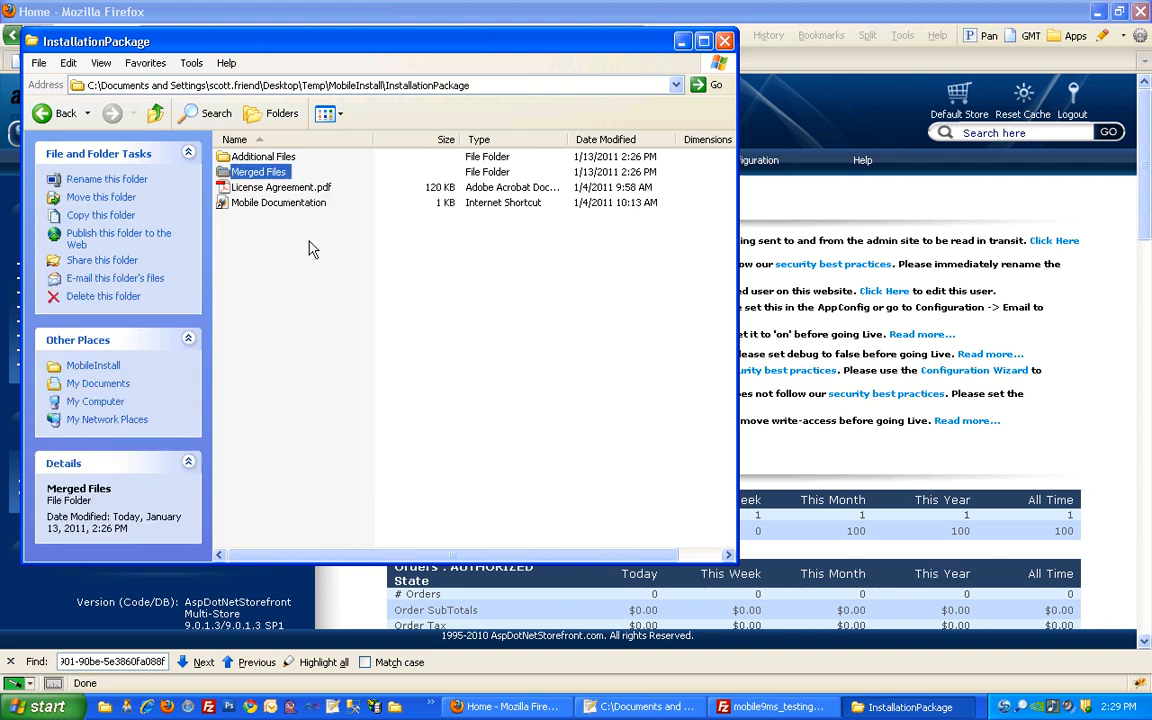
{"action": "left_click", "coordinate": [156, 114]}
{"action": "double_click", "coordinate": [257, 173]}
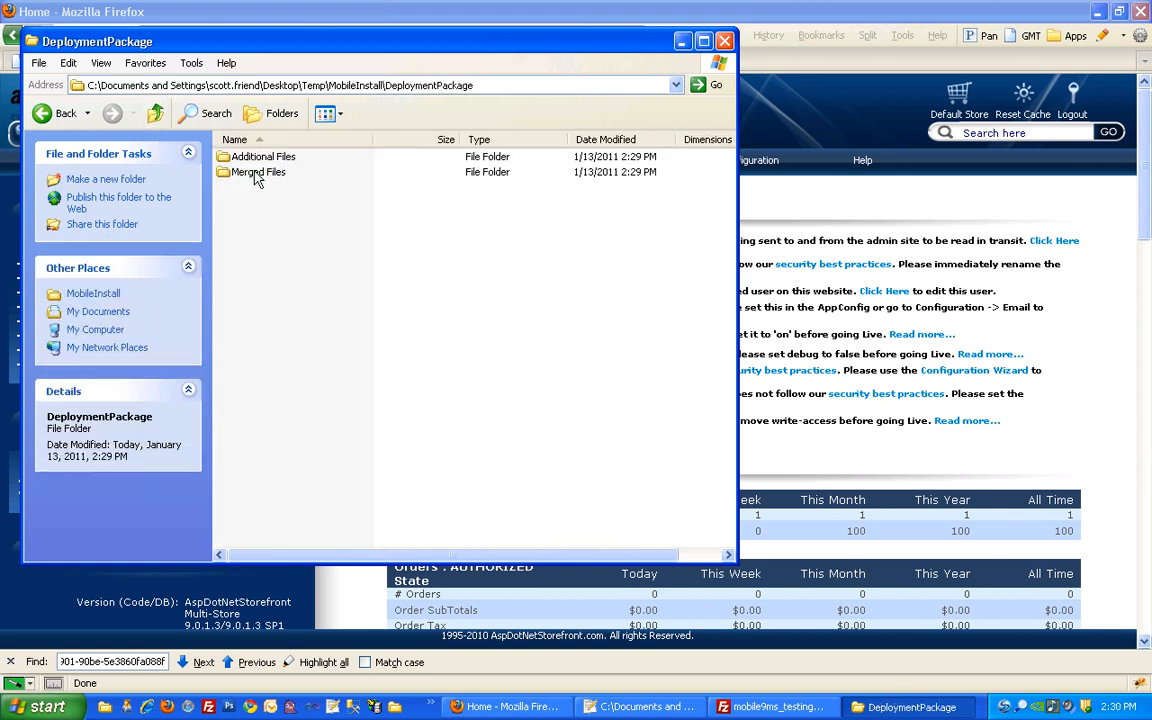
{"action": "right_click", "coordinate": [257, 174]}
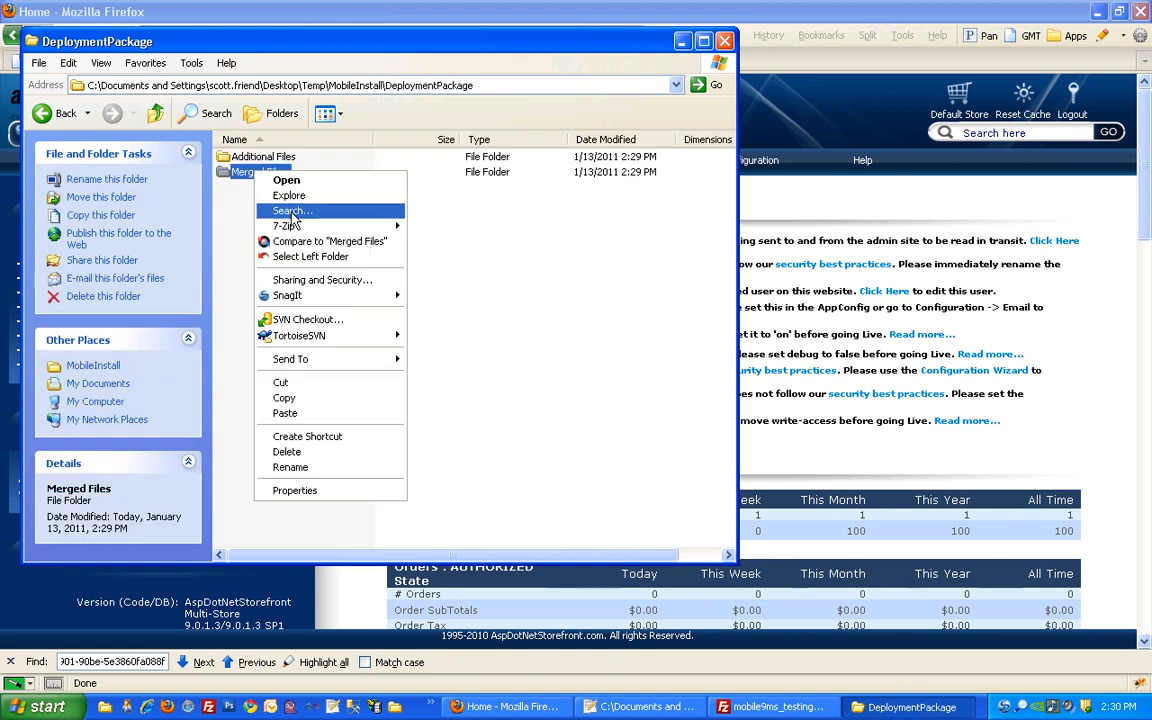
{"action": "left_click", "coordinate": [310, 242]}
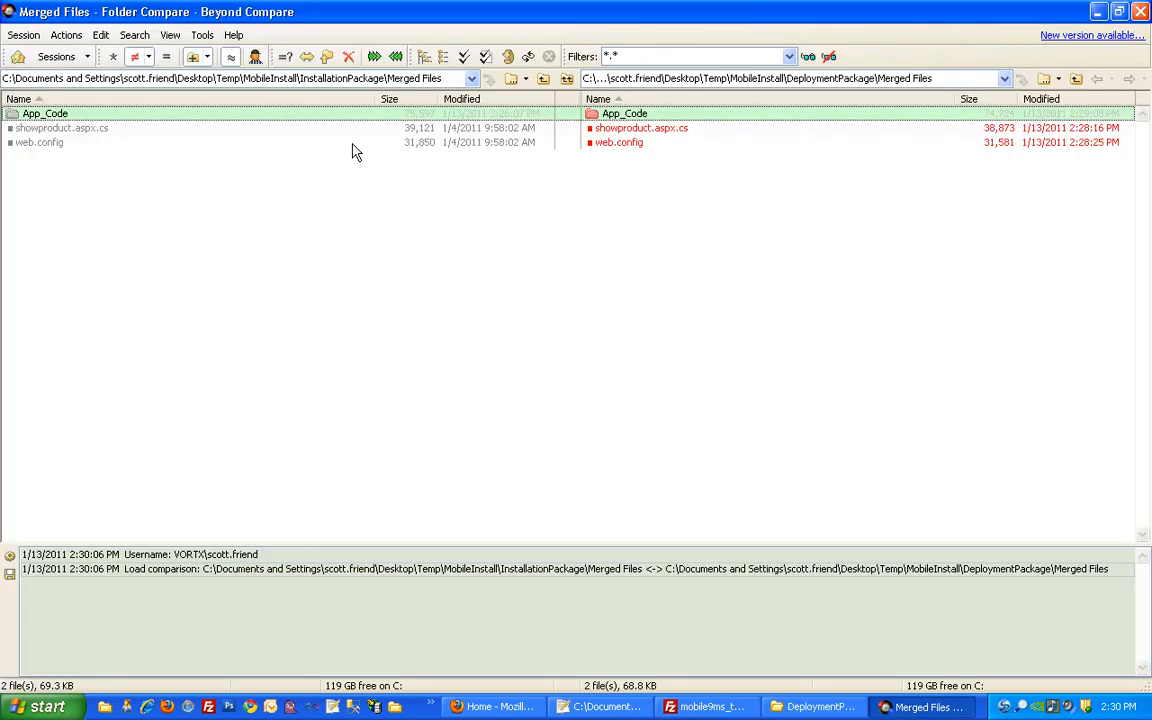
Run a content comparison on all items, expand App_Code, and open both ShowEntityPage.cs versions
{"action": "key", "text": "ctrl+a"}
{"action": "right_click", "coordinate": [352, 150]}
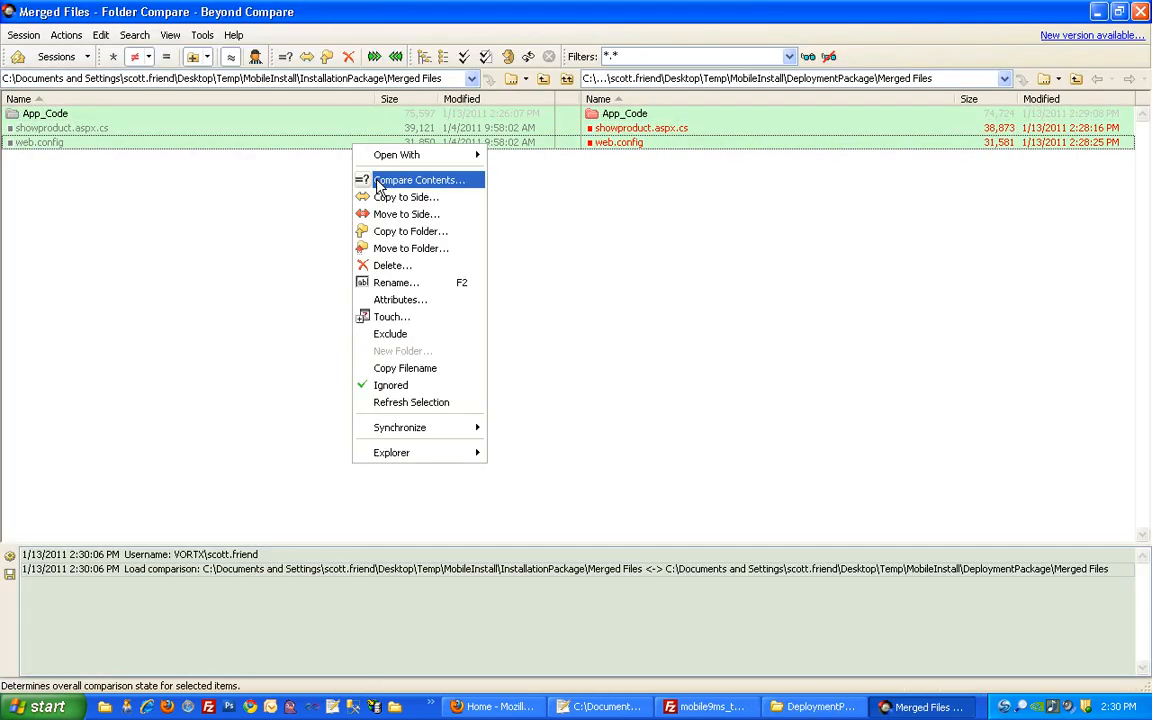
{"action": "left_click", "coordinate": [370, 177]}
{"action": "left_click", "coordinate": [565, 489]}
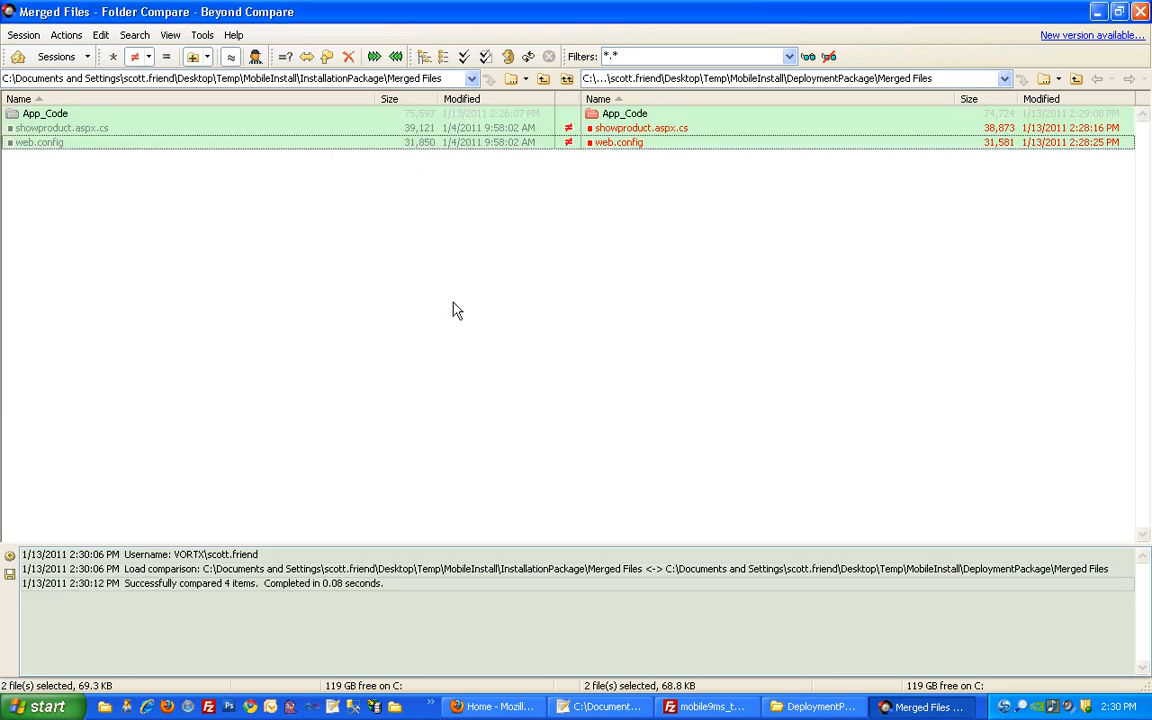
{"action": "double_click", "coordinate": [393, 114]}
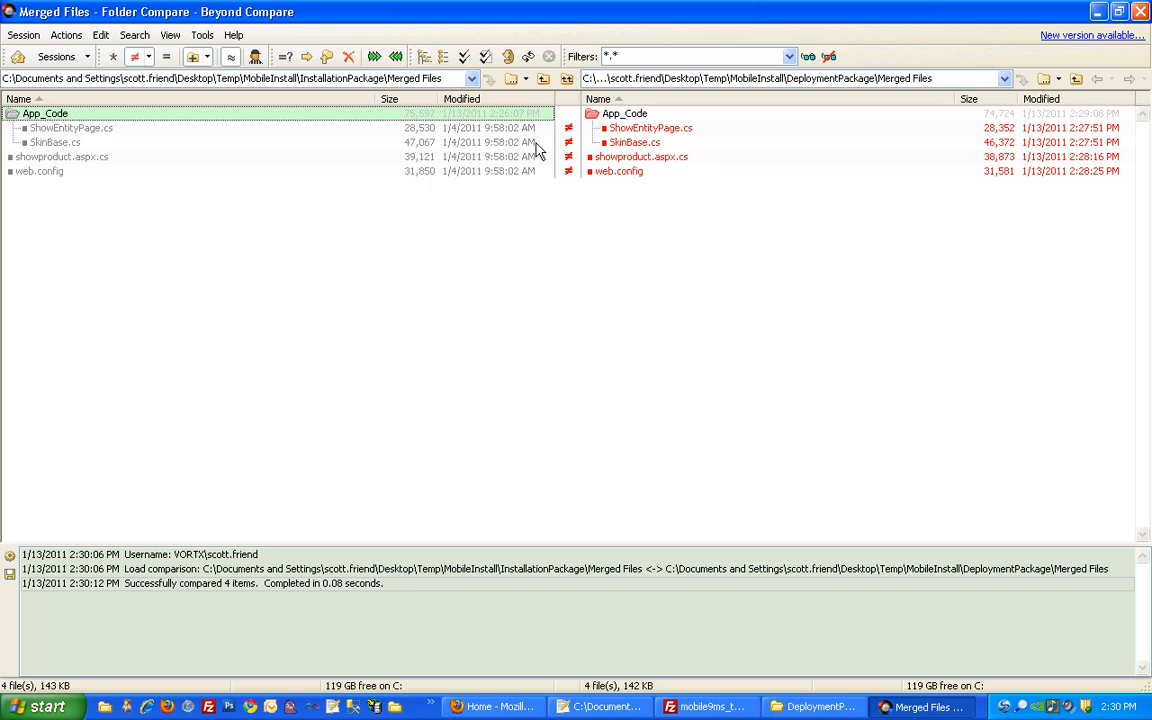
{"action": "double_click", "coordinate": [367, 134]}
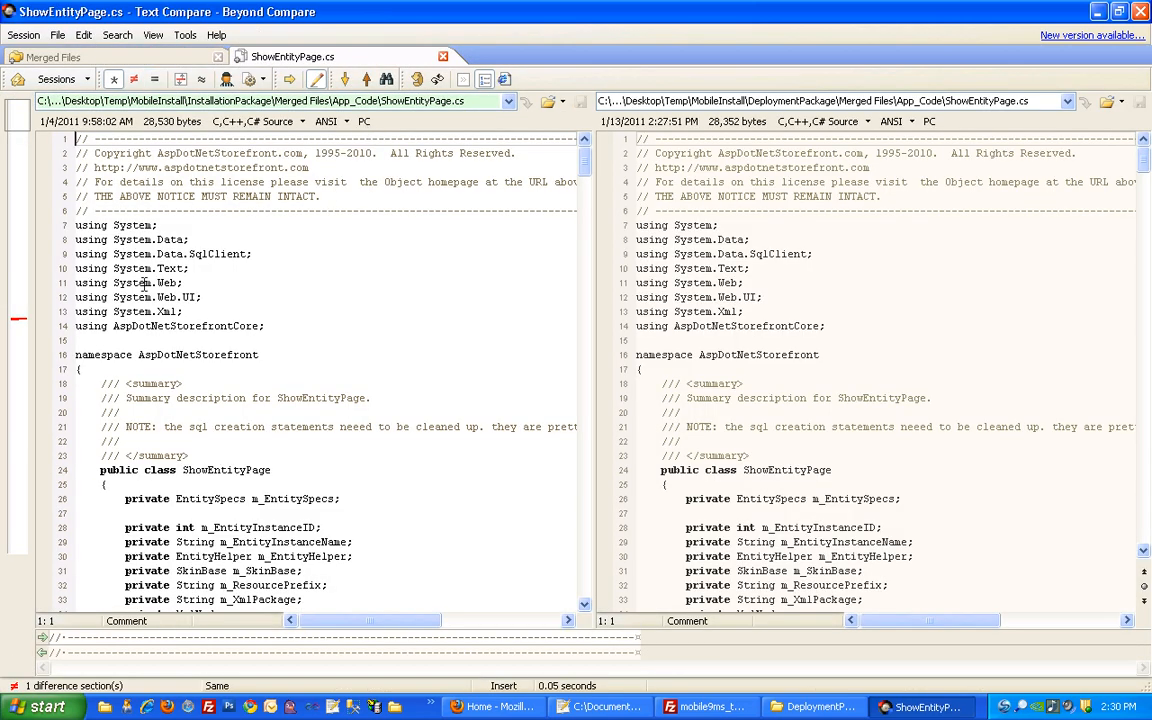
Copy the Vortx Mobile Xml Package section into the deployment ShowEntityPage.cs, save, and close it
{"action": "left_click", "coordinate": [15, 290]}
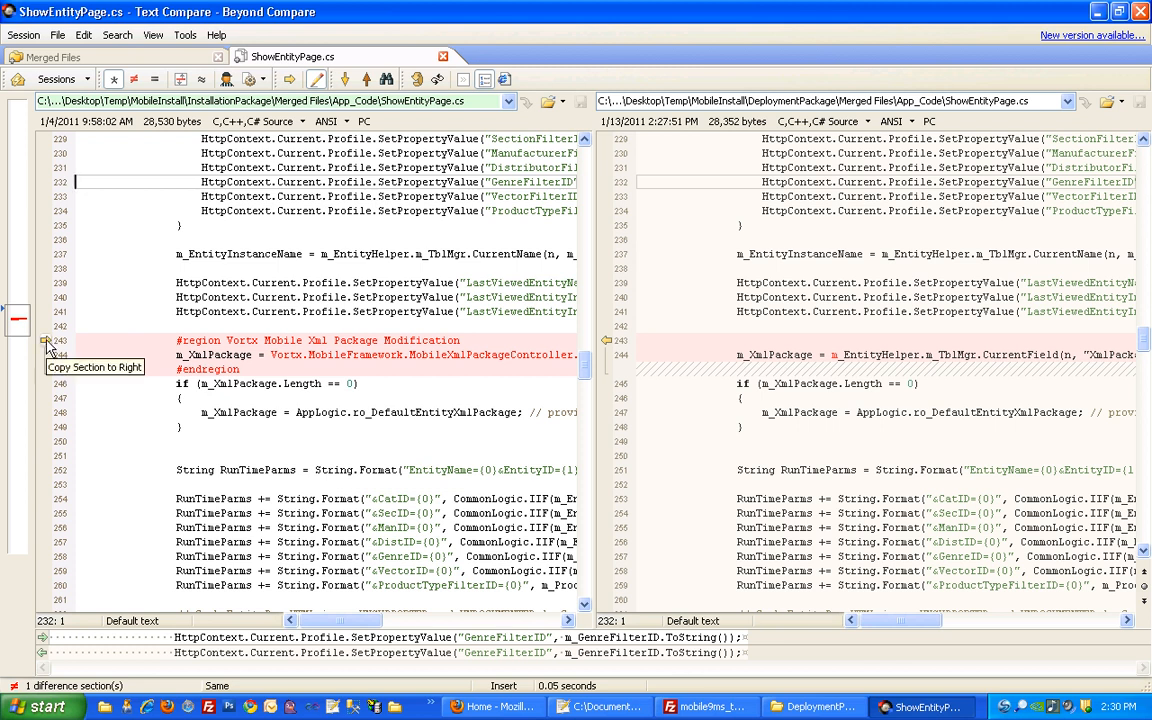
{"action": "left_click", "coordinate": [46, 341]}
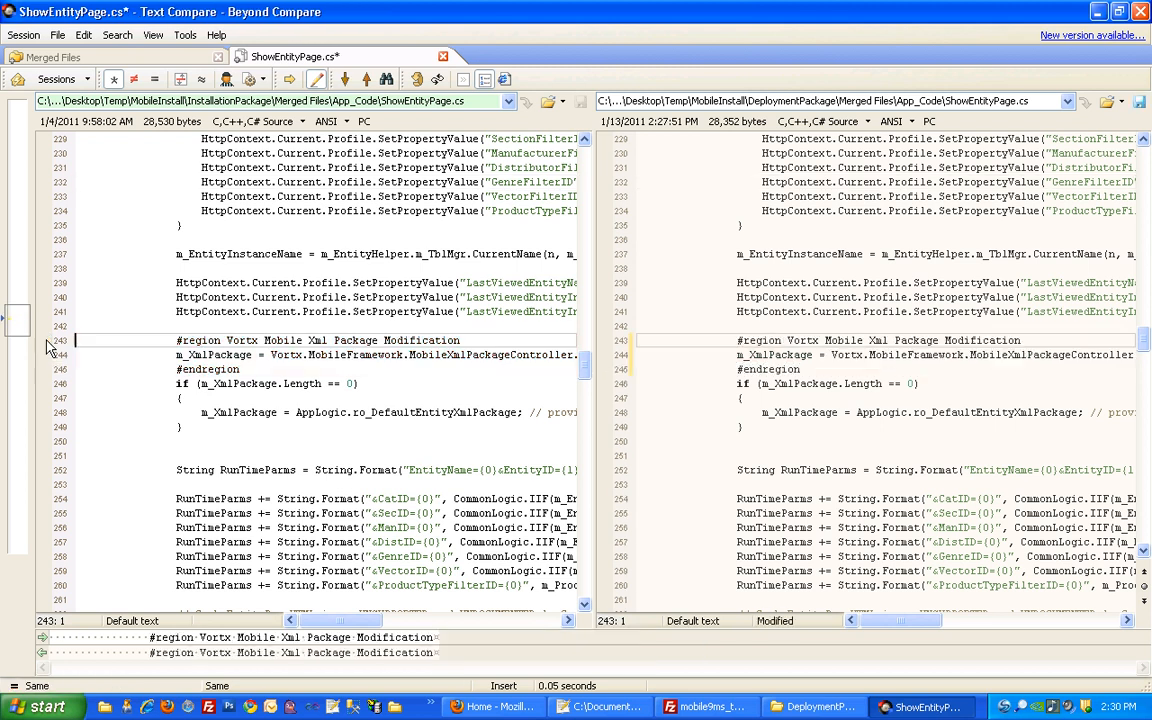
{"action": "left_click", "coordinate": [735, 341]}
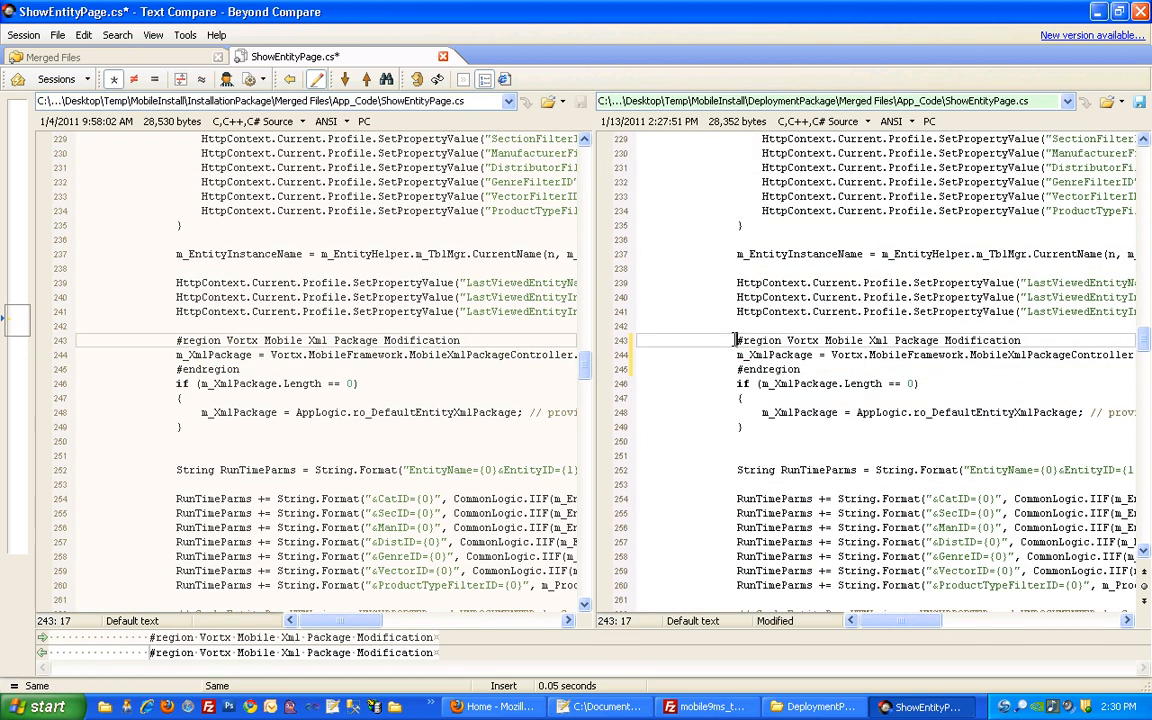
{"action": "key", "text": "ctrl+s"}
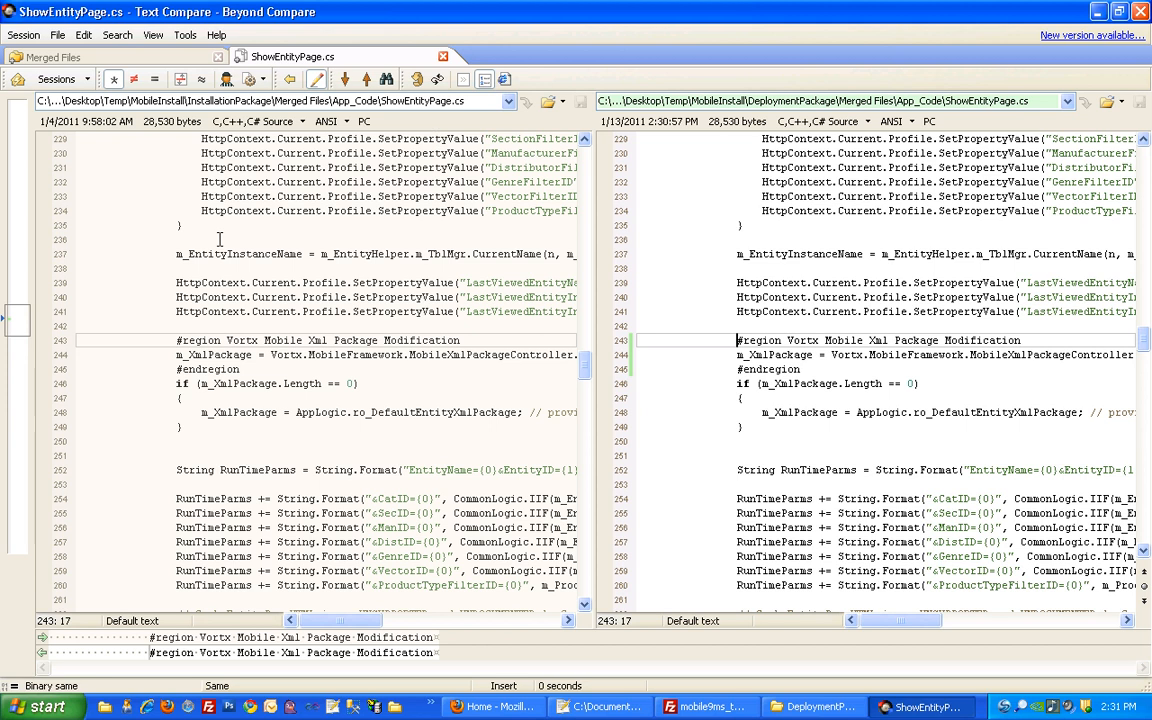
{"action": "left_click", "coordinate": [443, 57]}
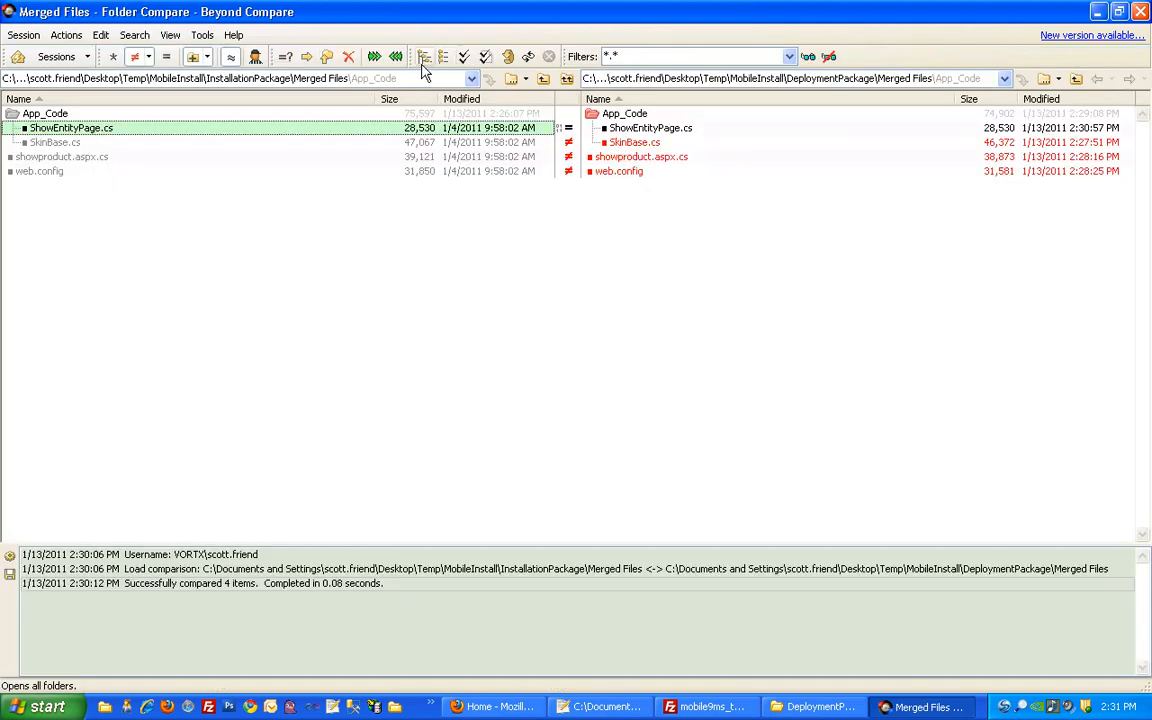
Copy the Vortx using lines, m_ismobile field and IsMobile property into the deployment SkinBase.cs
{"action": "double_click", "coordinate": [373, 146]}
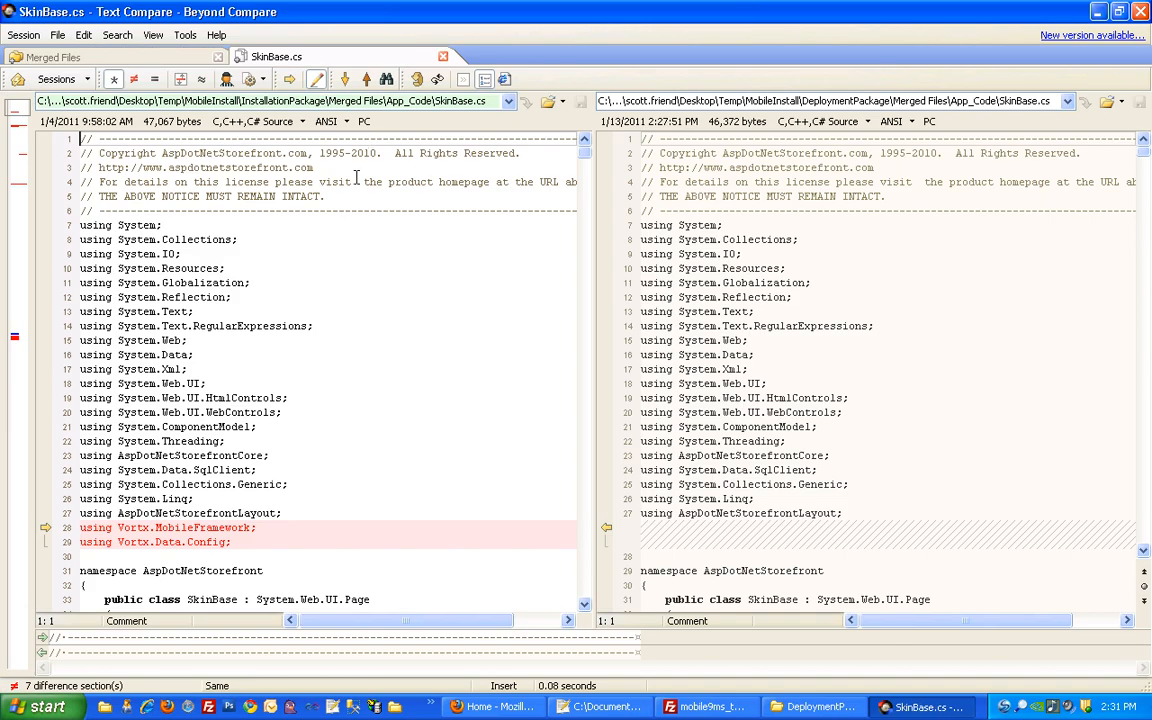
{"action": "left_click", "coordinate": [16, 110]}
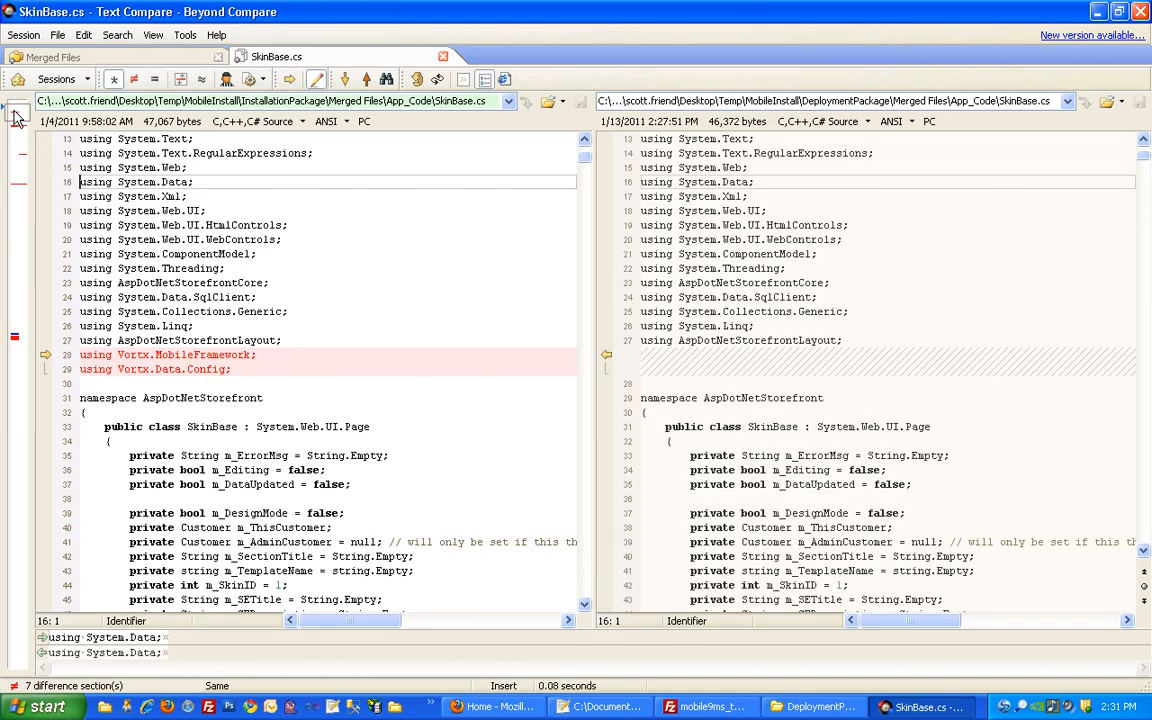
{"action": "left_click", "coordinate": [49, 359]}
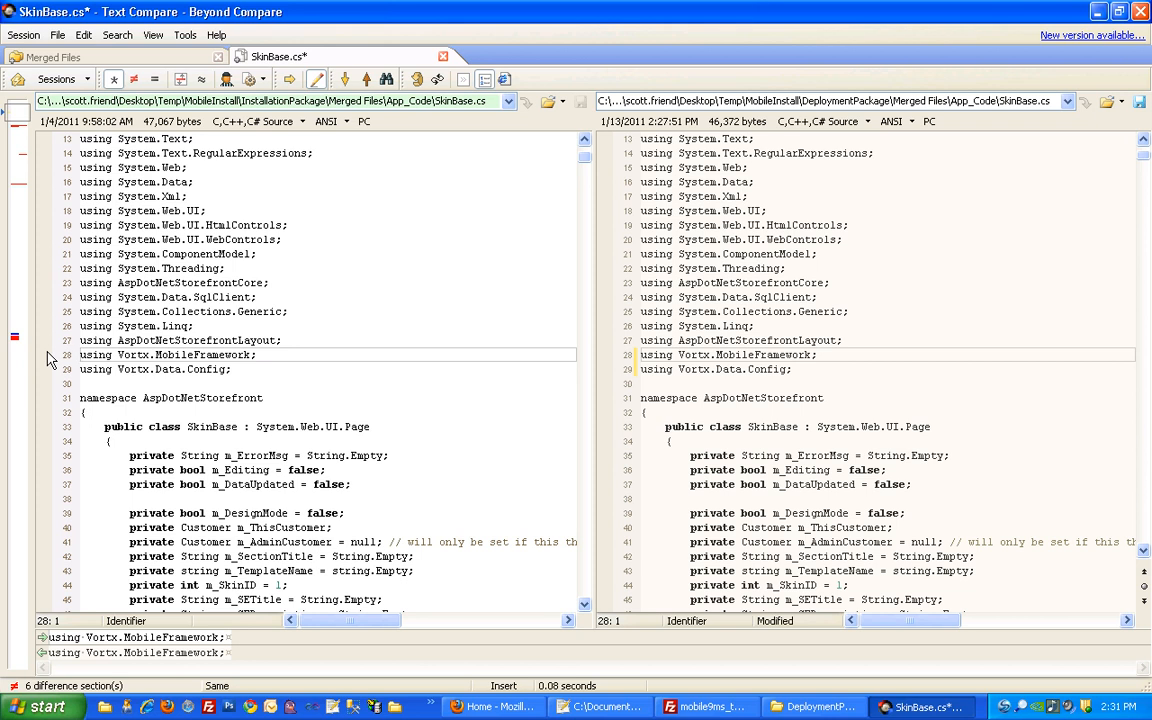
{"action": "left_click", "coordinate": [22, 128]}
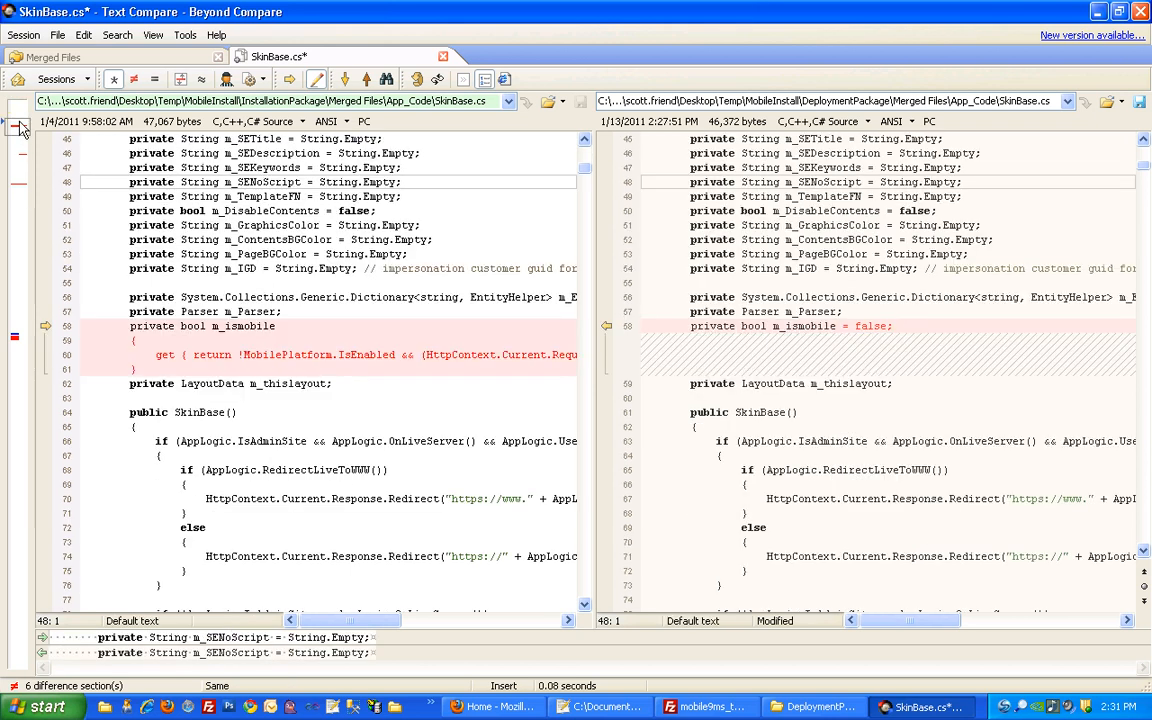
{"action": "left_click", "coordinate": [45, 326]}
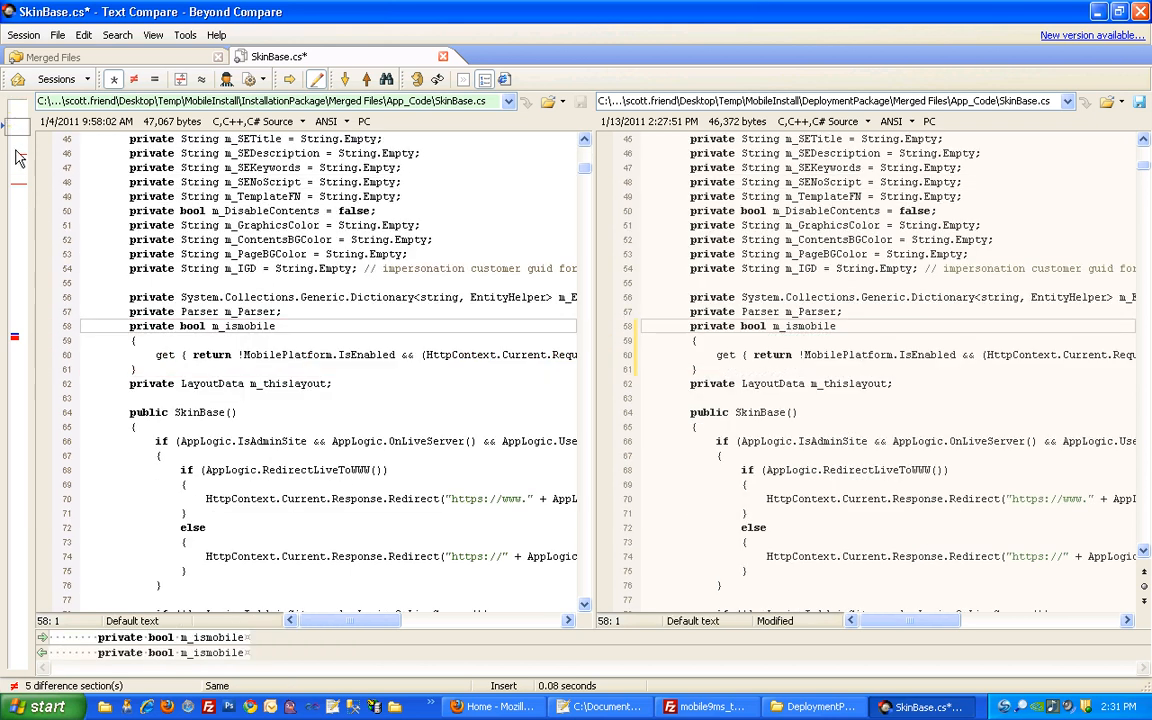
{"action": "left_click", "coordinate": [18, 158]}
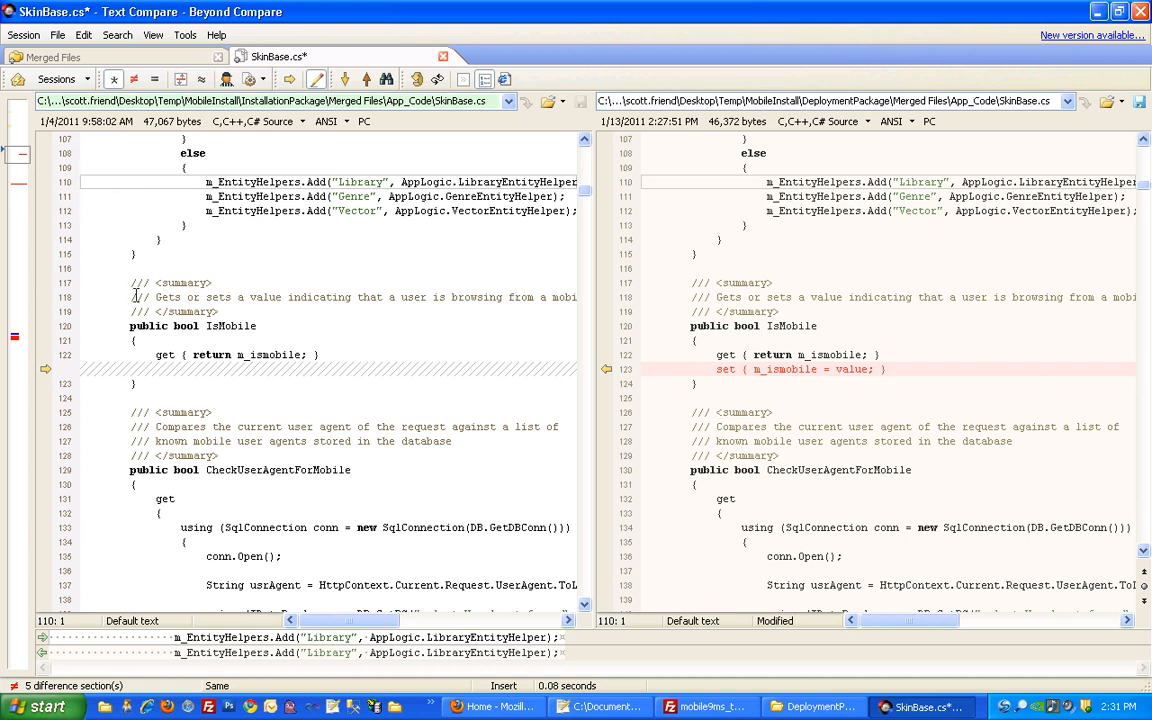
{"action": "left_click", "coordinate": [46, 369]}
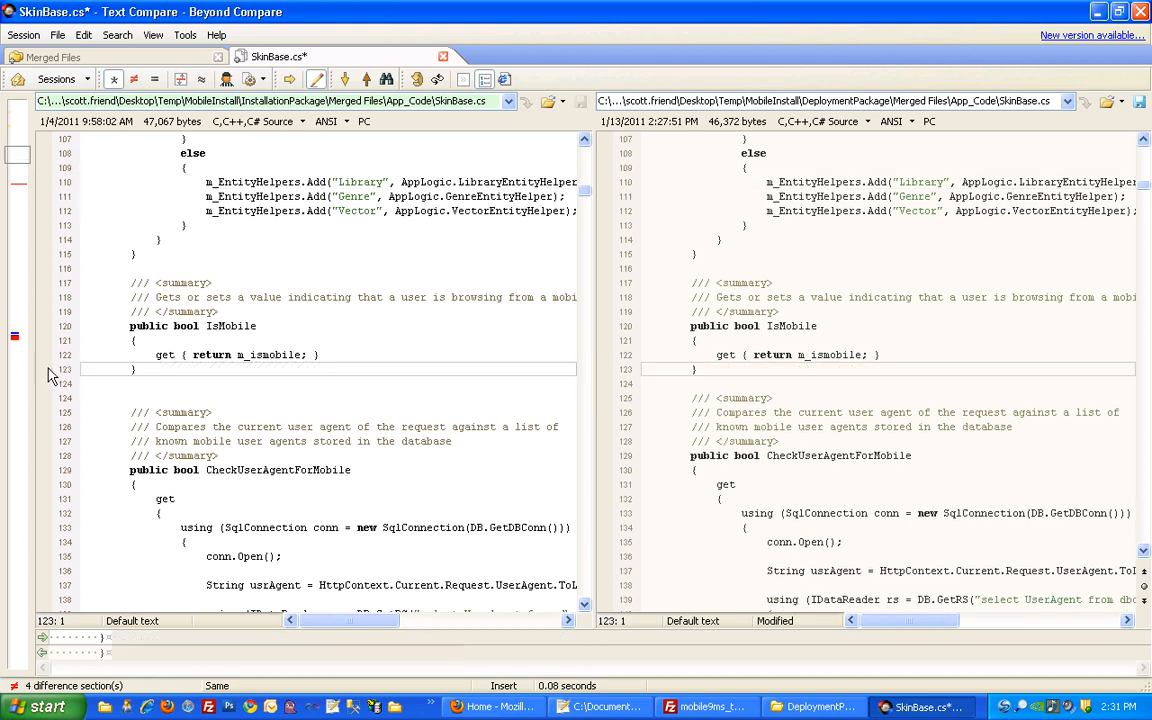
Copy the GetTemplateName and Vortx Mobile Modification sections across, then save and close SkinBase.cs
{"action": "left_click", "coordinate": [21, 184]}
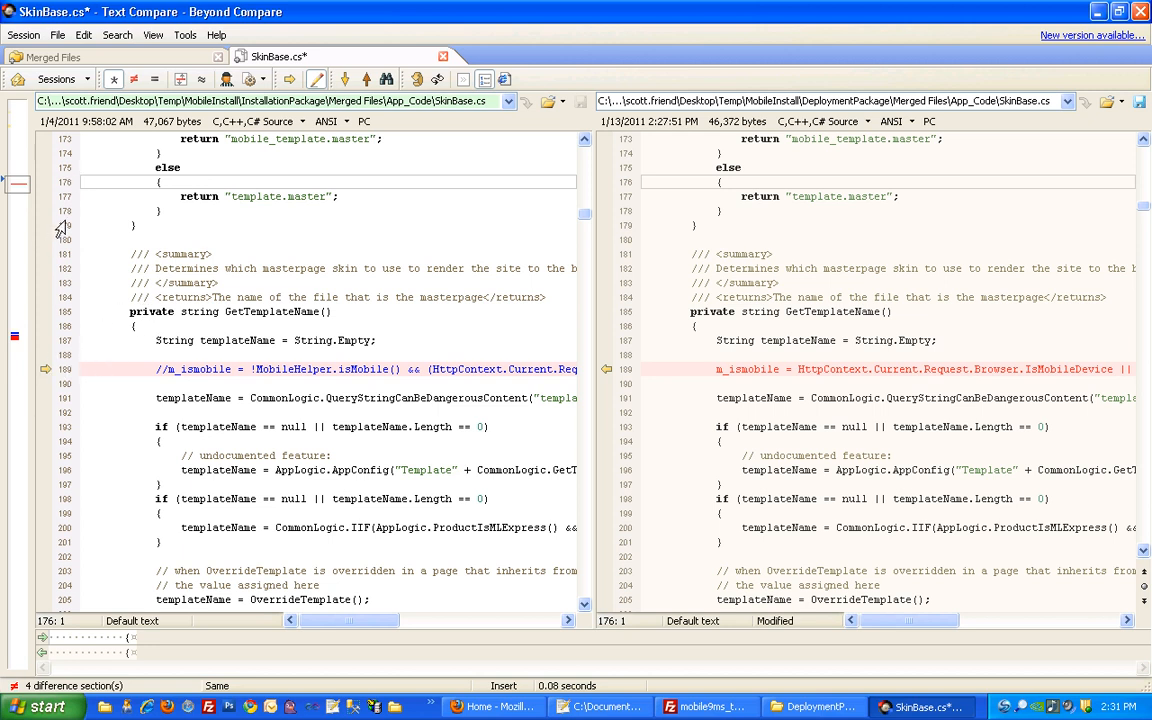
{"action": "left_click", "coordinate": [45, 371]}
{"action": "left_click", "coordinate": [17, 337]}
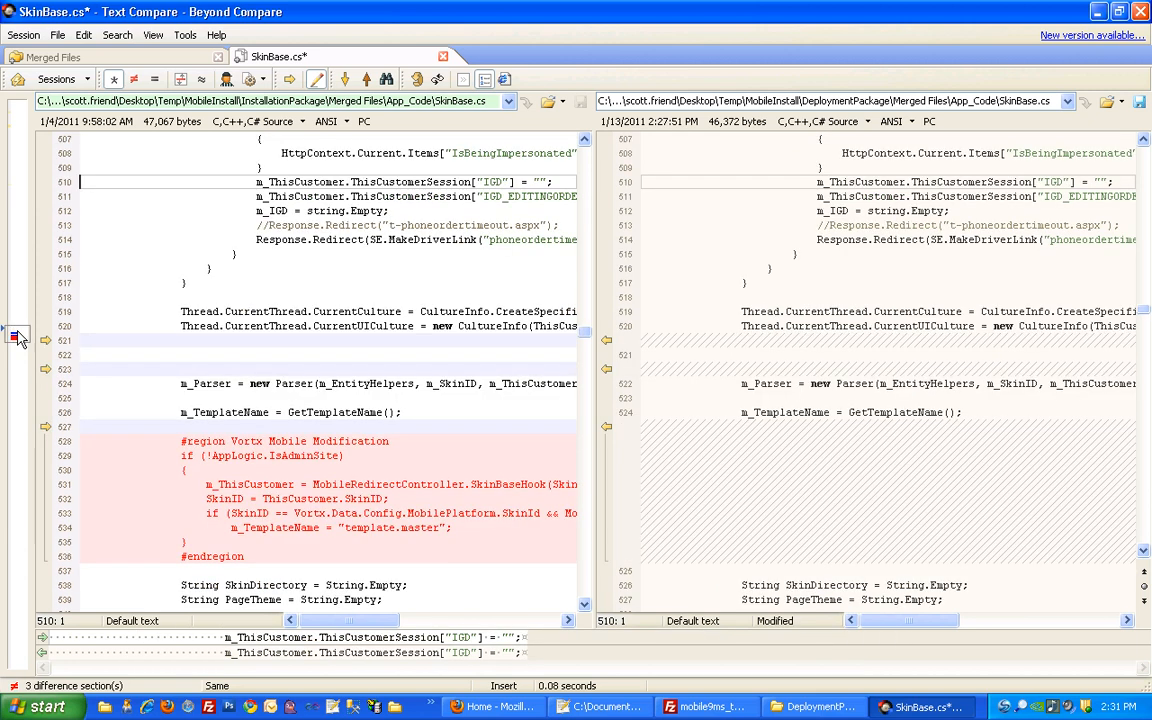
{"action": "left_click", "coordinate": [45, 430]}
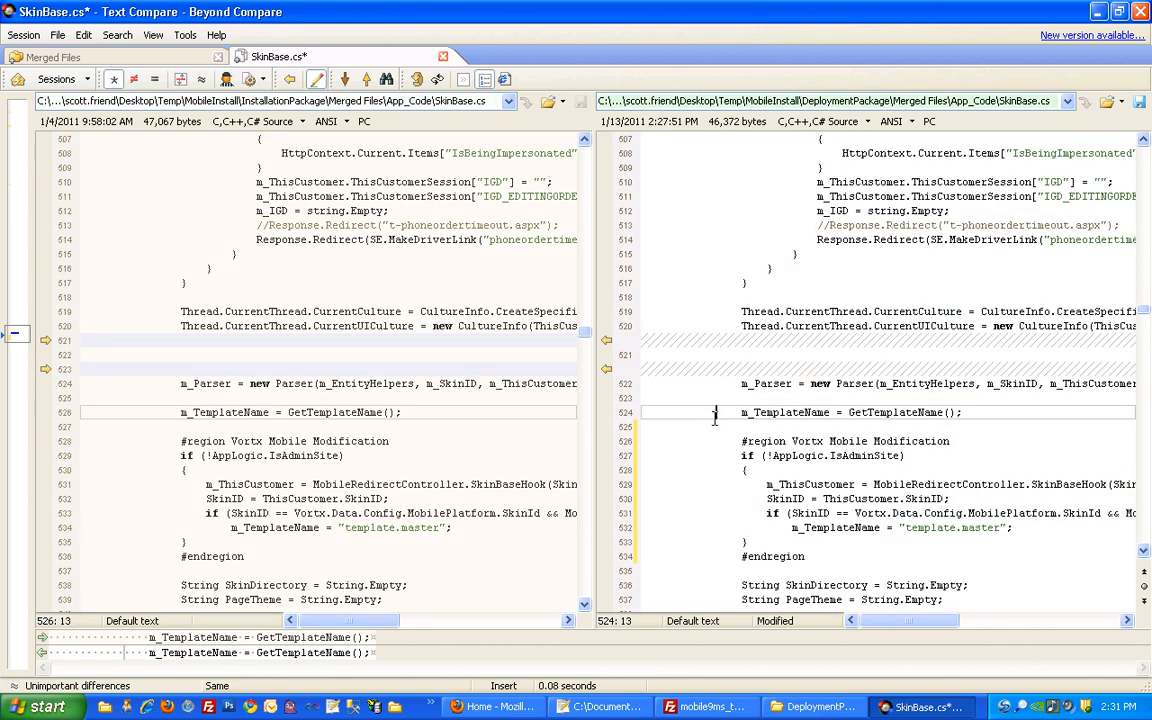
{"action": "key", "text": "ctrl+s"}
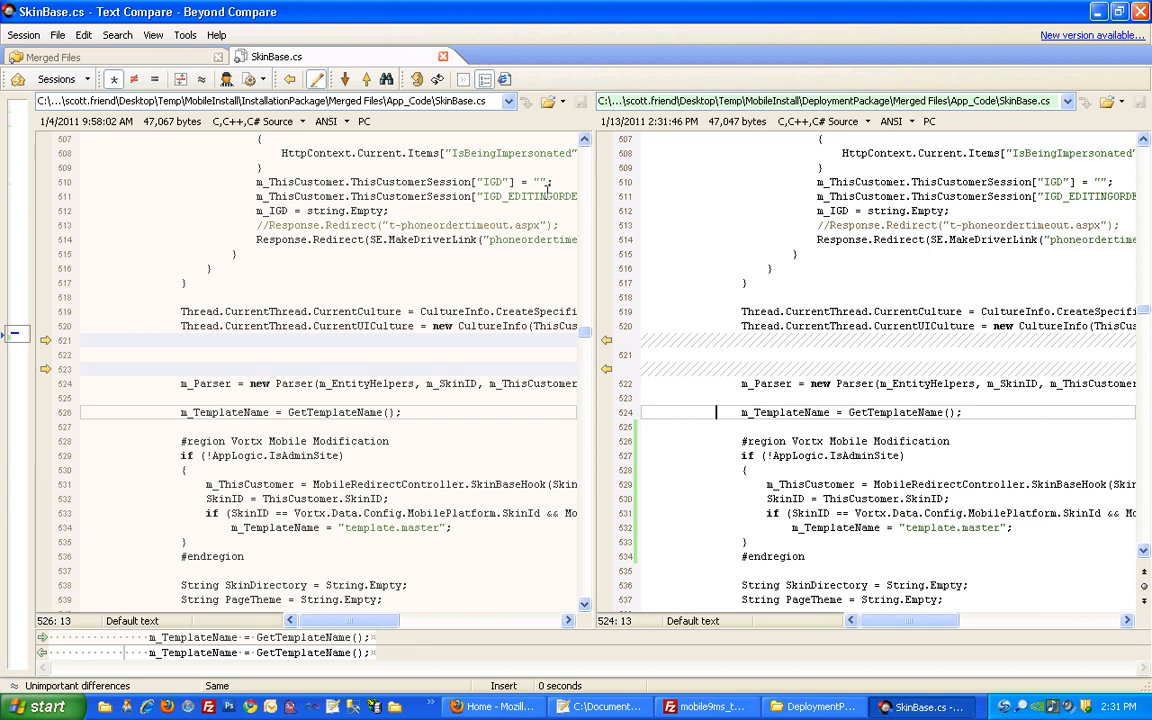
{"action": "left_click", "coordinate": [443, 56]}
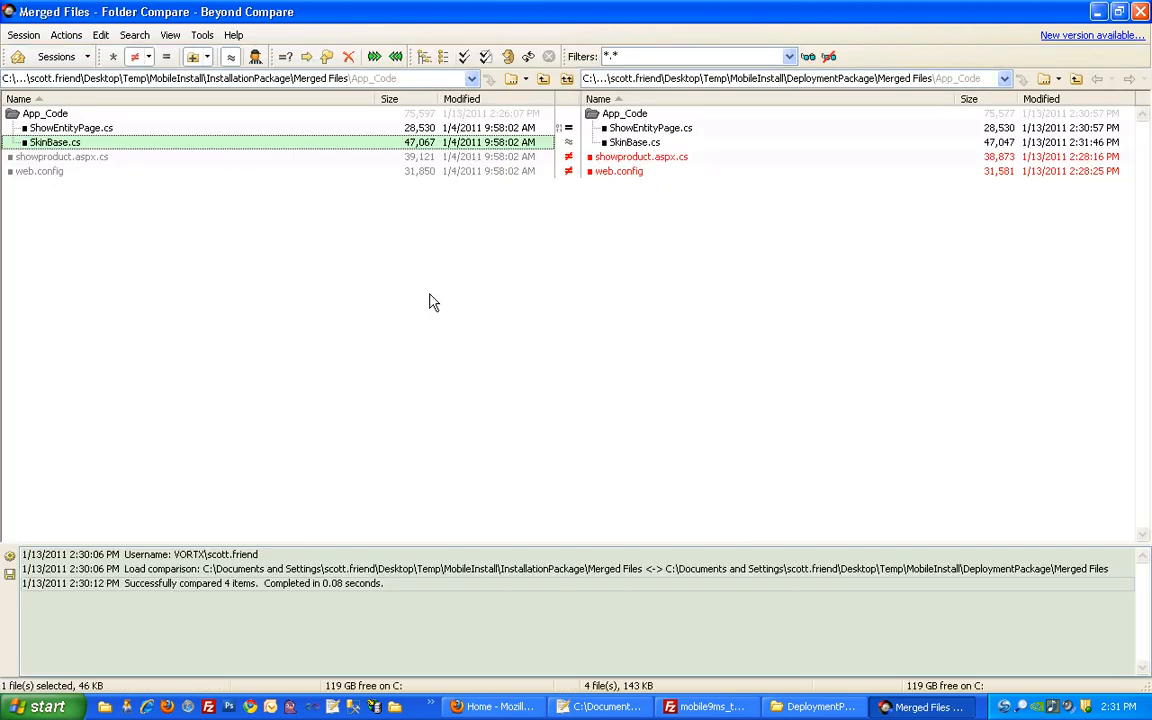
Copy the mobile Xml package region and line 342 isMobile check into deployment showproduct.aspx.cs and save
{"action": "double_click", "coordinate": [386, 158]}
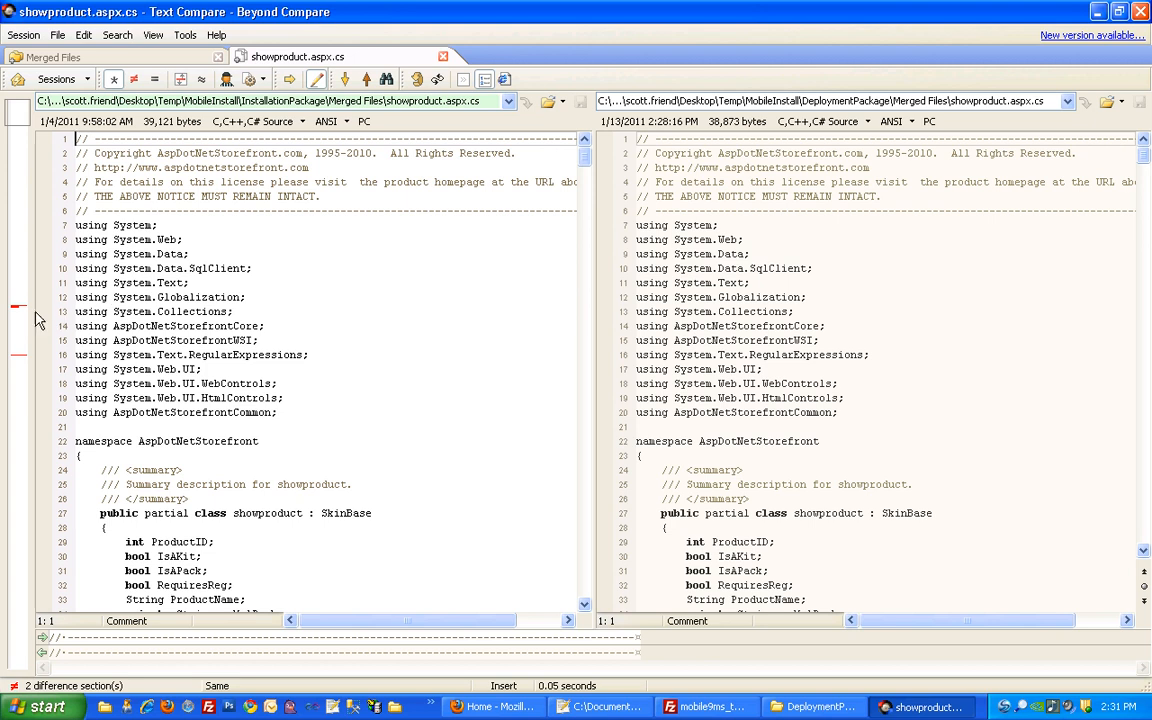
{"action": "left_click", "coordinate": [14, 272]}
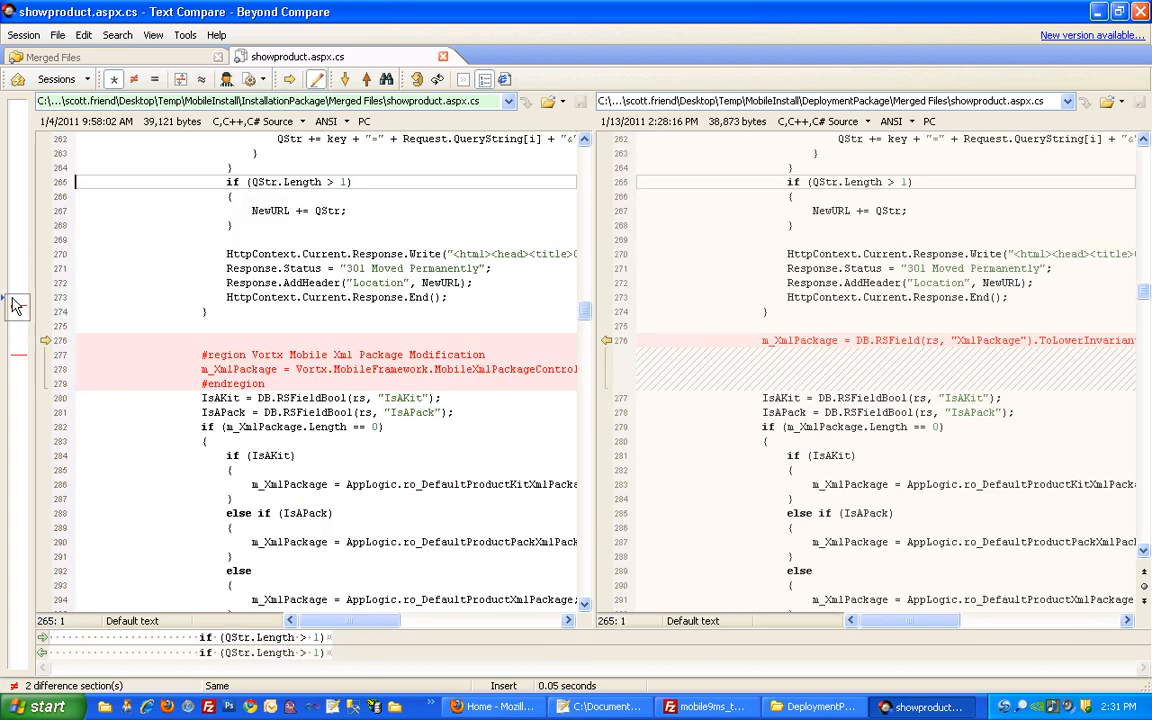
{"action": "left_click", "coordinate": [44, 341]}
{"action": "left_click", "coordinate": [24, 326]}
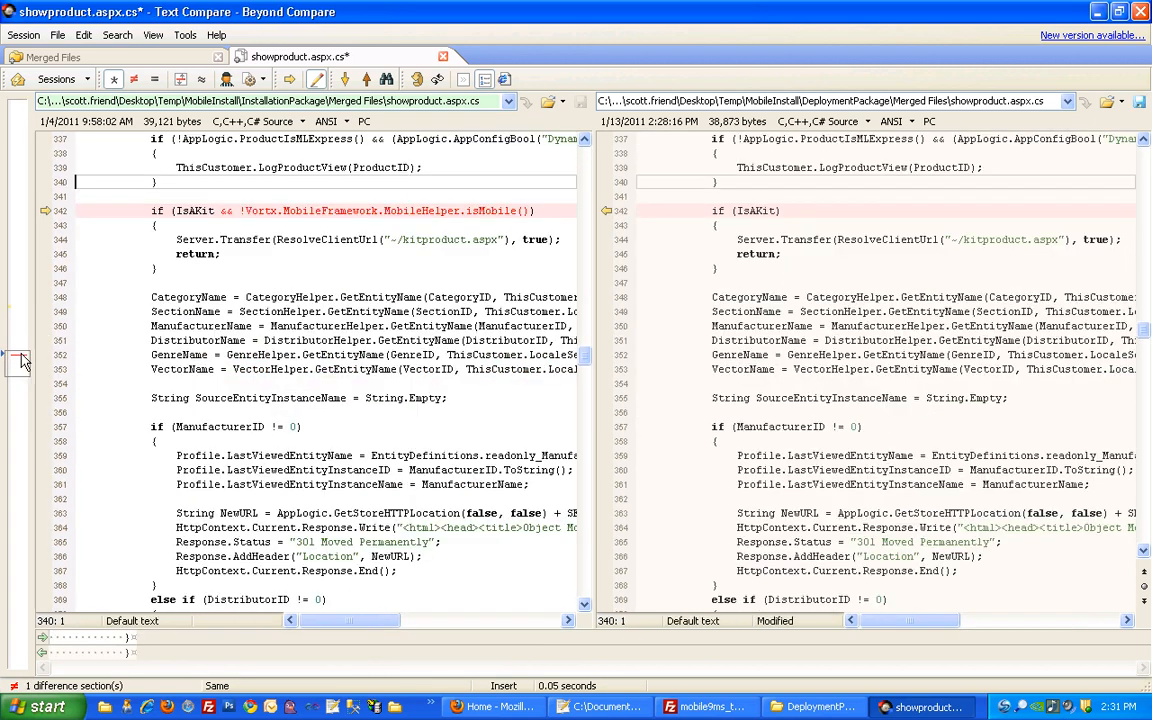
{"action": "left_click", "coordinate": [44, 212]}
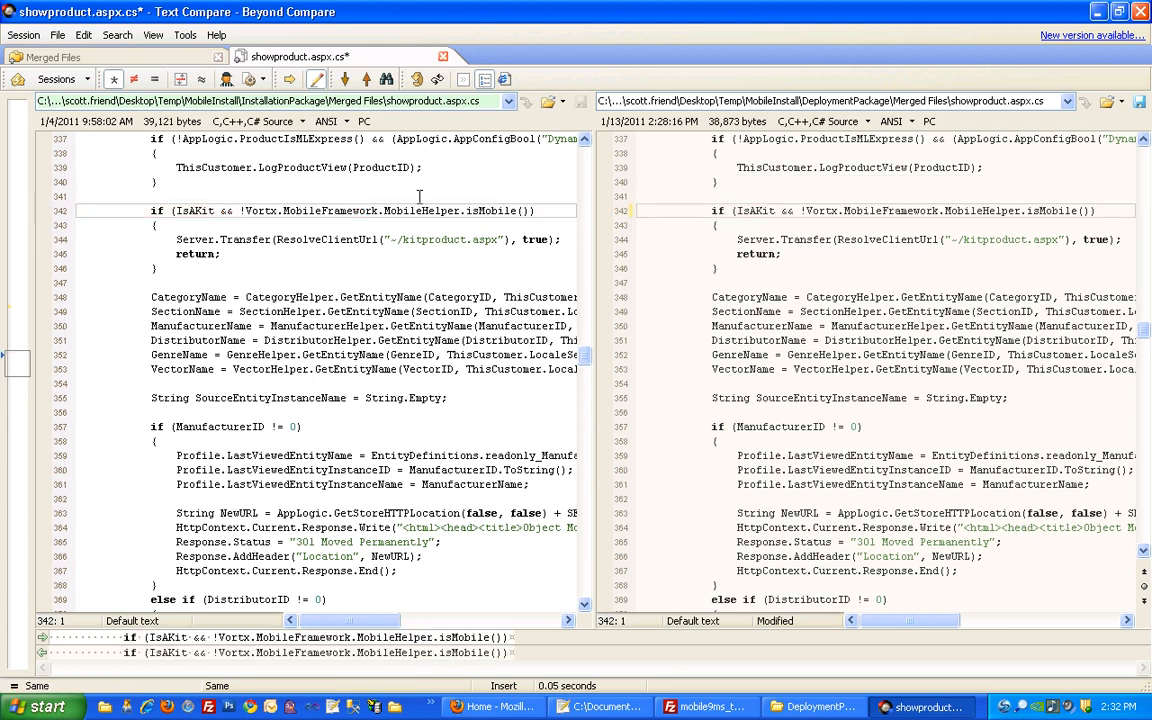
{"action": "left_click", "coordinate": [422, 79]}
{"action": "key", "text": "ctrl+s"}
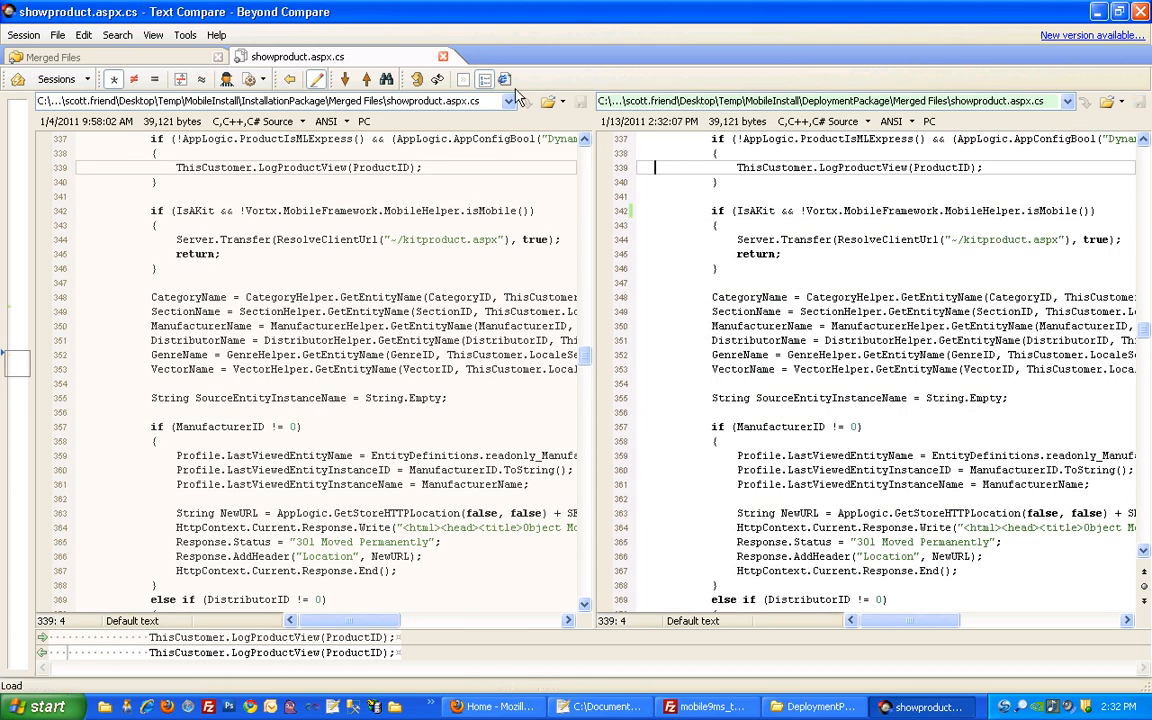
{"action": "left_click", "coordinate": [444, 57]}
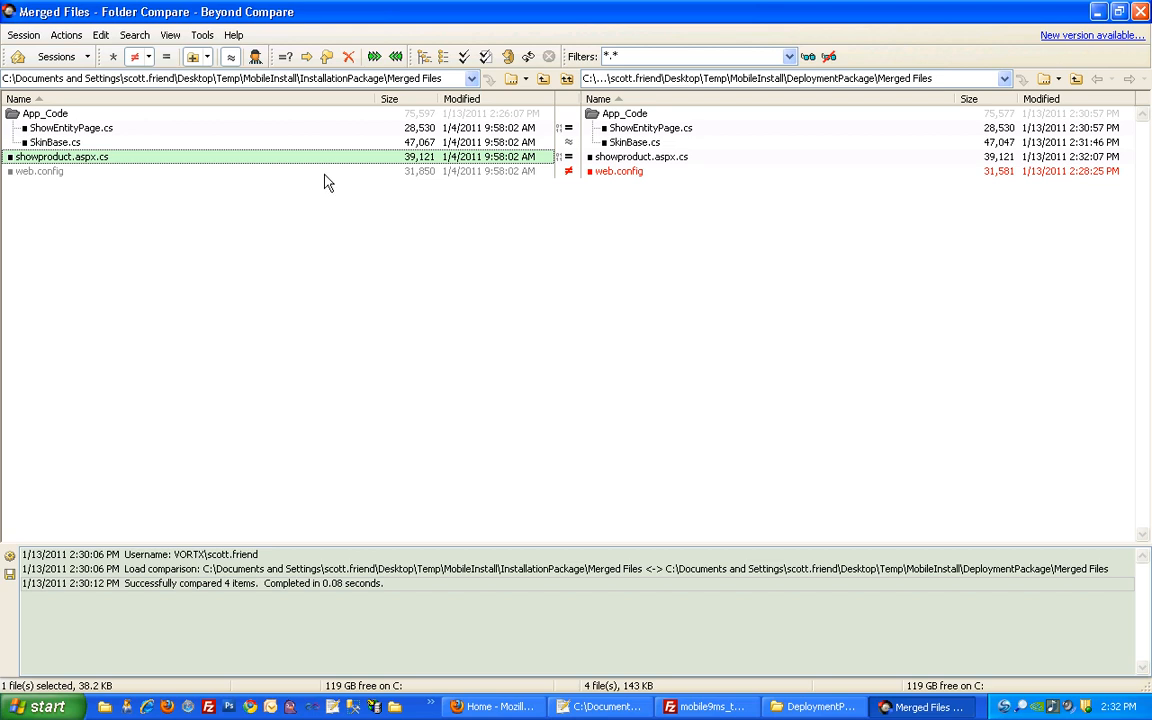
Copy the browserCaps block and mobile XSLT extension lines into the deployment web.config and save it
{"action": "double_click", "coordinate": [325, 174]}
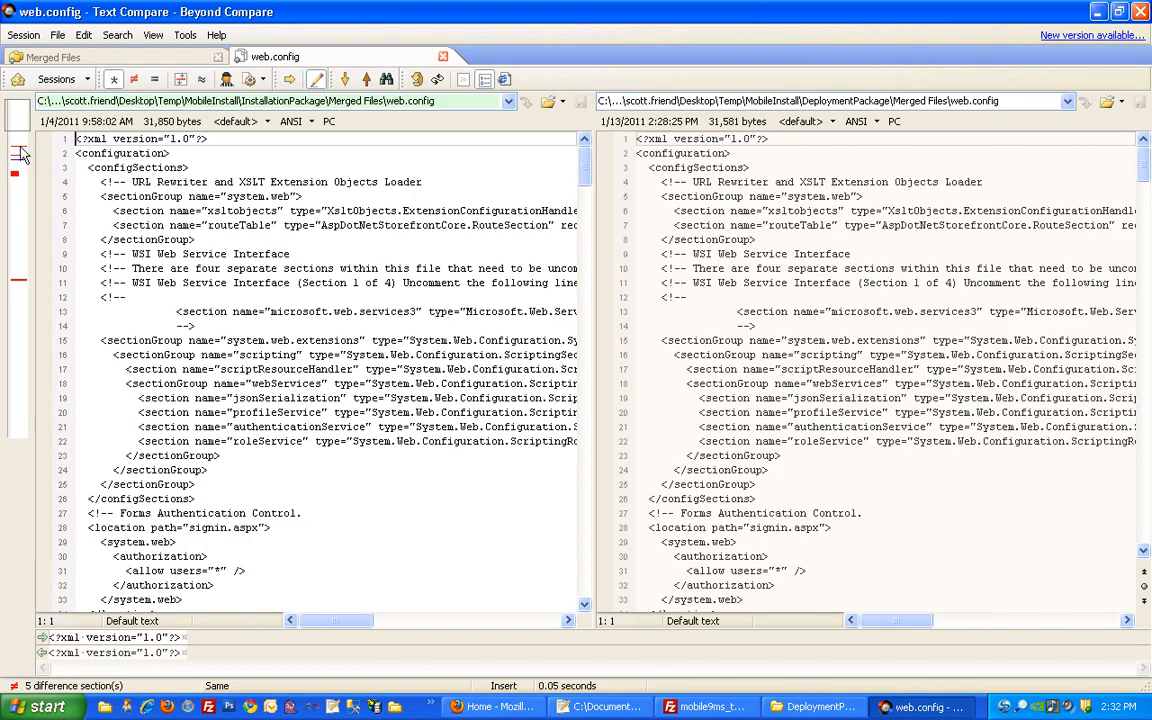
{"action": "left_click", "coordinate": [20, 155]}
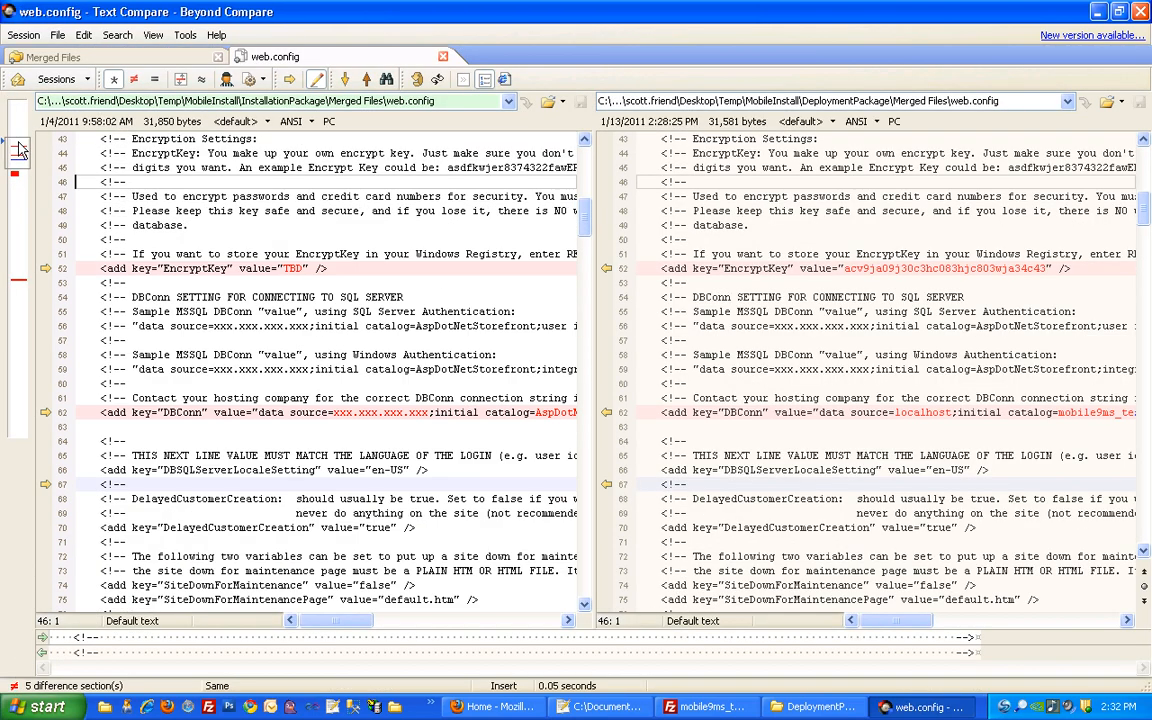
{"action": "left_click", "coordinate": [309, 268]}
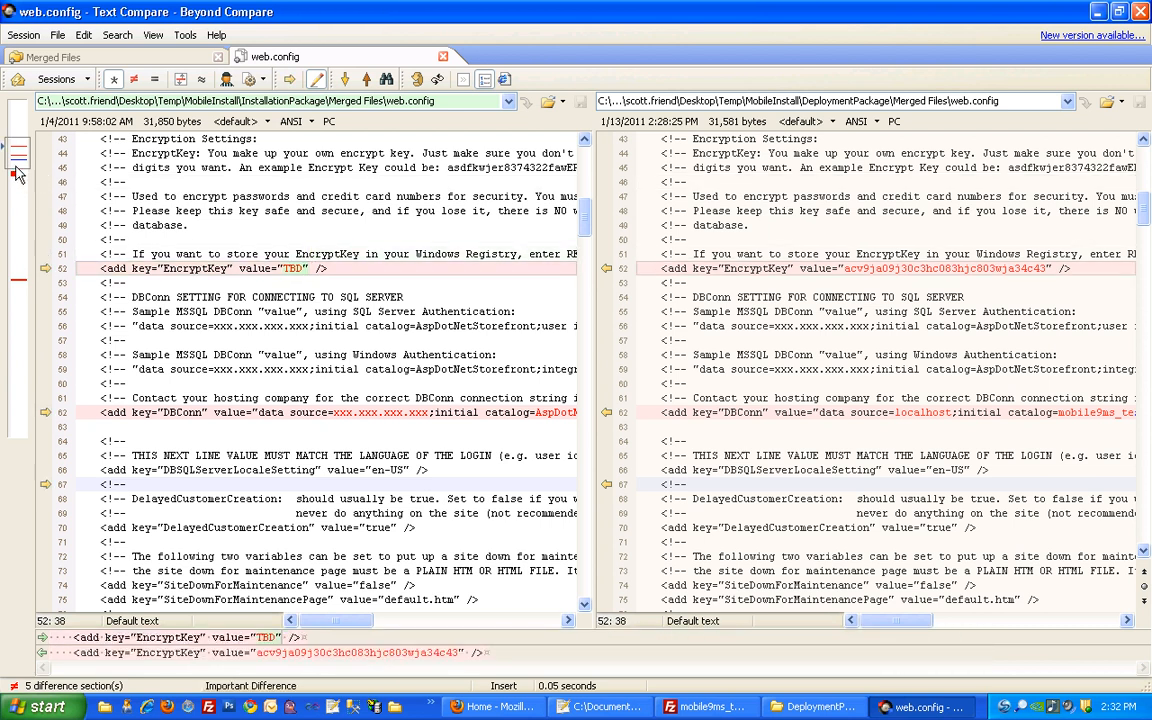
{"action": "left_click", "coordinate": [409, 412]}
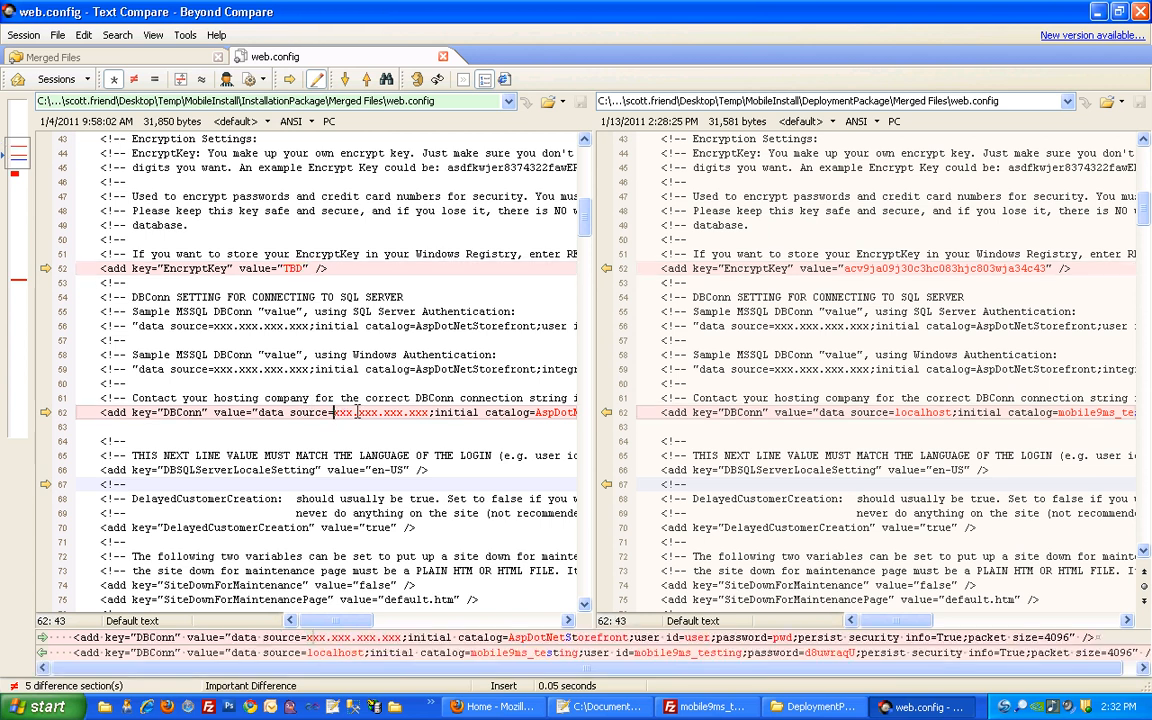
{"action": "left_click", "coordinate": [17, 177]}
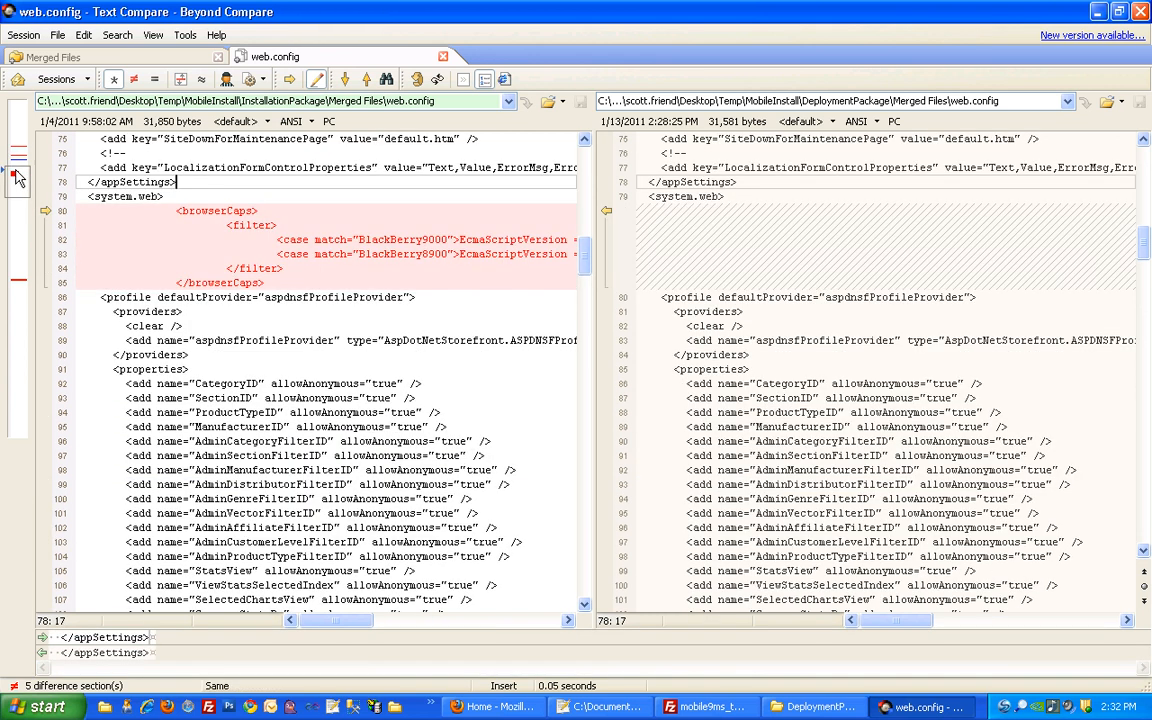
{"action": "left_click", "coordinate": [45, 212]}
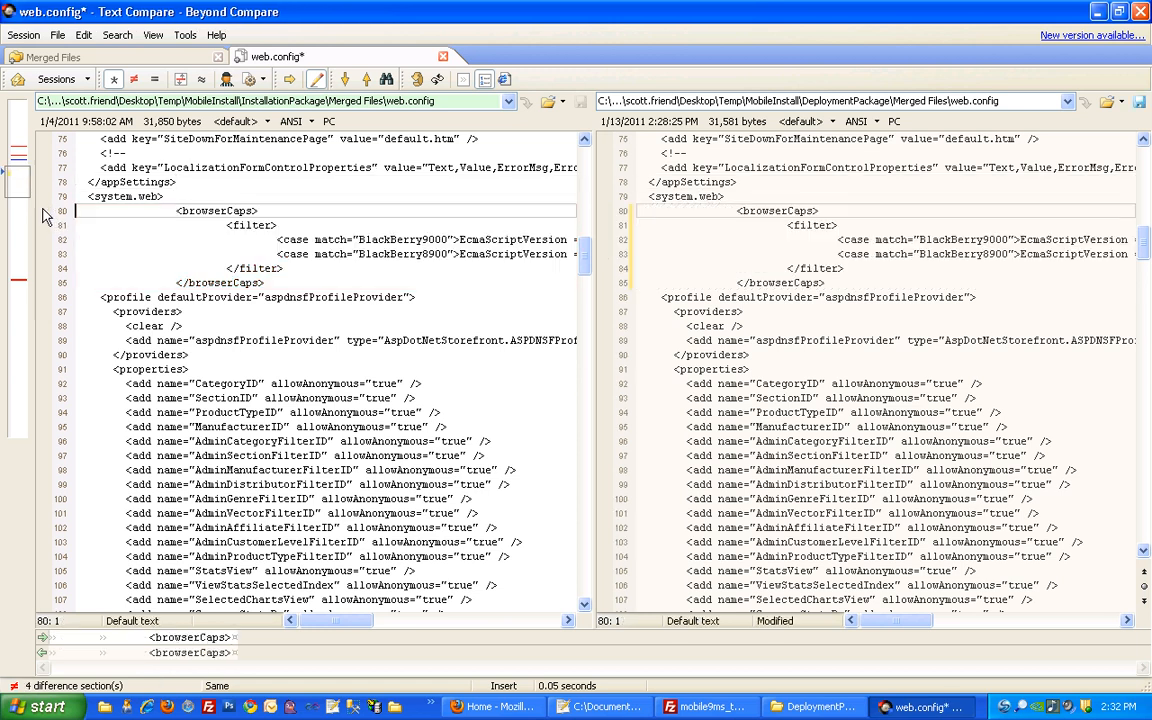
{"action": "left_click", "coordinate": [18, 272]}
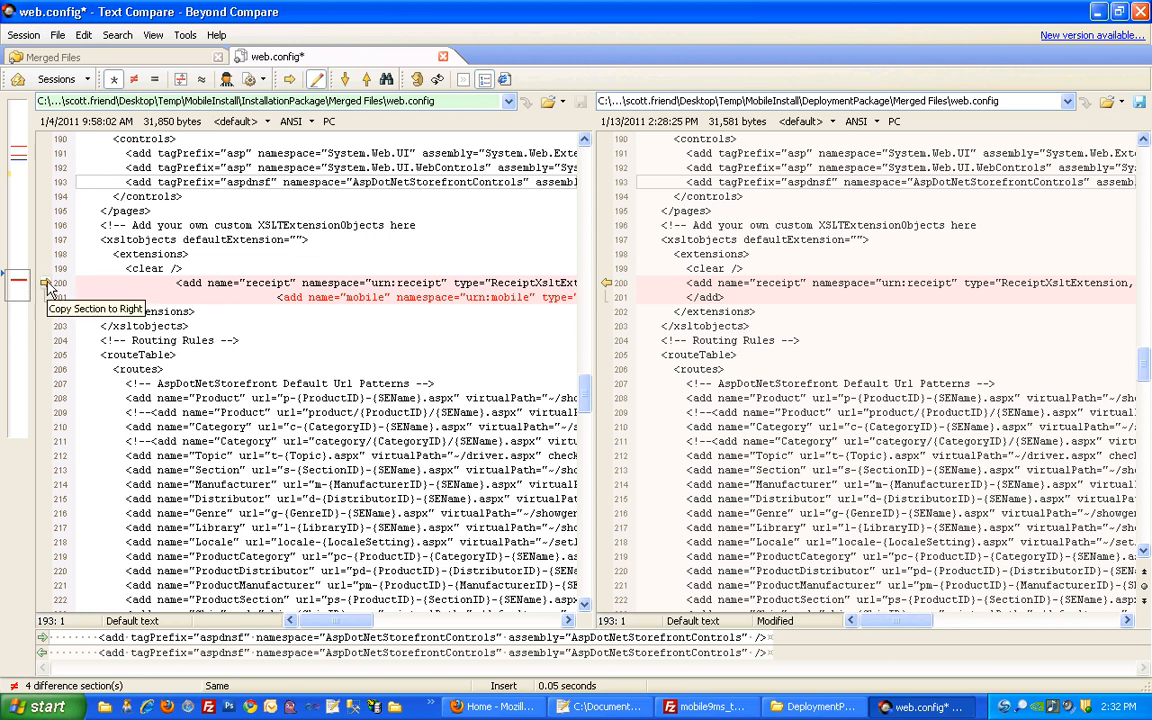
{"action": "left_click", "coordinate": [47, 284]}
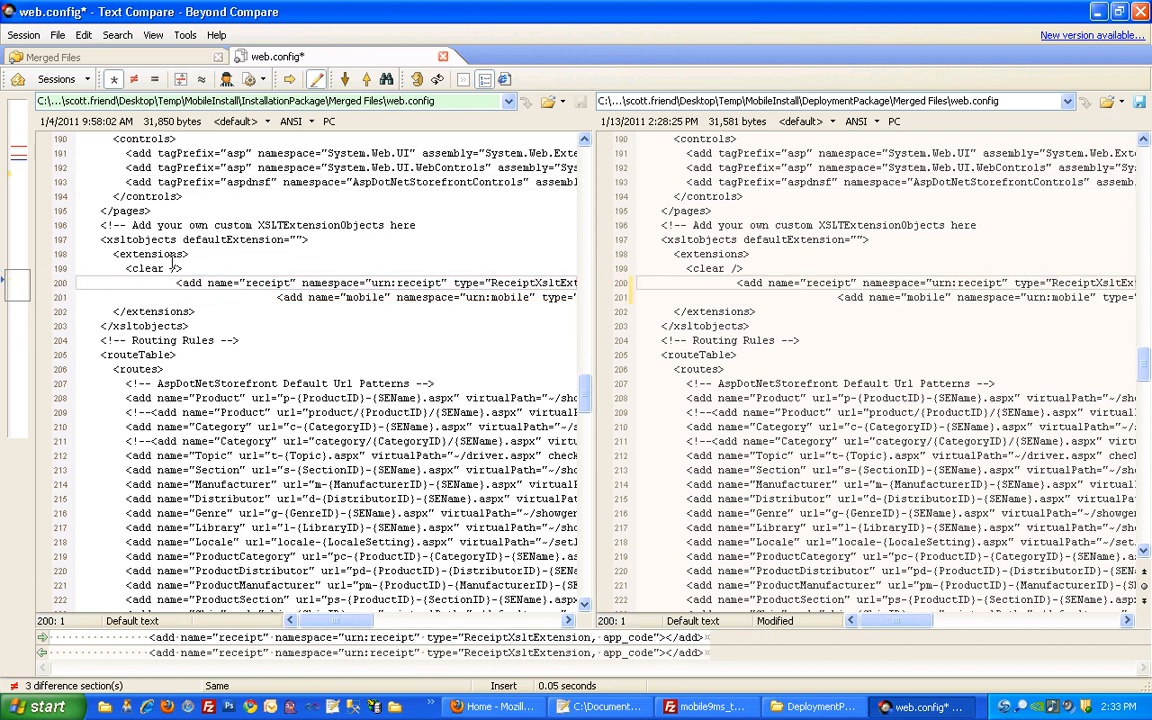
{"action": "left_click", "coordinate": [651, 284]}
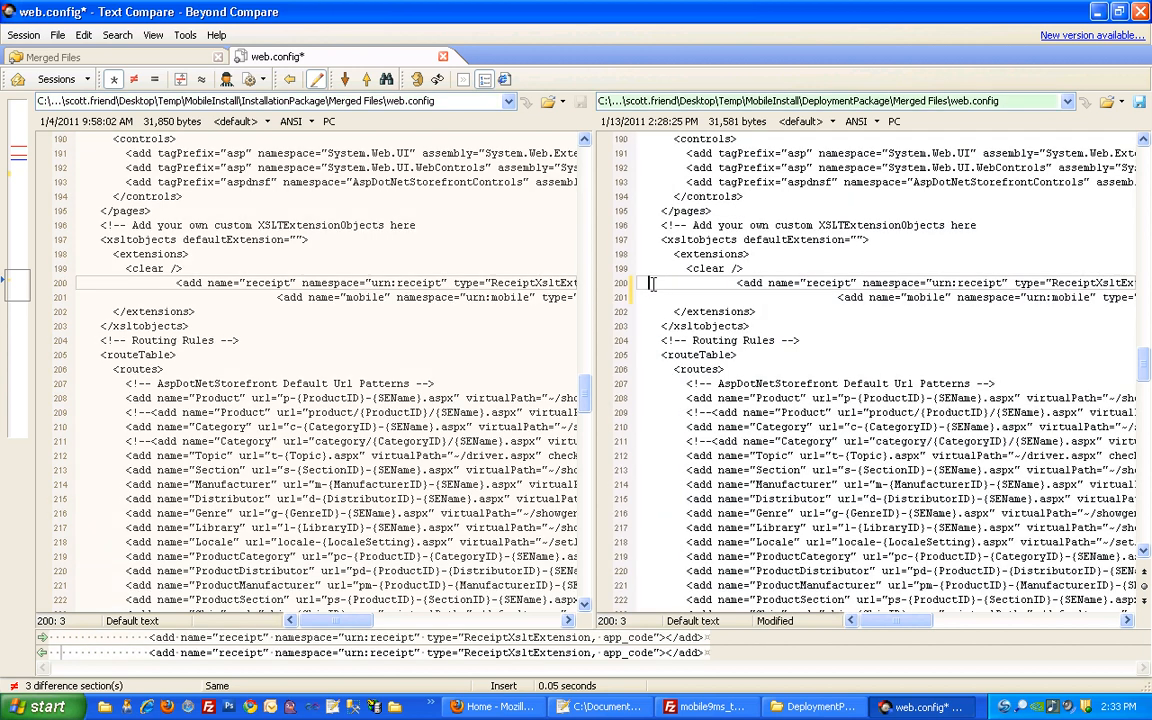
{"action": "key", "text": "ctrl+s"}
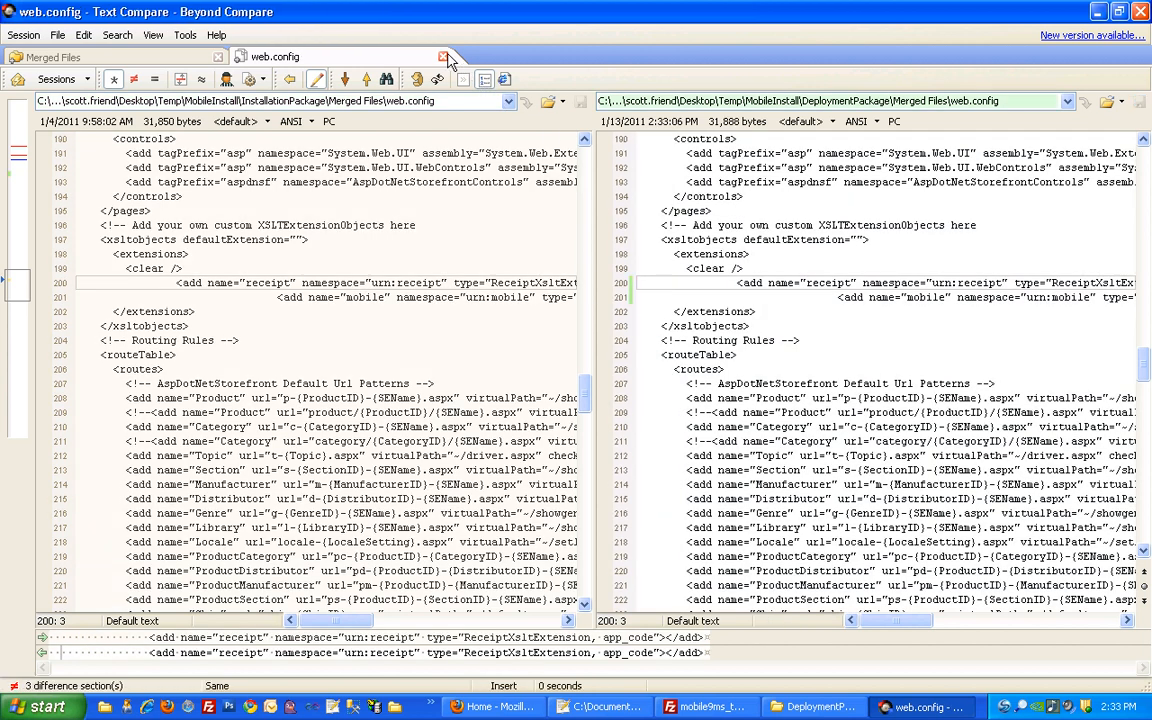
{"action": "left_click", "coordinate": [443, 56]}
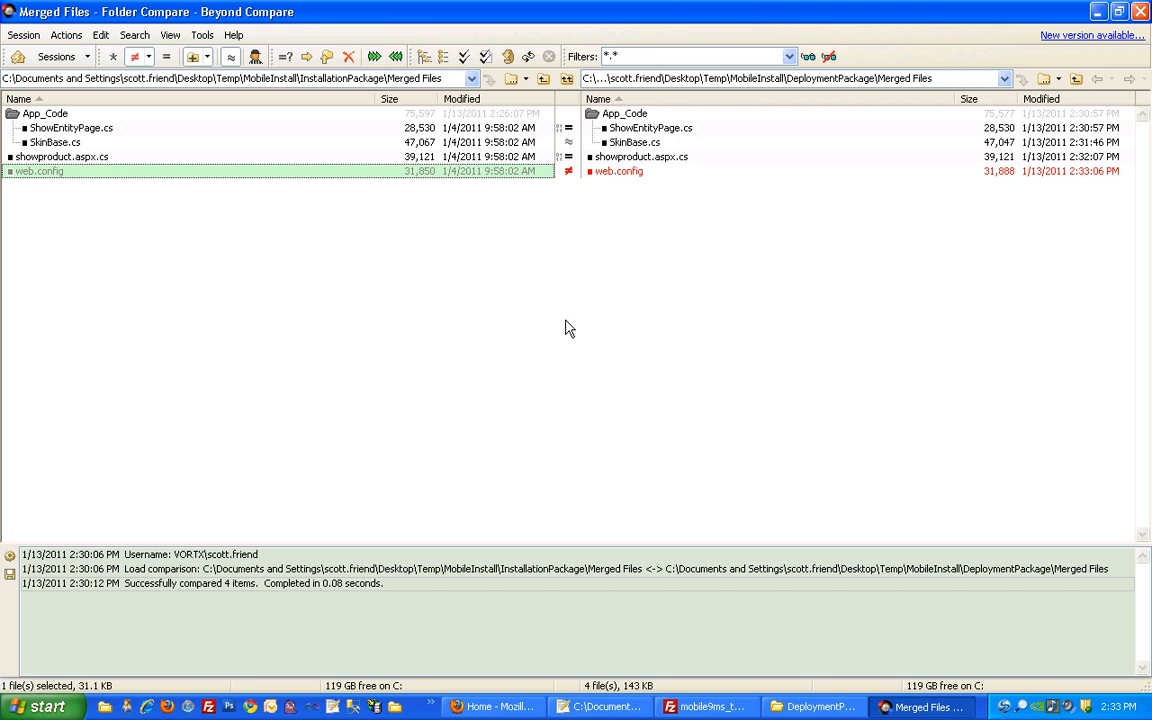
Rename the Skin_2 folder under Additional Files\App_Templates to Skin_3
{"action": "left_click", "coordinate": [818, 706]}
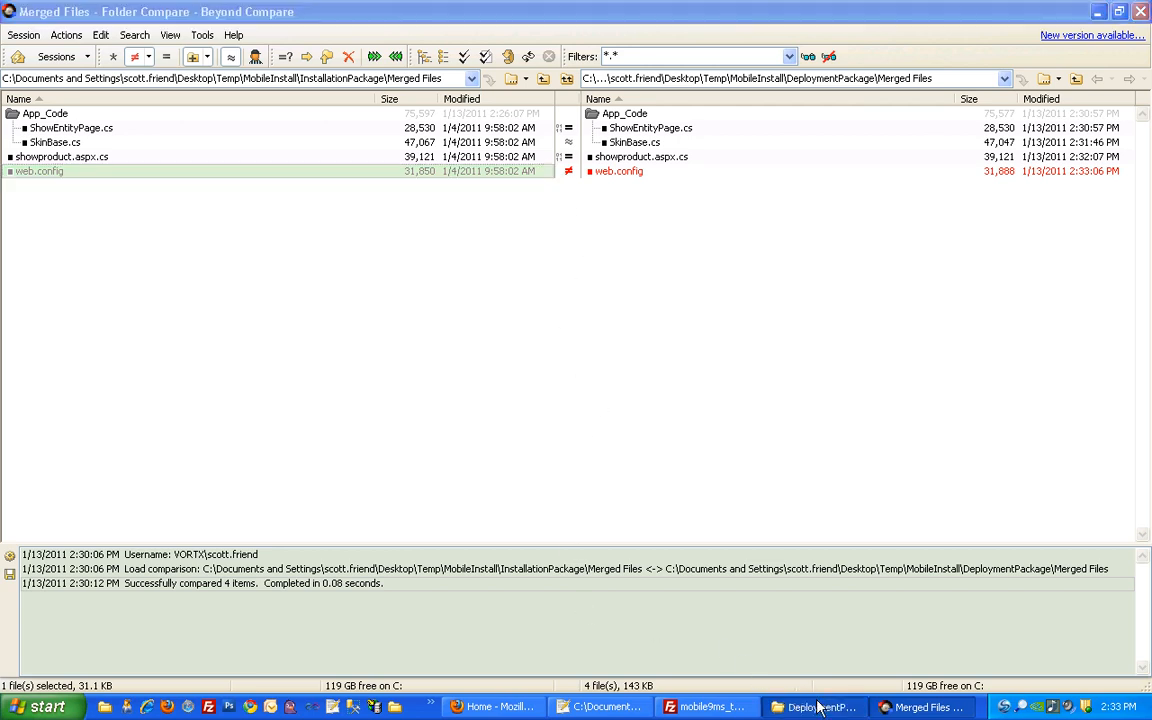
{"action": "left_click", "coordinate": [502, 366]}
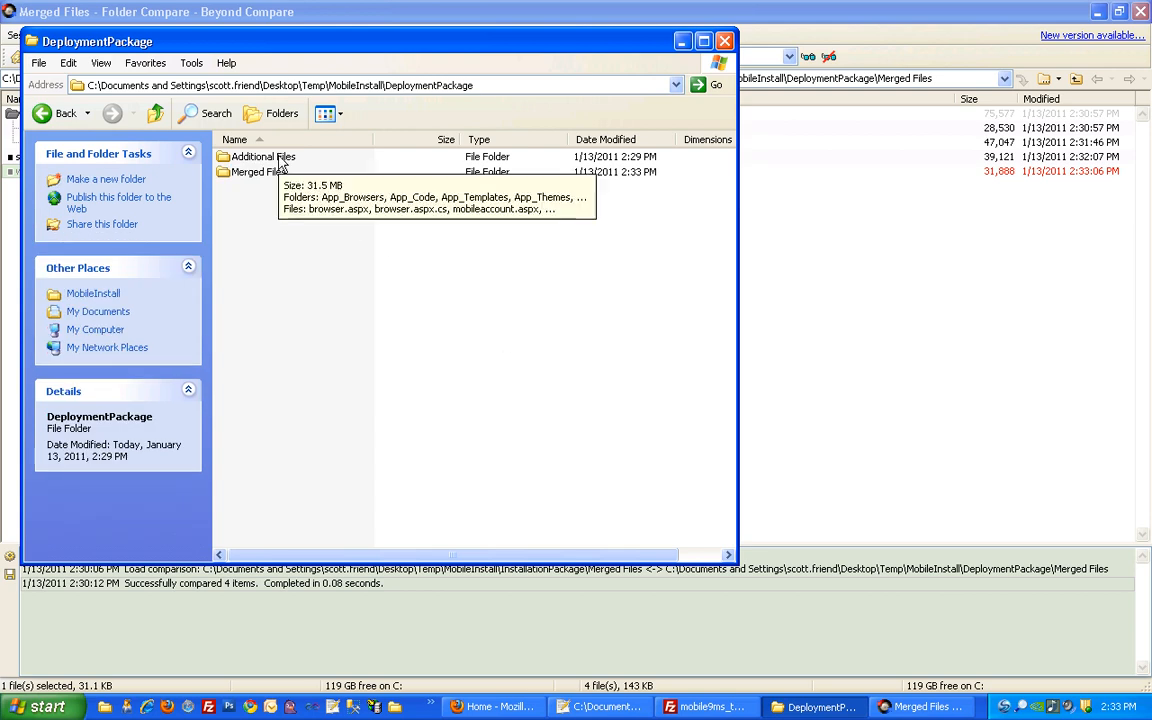
{"action": "left_click", "coordinate": [356, 85]}
{"action": "double_click", "coordinate": [266, 160]}
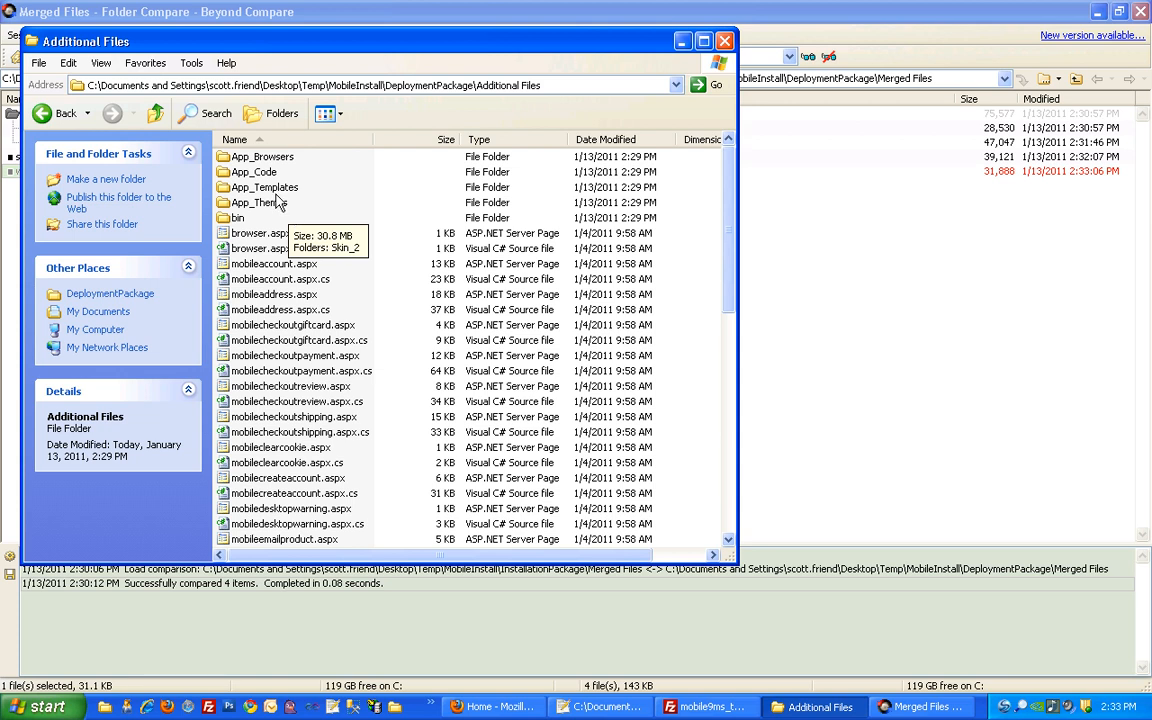
{"action": "double_click", "coordinate": [271, 189]}
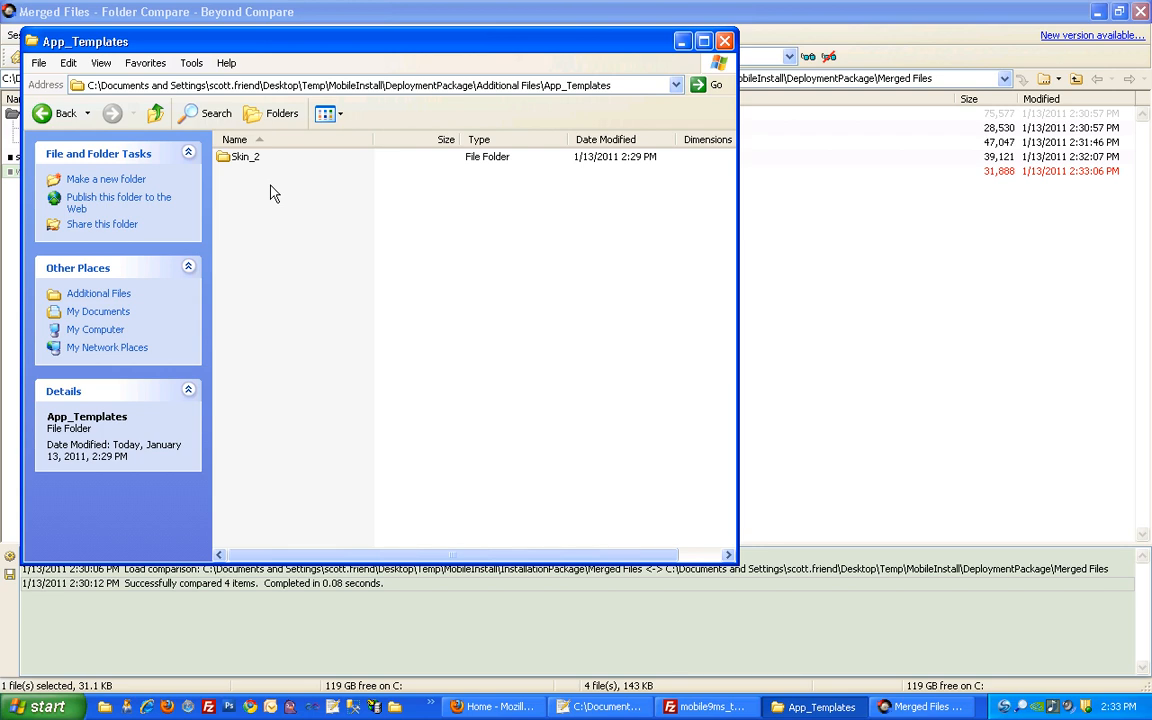
{"action": "left_click", "coordinate": [248, 160]}
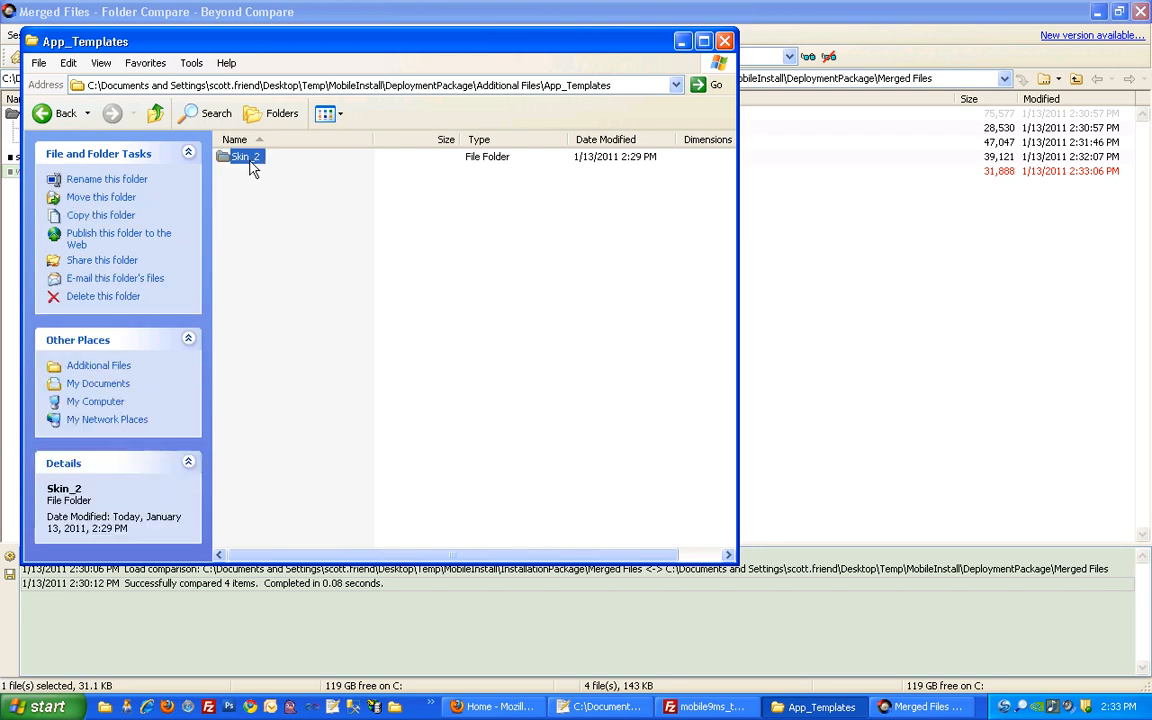
{"action": "left_click", "coordinate": [246, 157]}
{"action": "left_click", "coordinate": [255, 157]}
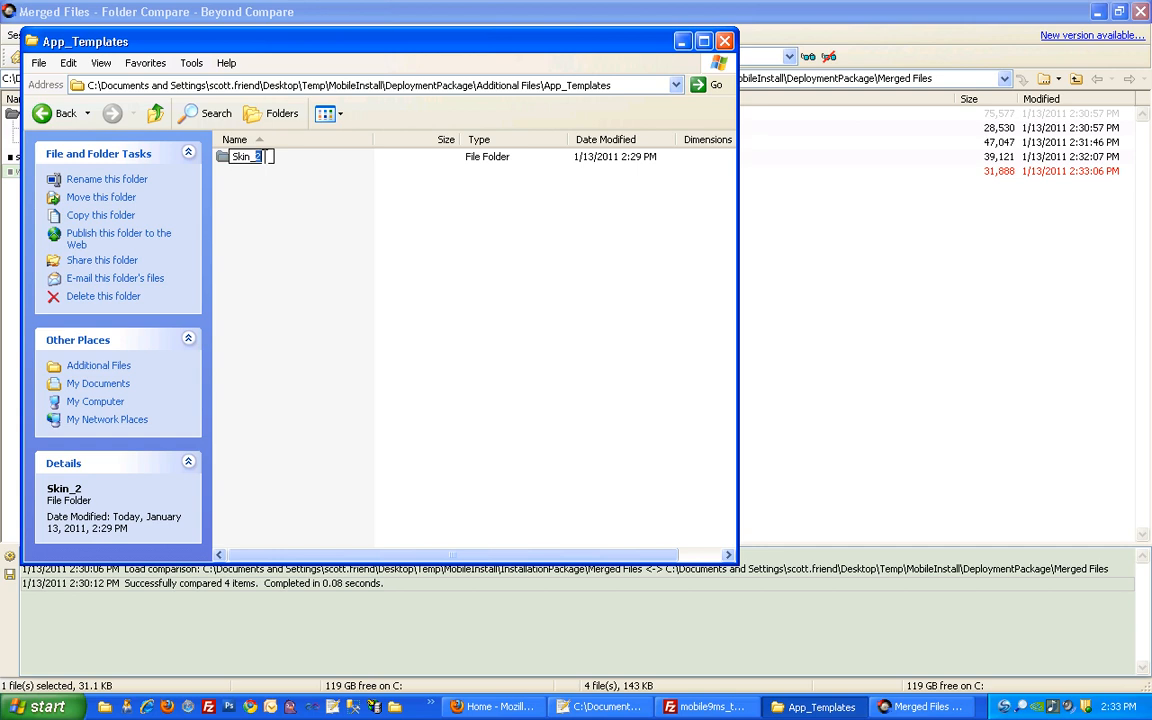
{"action": "type", "text": "3"}
{"action": "left_click", "coordinate": [281, 188]}
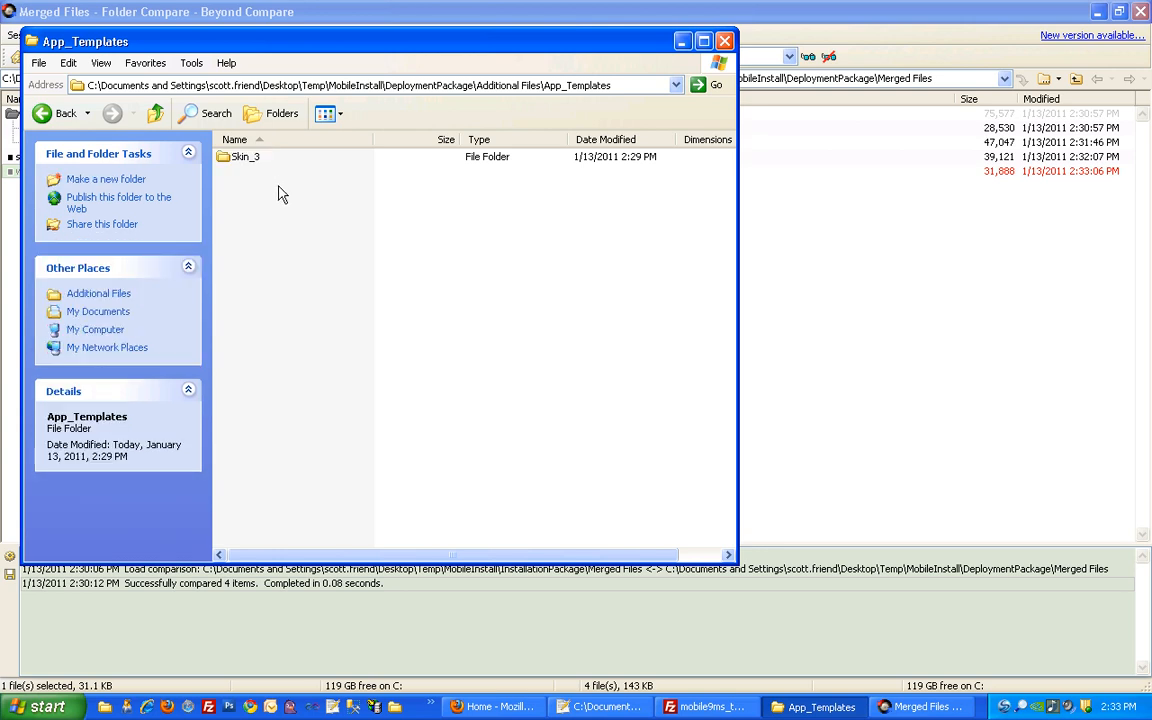
Rename the Skin_2 folder under Additional Files\App_Themes to Skin_3
{"action": "left_click", "coordinate": [155, 113]}
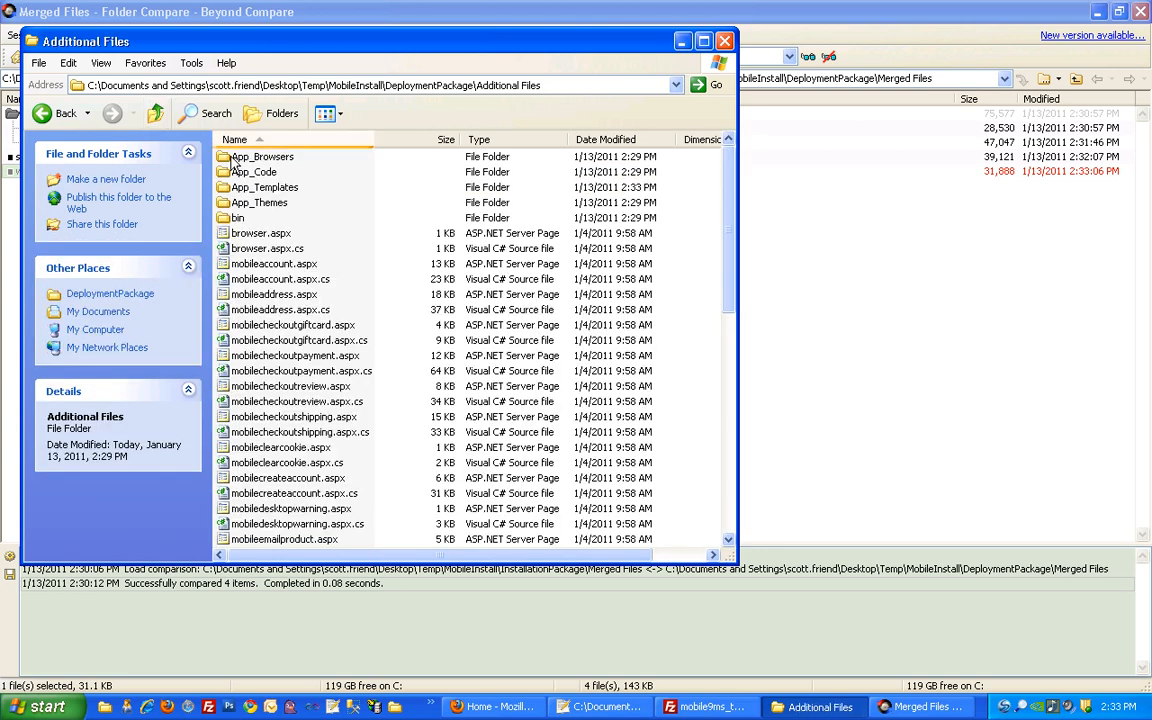
{"action": "double_click", "coordinate": [261, 204]}
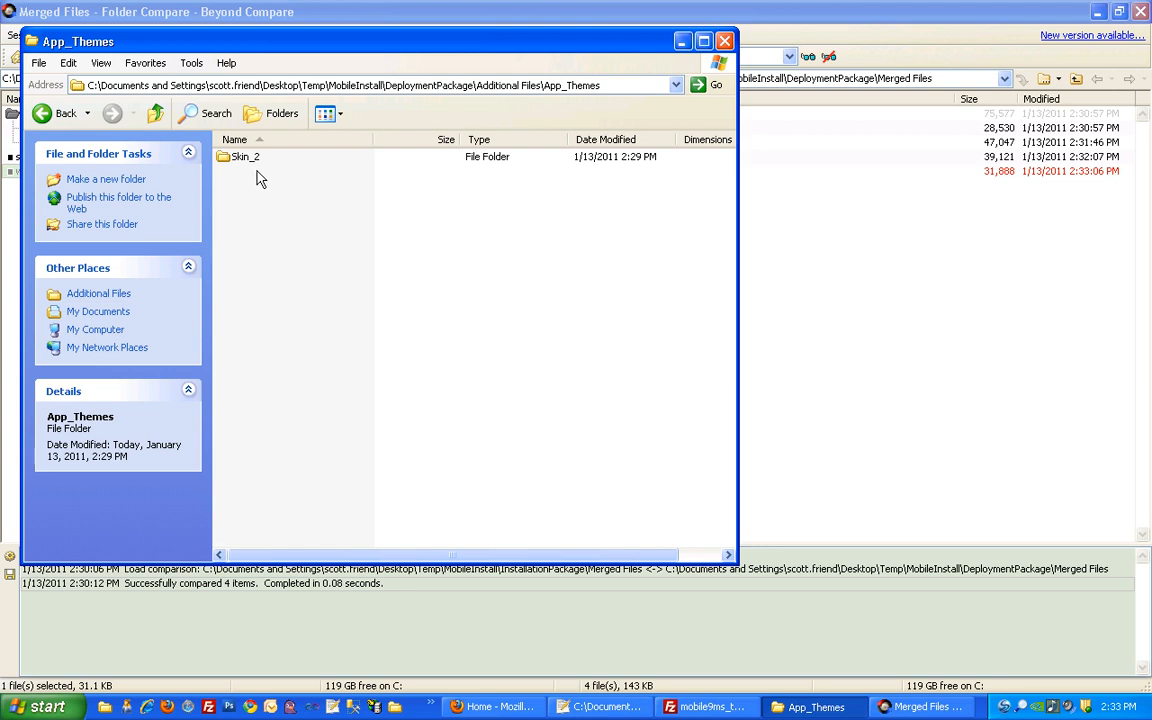
{"action": "left_click", "coordinate": [255, 160]}
{"action": "double_click", "coordinate": [255, 165]}
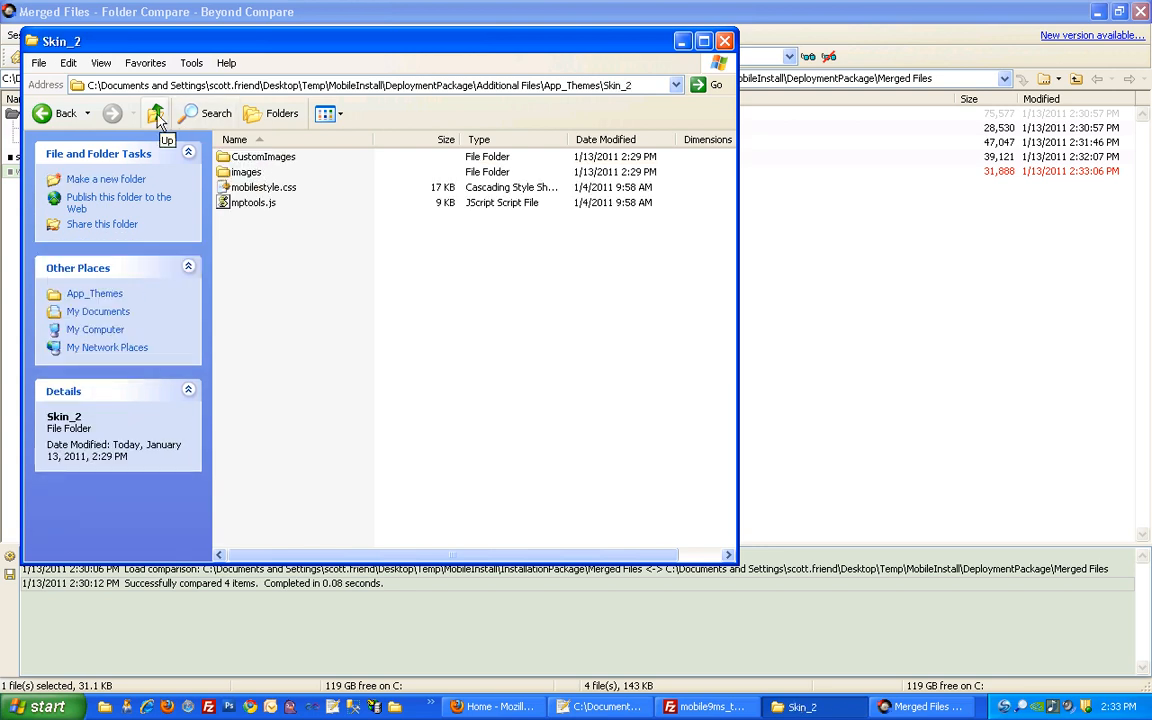
{"action": "left_click", "coordinate": [155, 113]}
{"action": "left_click", "coordinate": [257, 163]}
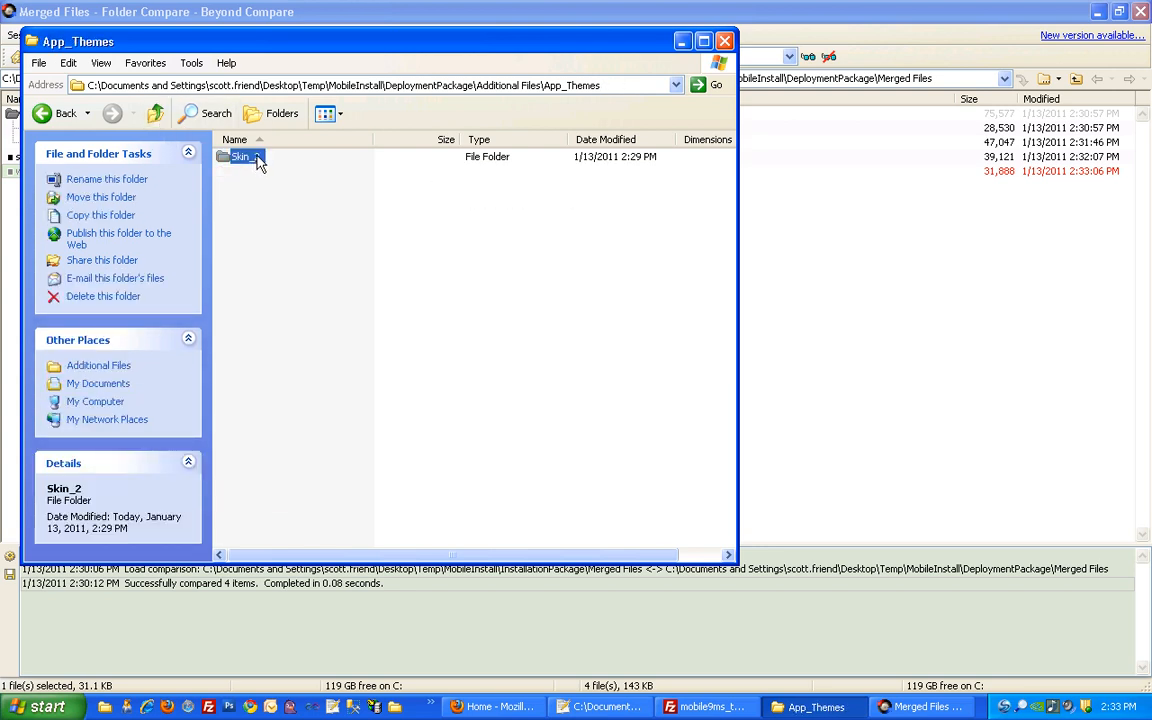
{"action": "left_click", "coordinate": [257, 160]}
{"action": "left_click_drag", "start_coordinate": [250, 157], "coordinate": [264, 157]}
{"action": "type", "text": "_3"}
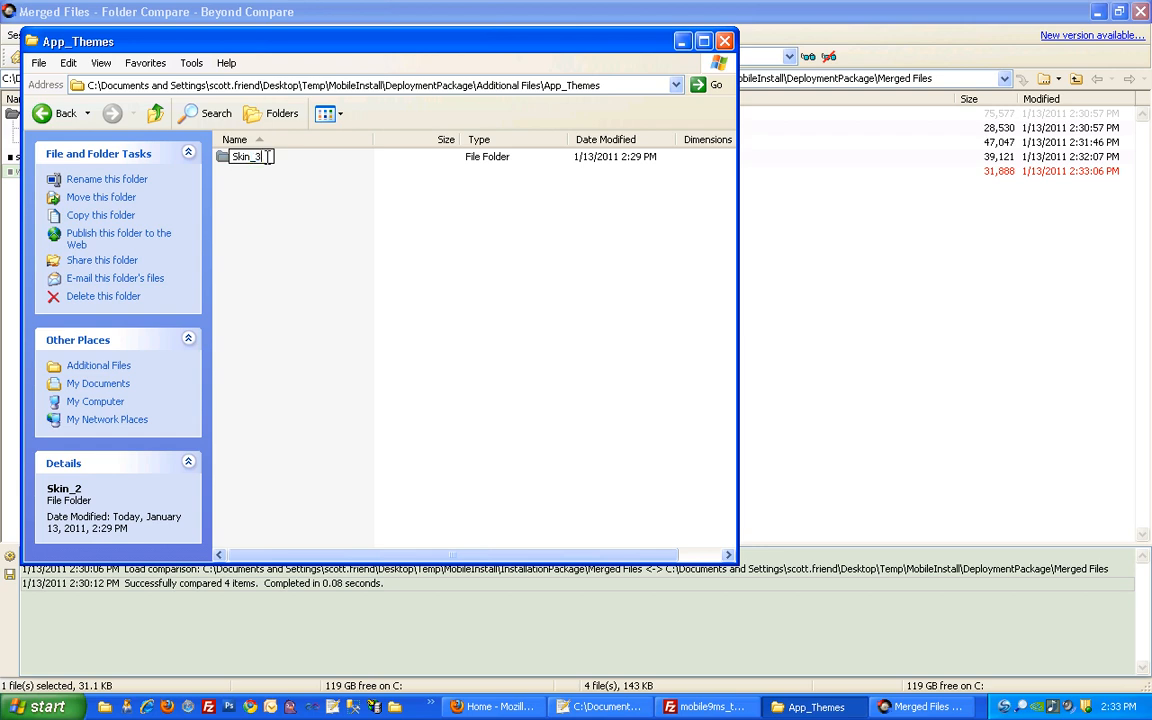
{"action": "left_click", "coordinate": [316, 201]}
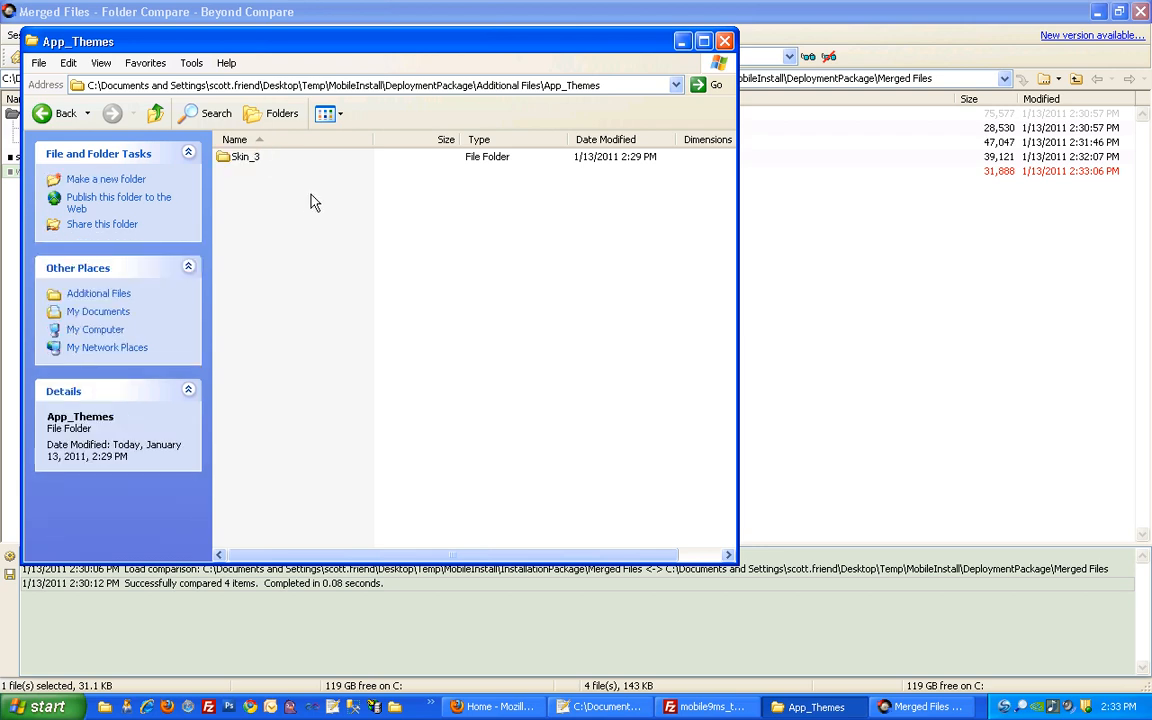
Return to the DeploymentPackage folder and bring the storefront admin page in Firefox forward
{"action": "left_click", "coordinate": [155, 113]}
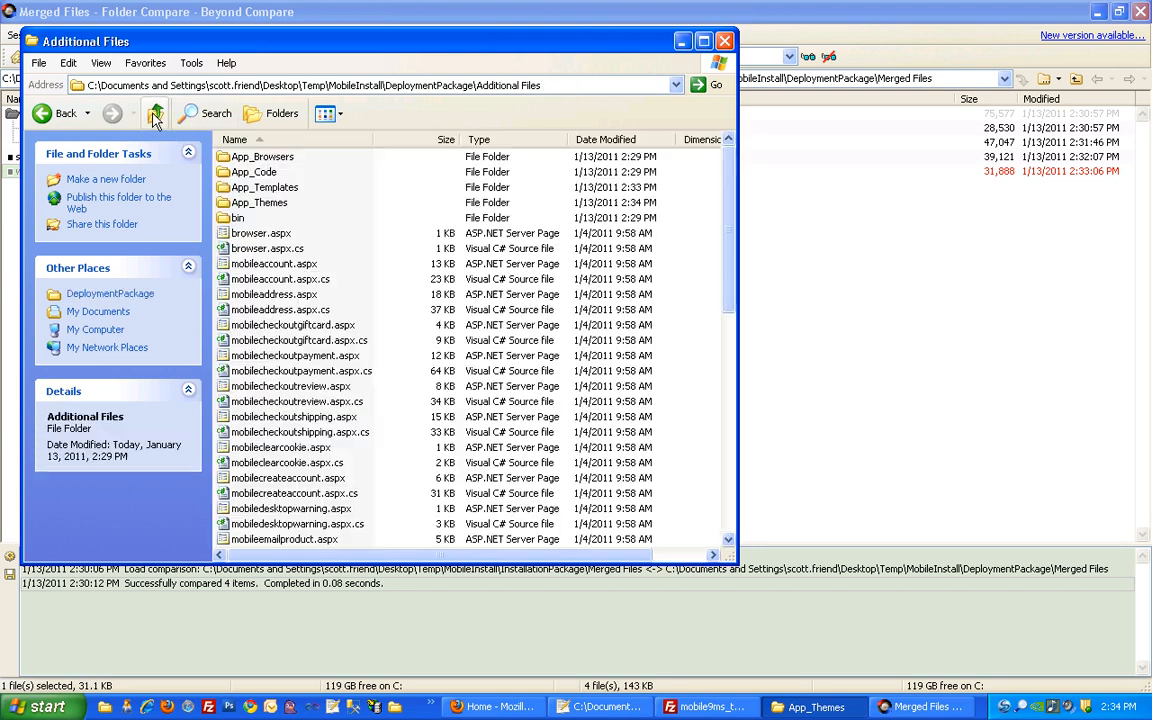
{"action": "left_click", "coordinate": [155, 113]}
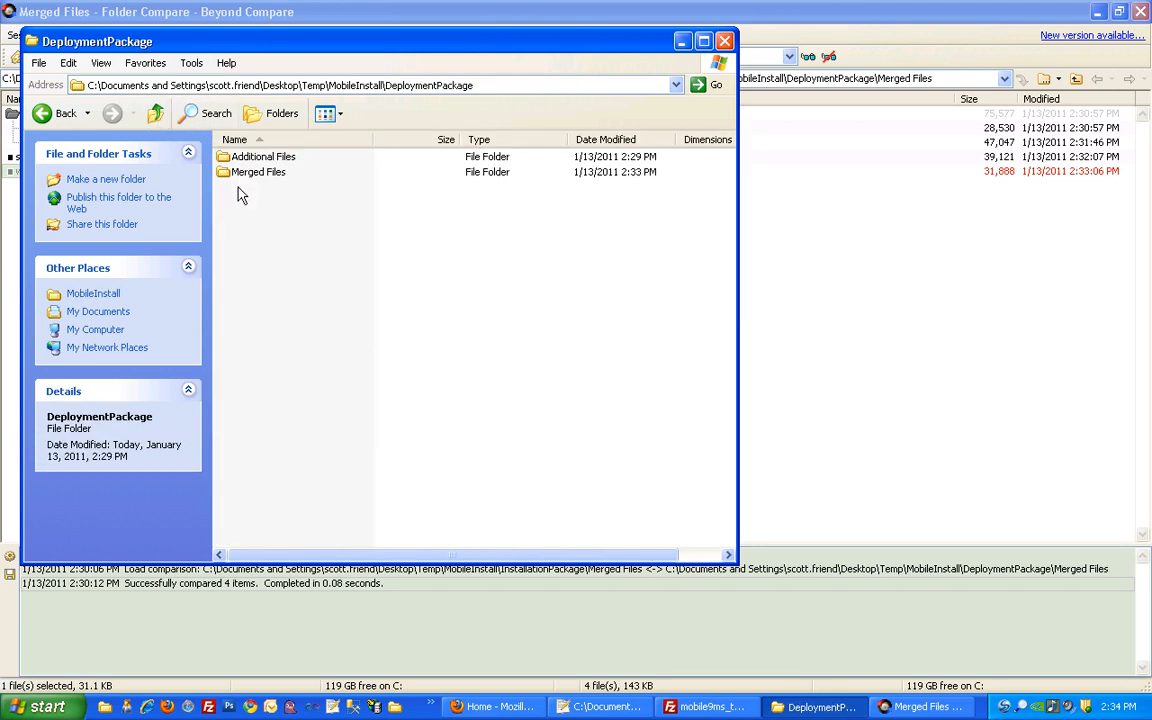
{"action": "left_click", "coordinate": [251, 163]}
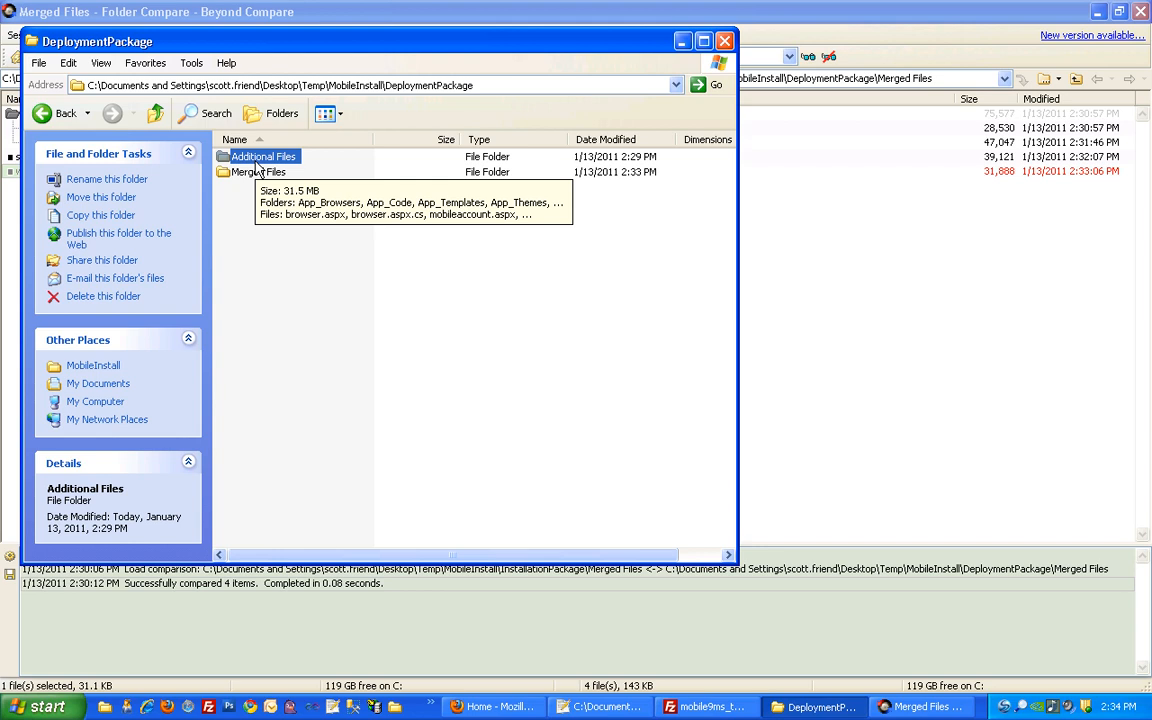
{"action": "left_click", "coordinate": [251, 177]}
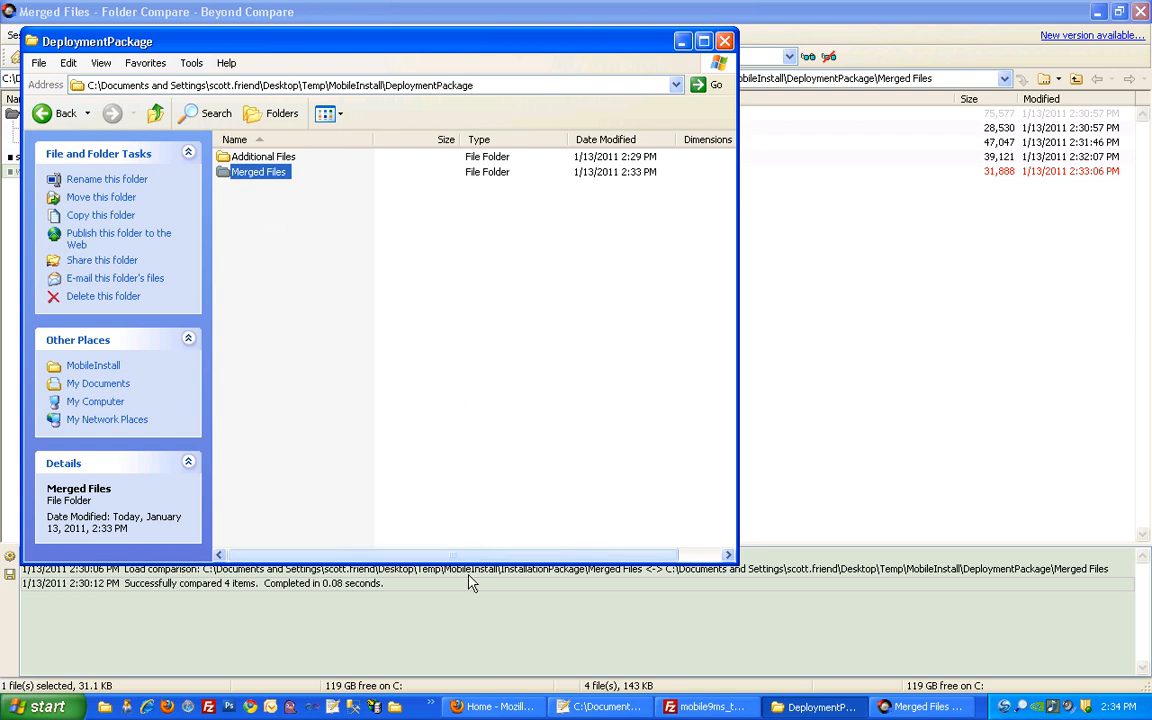
{"action": "left_click", "coordinate": [495, 706]}
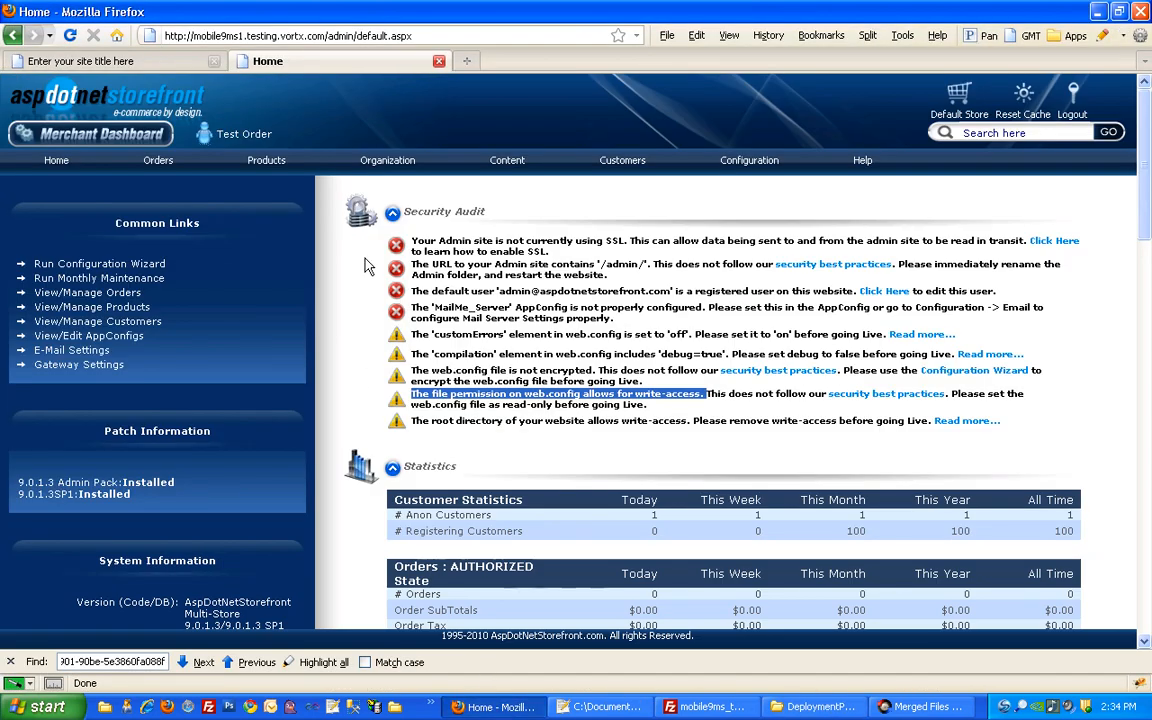
Sign back into the admin site, reload the storefront home page, then switch back to FileZilla
{"action": "left_click", "coordinate": [368, 133]}
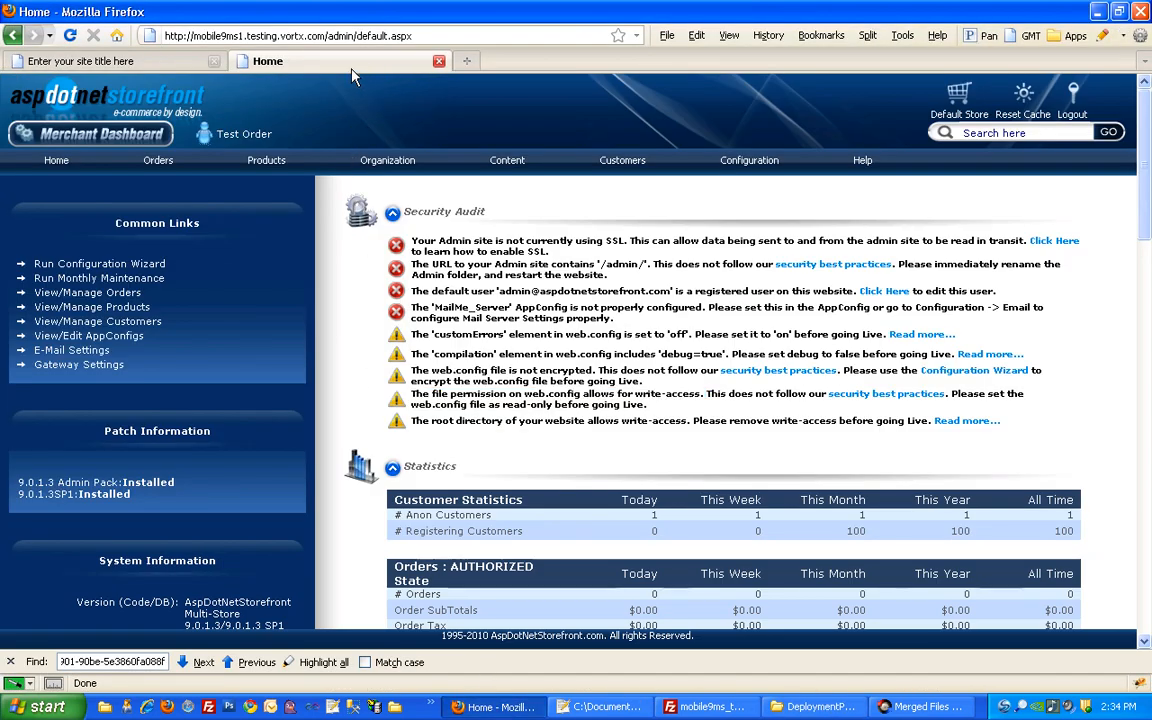
{"action": "left_click", "coordinate": [80, 162]}
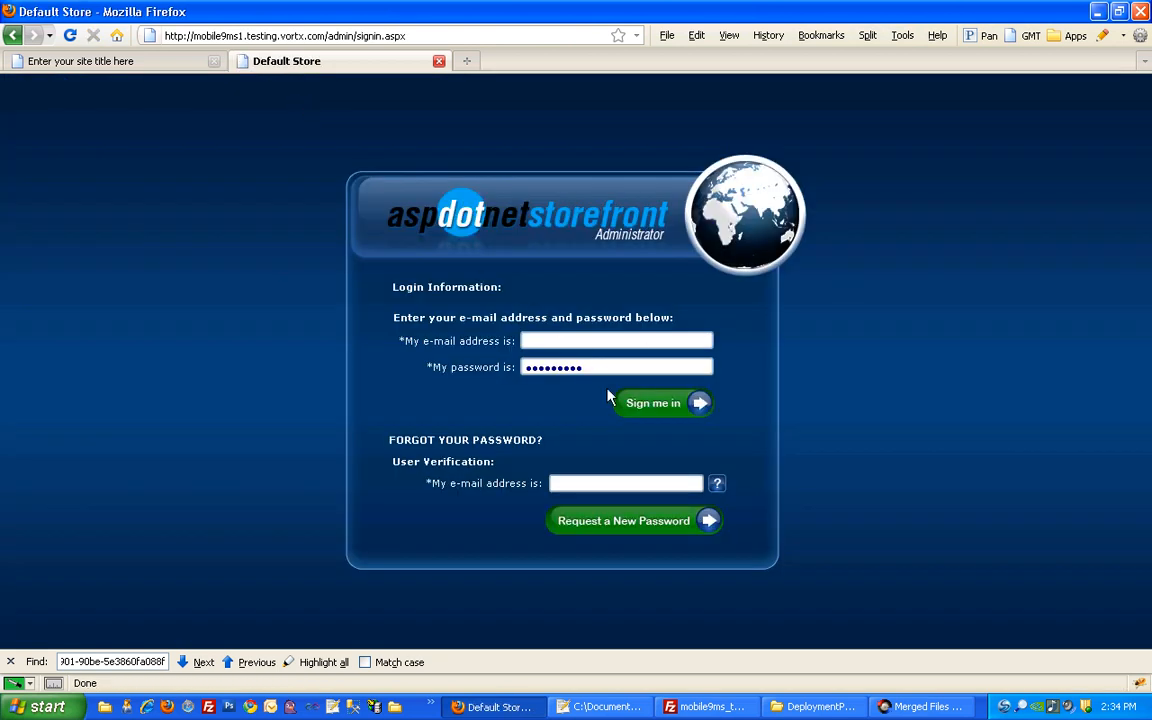
{"action": "left_click", "coordinate": [620, 402]}
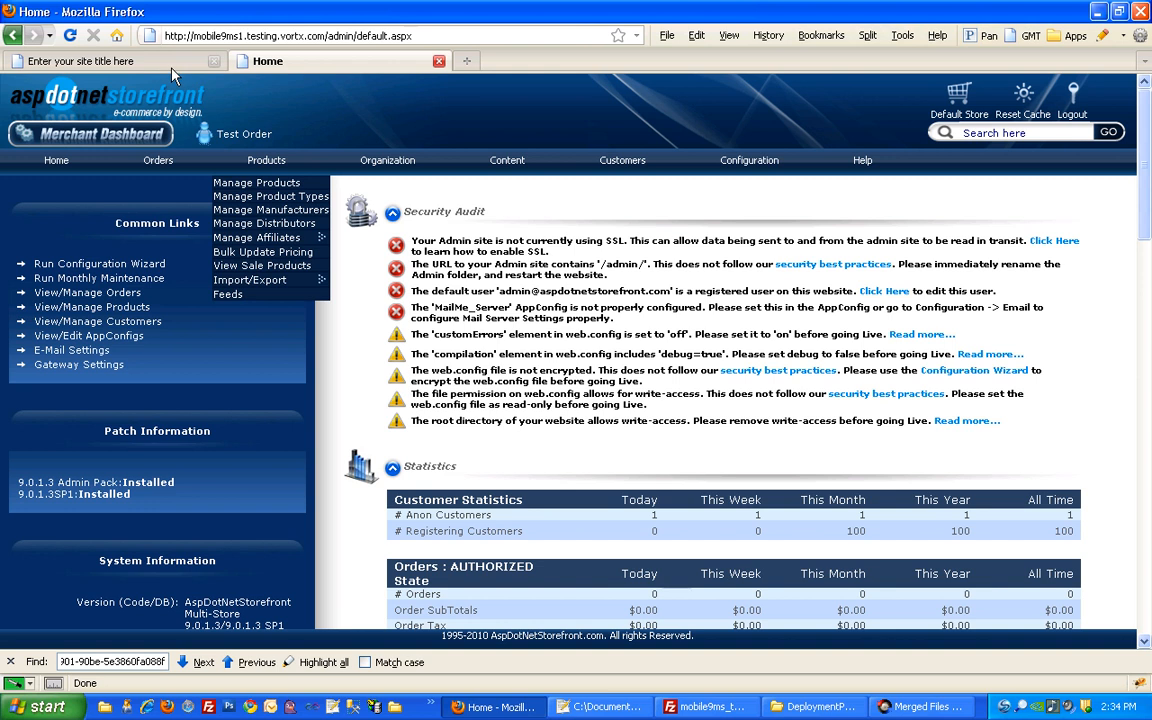
{"action": "left_click", "coordinate": [165, 62]}
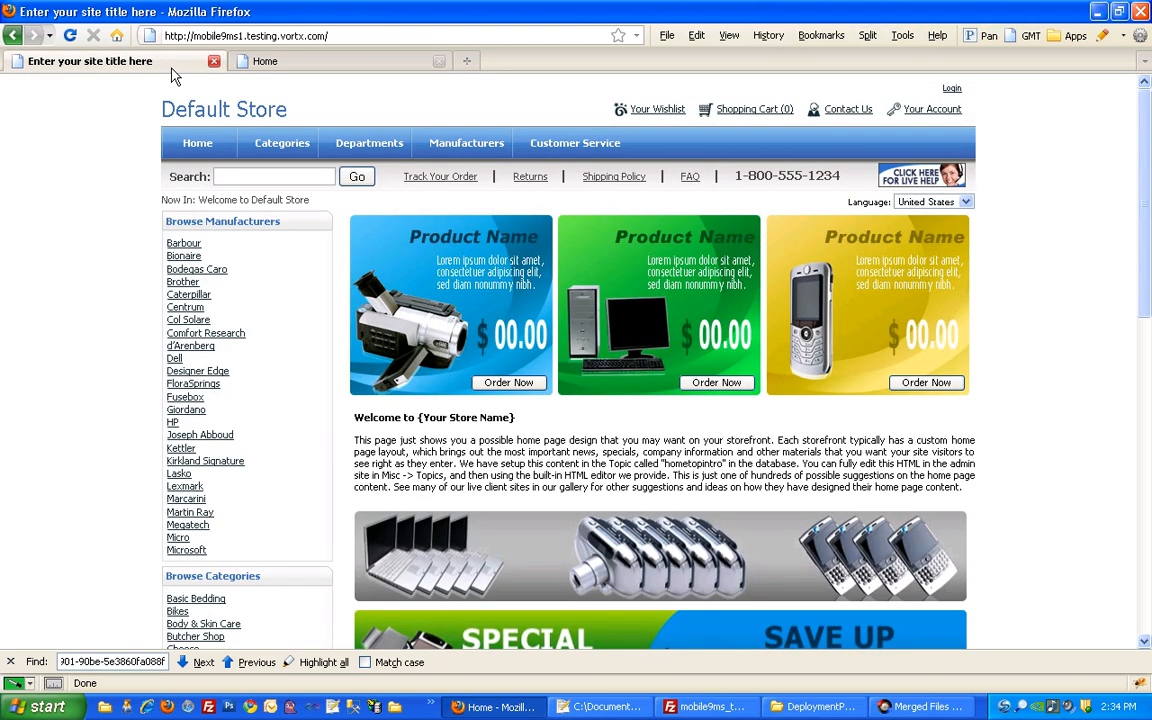
{"action": "left_click", "coordinate": [70, 36]}
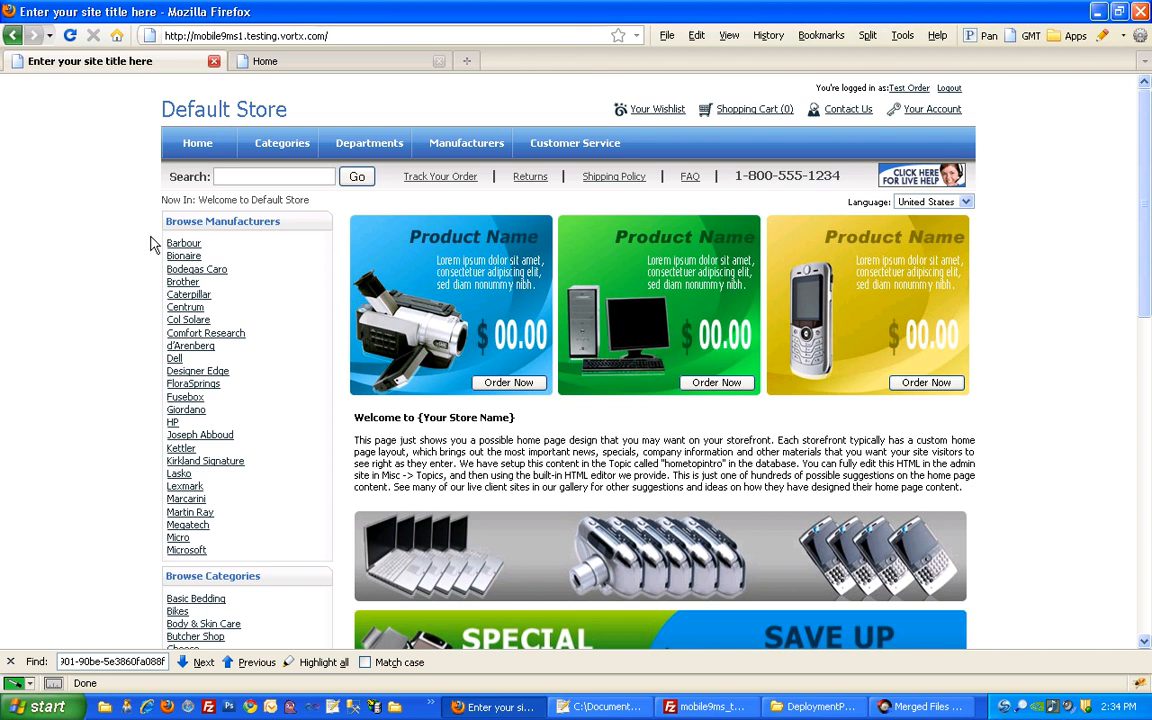
{"action": "left_click", "coordinate": [690, 706]}
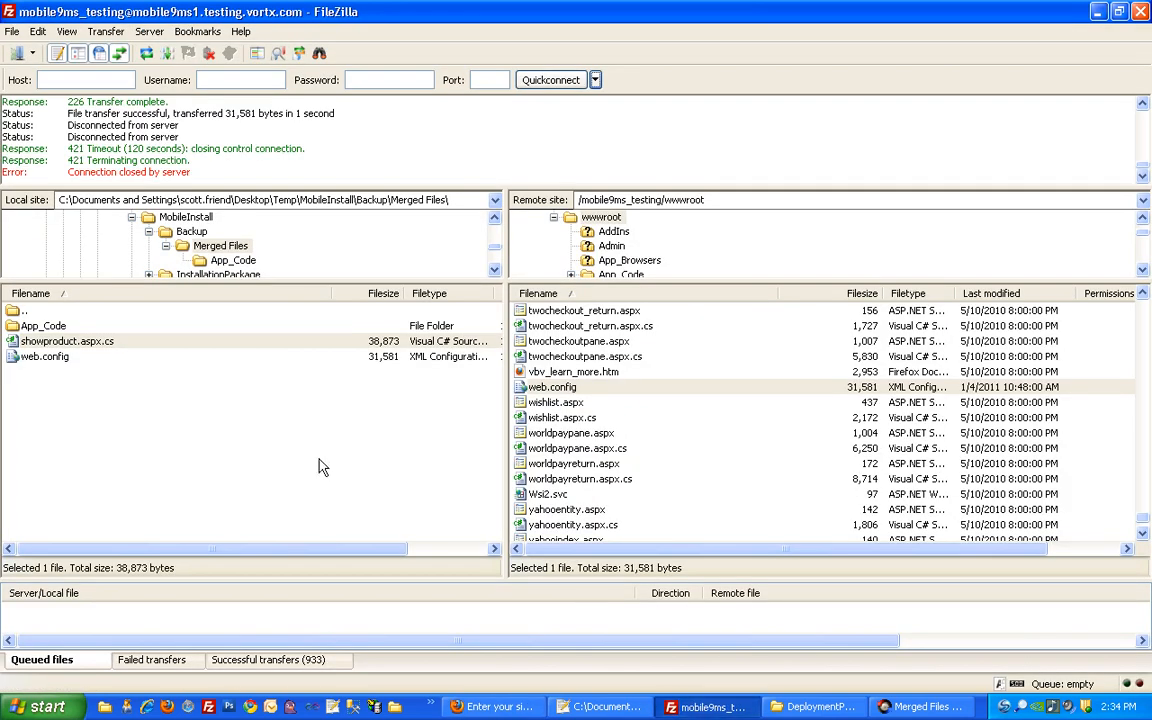
Move the local pane up from Merged Files into DeploymentPackage\Additional Files
{"action": "left_click", "coordinate": [15, 313]}
{"action": "double_click", "coordinate": [15, 313]}
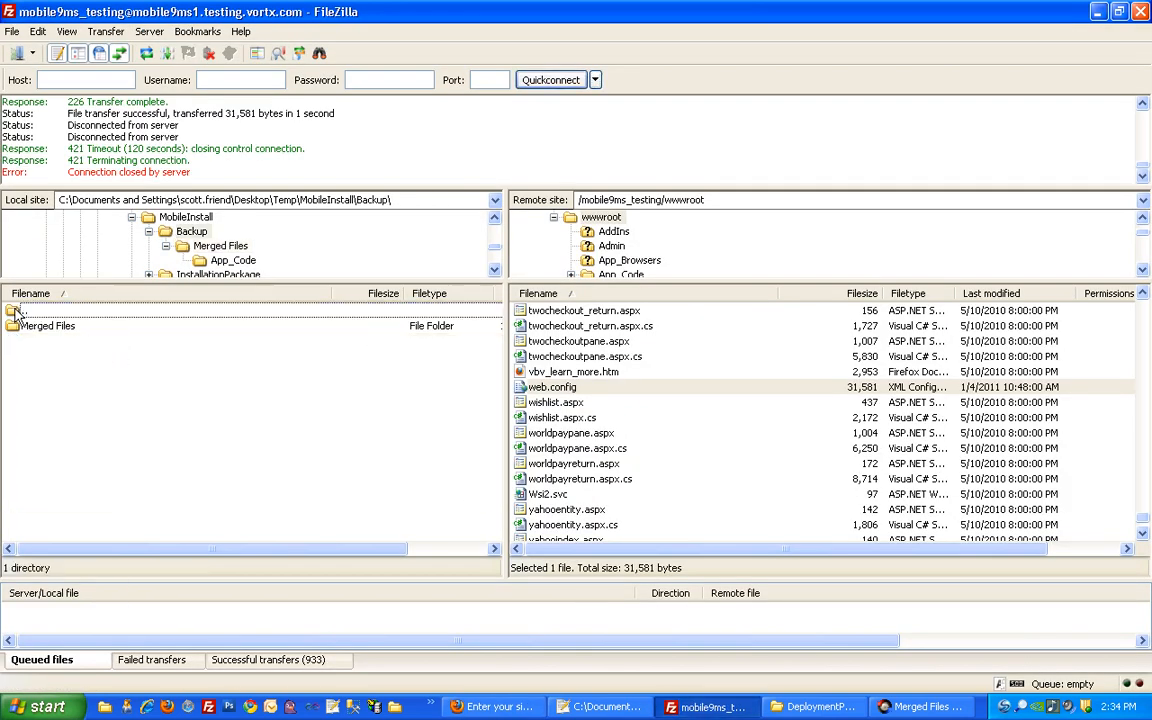
{"action": "double_click", "coordinate": [15, 313]}
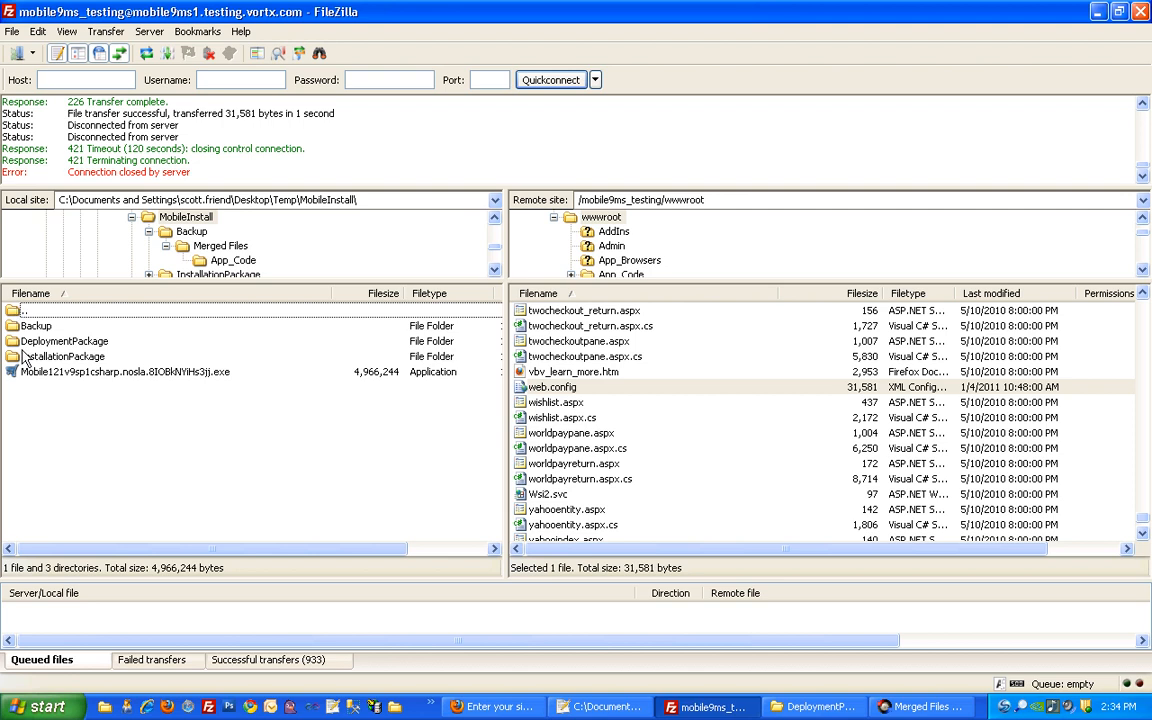
{"action": "double_click", "coordinate": [41, 342]}
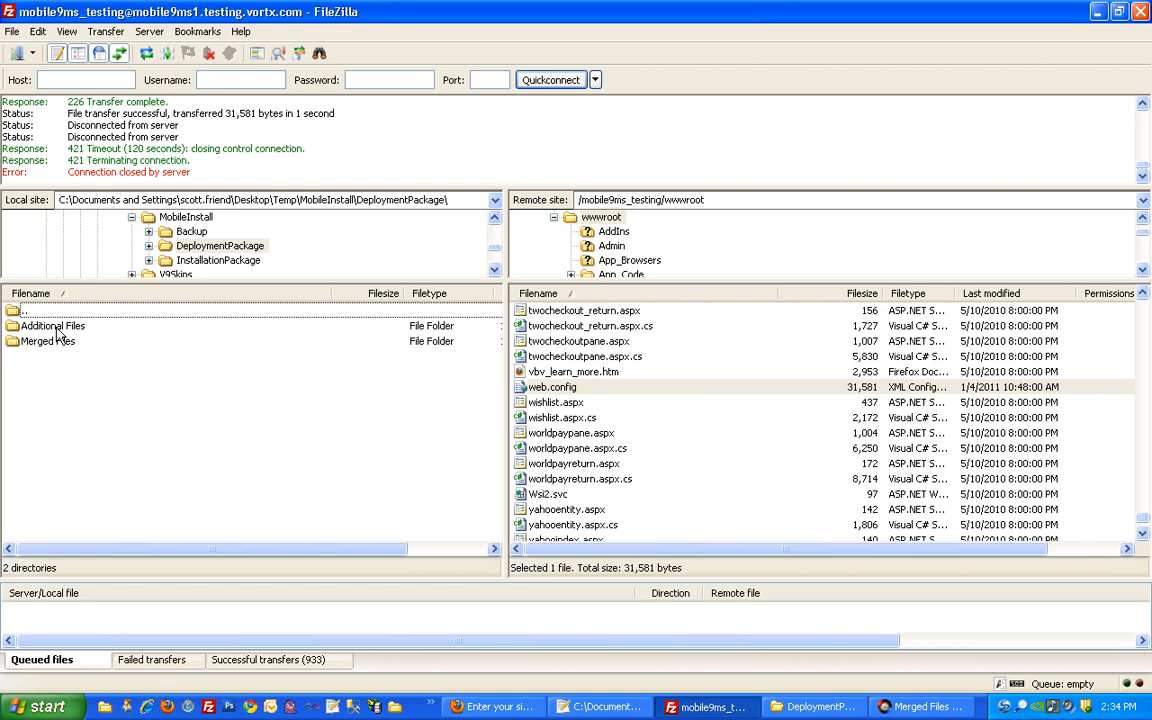
{"action": "scroll", "coordinate": [1135, 512], "scroll_direction": "down", "scroll_amount": 1}
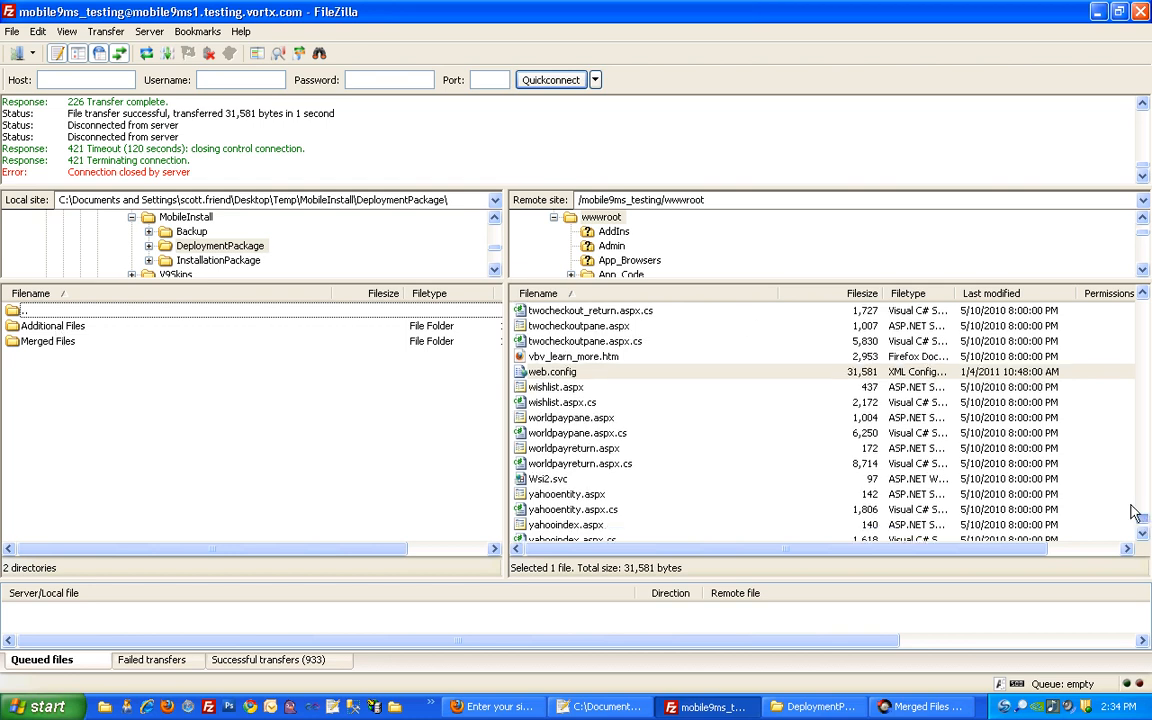
{"action": "left_click_drag", "start_coordinate": [1135, 512], "coordinate": [1139, 300]}
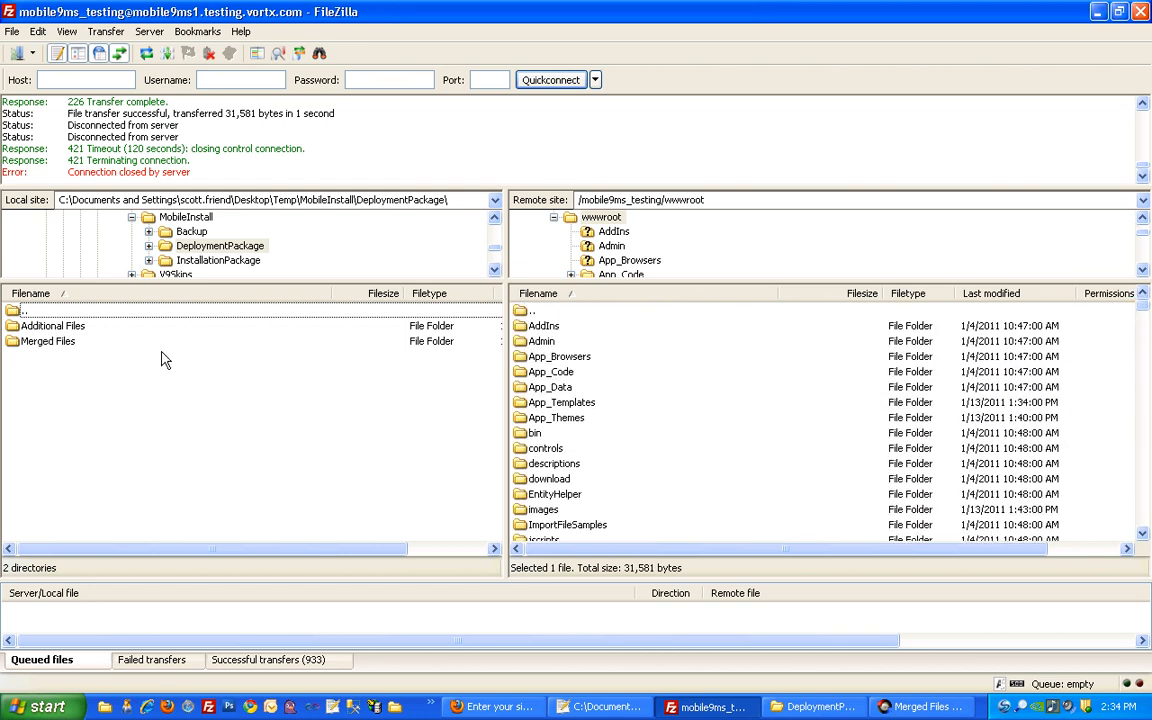
{"action": "double_click", "coordinate": [80, 333]}
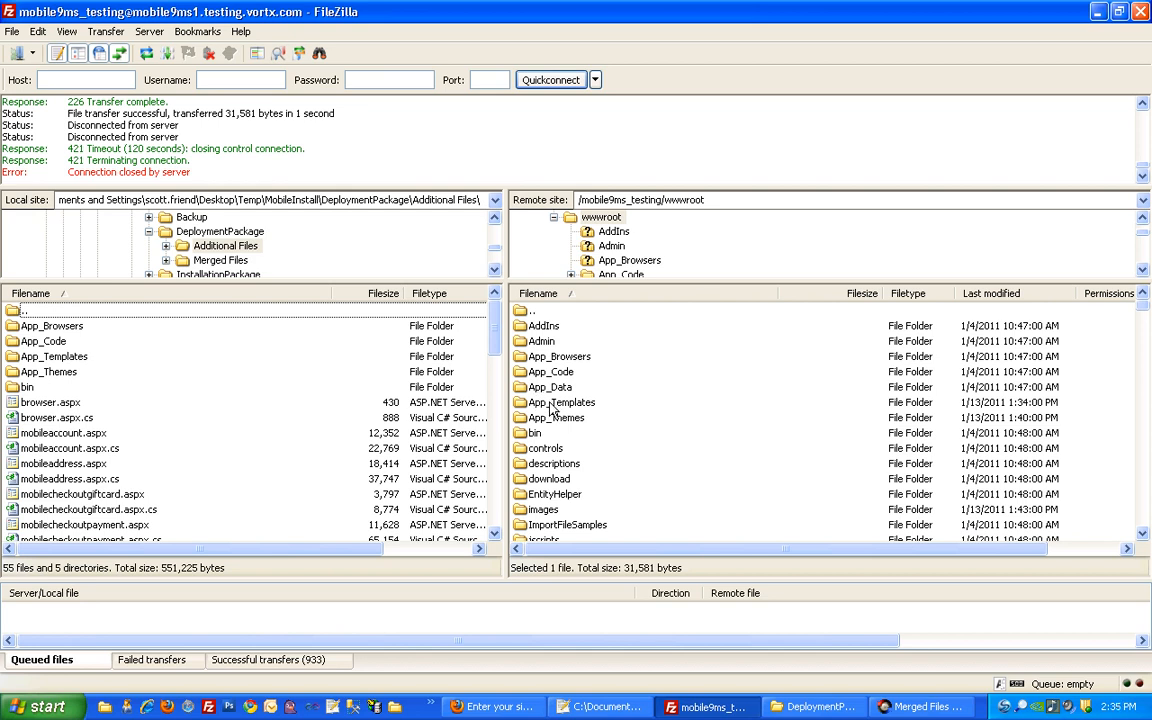
Upload Skin_3 from local App_Templates into the server's App_Templates, then return locally to Additional Files
{"action": "left_click", "coordinate": [76, 360]}
{"action": "double_click", "coordinate": [76, 362]}
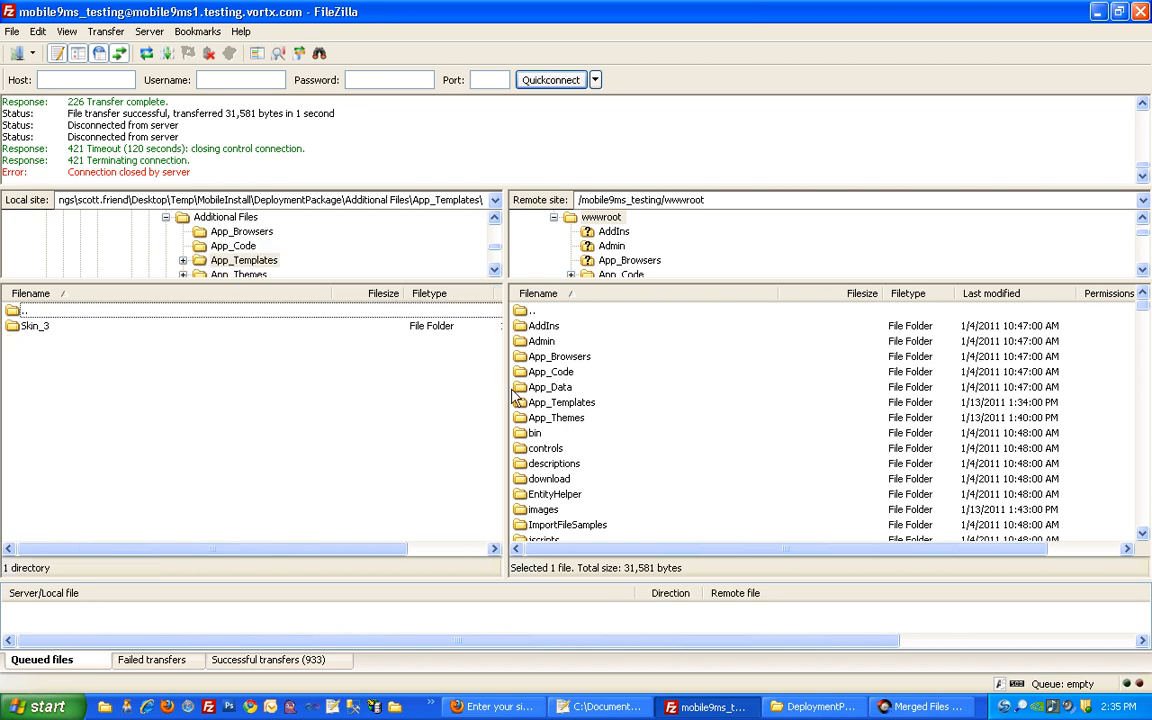
{"action": "left_click", "coordinate": [538, 403]}
{"action": "double_click", "coordinate": [538, 403]}
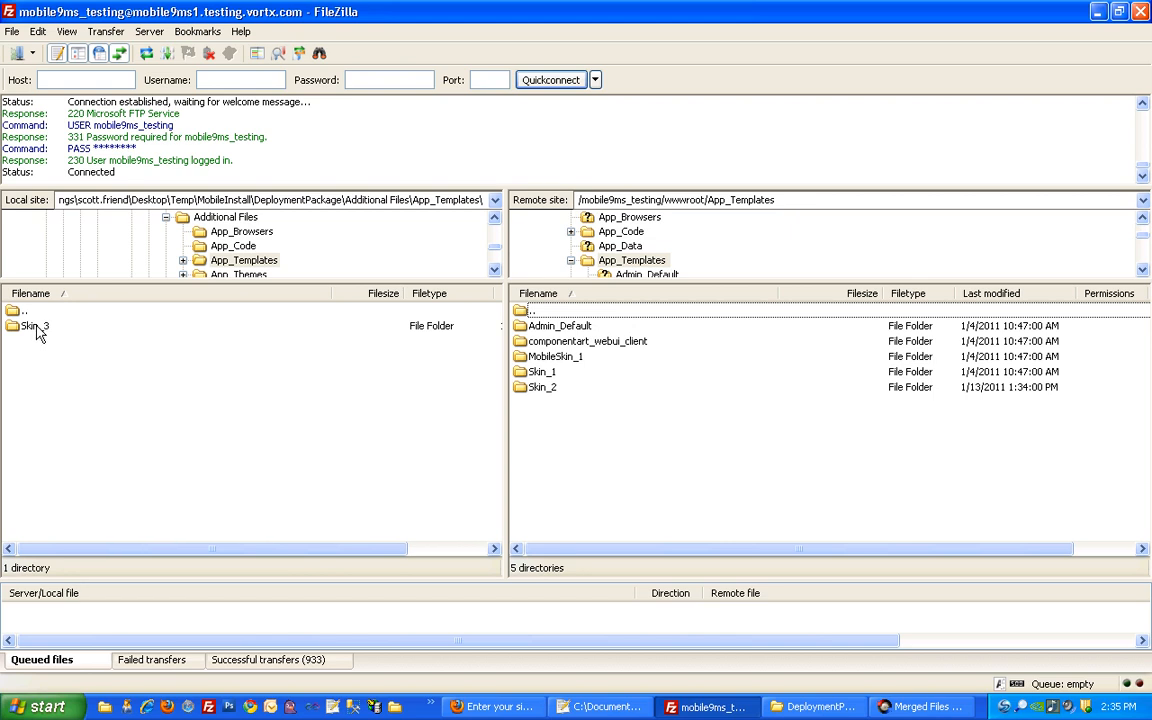
{"action": "left_click_drag", "start_coordinate": [34, 326], "coordinate": [558, 437]}
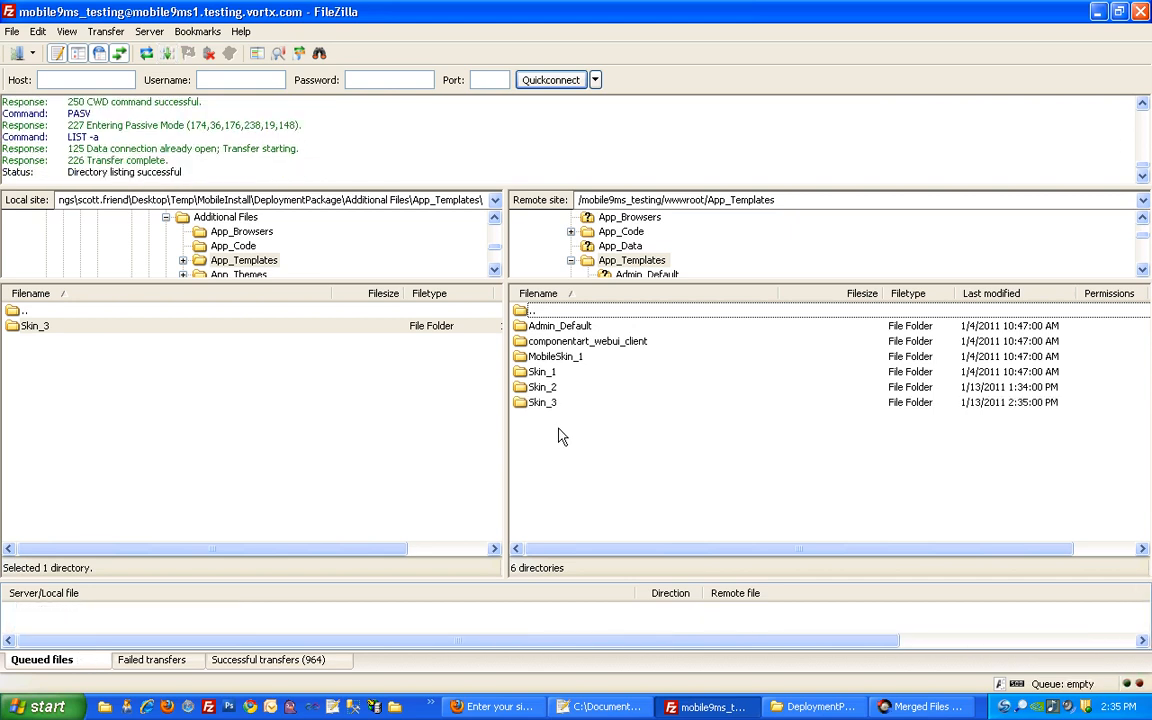
{"action": "double_click", "coordinate": [50, 312]}
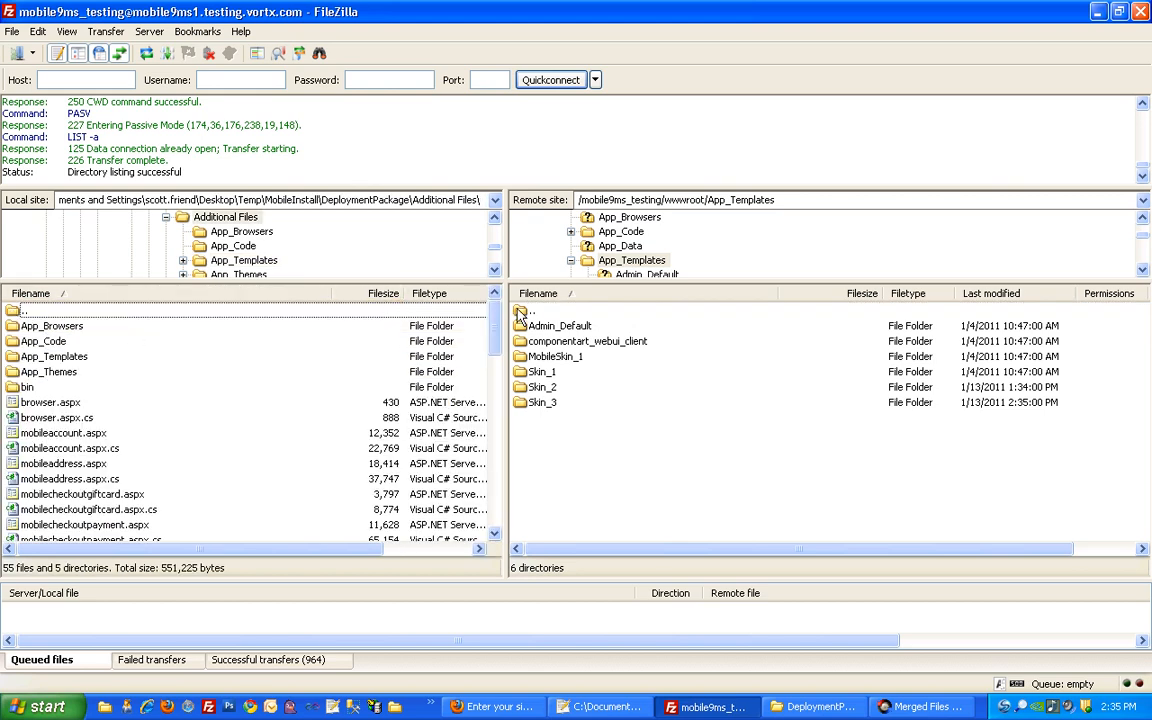
Upload Skin_3 from local App_Themes into the server's App_Themes, then go back up on both sides
{"action": "double_click", "coordinate": [64, 372]}
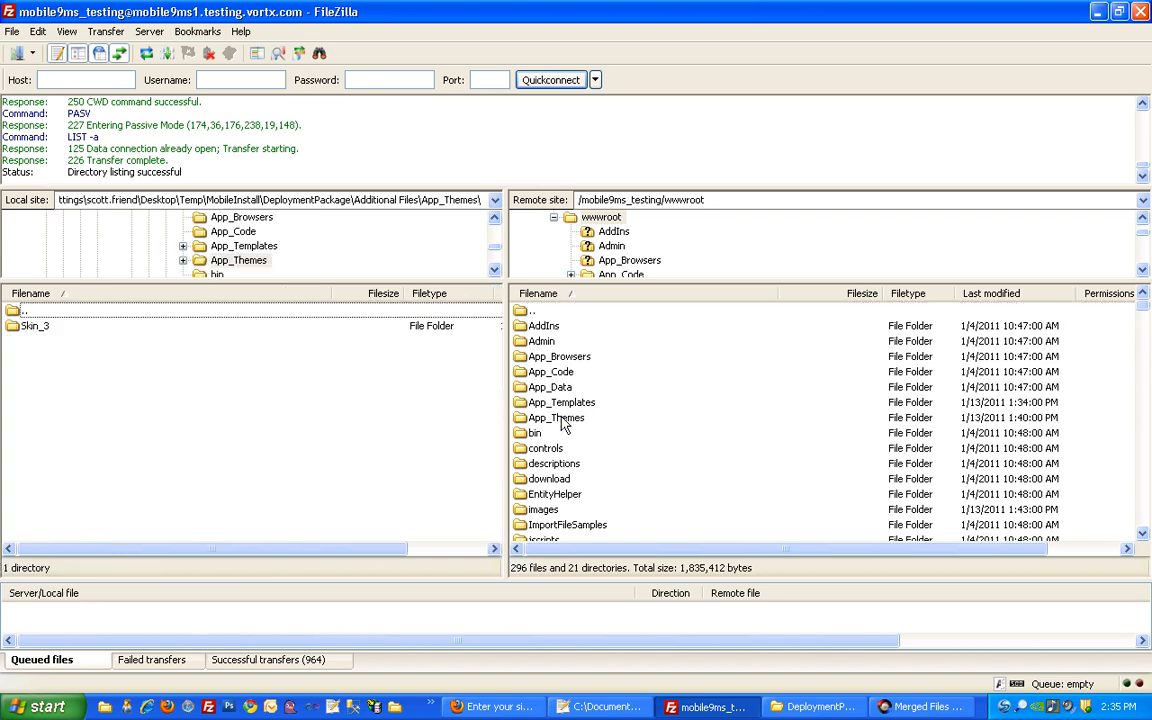
{"action": "double_click", "coordinate": [556, 417]}
{"action": "left_click_drag", "start_coordinate": [32, 326], "coordinate": [550, 418]}
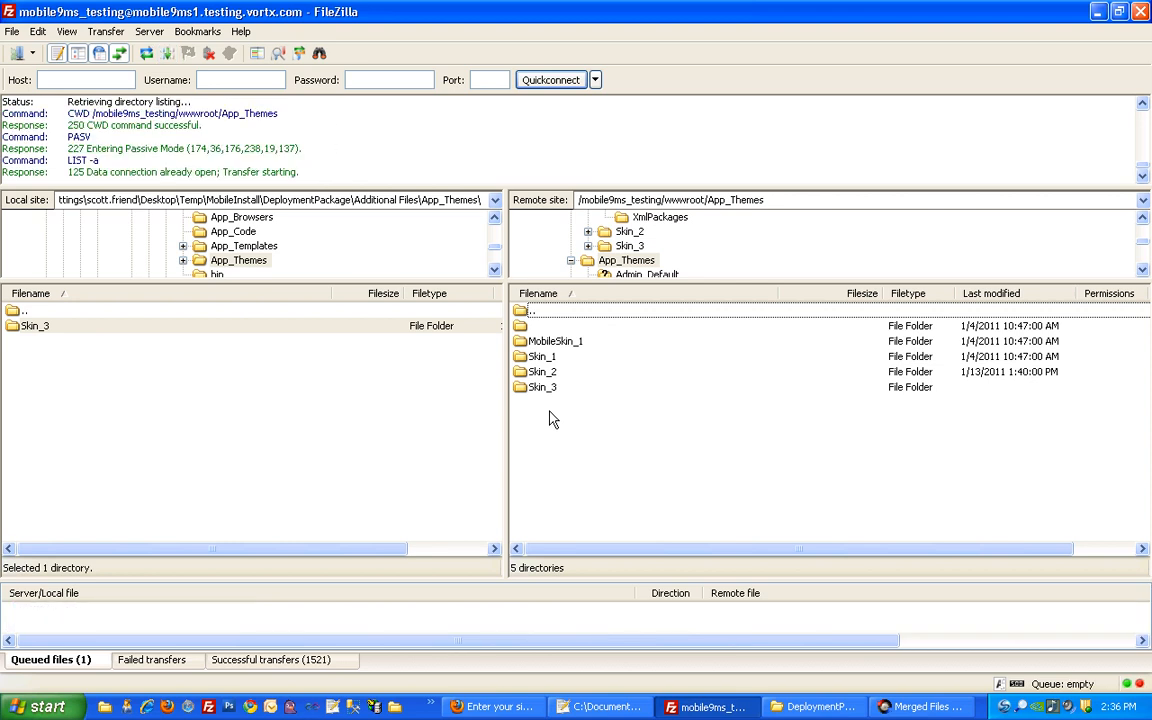
{"action": "double_click", "coordinate": [25, 311]}
{"action": "double_click", "coordinate": [517, 311]}
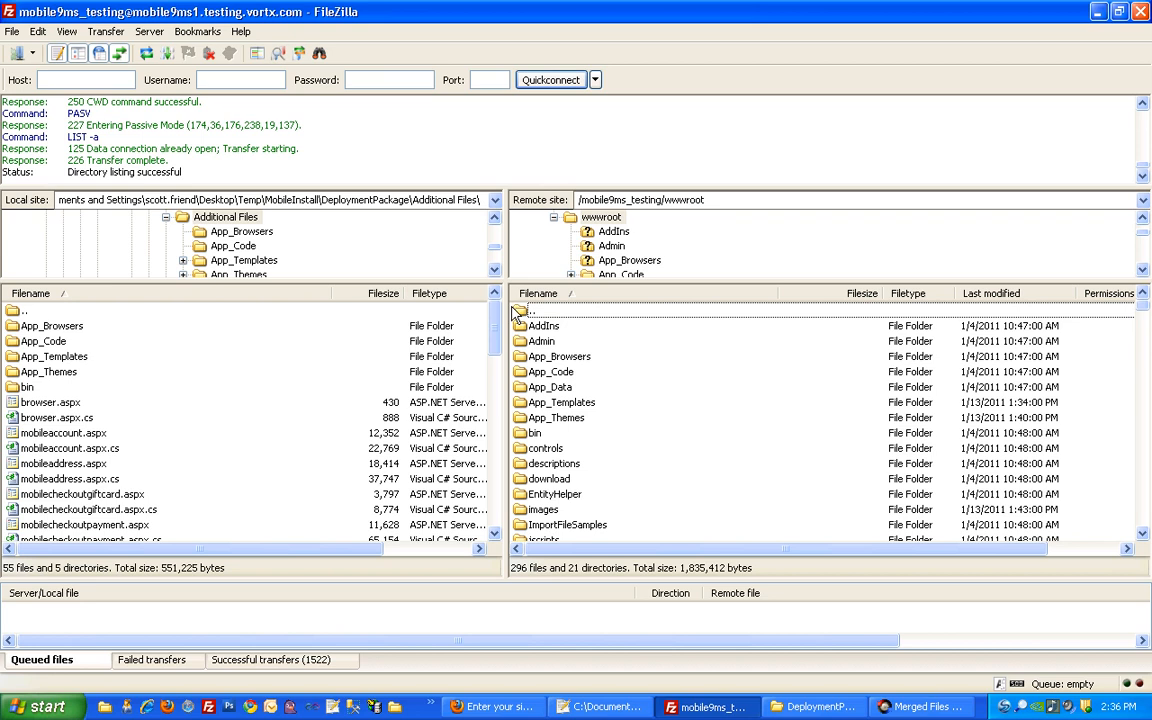
Upload BlackBerry.browser into the server's App_Browsers folder and return both panes to their roots
{"action": "double_click", "coordinate": [48, 330]}
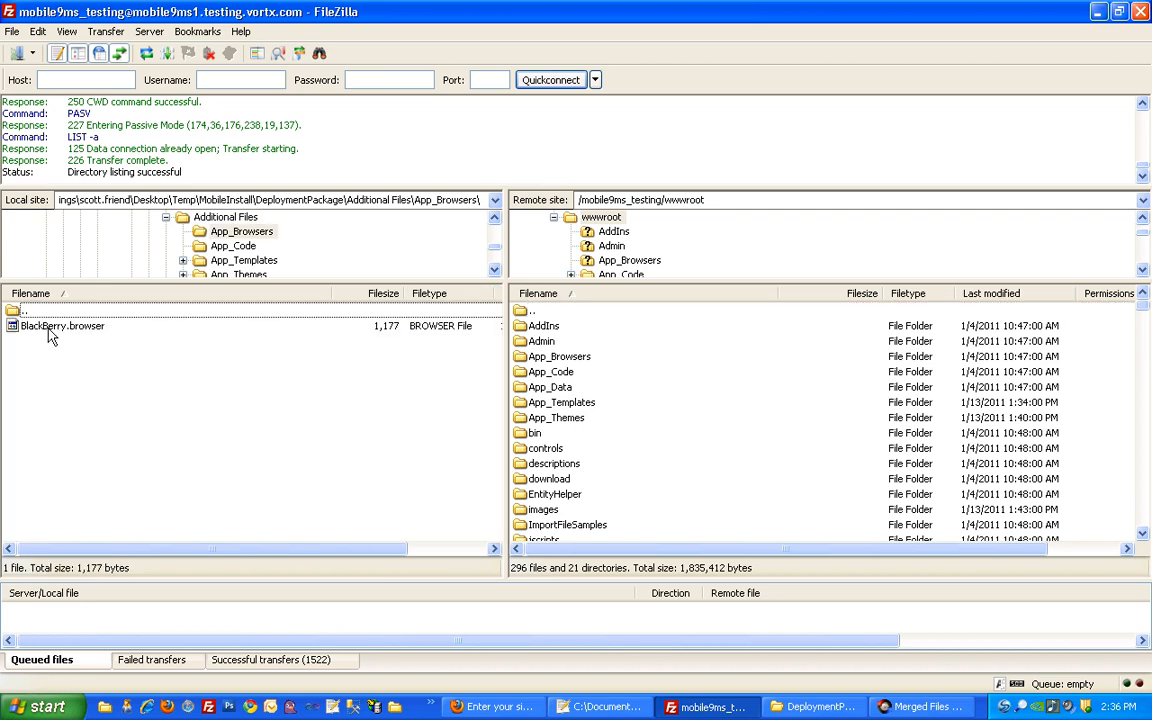
{"action": "double_click", "coordinate": [537, 358]}
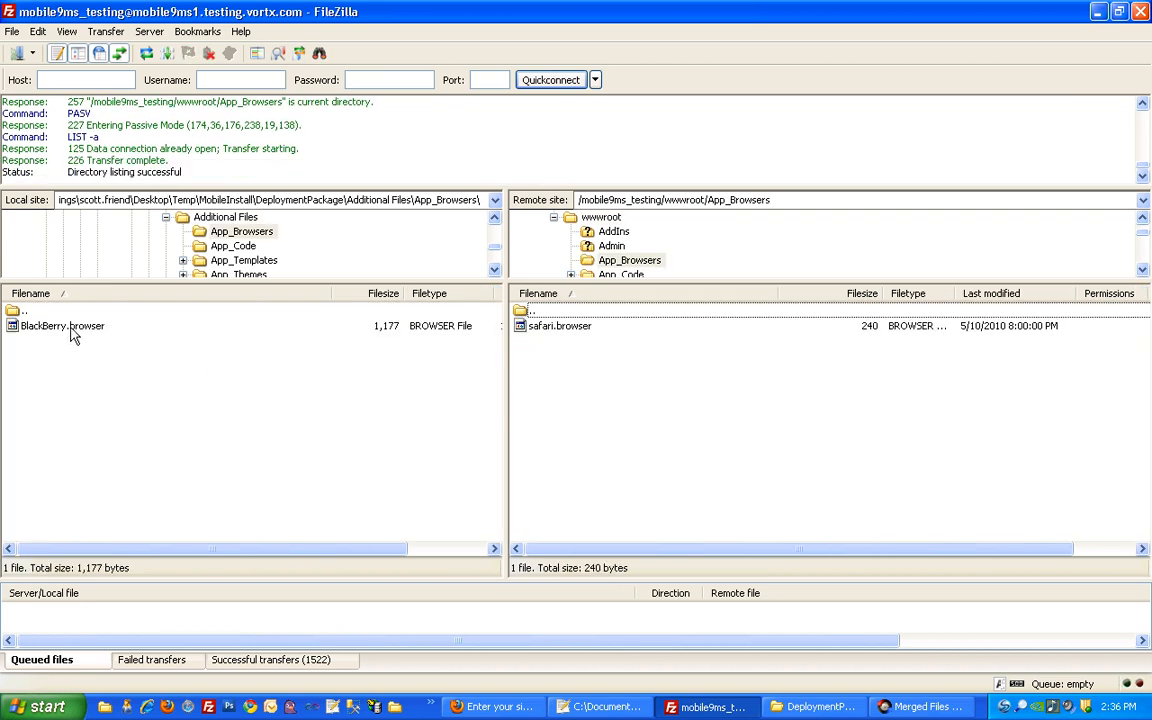
{"action": "left_click_drag", "start_coordinate": [72, 336], "coordinate": [589, 414]}
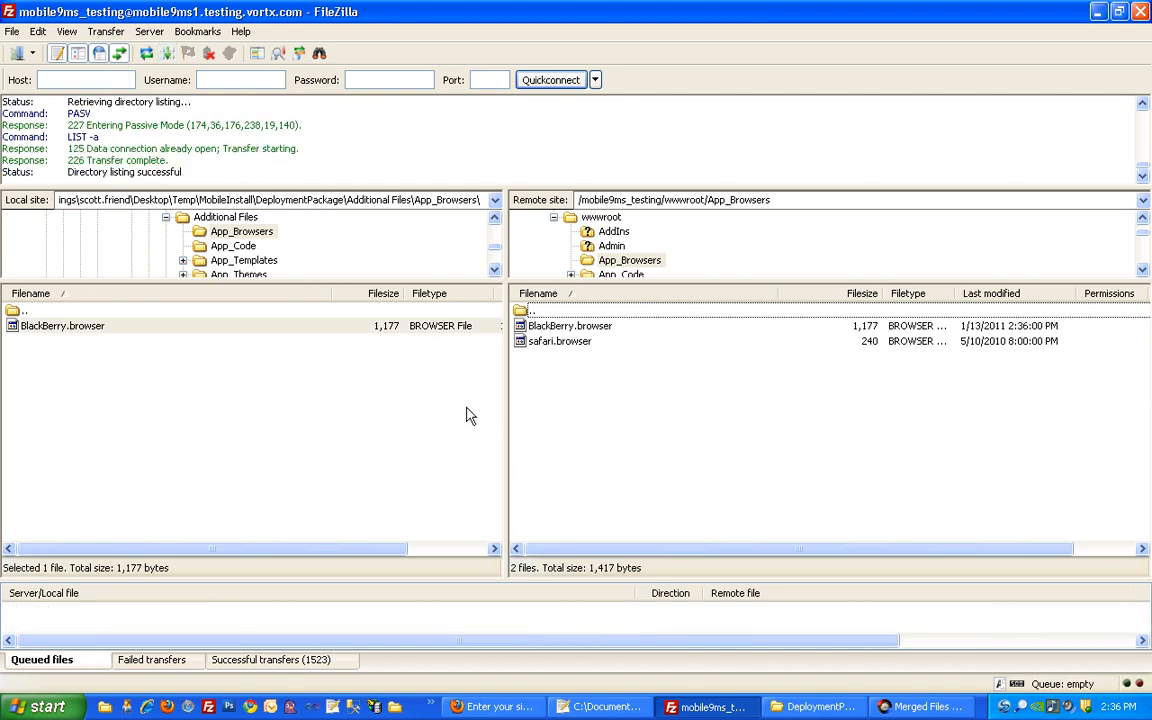
{"action": "left_click", "coordinate": [521, 313]}
{"action": "double_click", "coordinate": [521, 313]}
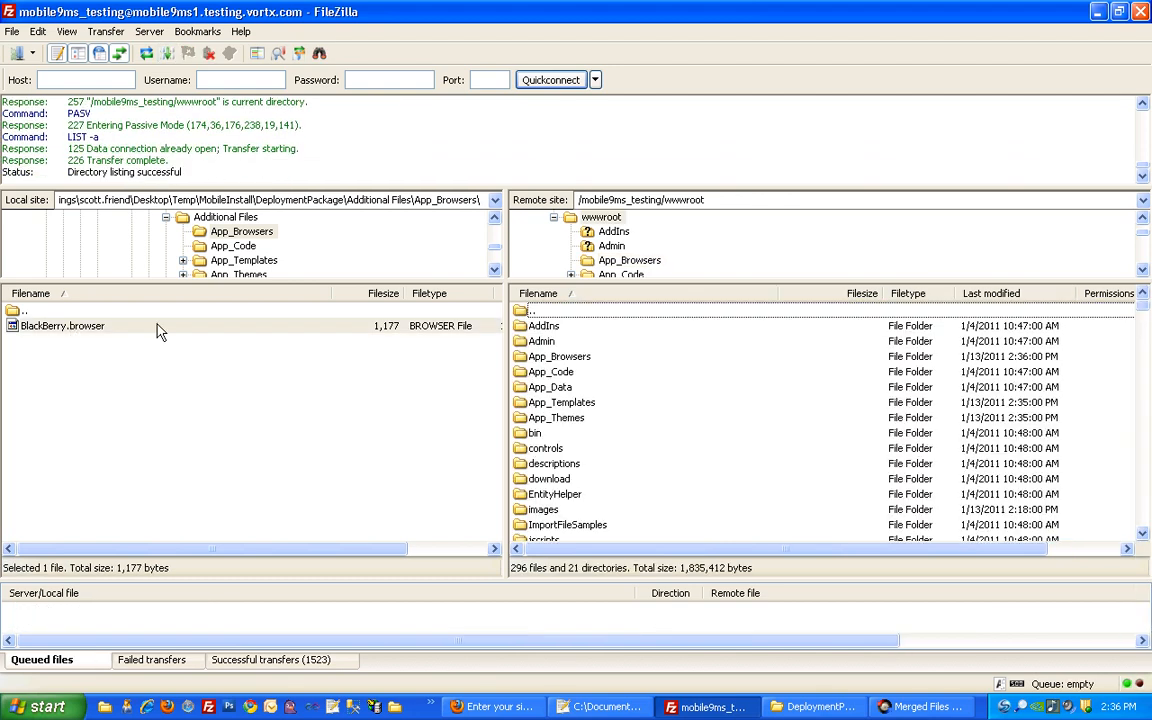
{"action": "double_click", "coordinate": [22, 311]}
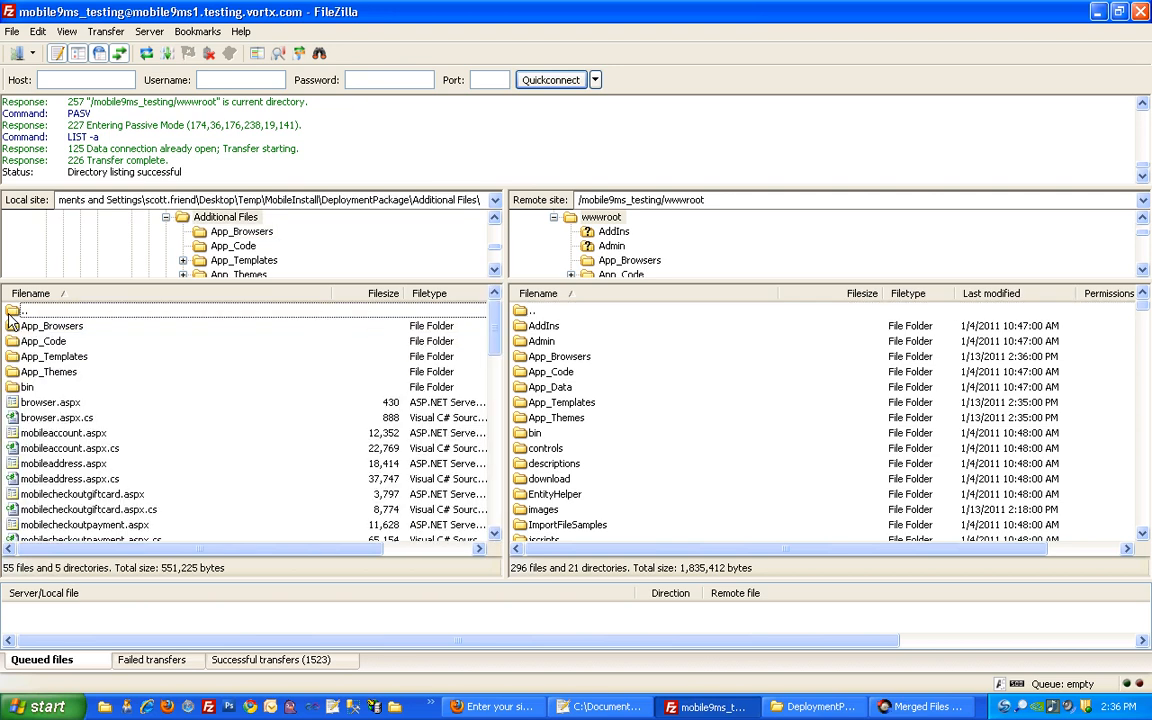
Upload MobileXSLTExtensionBase.cs into the server's App_Code folder and return both panes to their roots
{"action": "double_click", "coordinate": [55, 345]}
{"action": "double_click", "coordinate": [519, 376]}
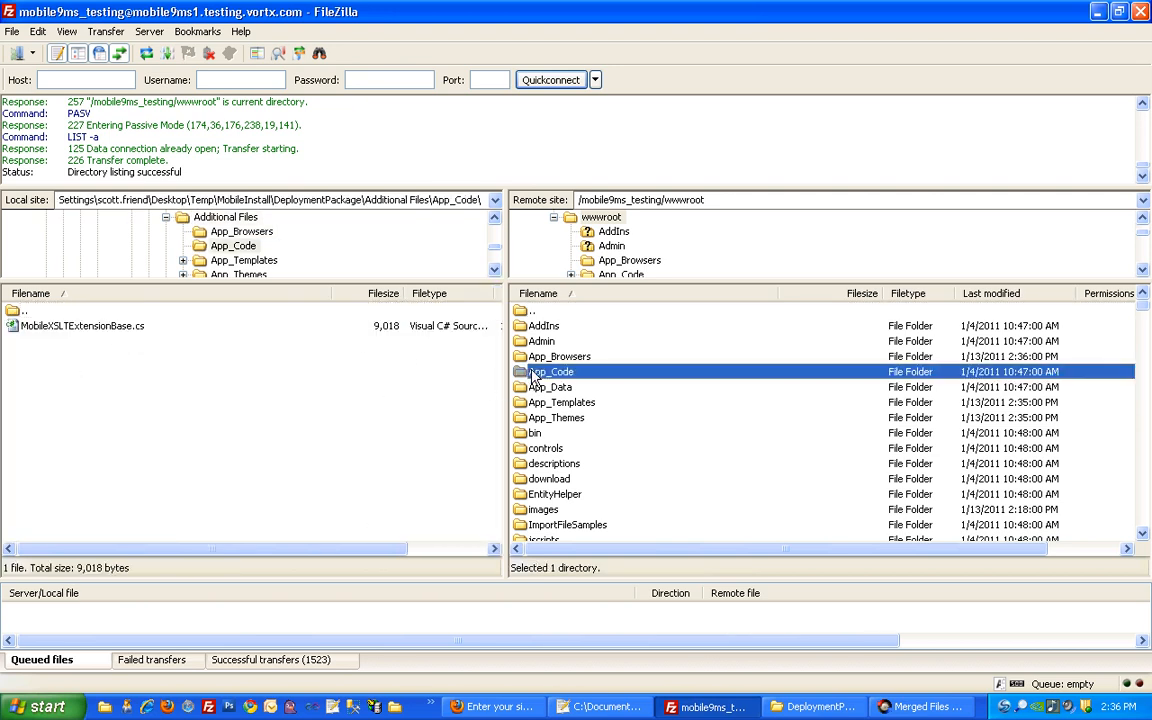
{"action": "left_click_drag", "start_coordinate": [100, 326], "coordinate": [522, 385]}
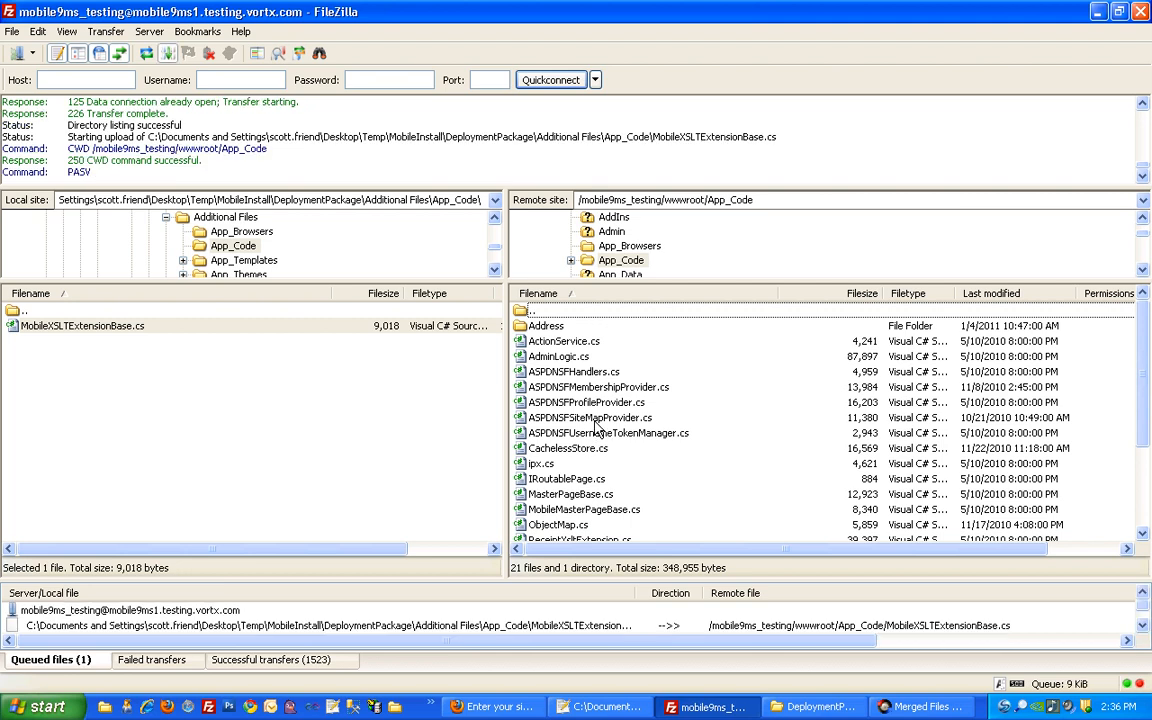
{"action": "double_click", "coordinate": [521, 312]}
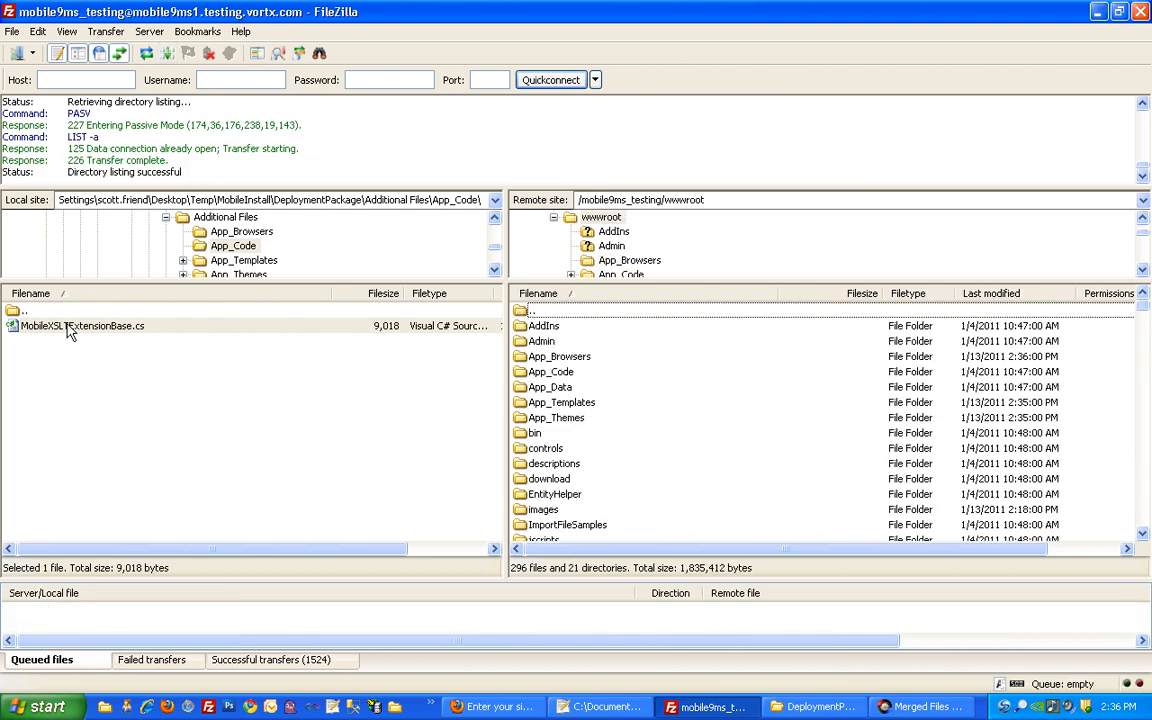
{"action": "double_click", "coordinate": [14, 313]}
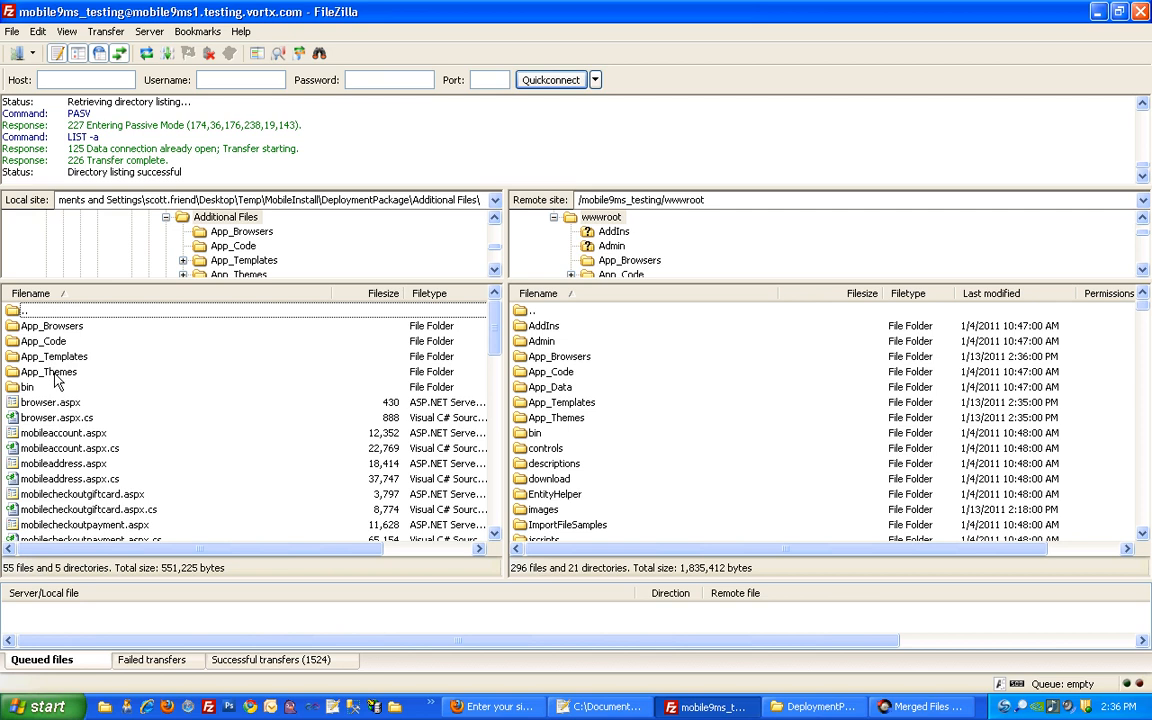
Upload the three local bin DLLs, including Vortx.LicenseServer.Client.dll, into the server's bin folder
{"action": "double_click", "coordinate": [27, 388]}
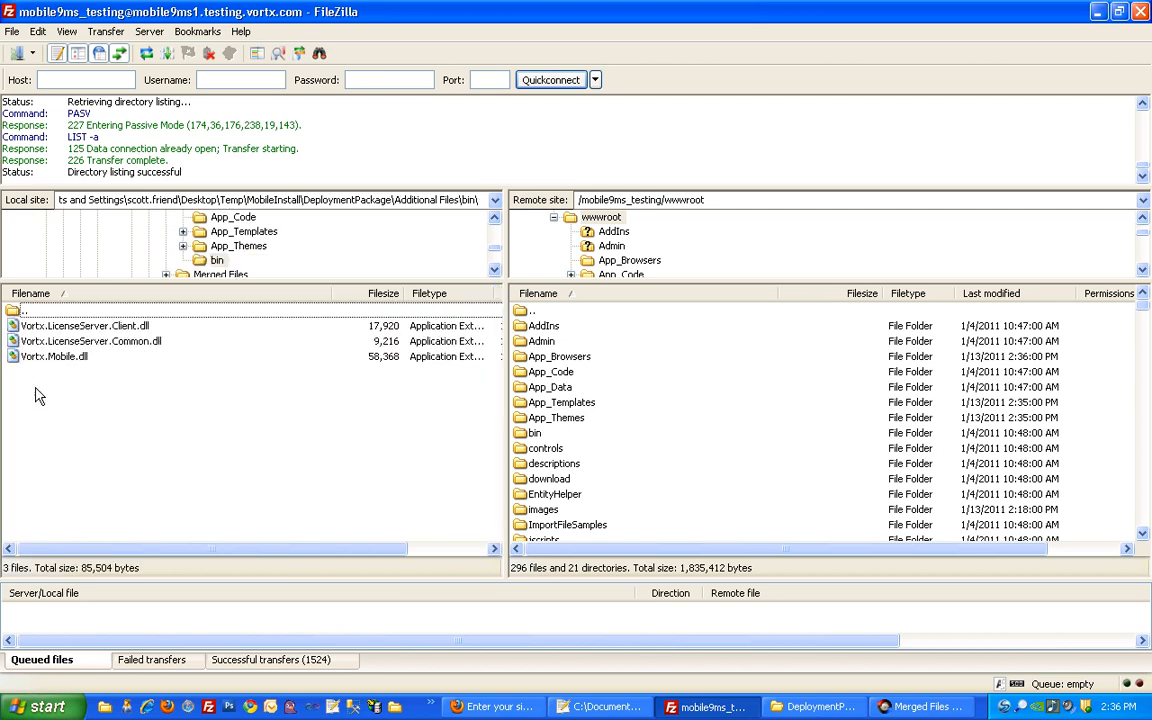
{"action": "double_click", "coordinate": [530, 434]}
{"action": "left_click", "coordinate": [78, 326]}
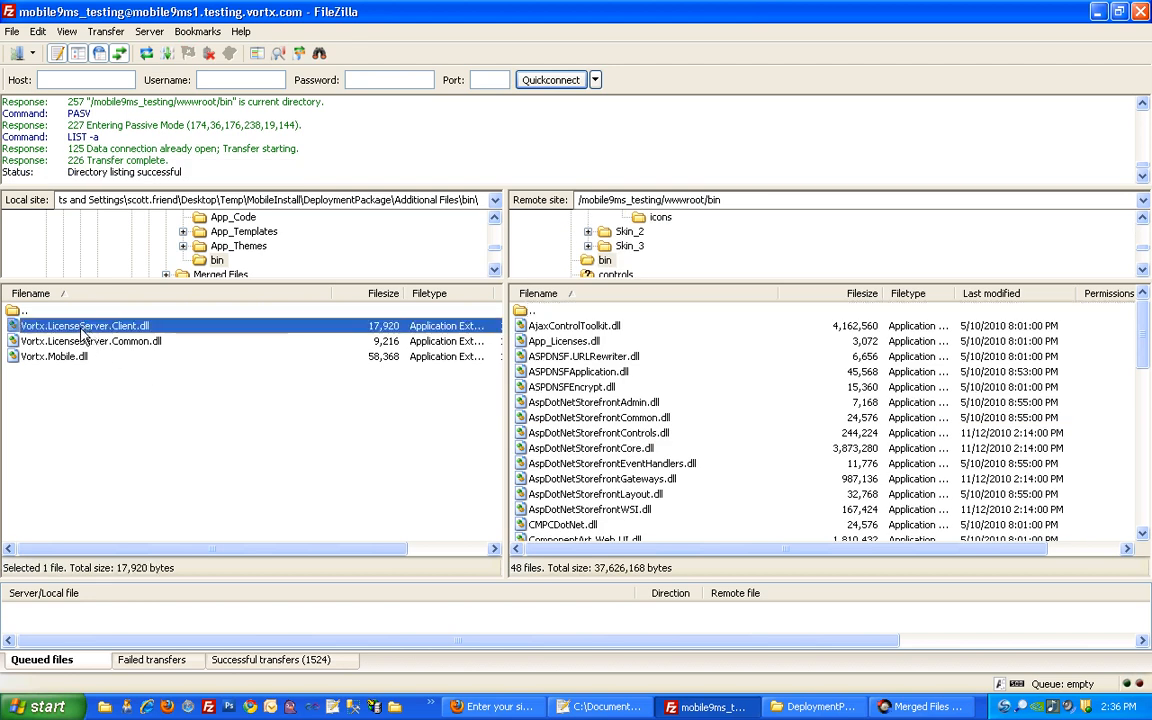
{"action": "left_click", "coordinate": [72, 357], "text": "shift"}
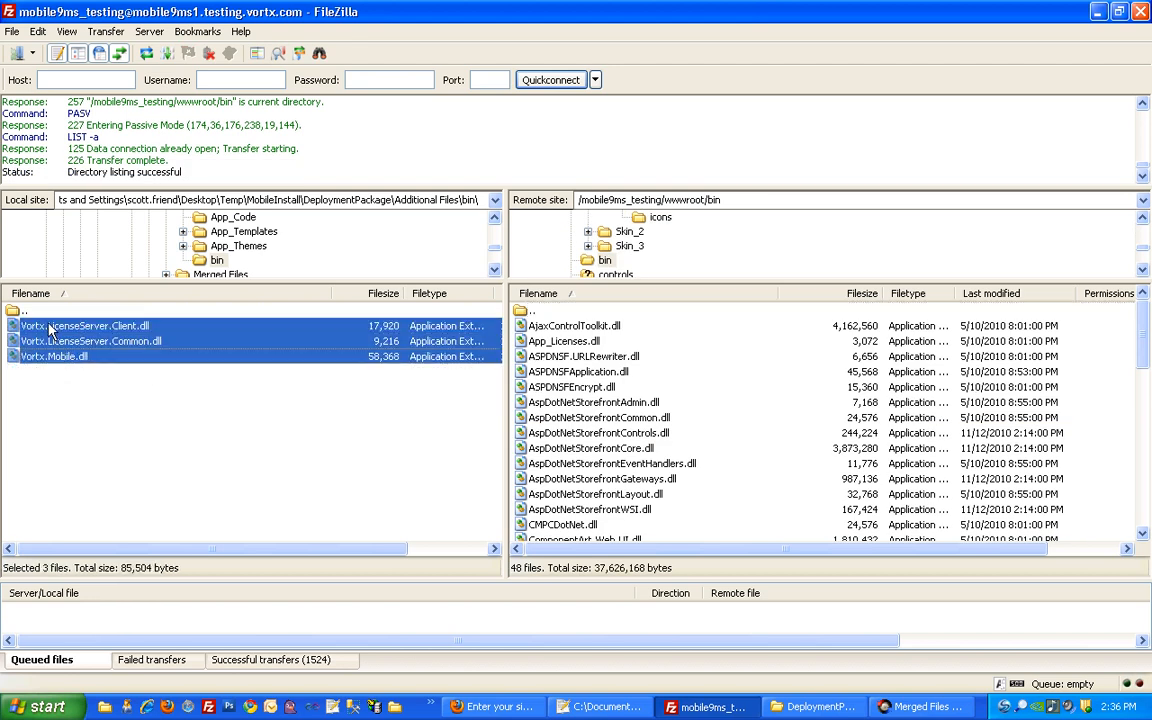
{"action": "left_click_drag", "start_coordinate": [67, 325], "coordinate": [539, 419]}
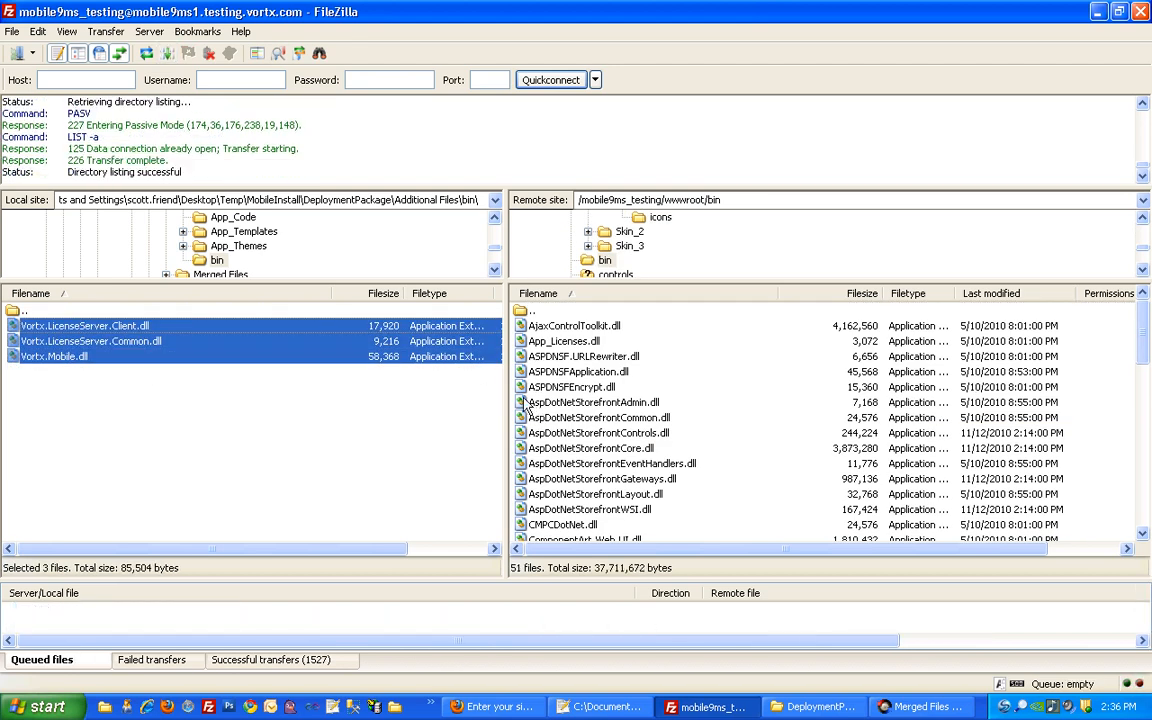
{"action": "double_click", "coordinate": [522, 313]}
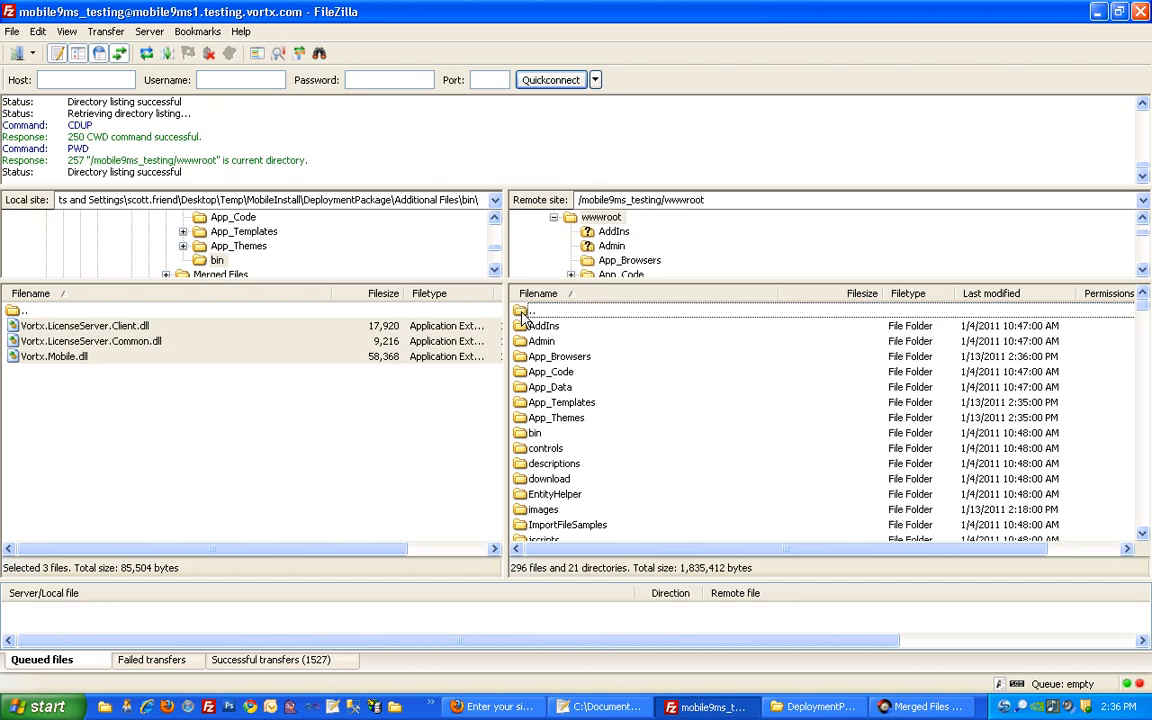
{"action": "double_click", "coordinate": [17, 313]}
Upload the selected Additional Files, browser.aspx onward, into wwwroot, then go up to DeploymentPackage locally
{"action": "left_click", "coordinate": [45, 402]}
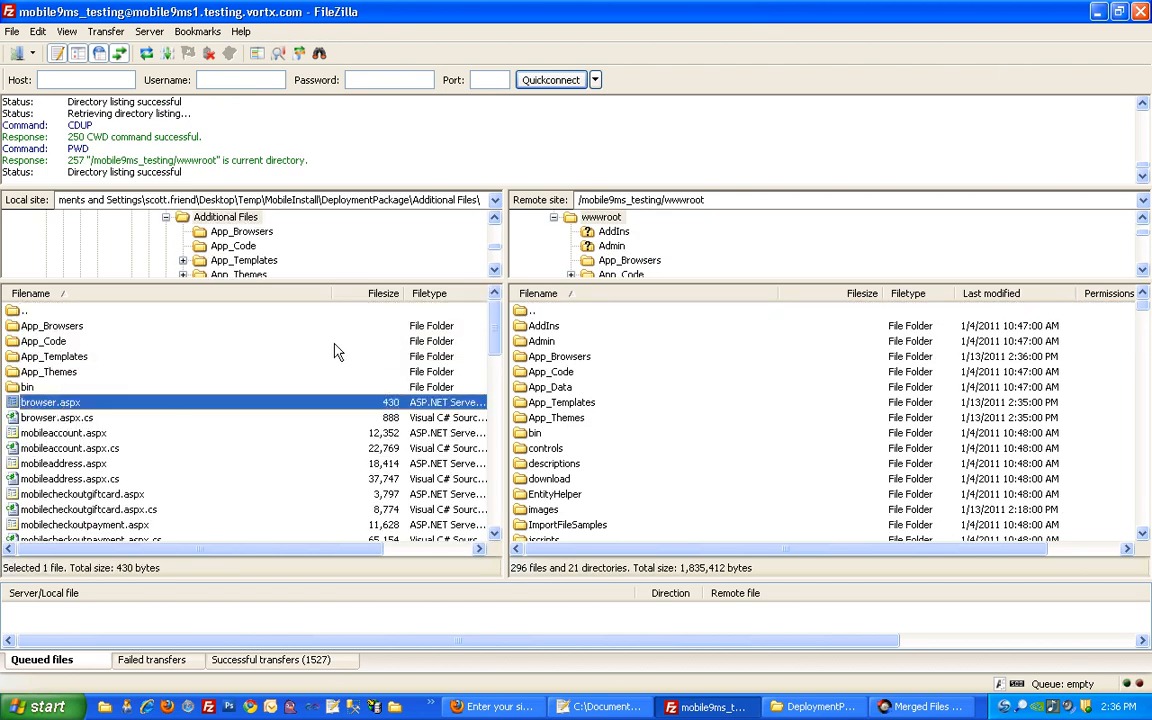
{"action": "left_click_drag", "start_coordinate": [494, 330], "coordinate": [493, 530]}
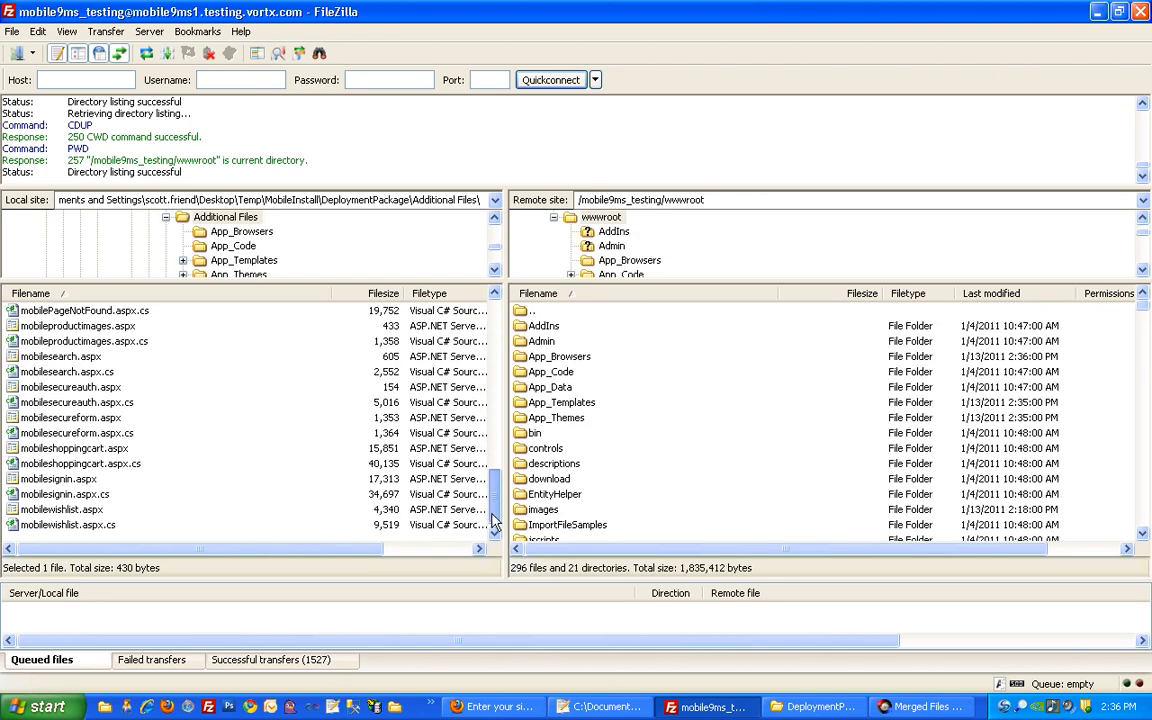
{"action": "left_click", "coordinate": [97, 530], "text": "shift"}
{"action": "left_click", "coordinate": [540, 463]}
{"action": "scroll", "coordinate": [540, 467], "scroll_direction": "down", "scroll_amount": 1}
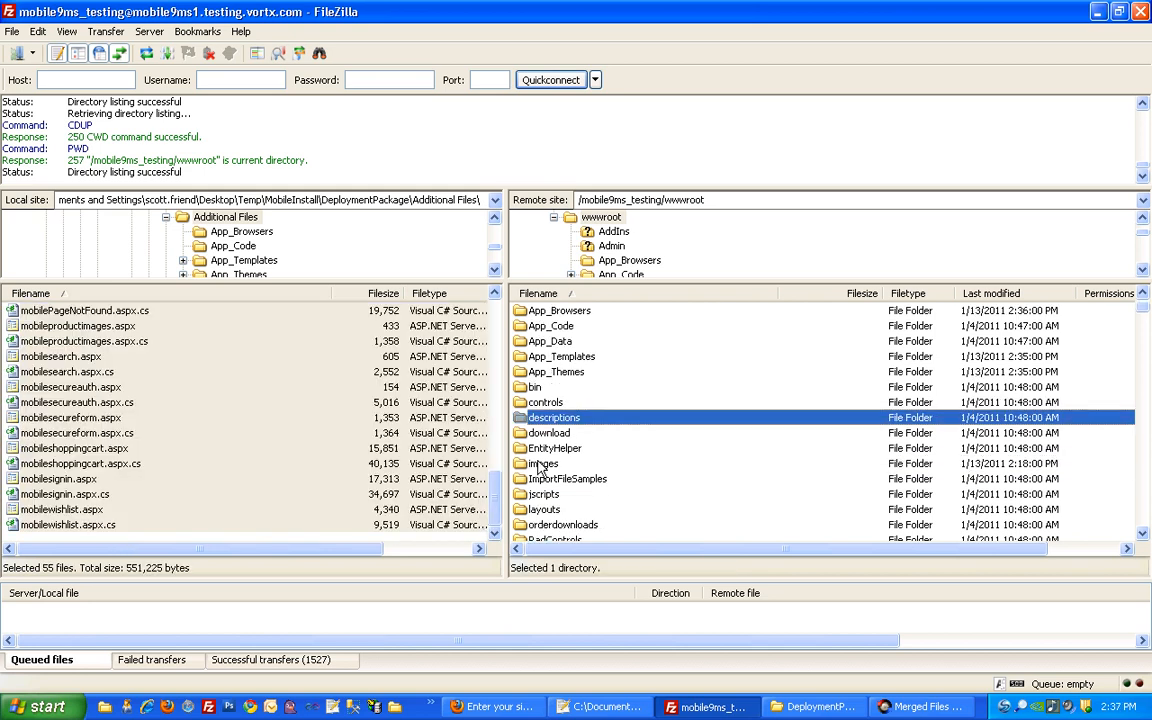
{"action": "scroll", "coordinate": [540, 467], "scroll_direction": "down", "scroll_amount": 5}
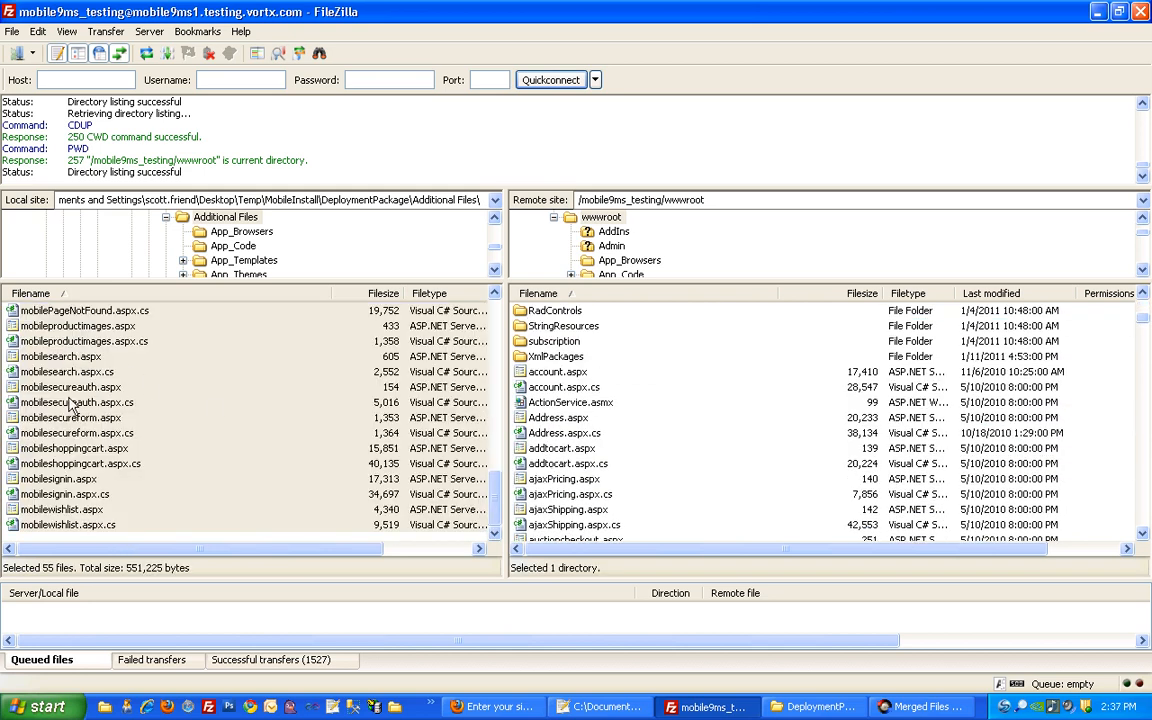
{"action": "left_click_drag", "start_coordinate": [72, 404], "coordinate": [676, 527]}
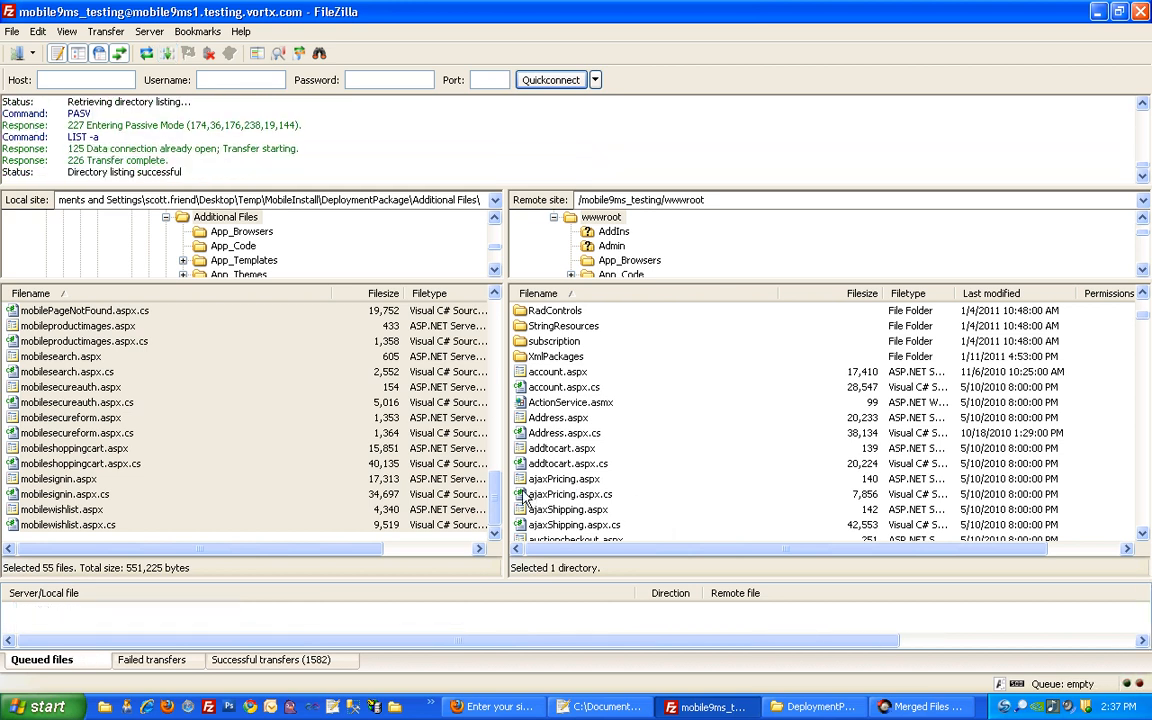
{"action": "scroll", "coordinate": [445, 440], "scroll_direction": "up", "scroll_amount": 15}
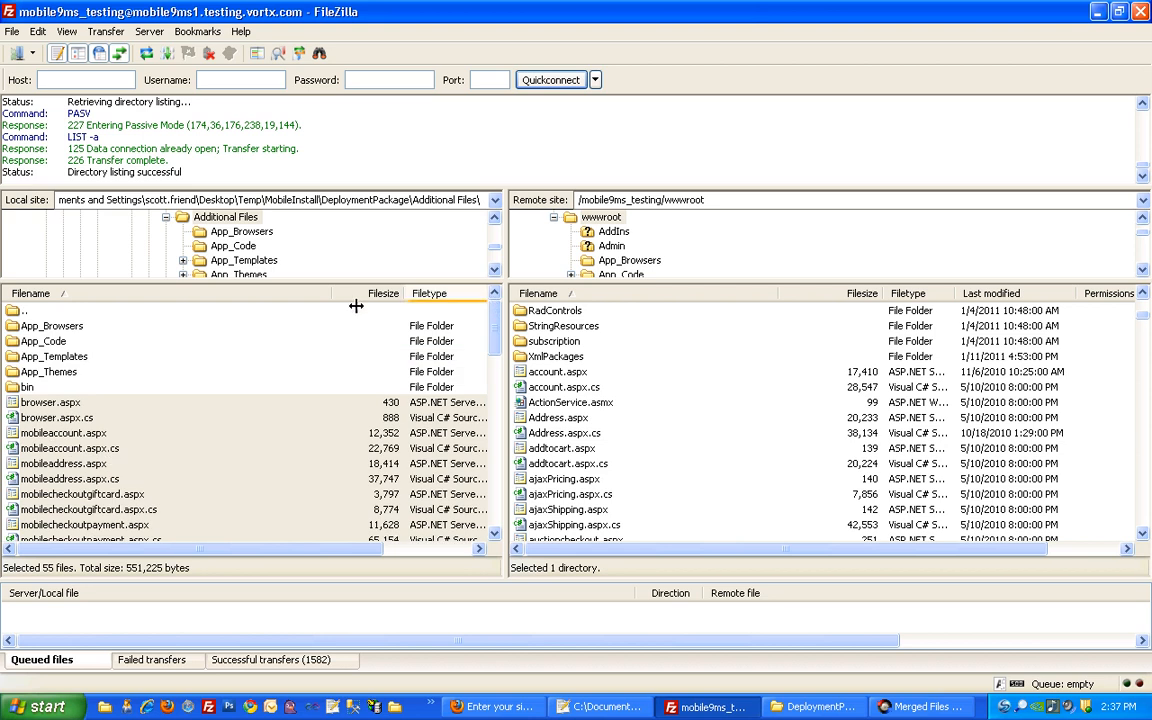
{"action": "double_click", "coordinate": [24, 311]}
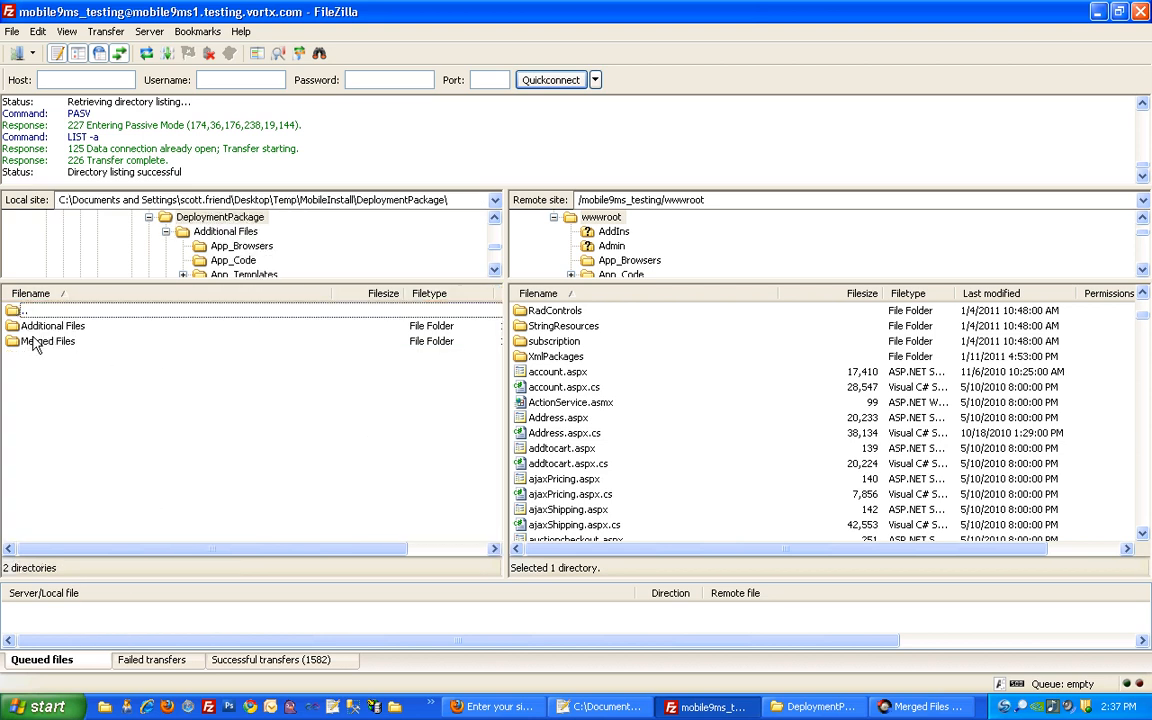
Upload ShowEntityPage.cs and SkinBase.cs from Merged Files\App_Code, overwriting the server's App_Code copies
{"action": "double_click", "coordinate": [35, 343]}
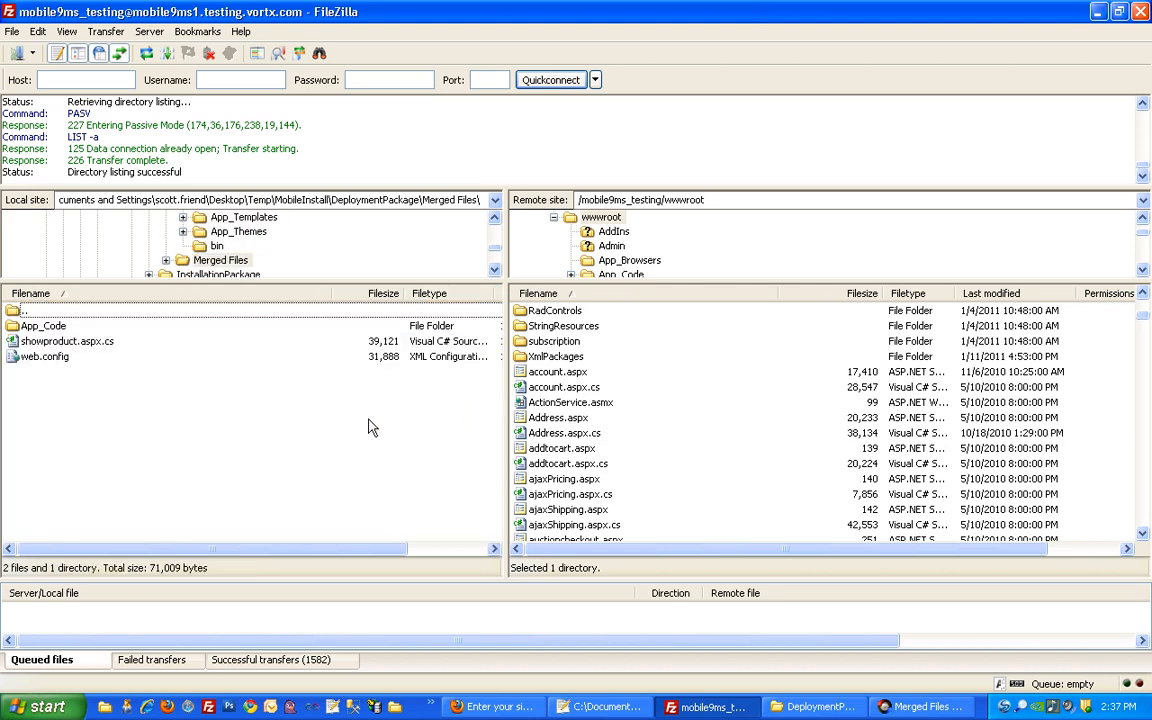
{"action": "left_click", "coordinate": [60, 327]}
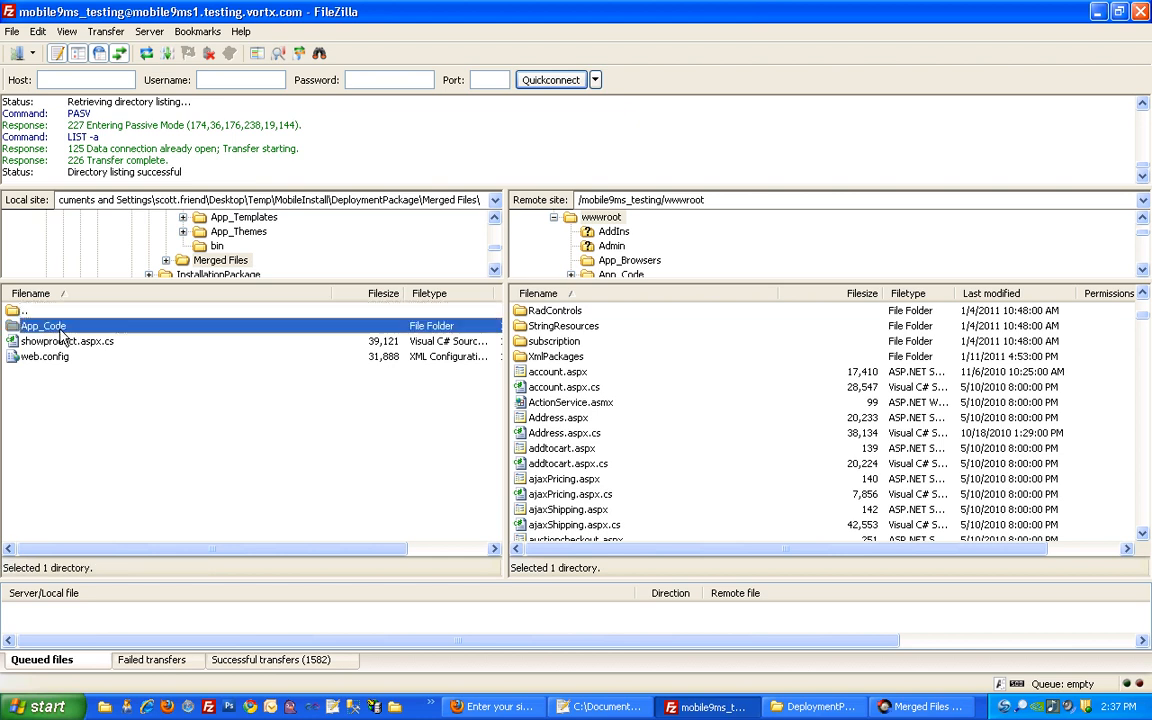
{"action": "double_click", "coordinate": [59, 328]}
{"action": "left_click", "coordinate": [1118, 343]}
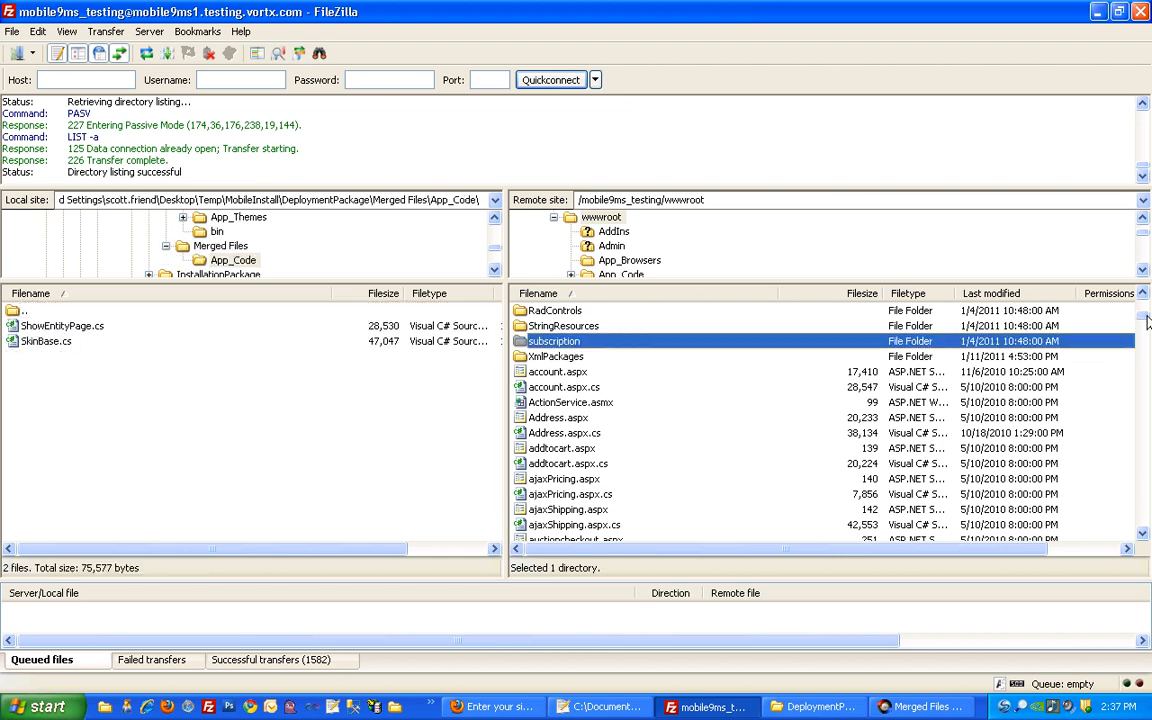
{"action": "left_click_drag", "start_coordinate": [1148, 320], "coordinate": [1140, 303]}
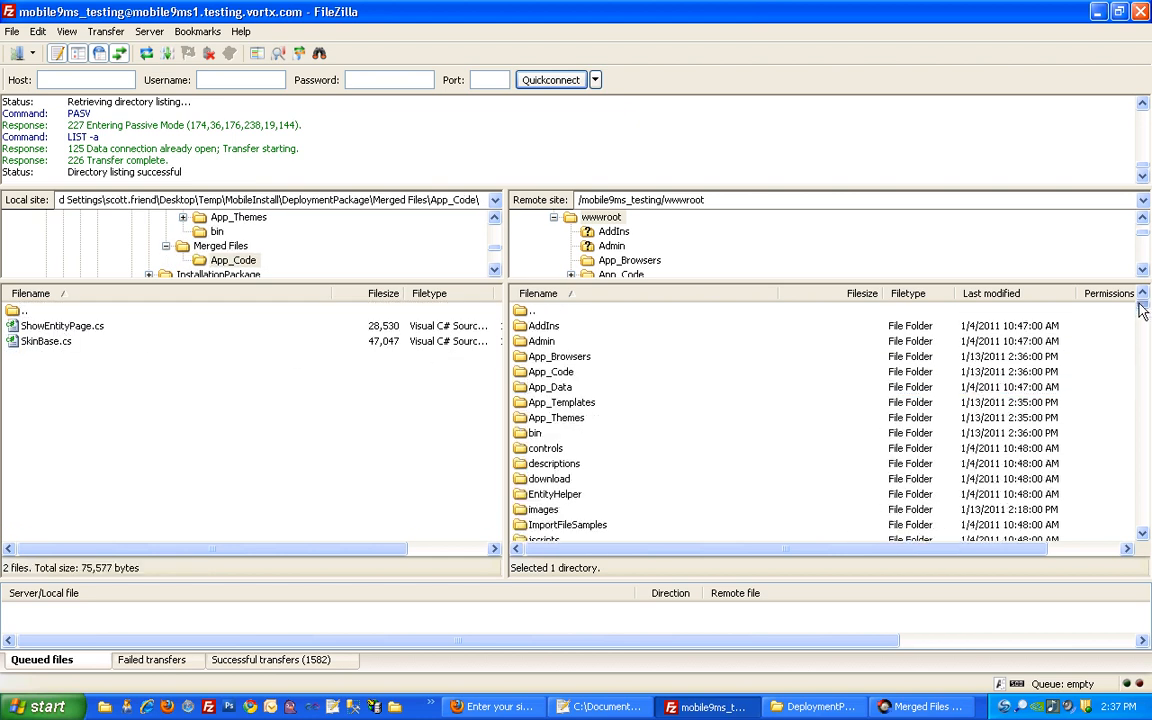
{"action": "double_click", "coordinate": [565, 370]}
{"action": "left_click", "coordinate": [84, 330]}
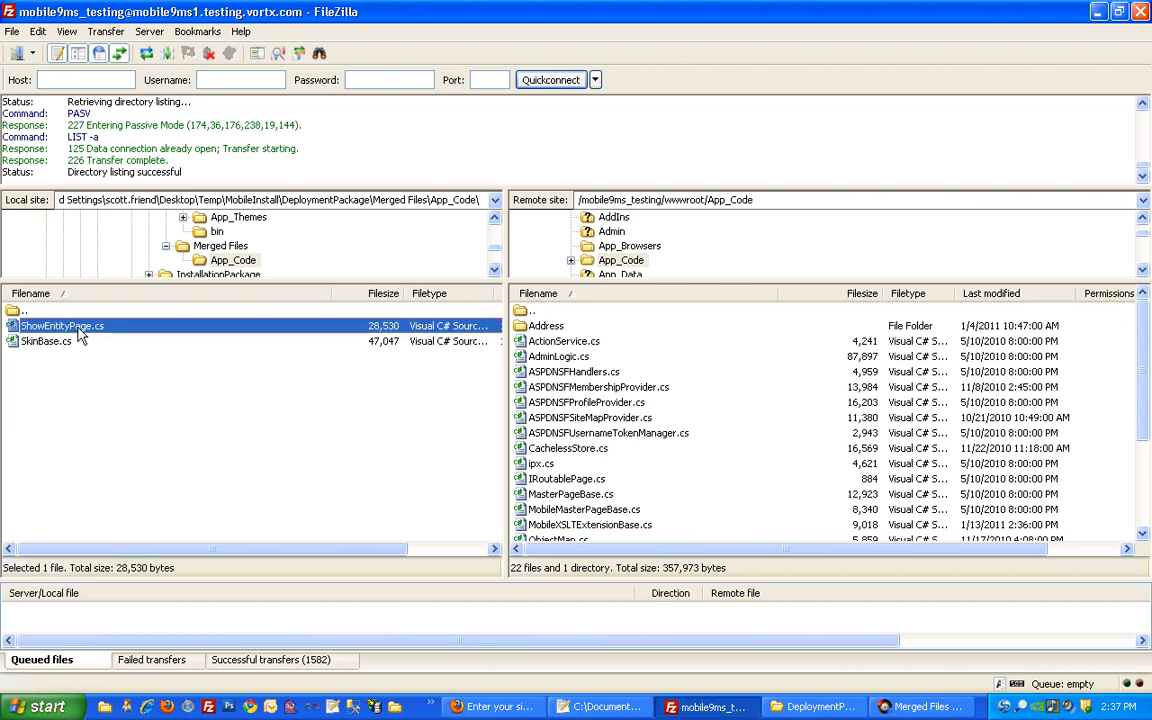
{"action": "left_click", "coordinate": [44, 342], "text": "shift"}
{"action": "left_click_drag", "start_coordinate": [40, 330], "coordinate": [560, 380]}
{"action": "left_click", "coordinate": [773, 398]}
{"action": "left_click", "coordinate": [788, 415]}
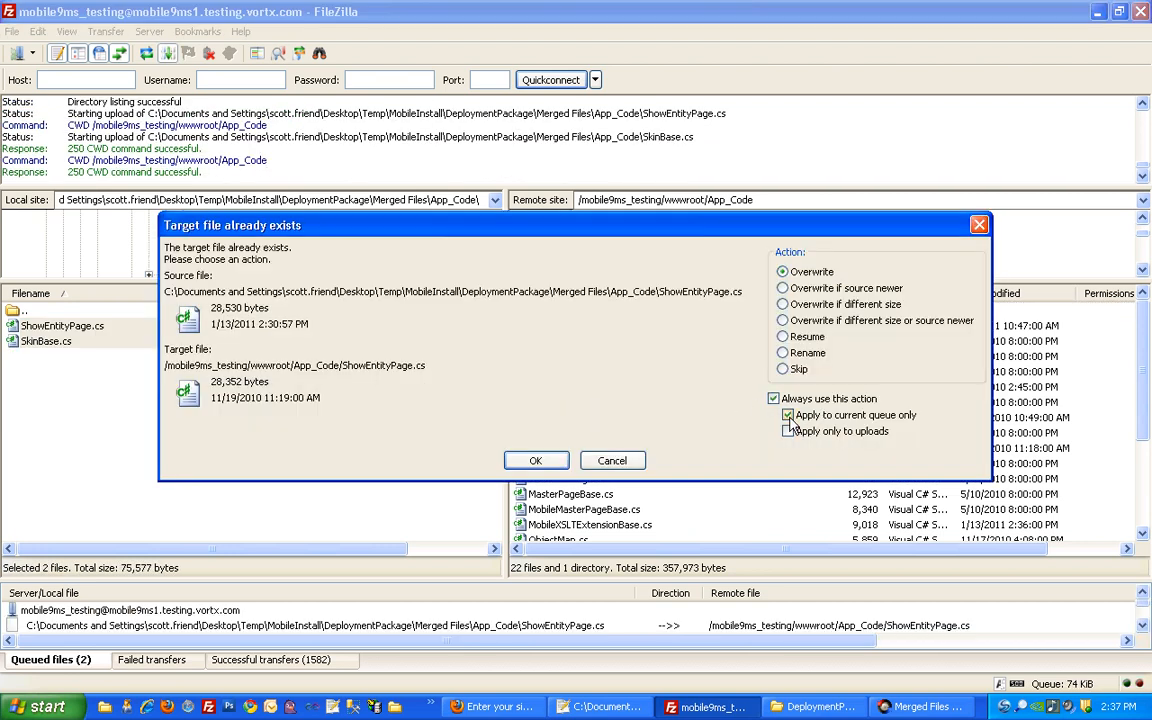
{"action": "left_click", "coordinate": [535, 459]}
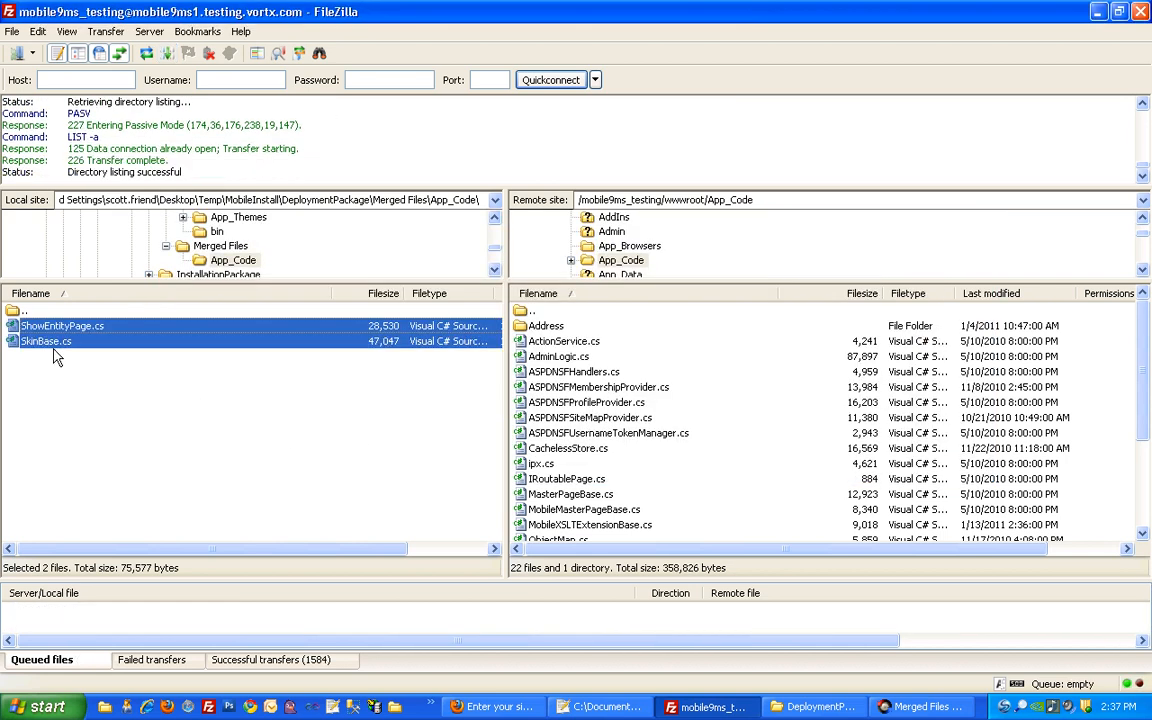
Upload showproduct.aspx.cs and web.config into wwwroot, overwriting the existing server files
{"action": "double_click", "coordinate": [14, 314]}
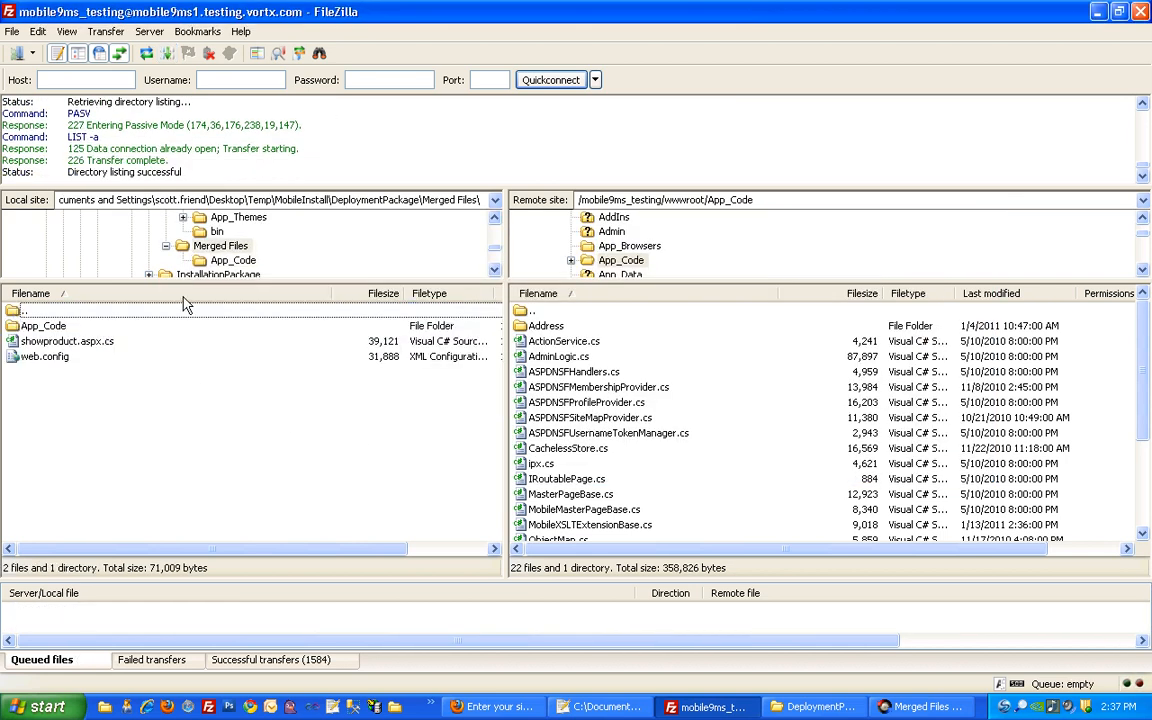
{"action": "double_click", "coordinate": [530, 314]}
{"action": "left_click", "coordinate": [76, 342]}
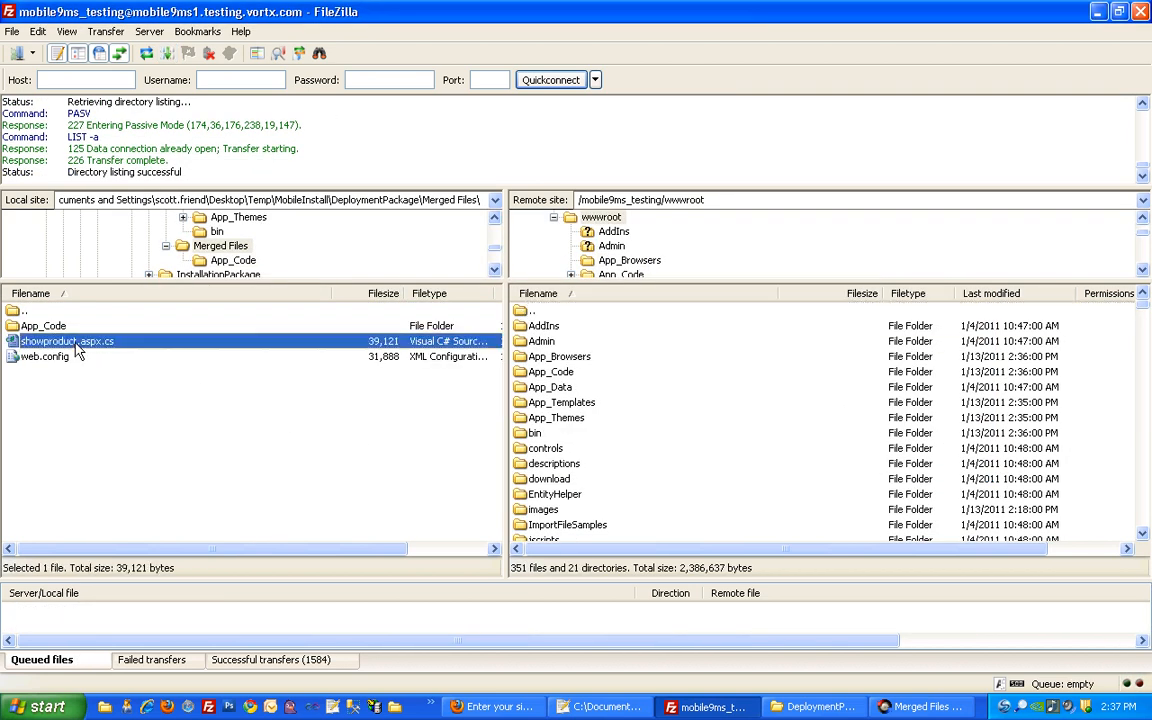
{"action": "left_click", "coordinate": [59, 358], "text": "ctrl"}
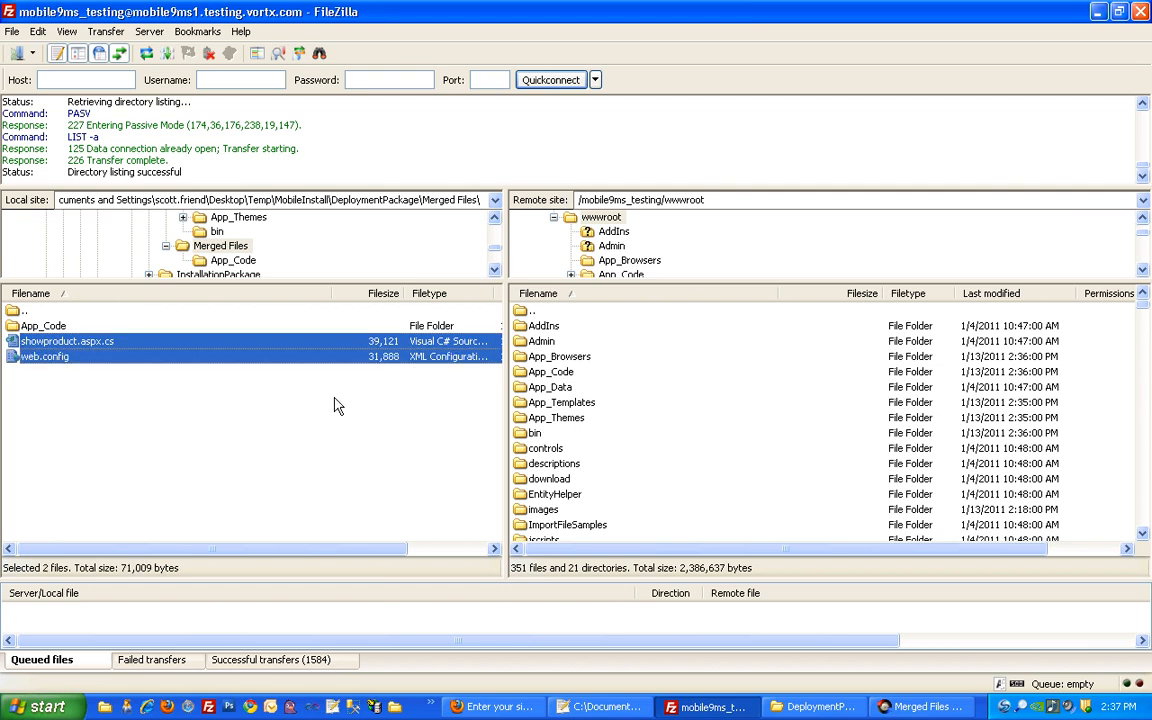
{"action": "left_click", "coordinate": [519, 418]}
{"action": "scroll", "coordinate": [519, 437], "scroll_direction": "down", "scroll_amount": 3}
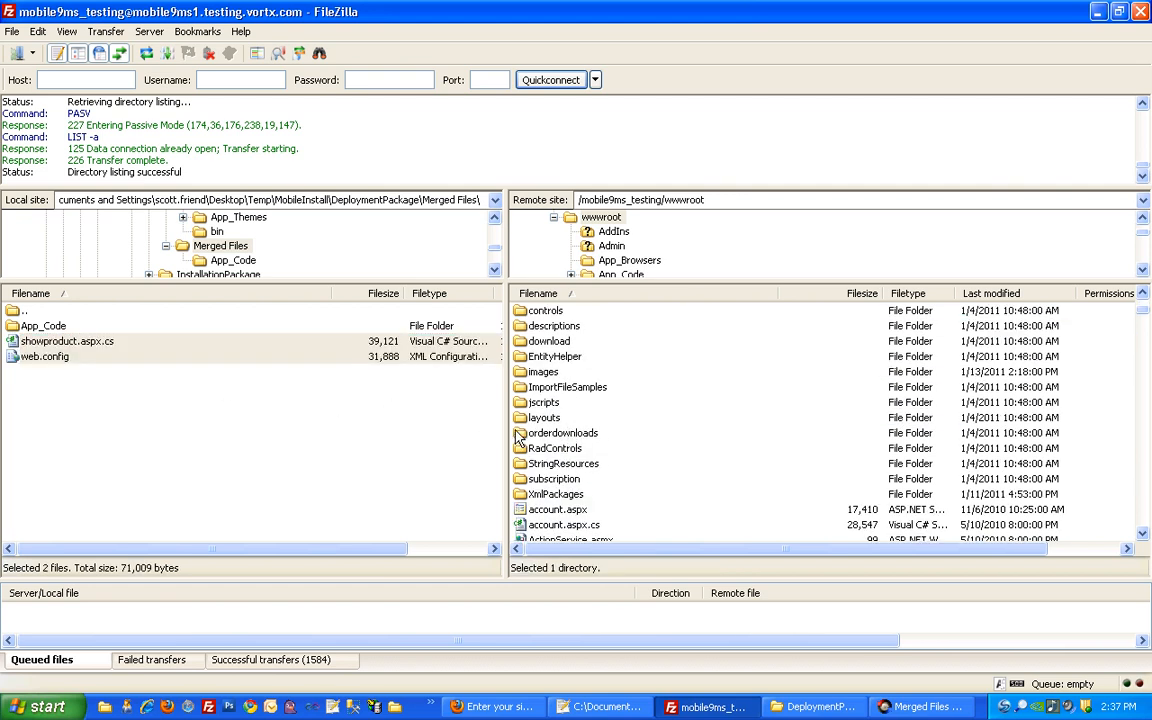
{"action": "left_click_drag", "start_coordinate": [45, 341], "coordinate": [541, 520]}
{"action": "left_click", "coordinate": [755, 399]}
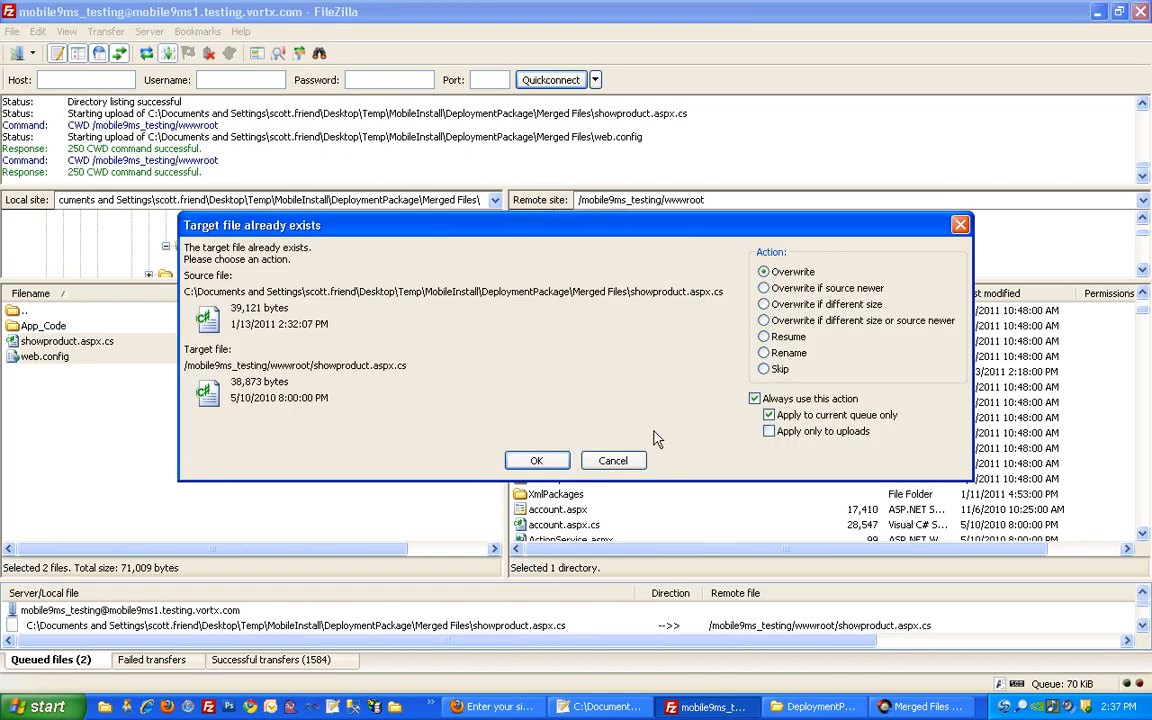
{"action": "left_click", "coordinate": [537, 461]}
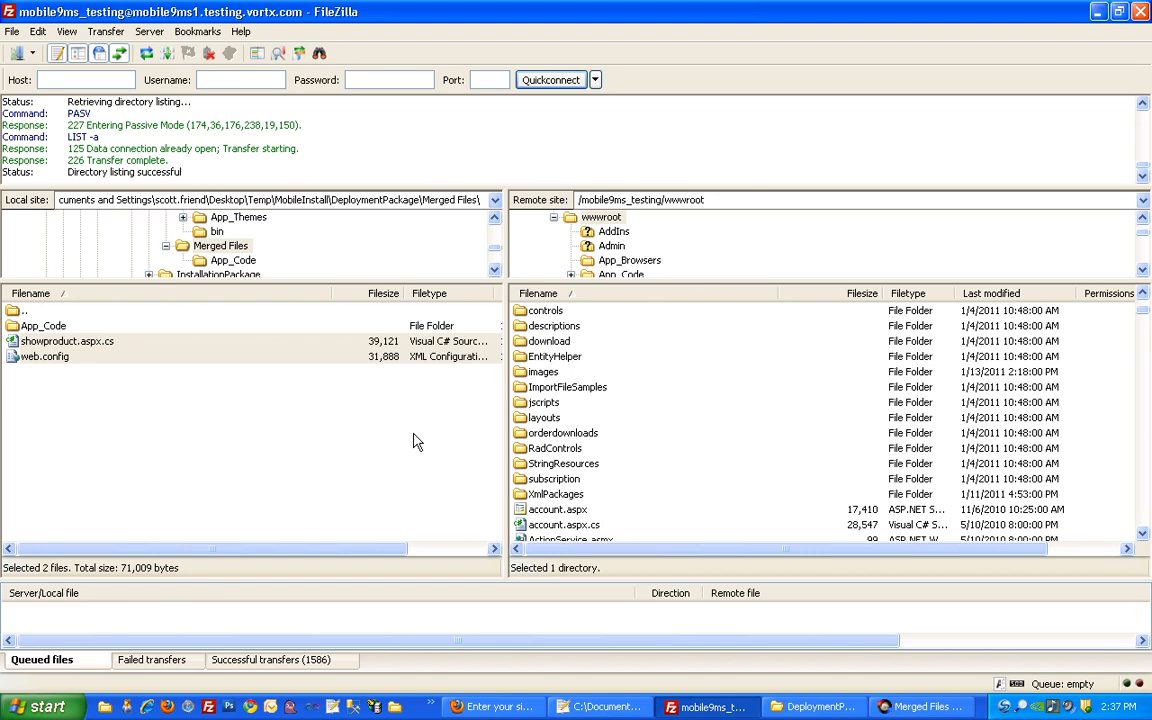
Reload the Default Store home page in Firefox and compare it with the admin dashboard tab
{"action": "left_click", "coordinate": [495, 706]}
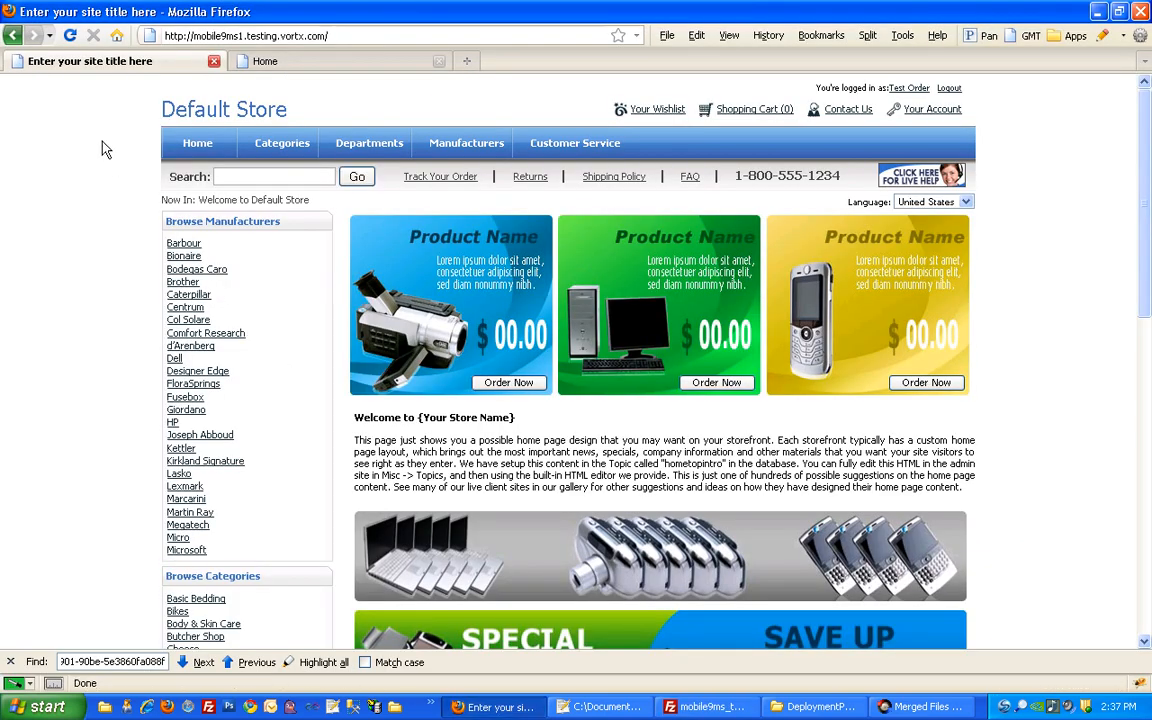
{"action": "left_click", "coordinate": [70, 35]}
{"action": "left_click", "coordinate": [267, 62]}
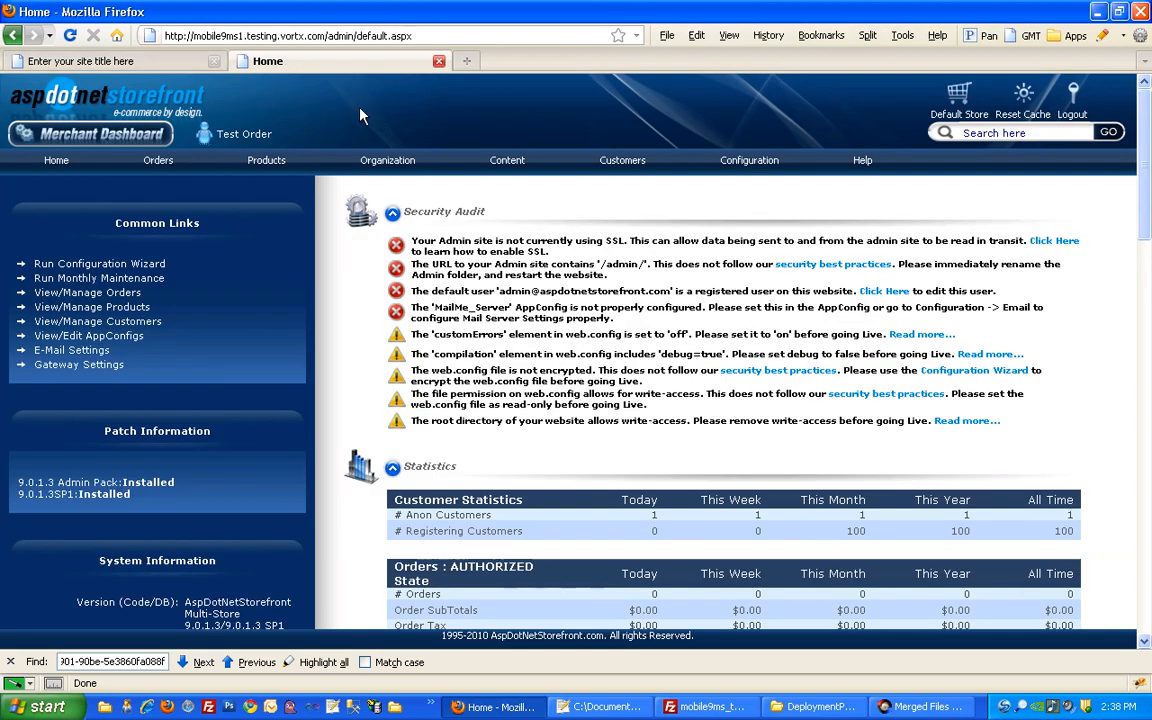
{"action": "left_click", "coordinate": [85, 60]}
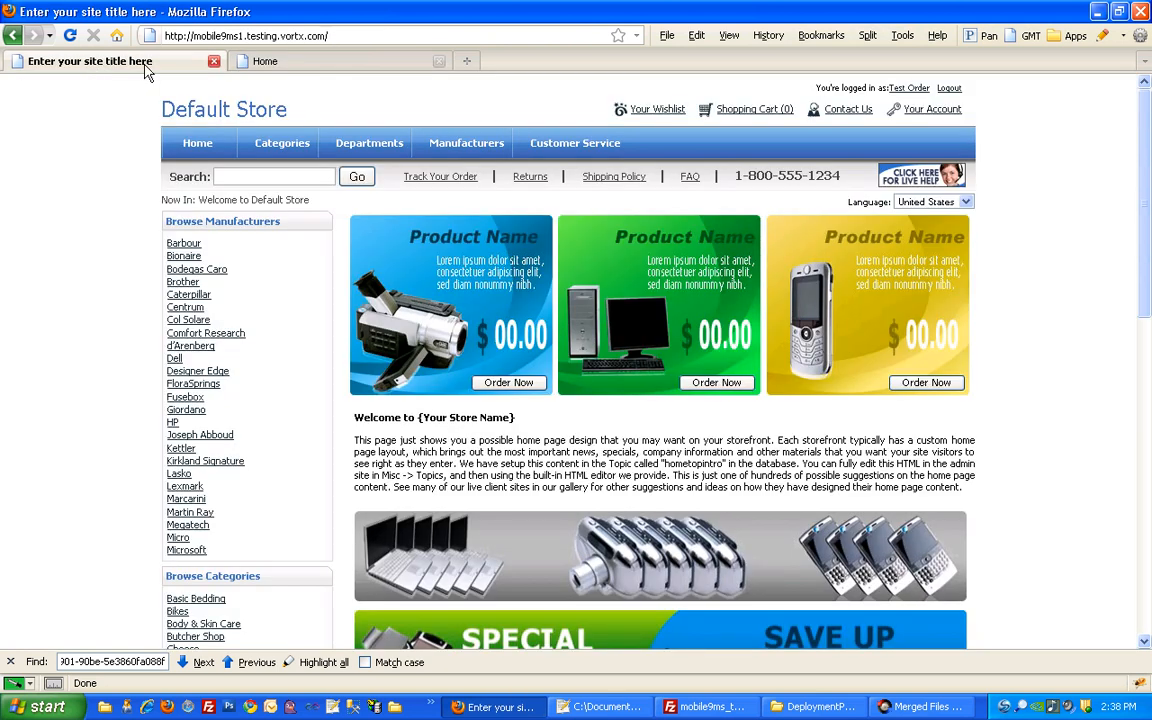
{"action": "left_click", "coordinate": [258, 61]}
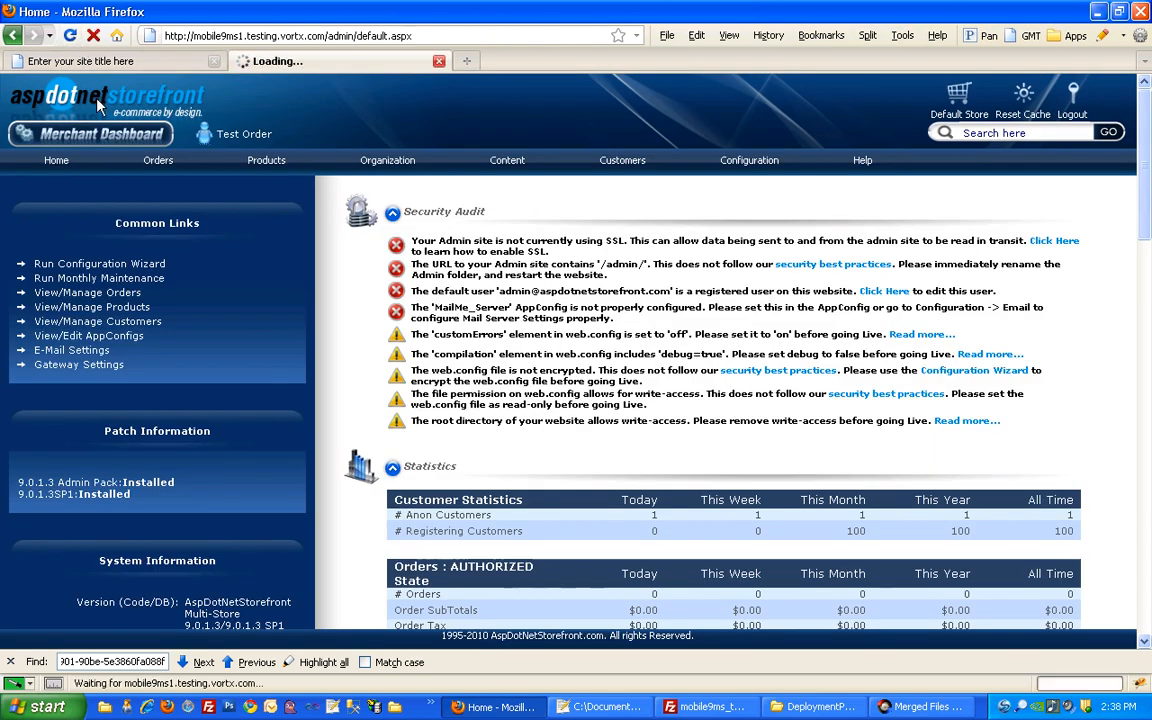
{"action": "left_click", "coordinate": [86, 62]}
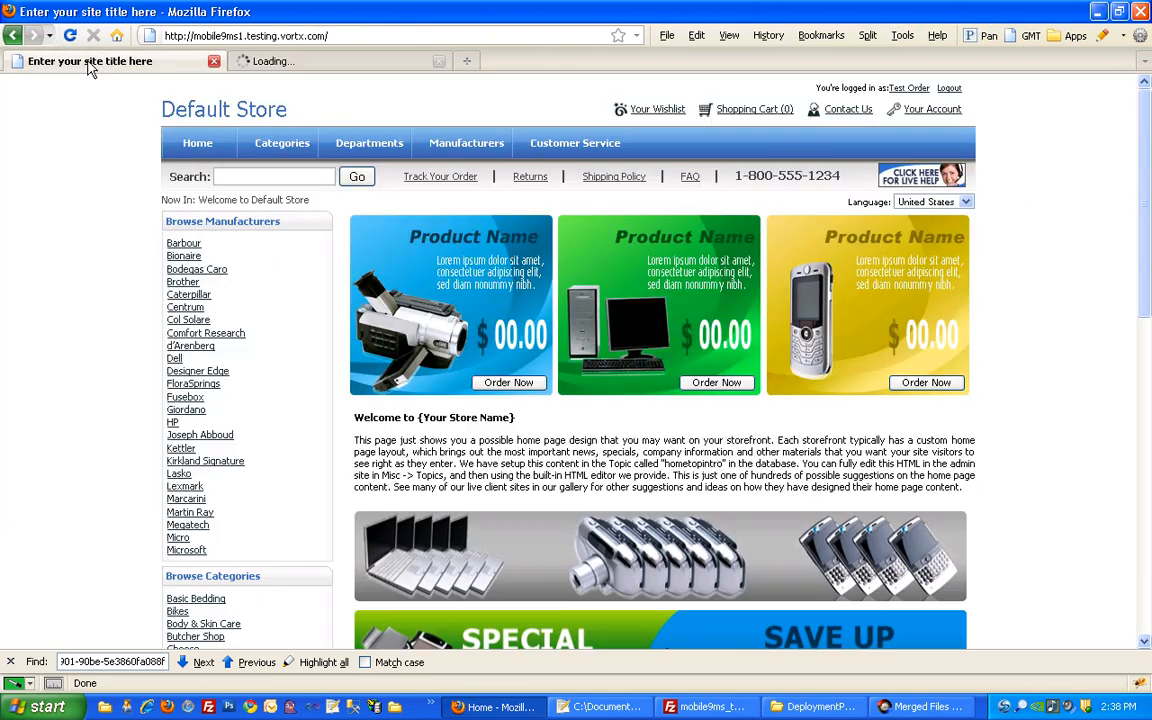
Load mobilego.aspx on the store's address, then return to the admin dashboard tab
{"action": "left_click", "coordinate": [376, 35]}
{"action": "left_click", "coordinate": [376, 35]}
{"action": "type", "text": "mobi"}
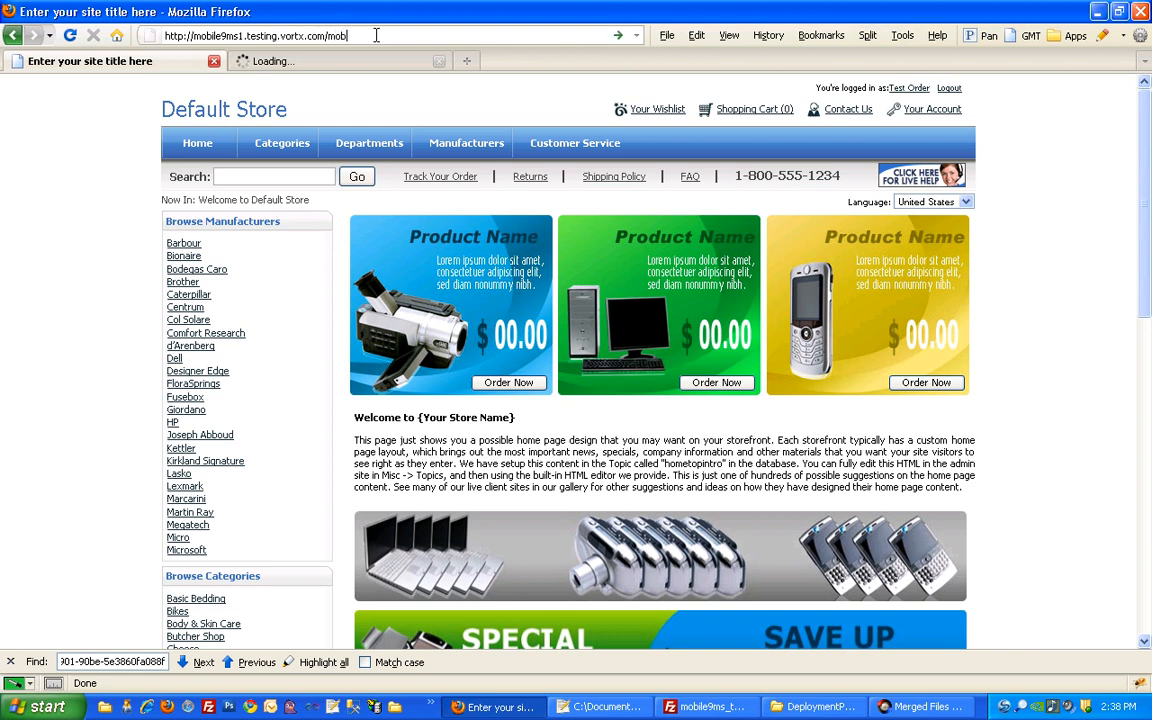
{"action": "type", "text": "lego.aspx"}
{"action": "key", "text": "Return"}
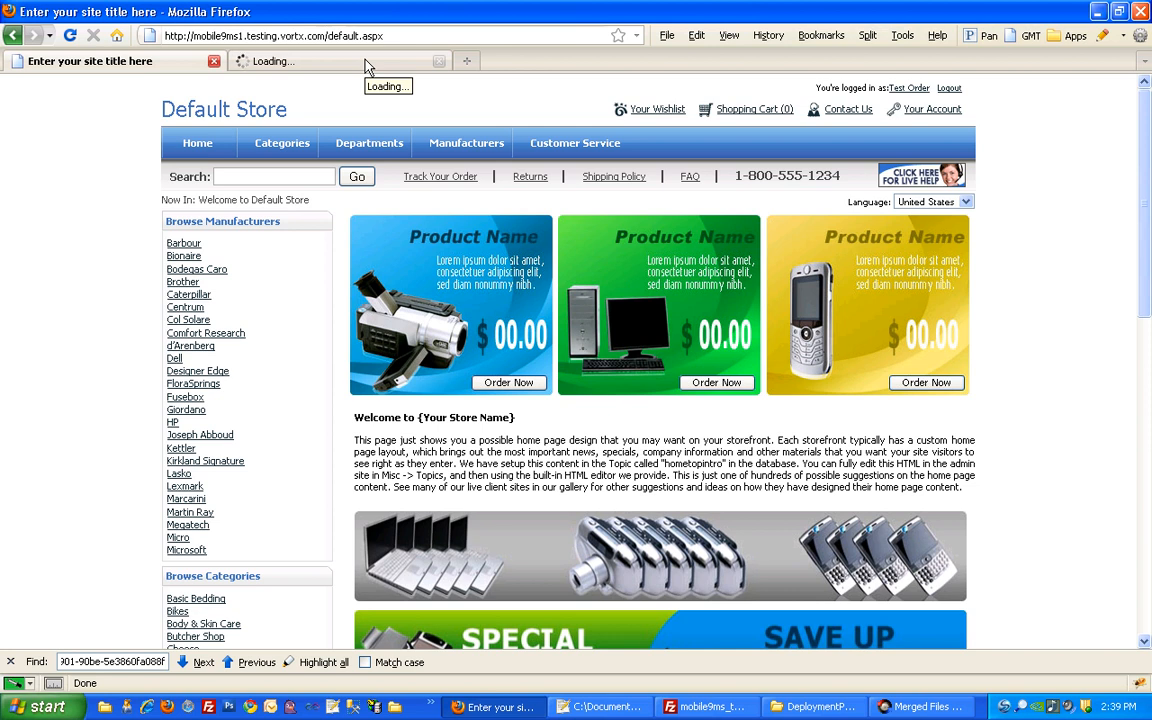
{"action": "left_click", "coordinate": [364, 64]}
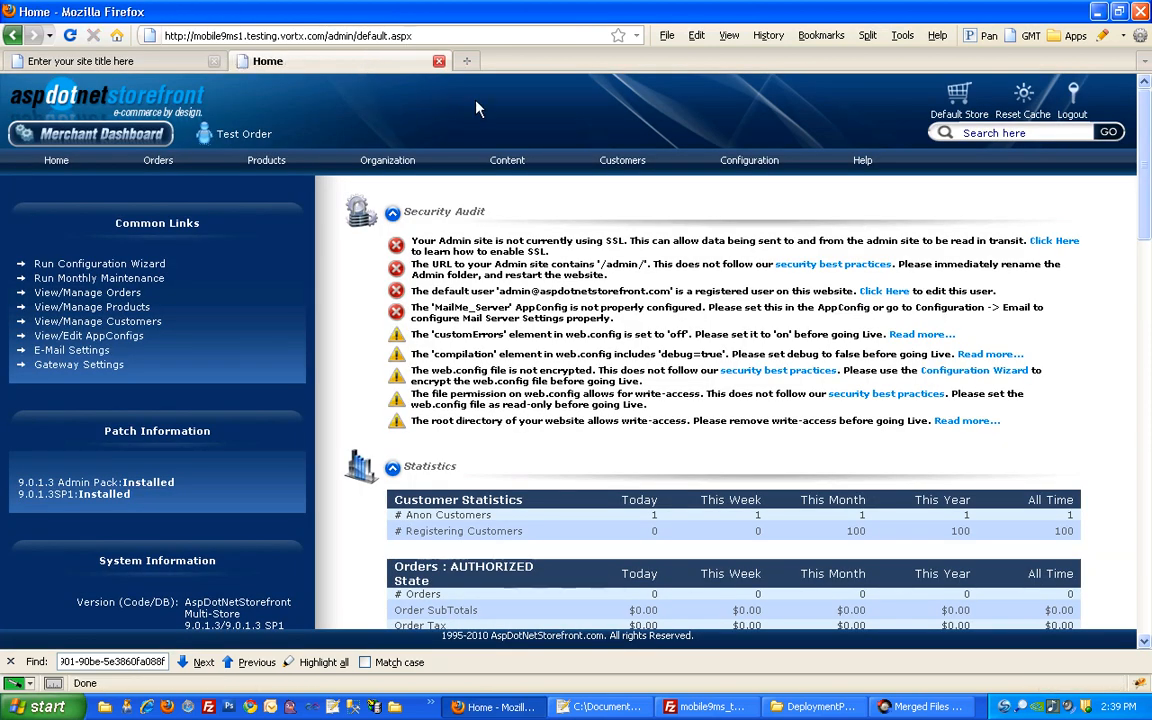
Open AppConfig Parameters from the admin menu, listing all 992 settings across all groups and stores
{"action": "mouse_move", "coordinate": [748, 162]}
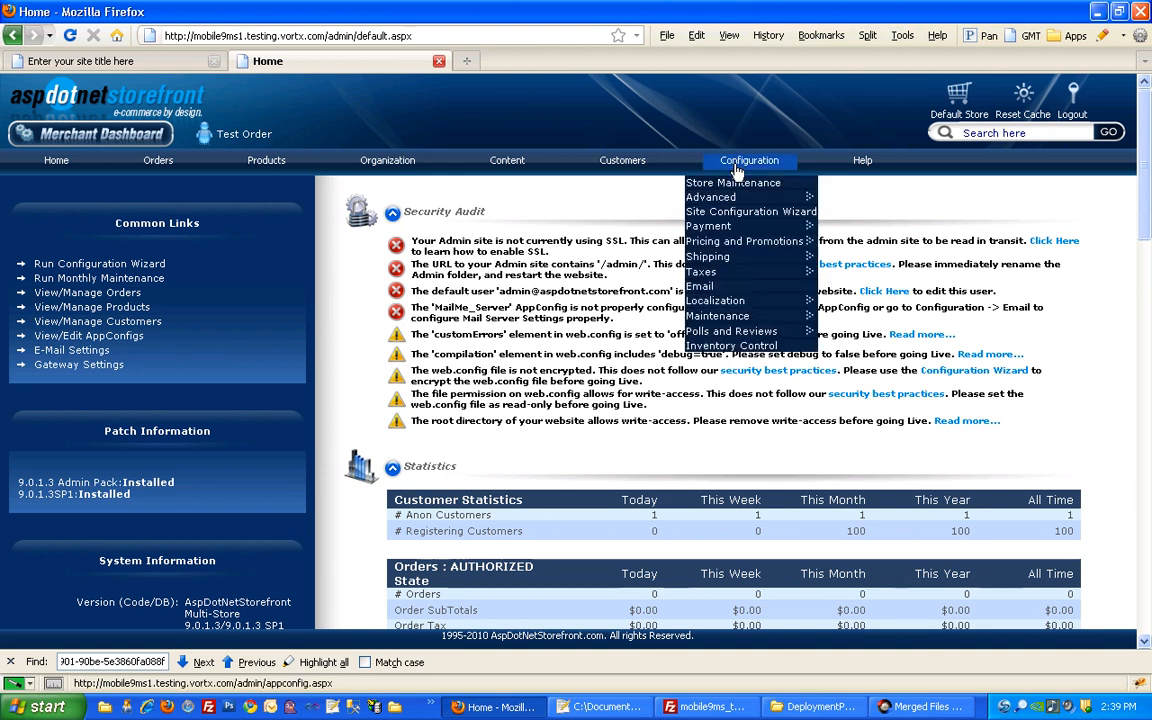
{"action": "mouse_move", "coordinate": [742, 201]}
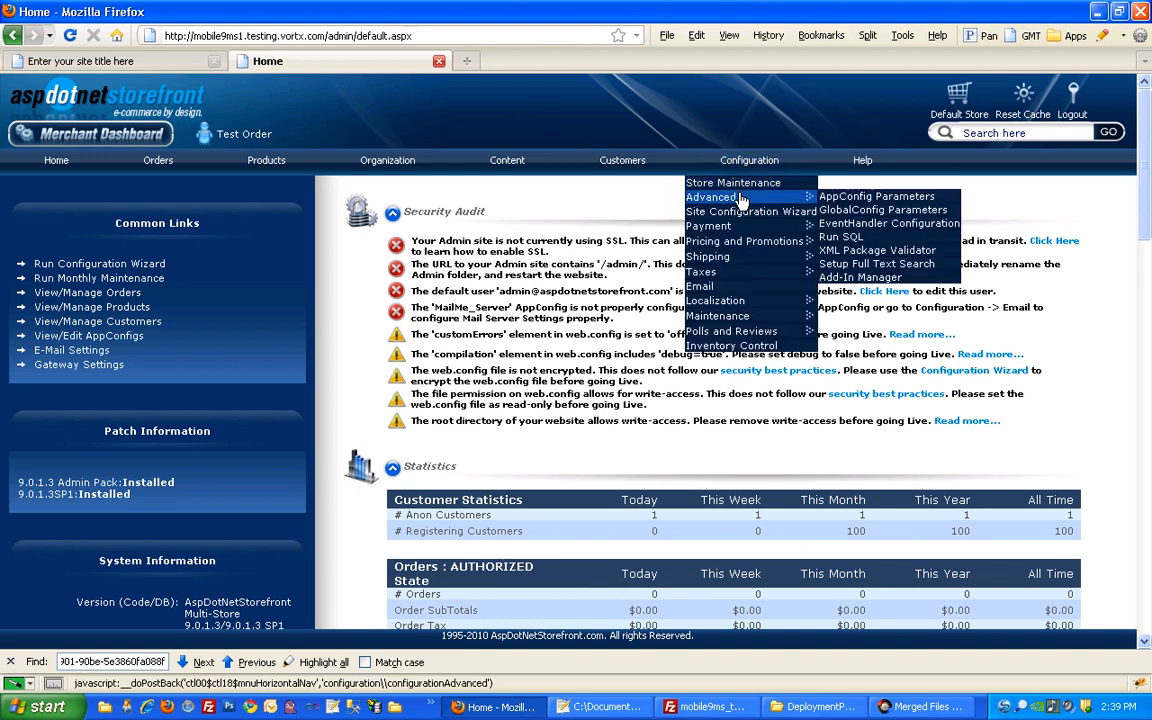
{"action": "left_click", "coordinate": [742, 201]}
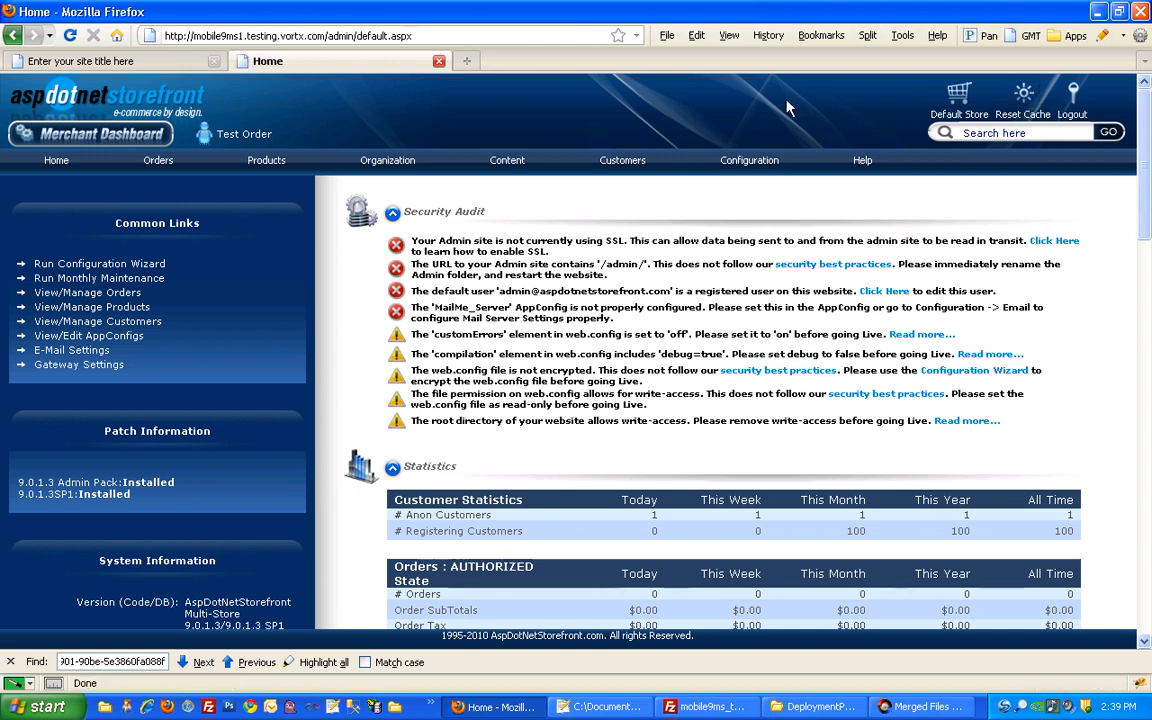
{"action": "mouse_move", "coordinate": [749, 160]}
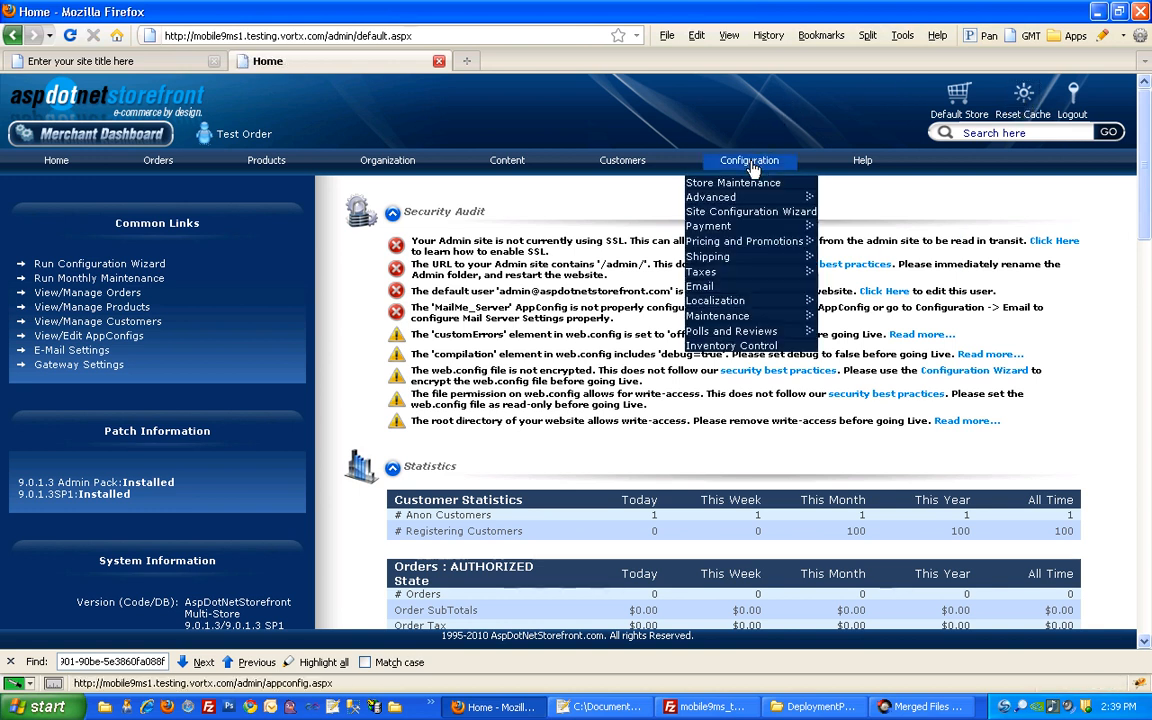
{"action": "mouse_move", "coordinate": [778, 206]}
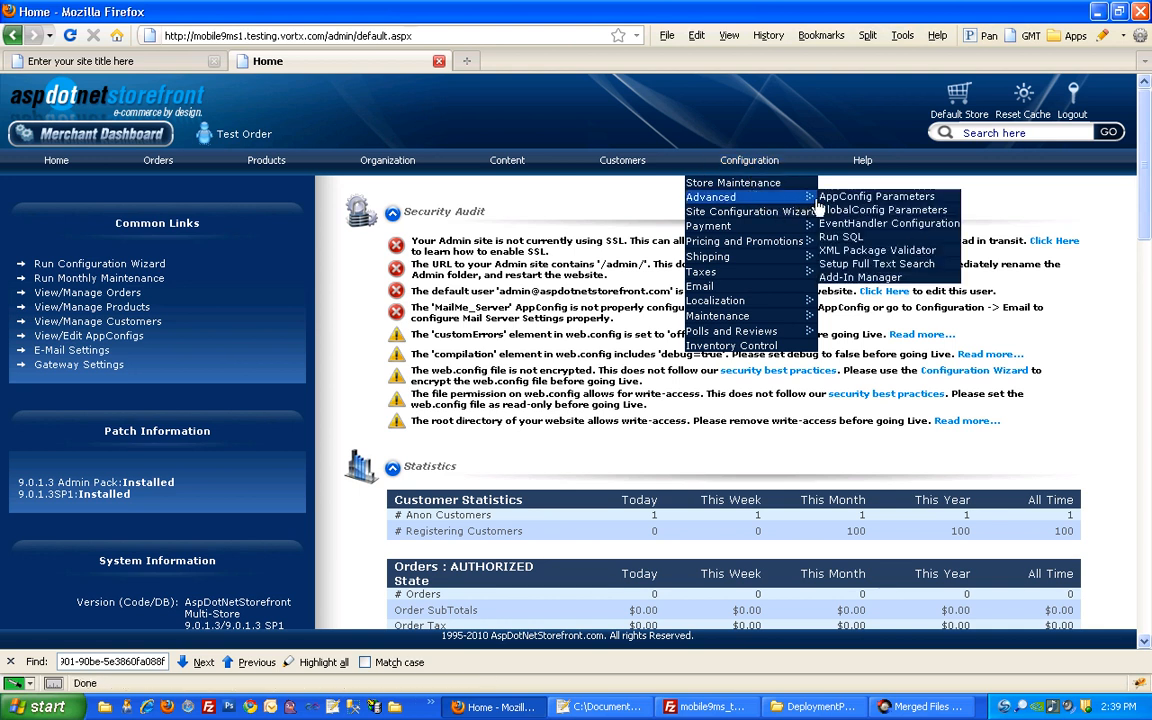
{"action": "left_click", "coordinate": [822, 196]}
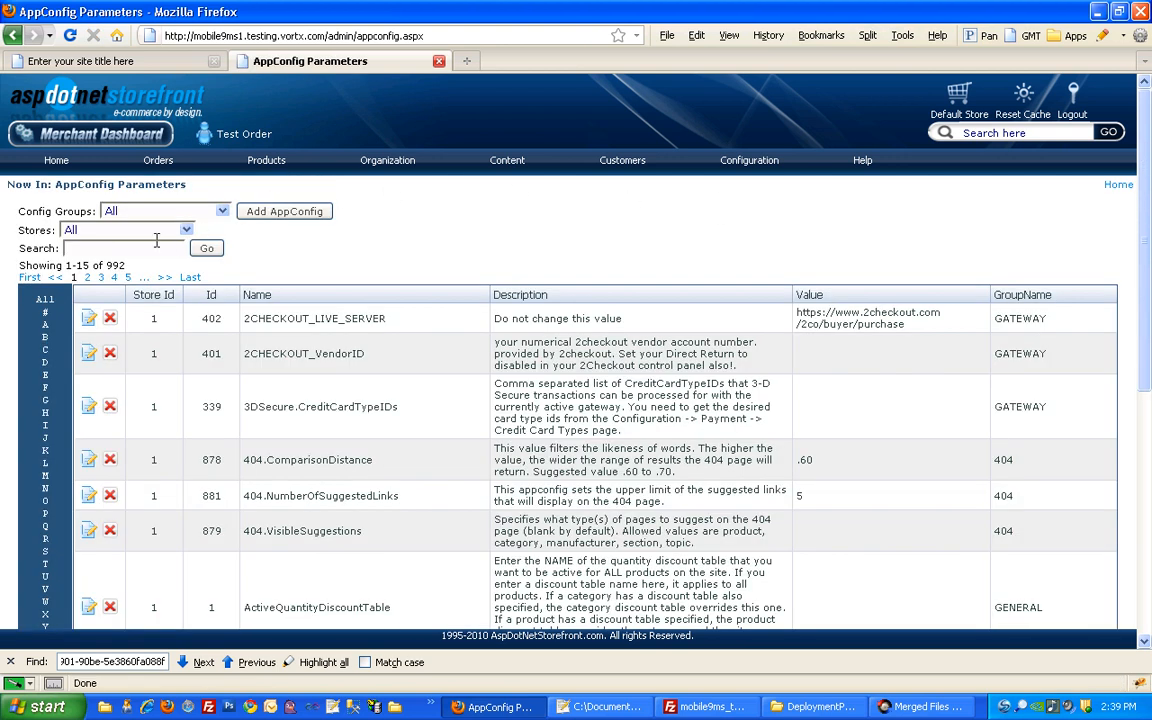
Search the AppConfigs for 'mobile.' and scroll through the 24 mobile settings
{"action": "type", "text": "mobile."}
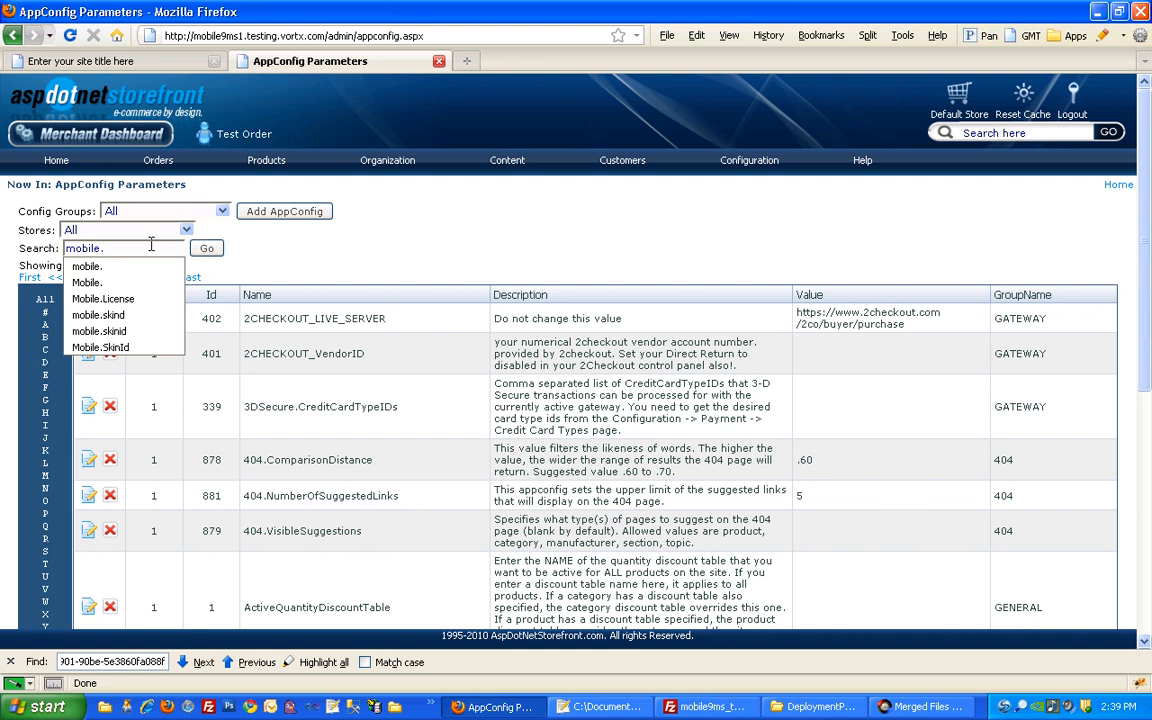
{"action": "key", "text": "Return"}
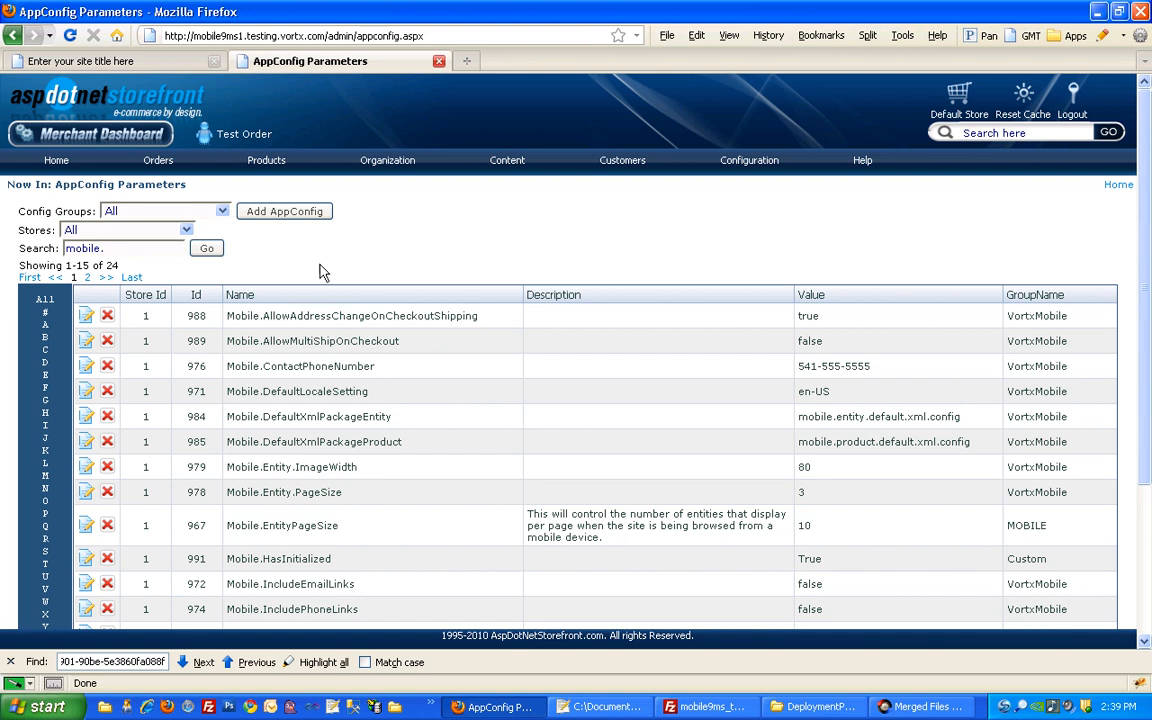
{"action": "scroll", "coordinate": [389, 285], "scroll_direction": "down", "scroll_amount": 2}
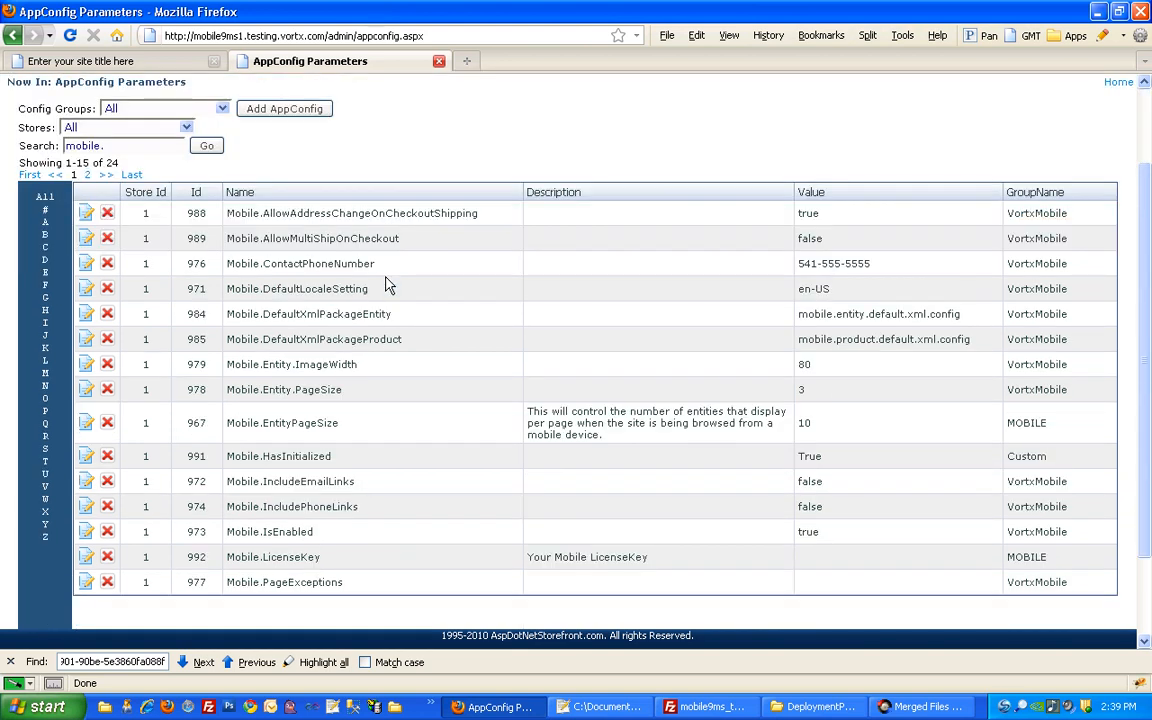
{"action": "scroll", "coordinate": [393, 285], "scroll_direction": "down", "scroll_amount": 2}
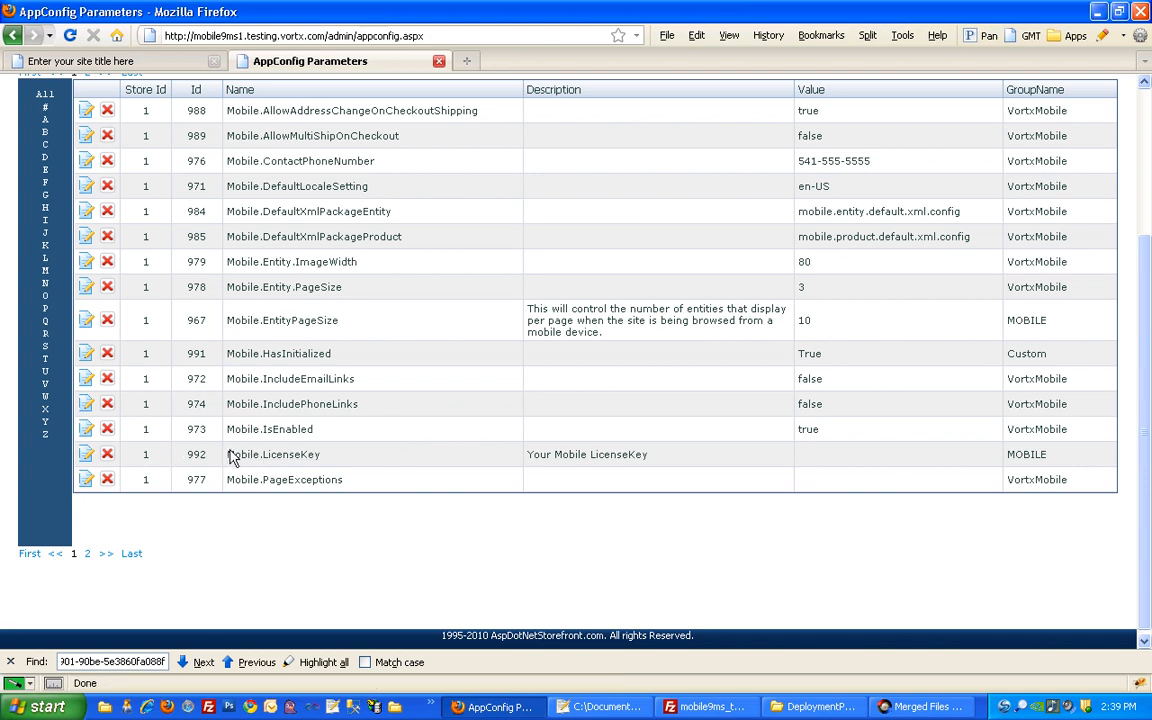
{"action": "left_click", "coordinate": [598, 706]}
Copy the licence key from line 5 of the text file and save it as Mobile.LicenseKey's value
{"action": "left_click_drag", "start_coordinate": [334, 165], "coordinate": [49, 170]}
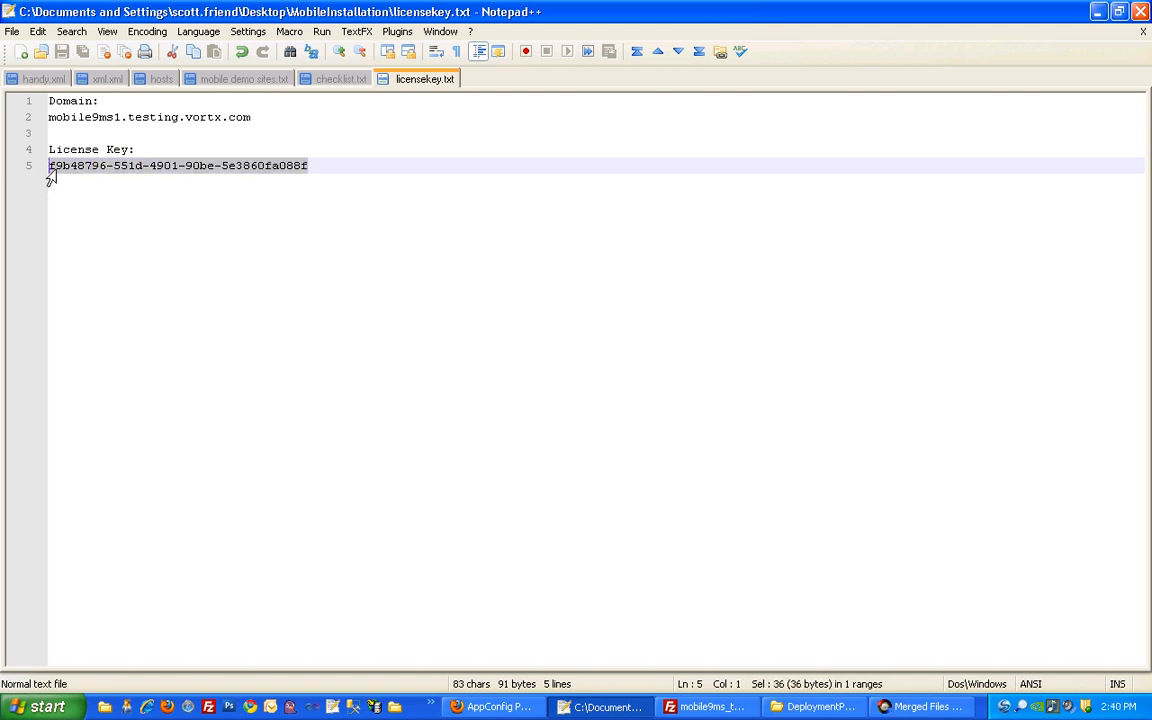
{"action": "right_click", "coordinate": [56, 173]}
{"action": "left_click", "coordinate": [91, 199]}
{"action": "left_click", "coordinate": [492, 706]}
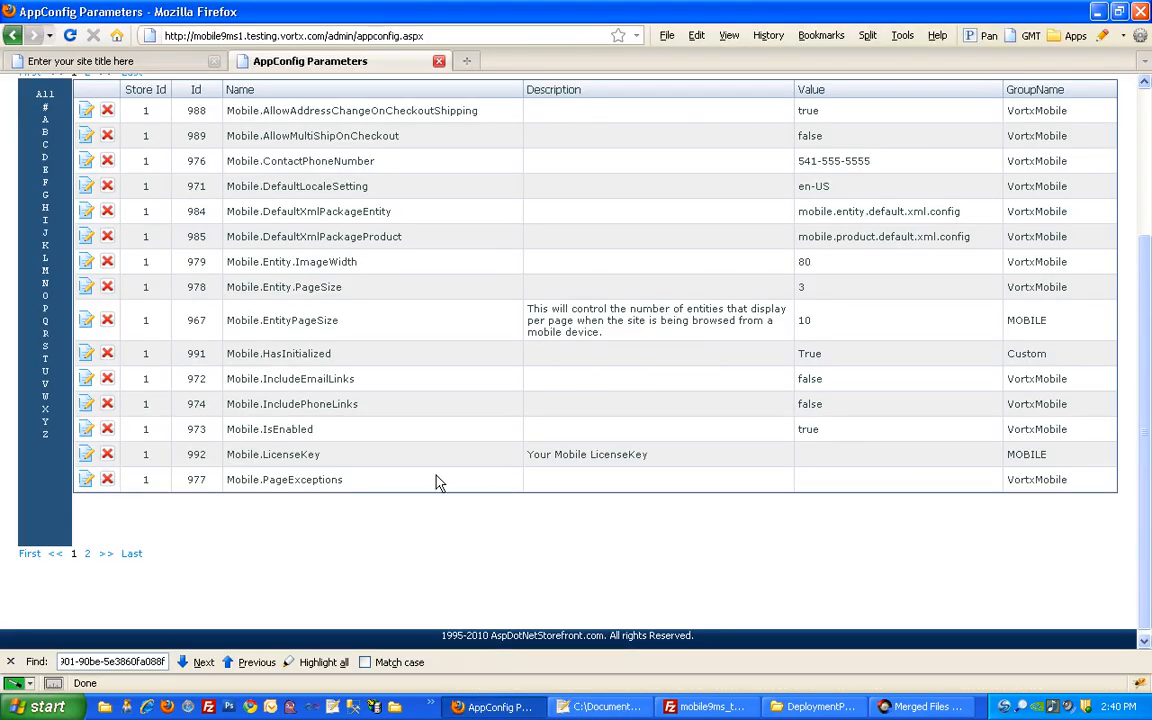
{"action": "left_click", "coordinate": [87, 455]}
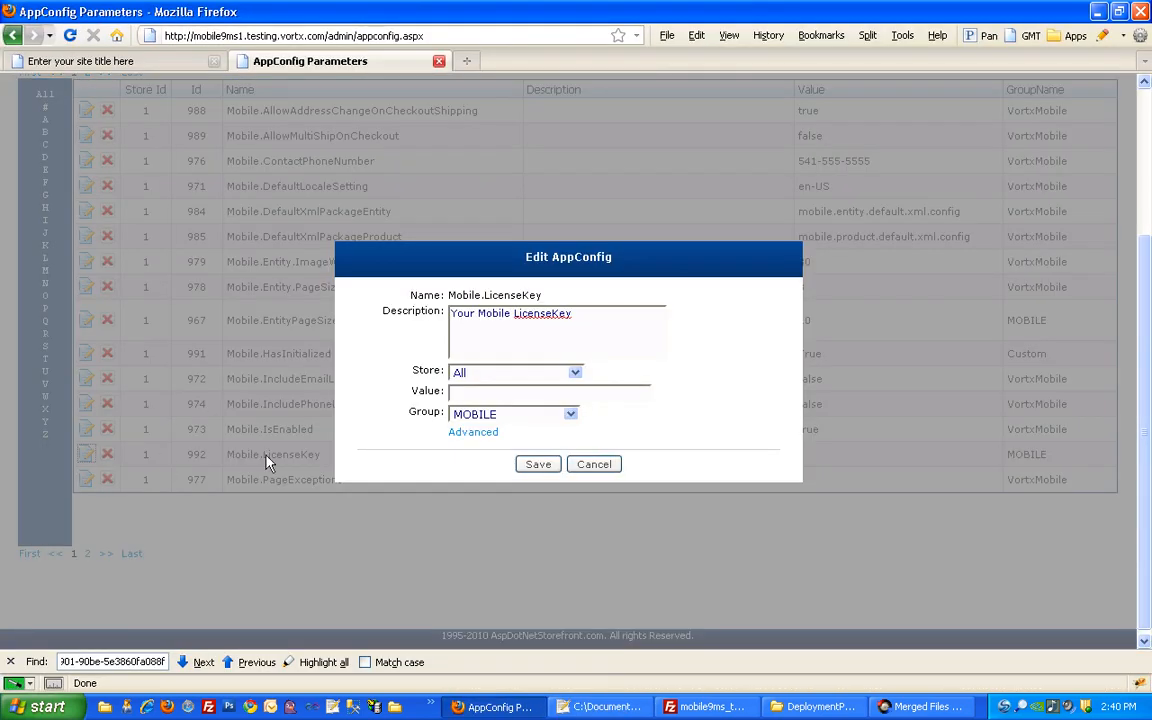
{"action": "left_click", "coordinate": [458, 390]}
{"action": "key", "text": "ctrl+v"}
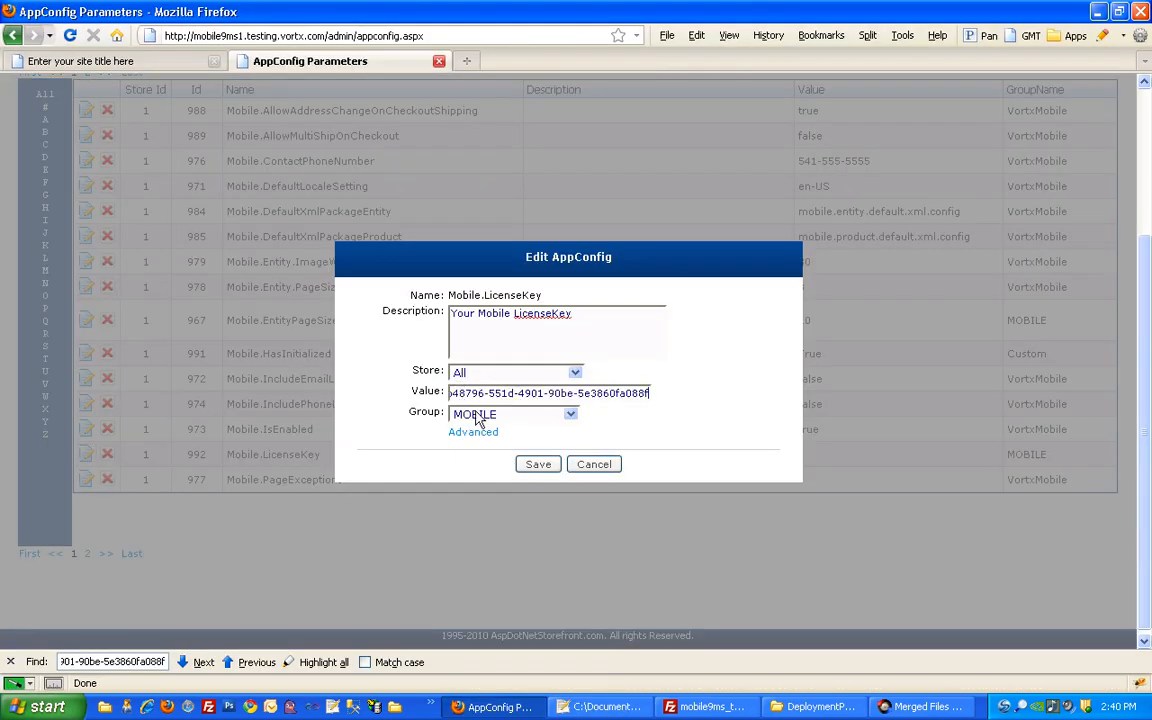
{"action": "left_click", "coordinate": [538, 464]}
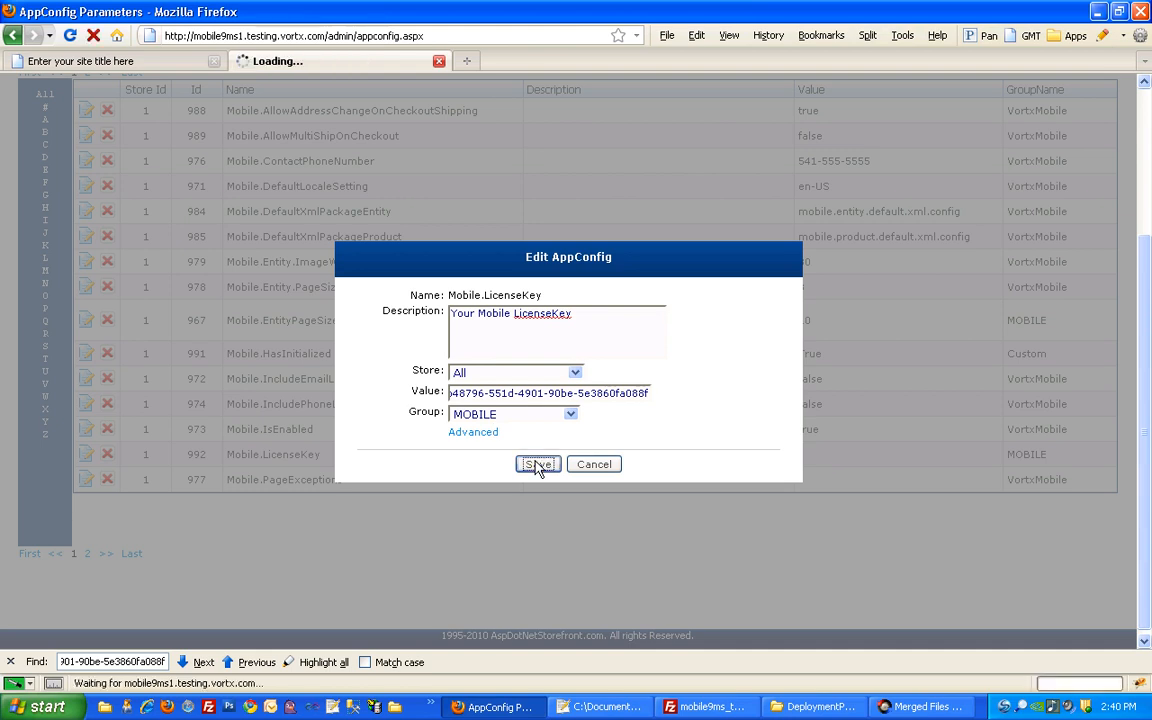
{"action": "scroll", "coordinate": [537, 467], "scroll_direction": "down", "scroll_amount": 4}
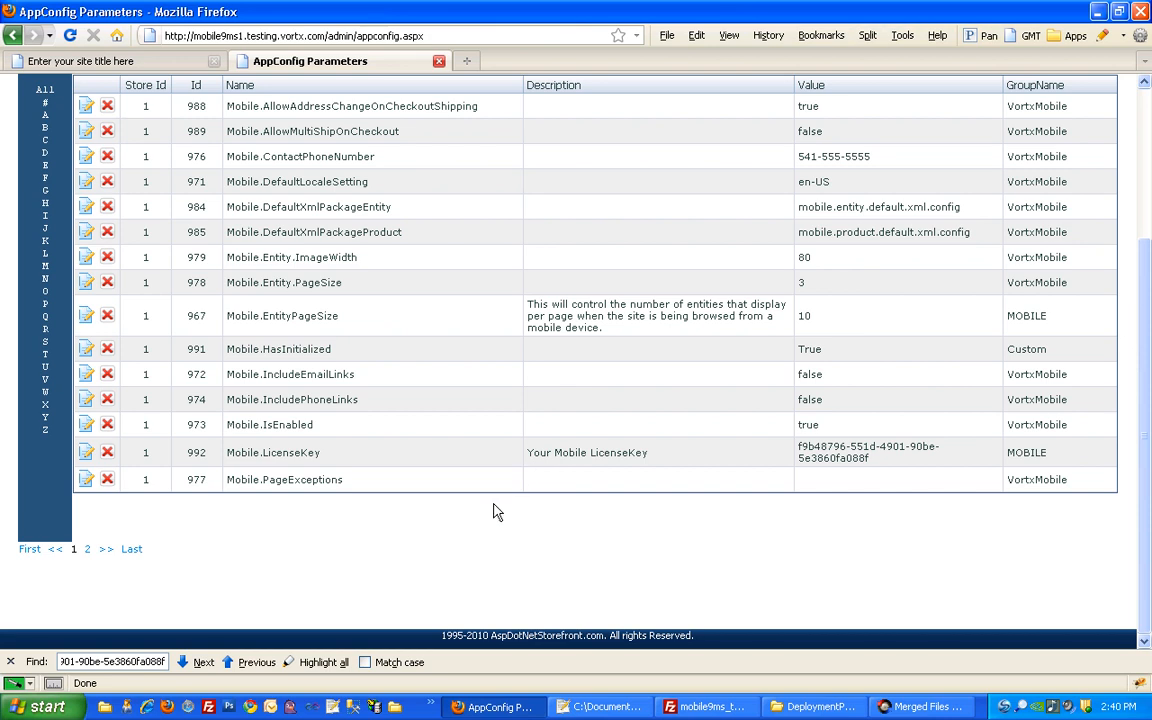
On page 2 of the mobile settings, change Mobile.SkinId from 2 to 3 and save
{"action": "scroll", "coordinate": [300, 540], "scroll_direction": "up", "scroll_amount": 2}
{"action": "scroll", "coordinate": [224, 600], "scroll_direction": "down", "scroll_amount": 2}
{"action": "left_click", "coordinate": [87, 549]}
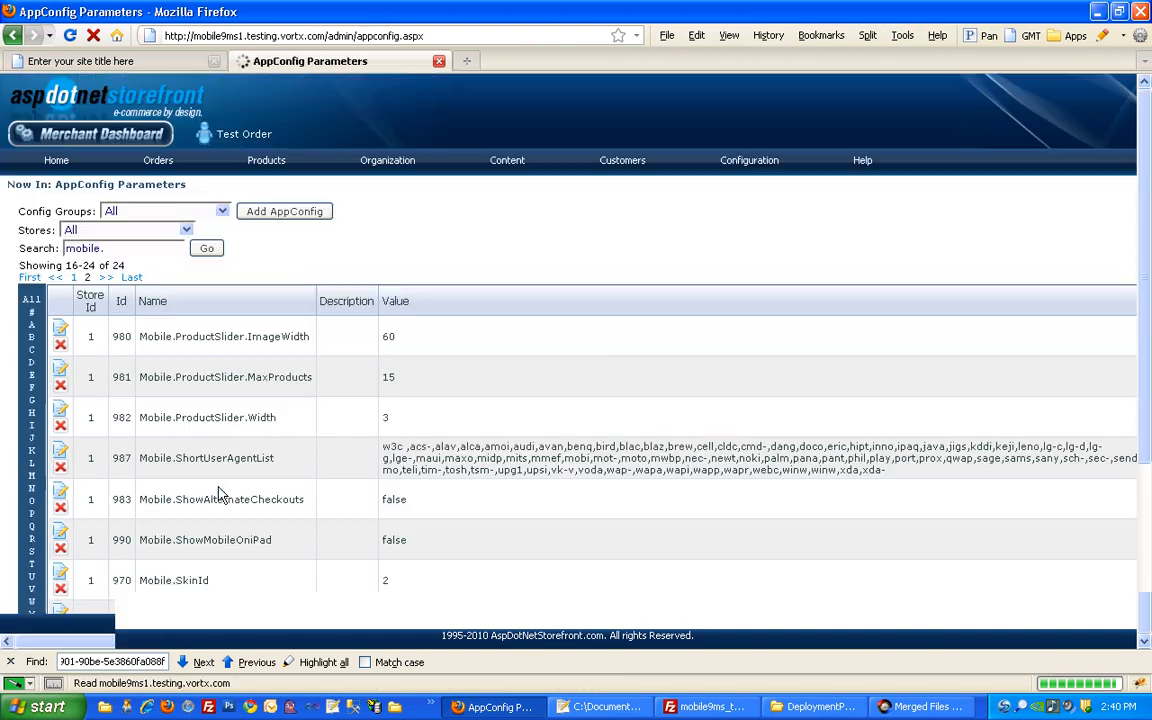
{"action": "scroll", "coordinate": [255, 497], "scroll_direction": "down", "scroll_amount": 4}
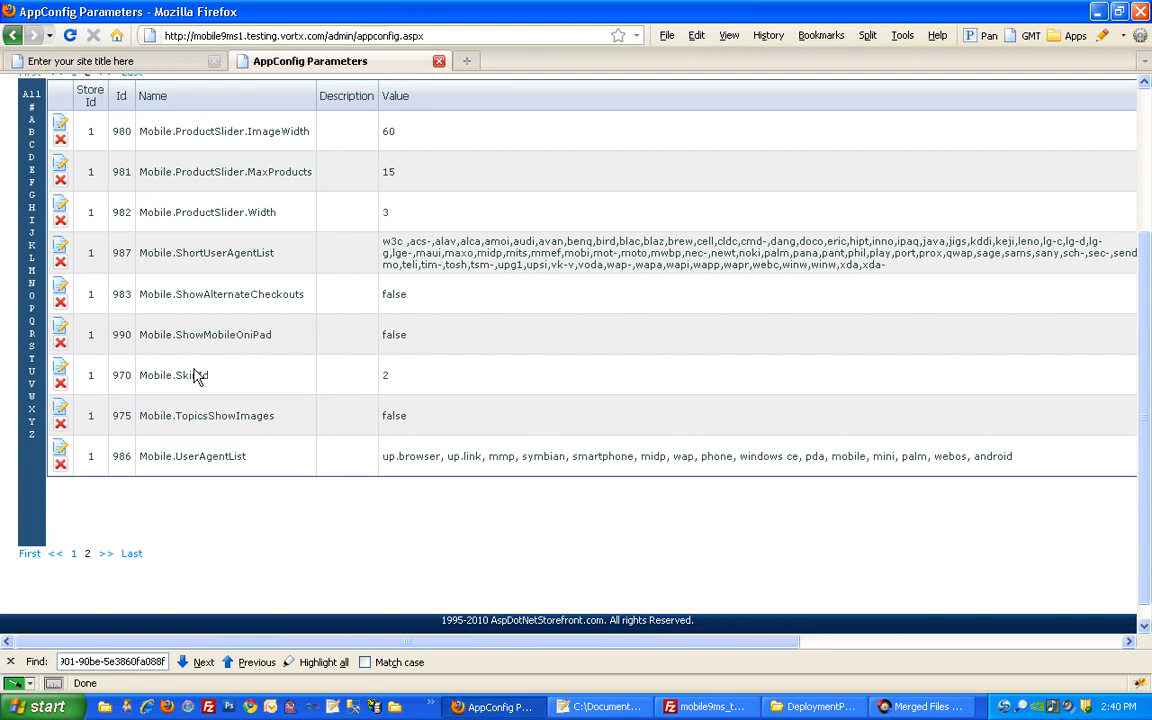
{"action": "left_click", "coordinate": [61, 368]}
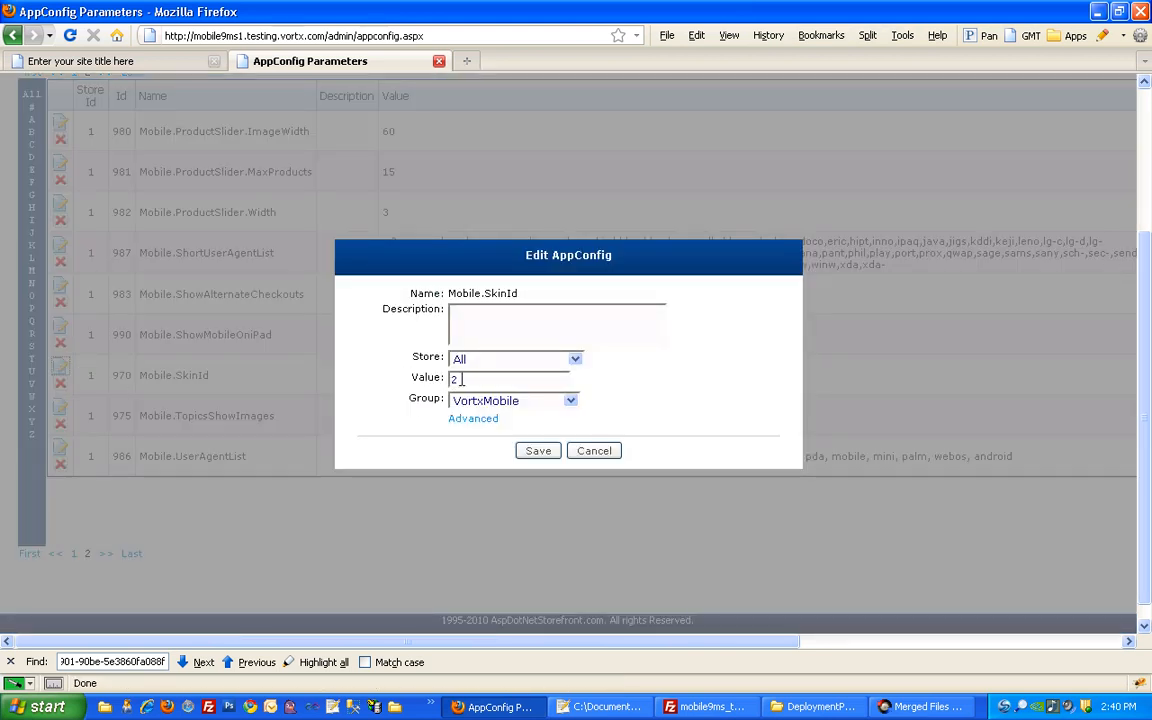
{"action": "left_click_drag", "start_coordinate": [458, 379], "coordinate": [441, 378]}
{"action": "left_click", "coordinate": [536, 451]}
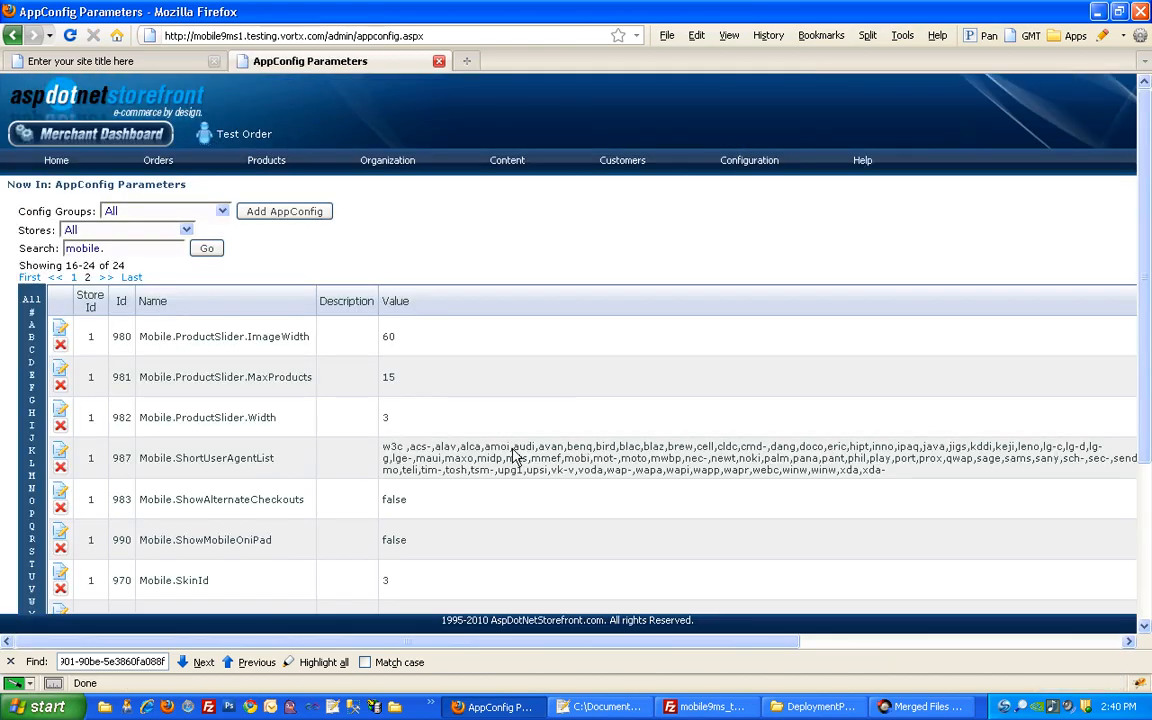
Reset the site cache and return to the Default Store storefront
{"action": "scroll", "coordinate": [567, 459], "scroll_direction": "up", "scroll_amount": 2}
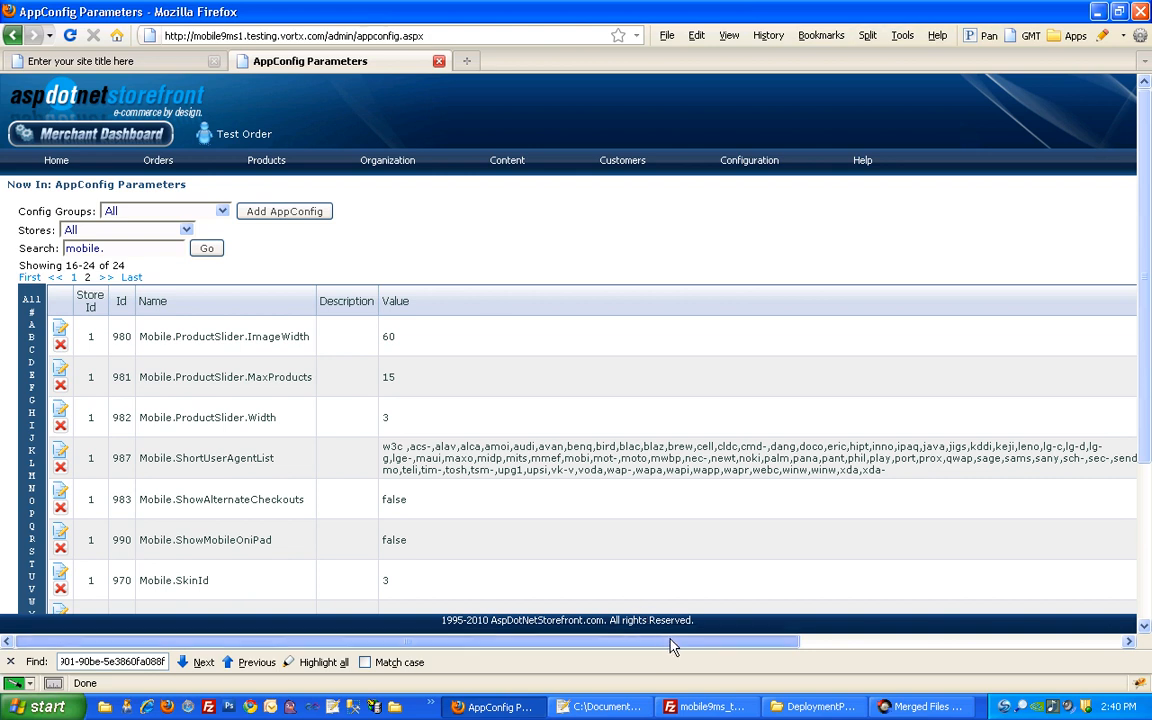
{"action": "left_click_drag", "start_coordinate": [676, 642], "coordinate": [1003, 630]}
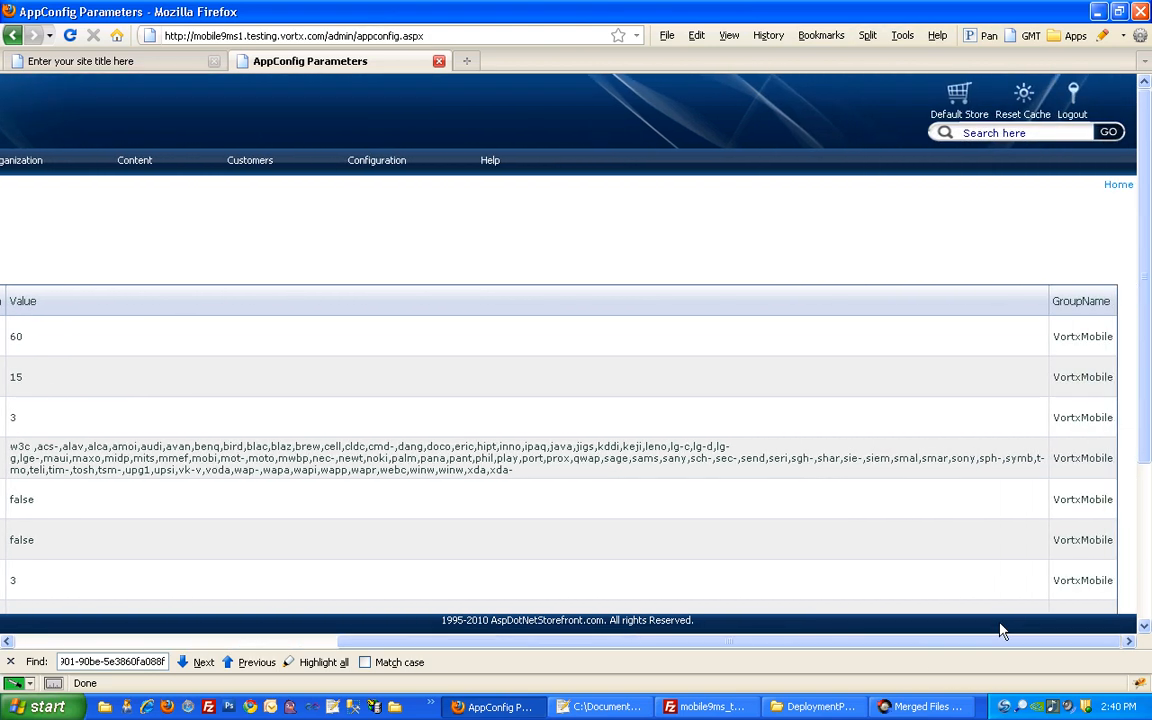
{"action": "left_click", "coordinate": [1015, 117]}
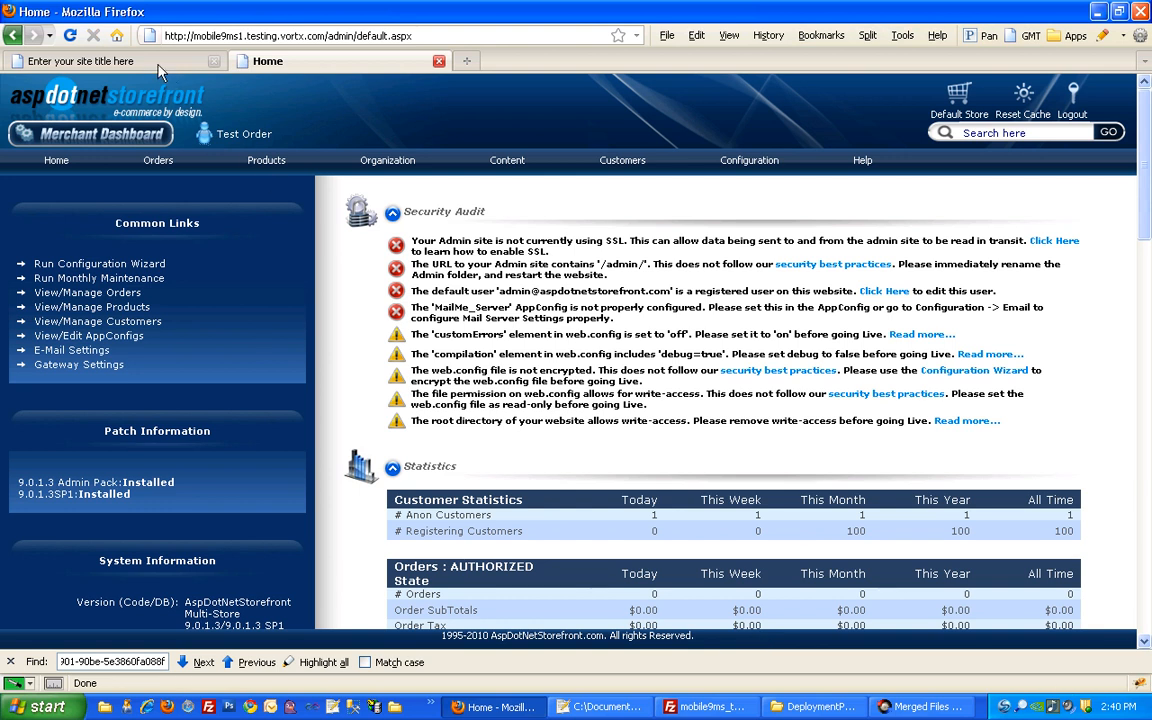
{"action": "left_click", "coordinate": [158, 64]}
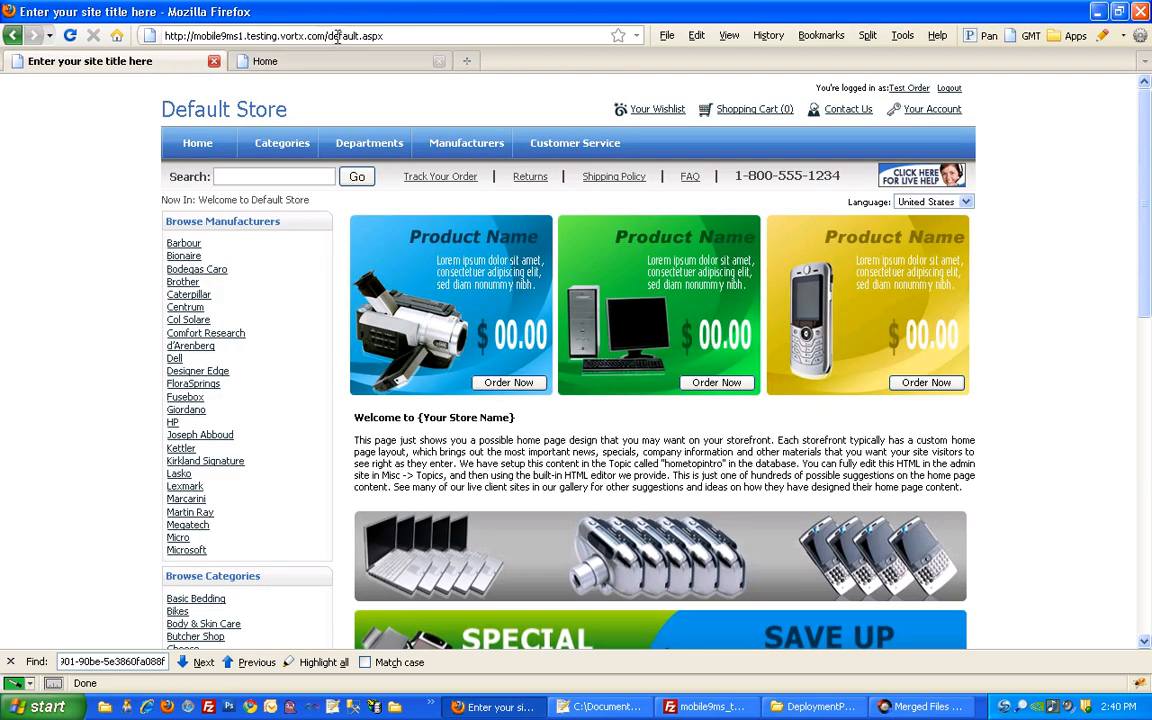
Load the mobile store entry page by changing default.aspx to mobilego.aspx in the address
{"action": "left_click_drag", "start_coordinate": [328, 36], "coordinate": [389, 36]}
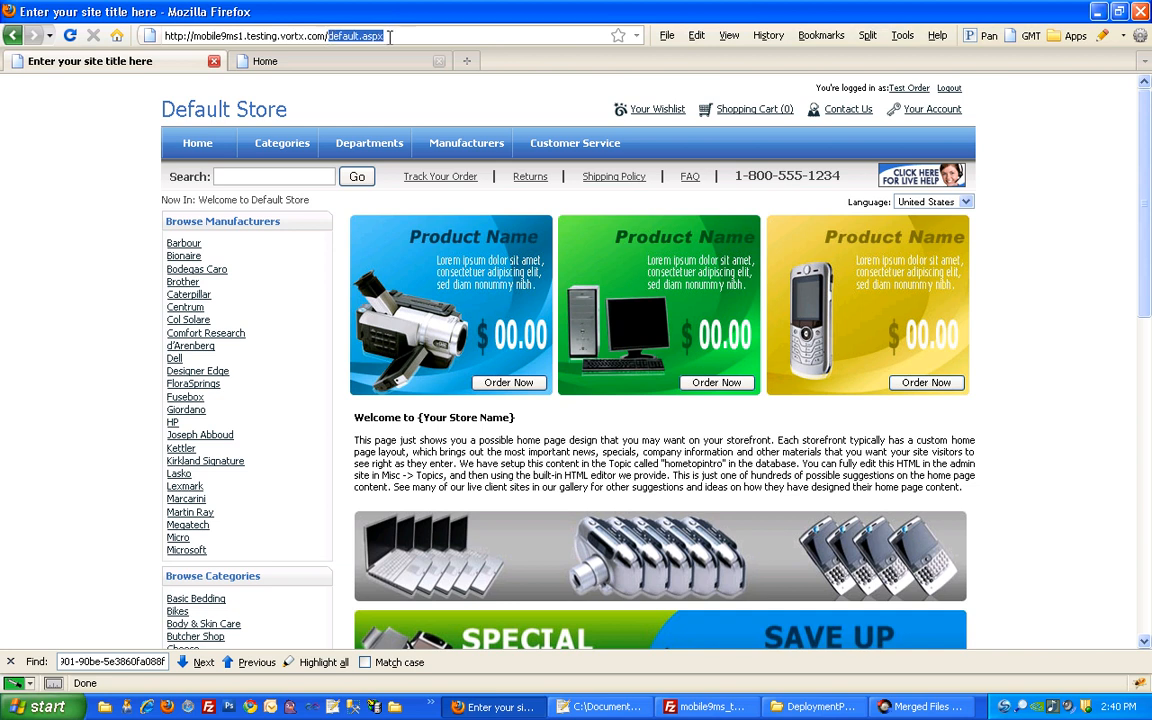
{"action": "type", "text": "mobi"}
{"action": "key", "text": "Escape"}
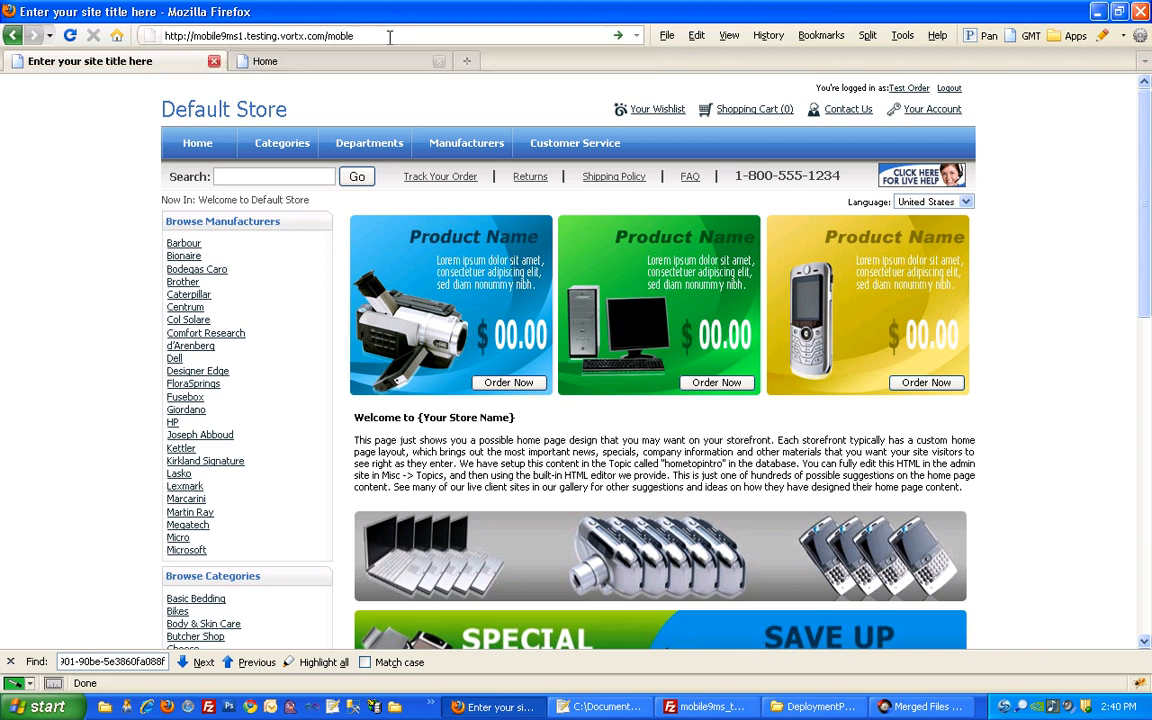
{"action": "type", "text": "ilego"}
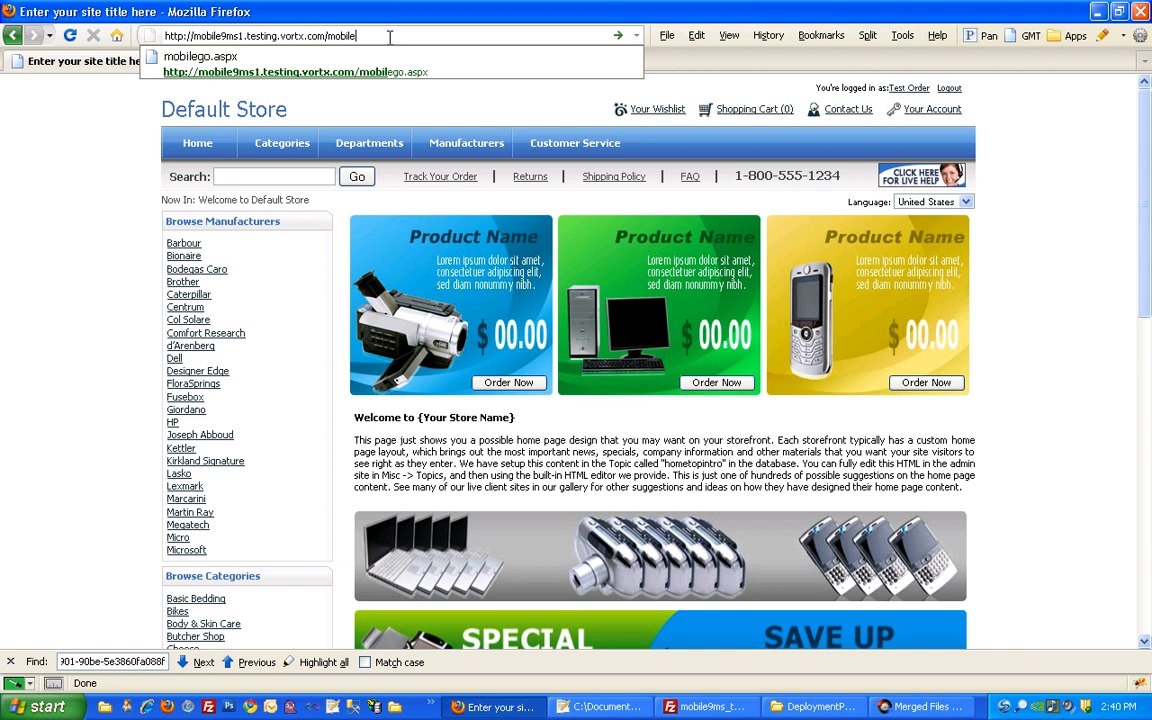
{"action": "type", "text": ".aspx"}
{"action": "key", "text": "Return"}
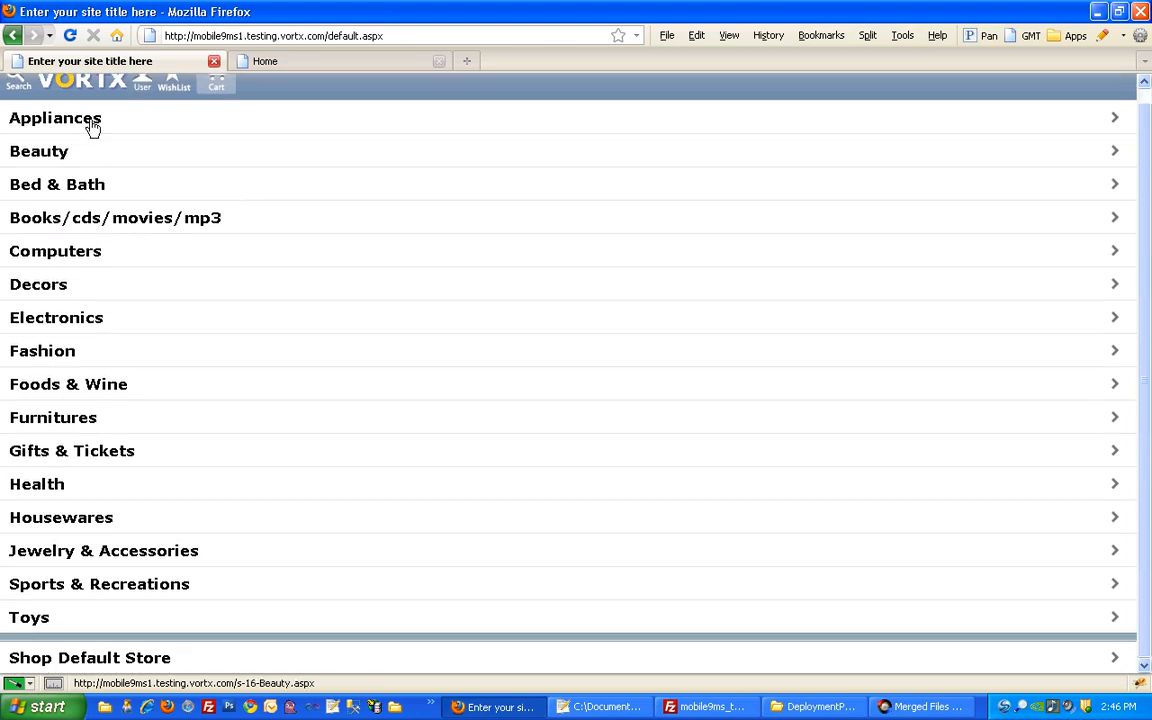
Browse the Shop Default Store category list, then return to the mobile home page's departments
{"action": "left_click", "coordinate": [100, 660]}
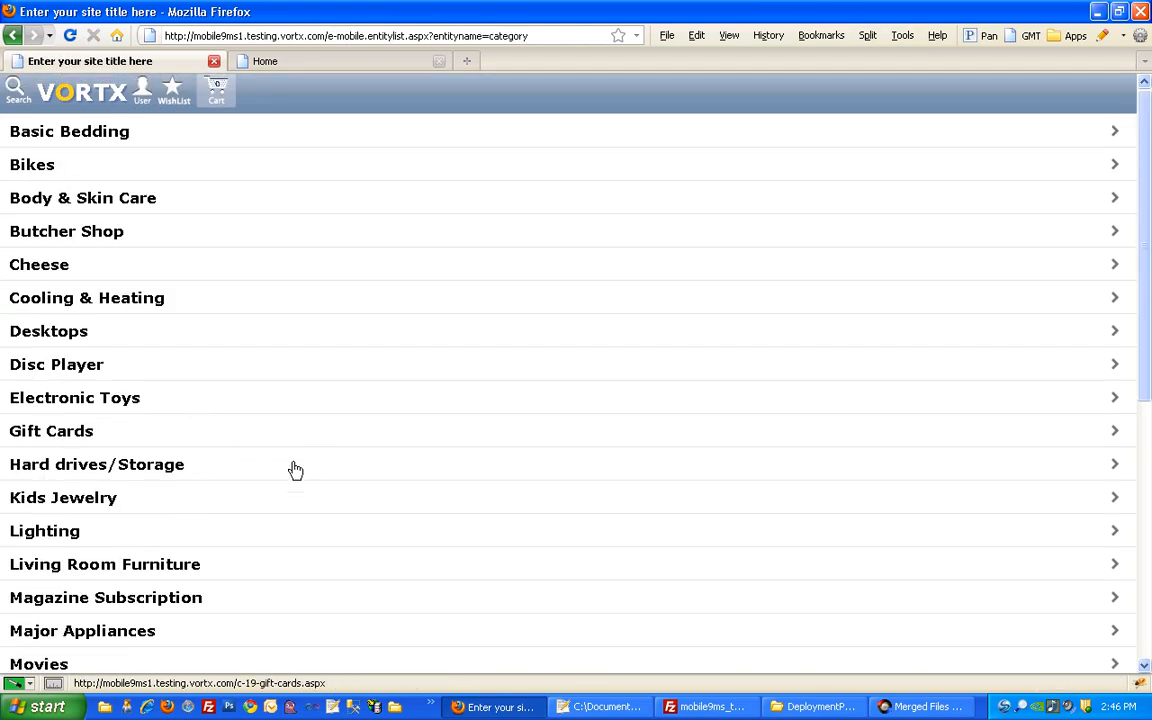
{"action": "scroll", "coordinate": [285, 468], "scroll_direction": "down", "scroll_amount": 2}
{"action": "scroll", "coordinate": [277, 469], "scroll_direction": "down", "scroll_amount": 6}
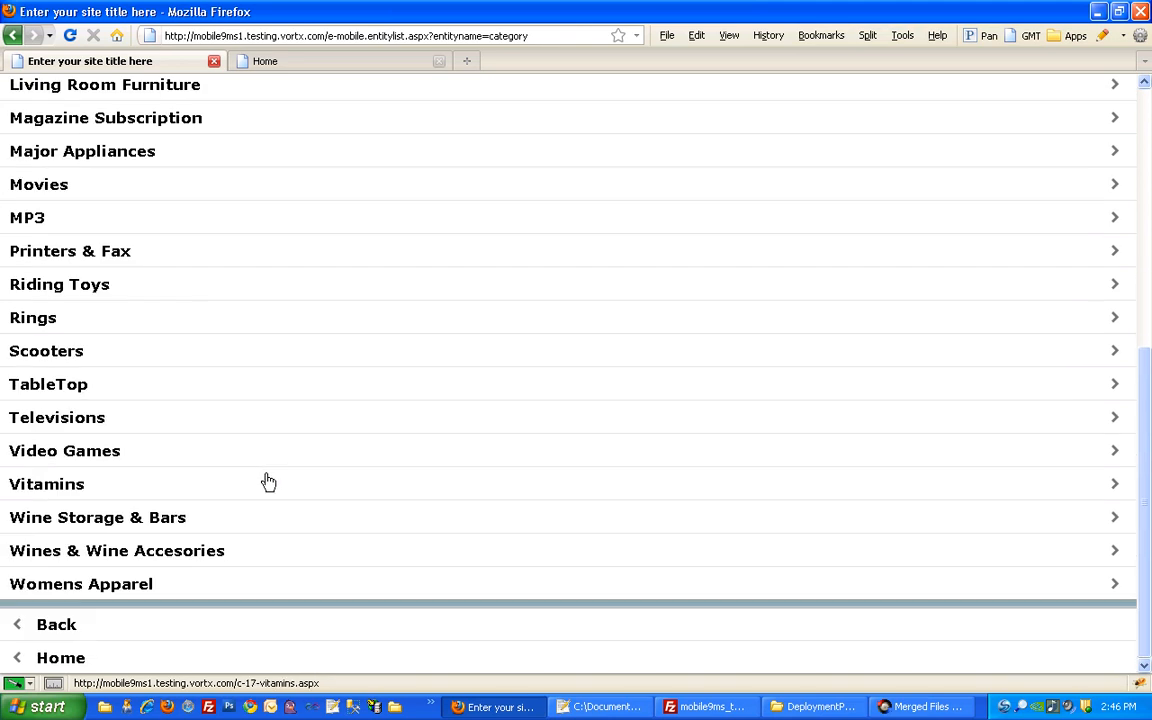
{"action": "scroll", "coordinate": [265, 478], "scroll_direction": "up", "scroll_amount": 7}
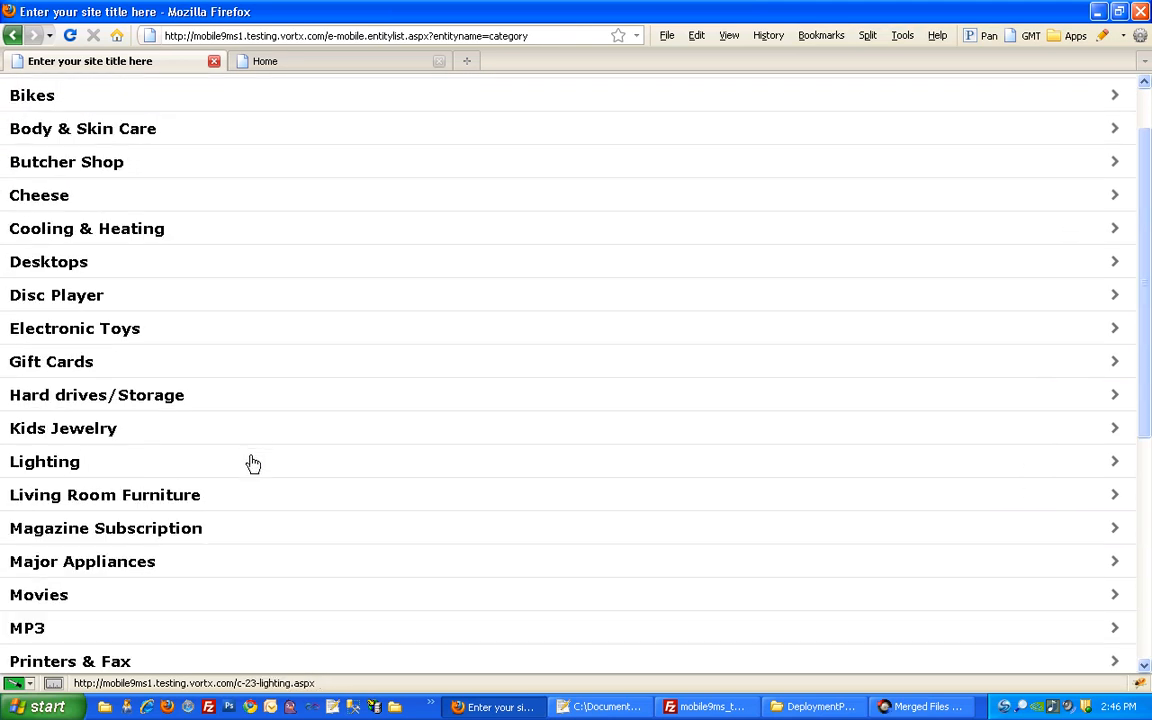
{"action": "scroll", "coordinate": [253, 463], "scroll_direction": "up", "scroll_amount": 2}
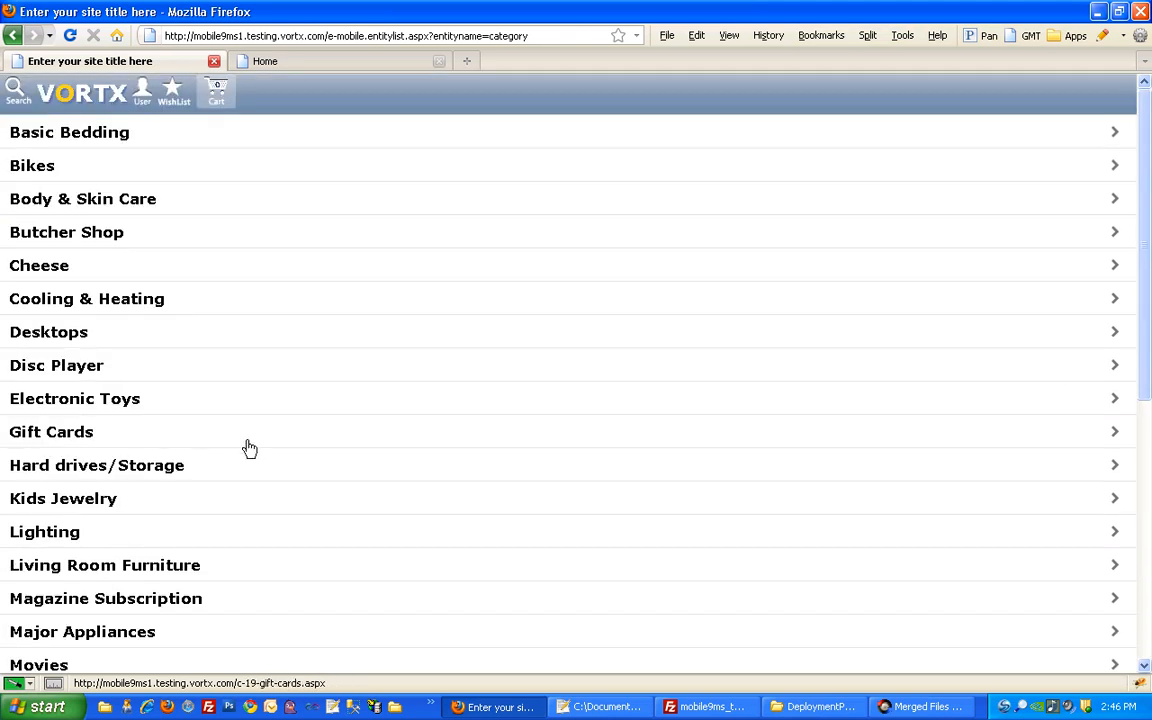
{"action": "left_click", "coordinate": [76, 103]}
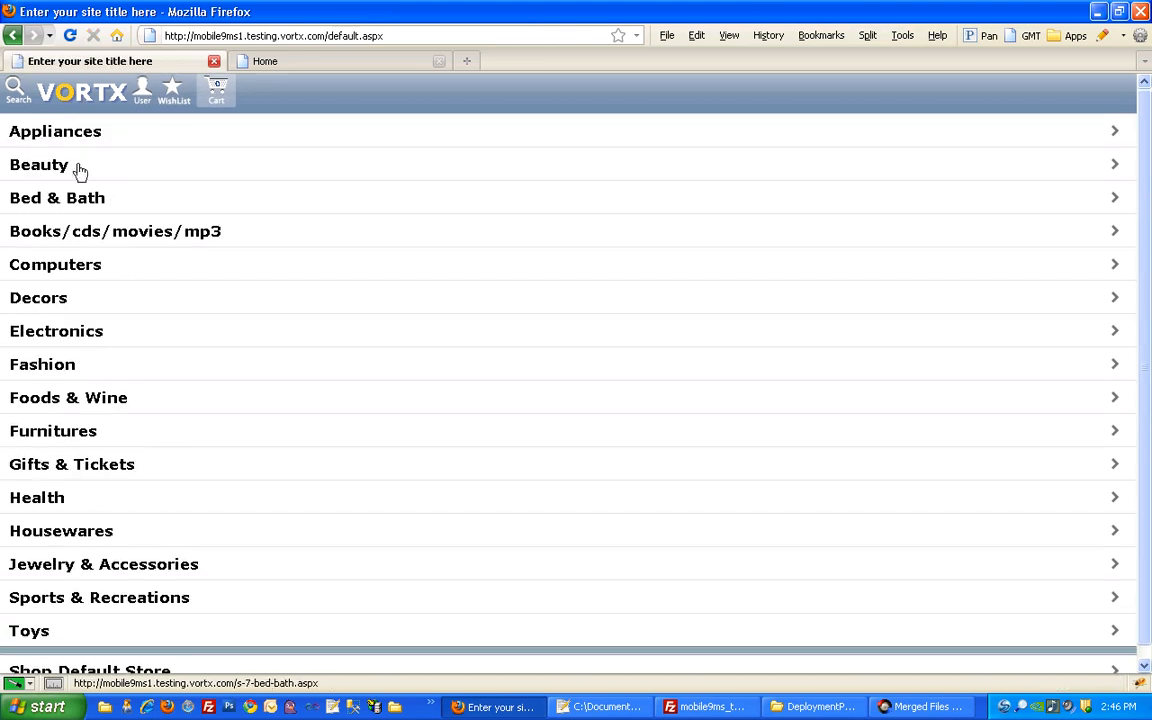
{"action": "scroll", "coordinate": [87, 625], "scroll_direction": "down", "scroll_amount": 1}
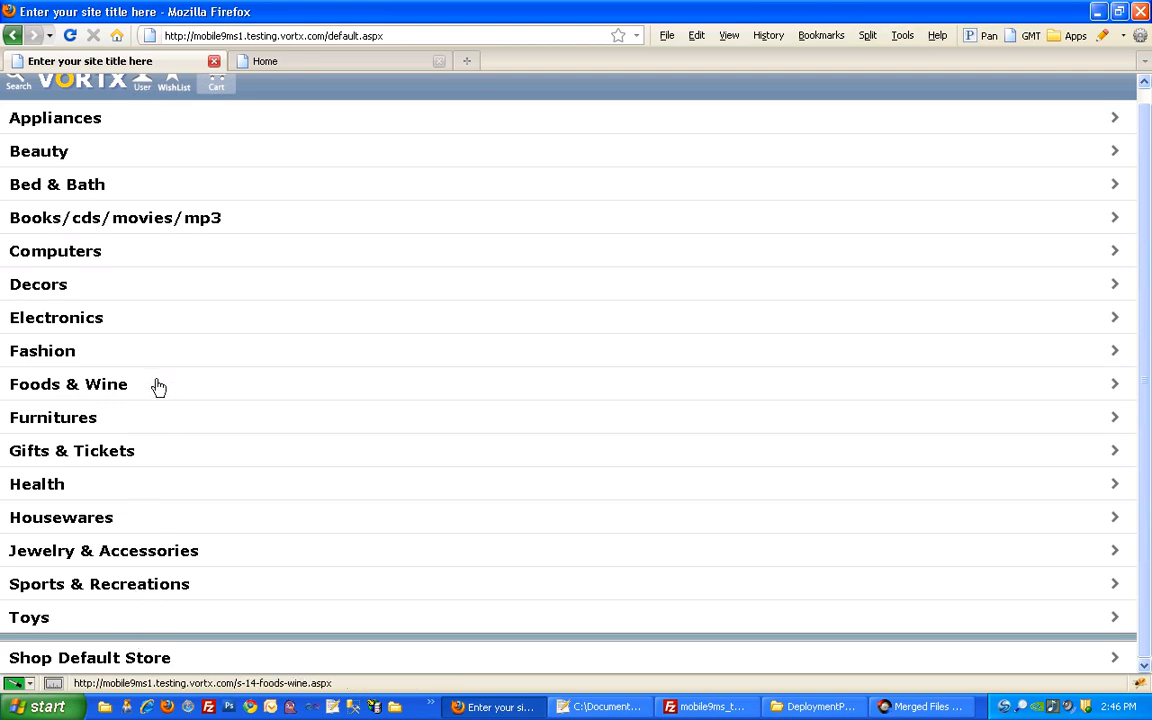
{"action": "scroll", "coordinate": [158, 387], "scroll_direction": "up", "scroll_amount": 1}
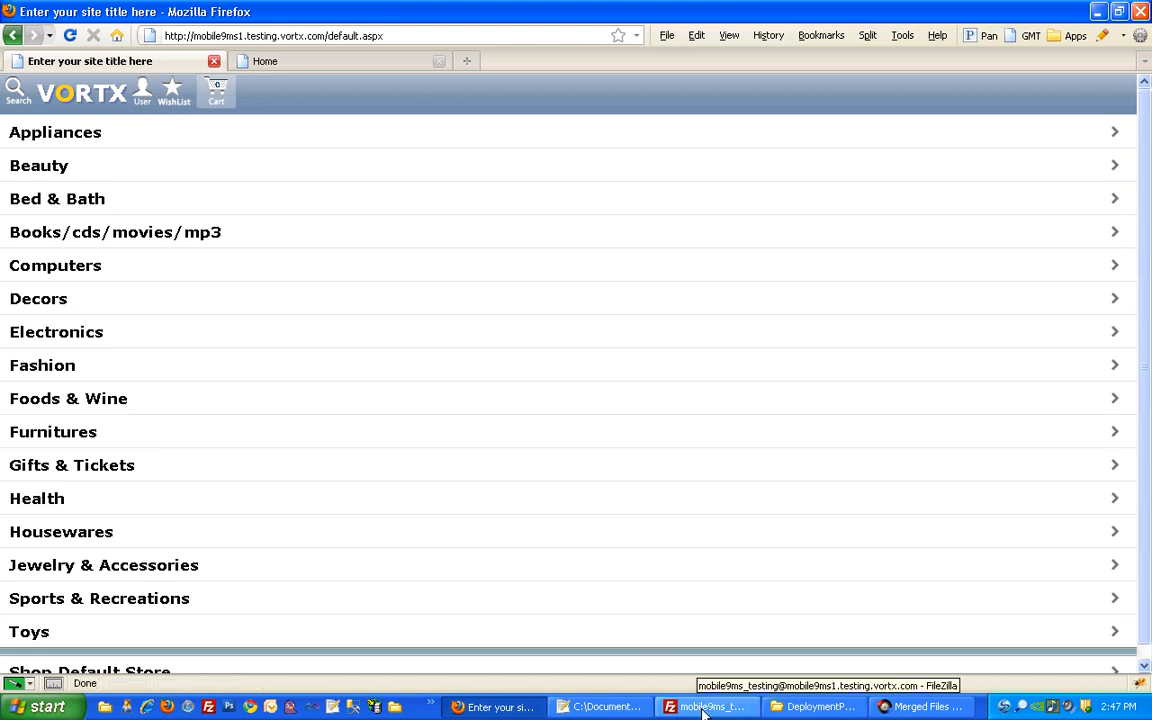
Open template.master from Additional Files\App_Templates\Skin_3 in Notepad++
{"action": "left_click", "coordinate": [812, 706]}
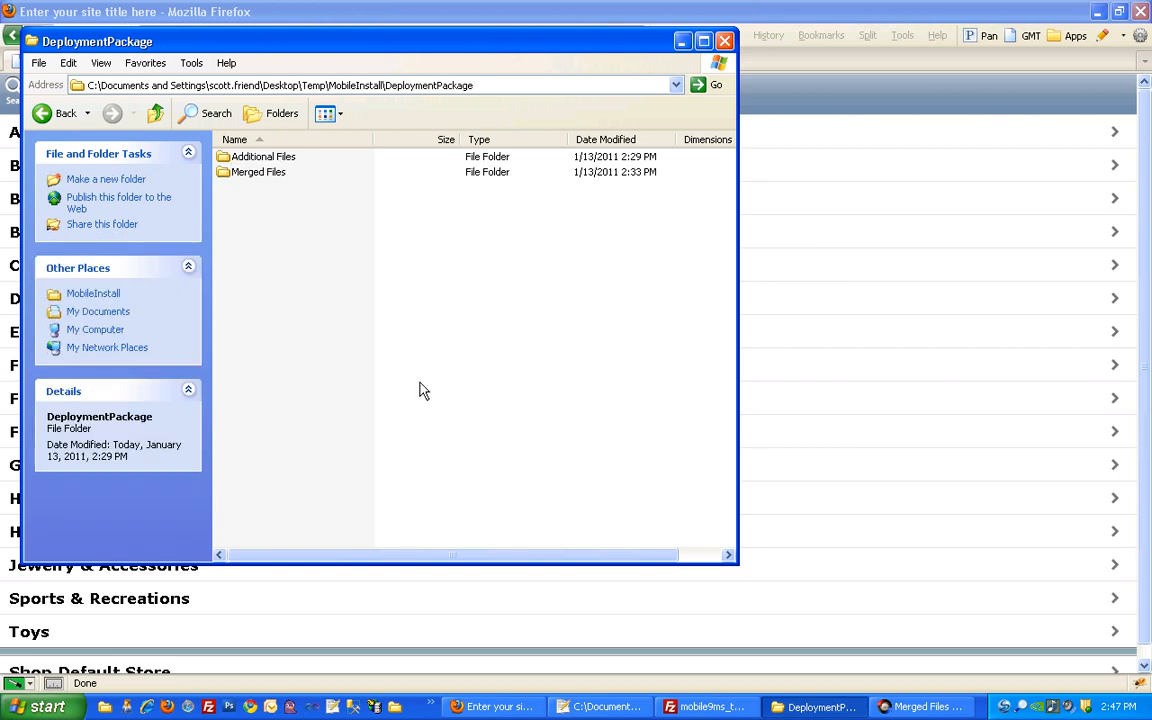
{"action": "double_click", "coordinate": [276, 160]}
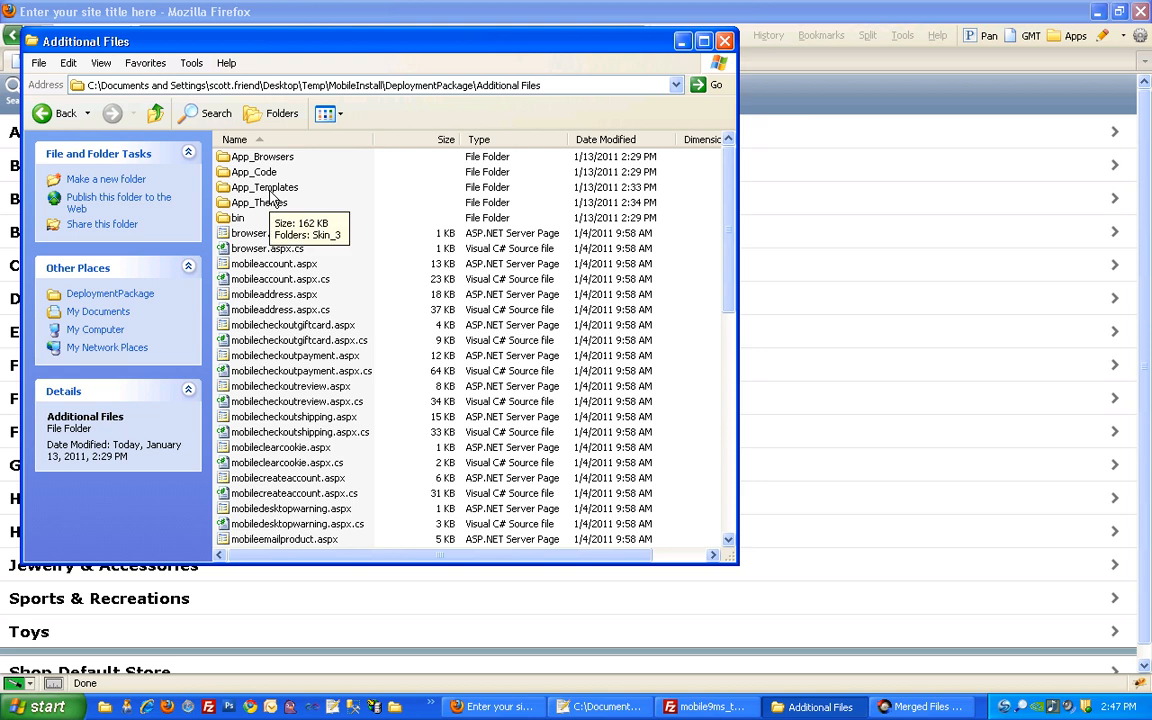
{"action": "double_click", "coordinate": [266, 188]}
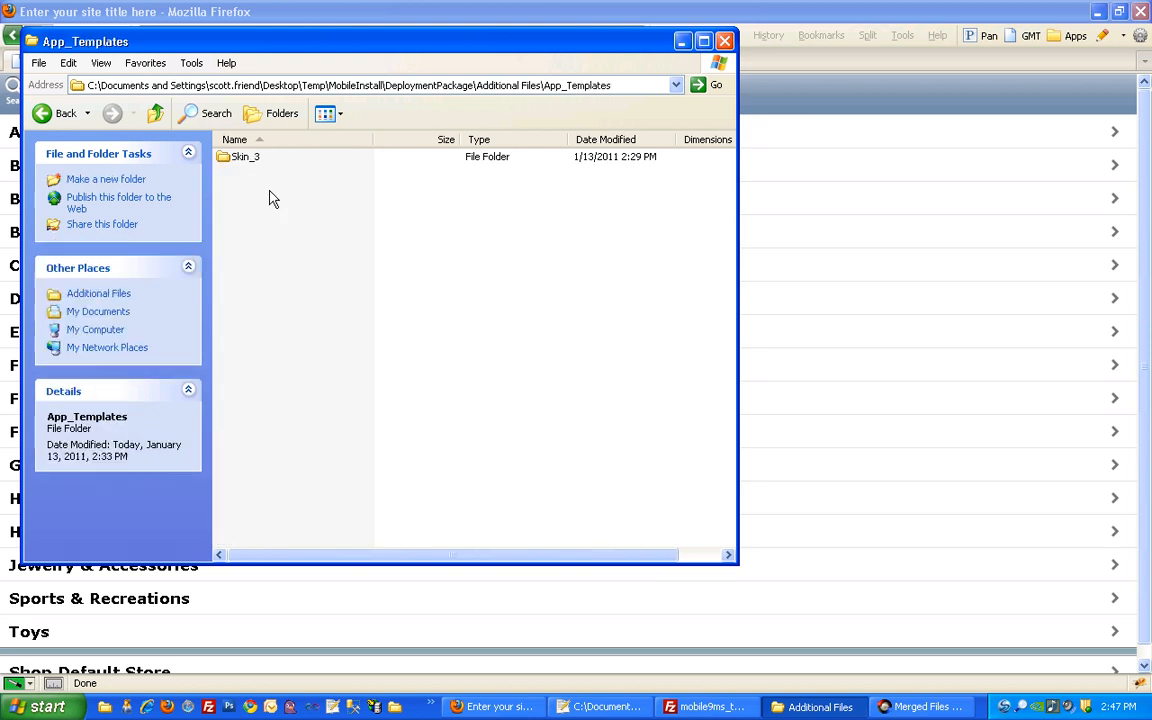
{"action": "double_click", "coordinate": [247, 159]}
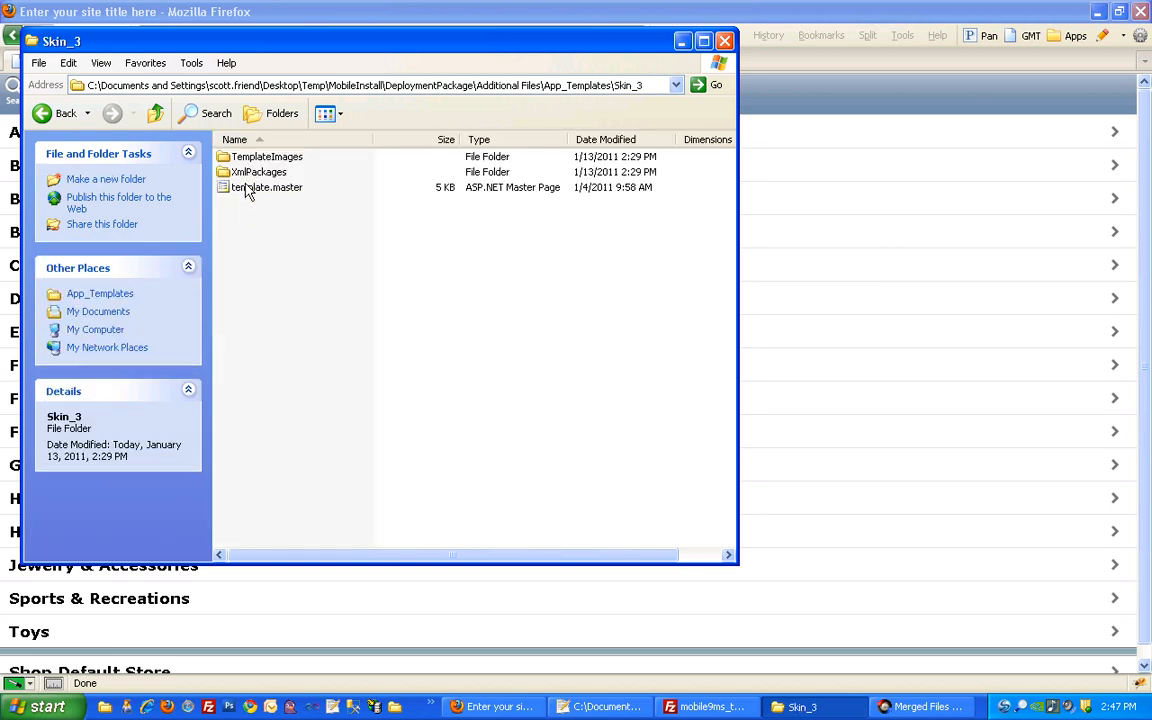
{"action": "right_click", "coordinate": [246, 186]}
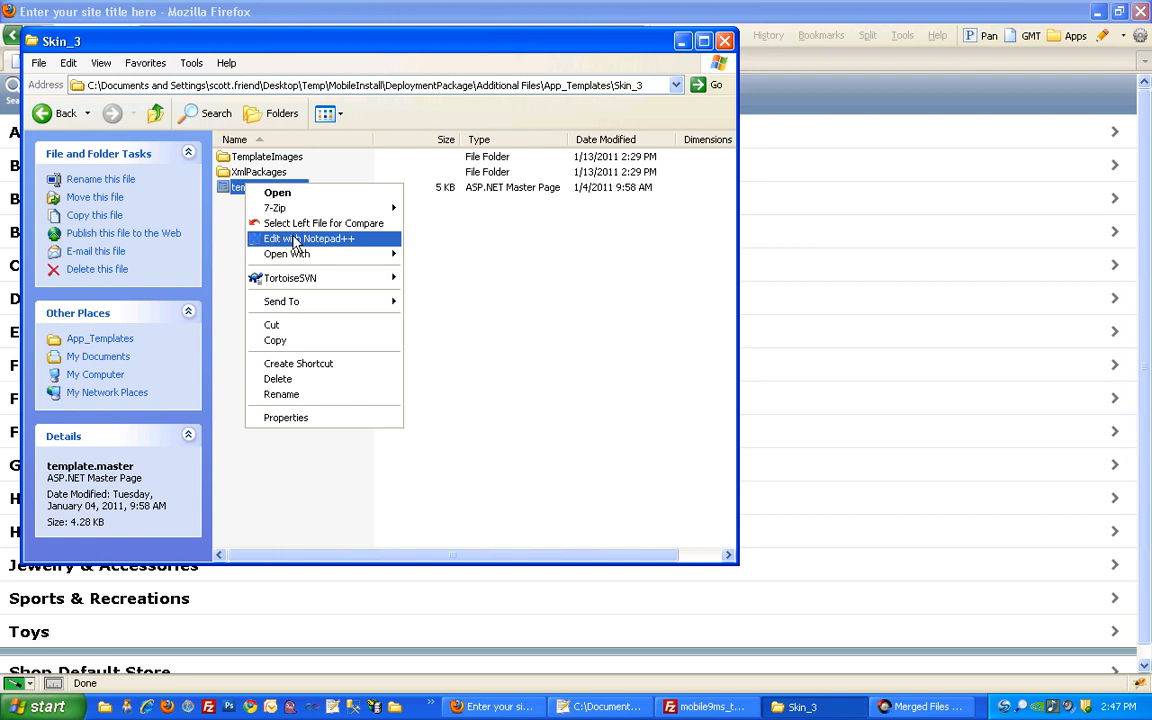
{"action": "left_click", "coordinate": [295, 239]}
Apply HTML syntax highlighting to template.master
{"action": "left_click", "coordinate": [190, 33]}
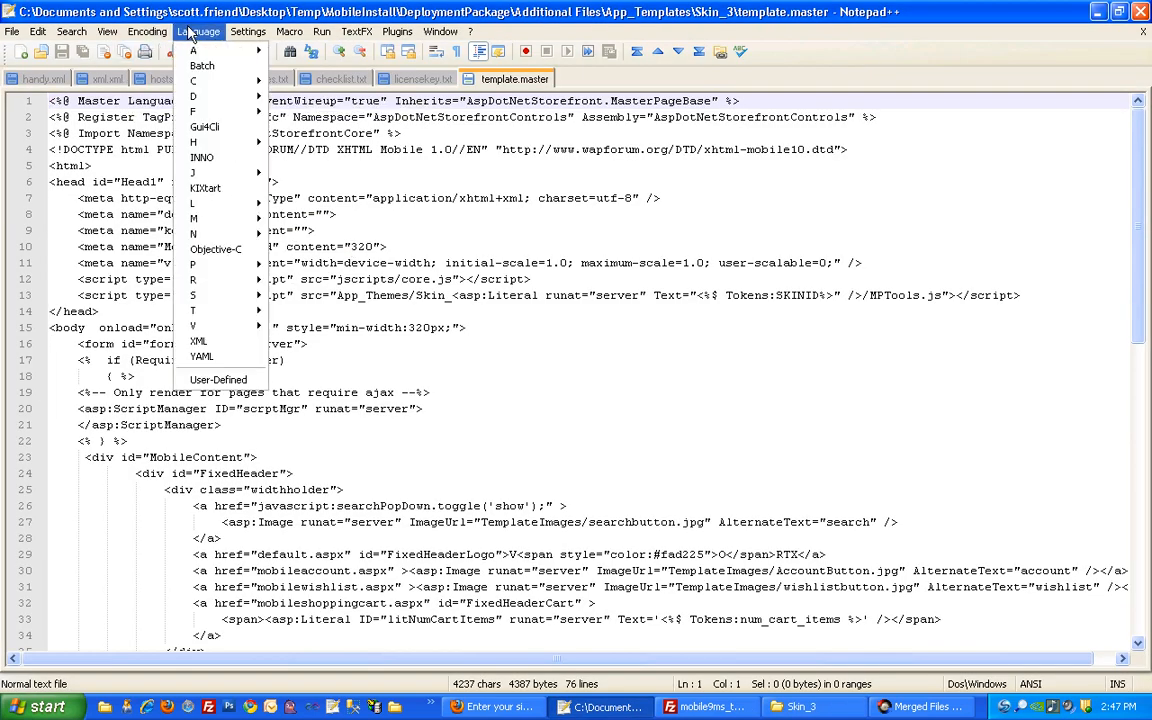
{"action": "mouse_move", "coordinate": [210, 142]}
{"action": "left_click", "coordinate": [265, 157]}
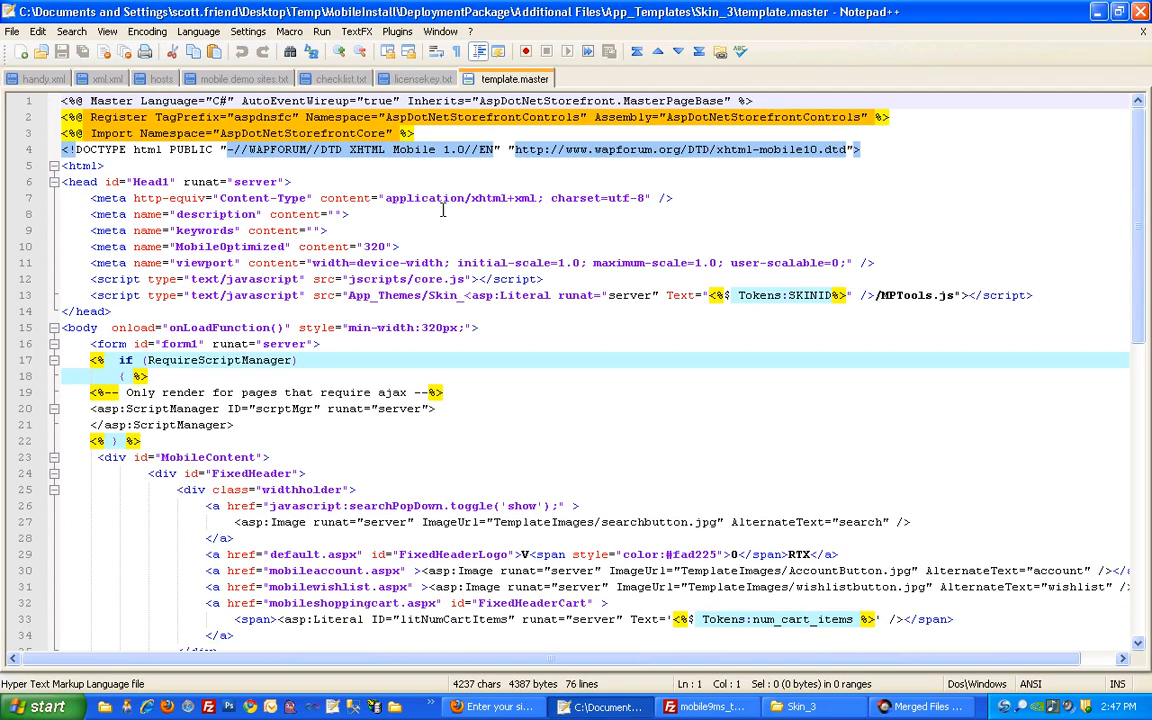
{"action": "left_click", "coordinate": [443, 210]}
{"action": "scroll", "coordinate": [430, 330], "scroll_direction": "down", "scroll_amount": 3}
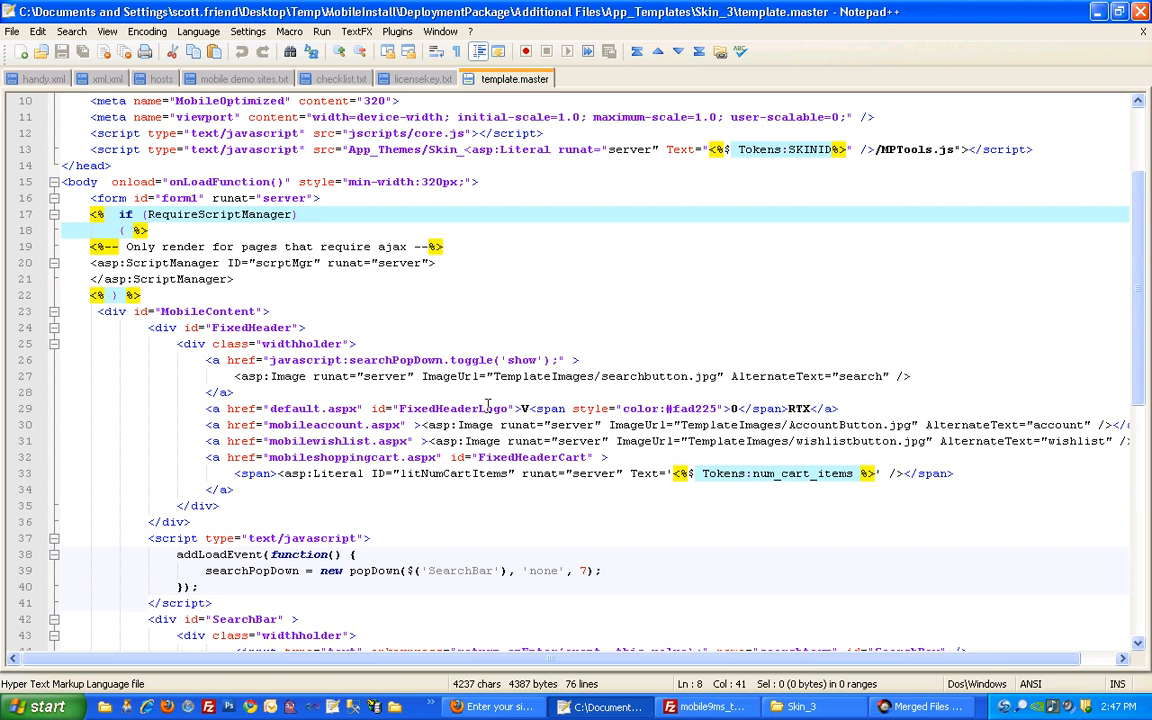
Replace the VORTX logo markup in the FixedHeaderLogo link on line 29 with 'My Store'
{"action": "double_click", "coordinate": [455, 408]}
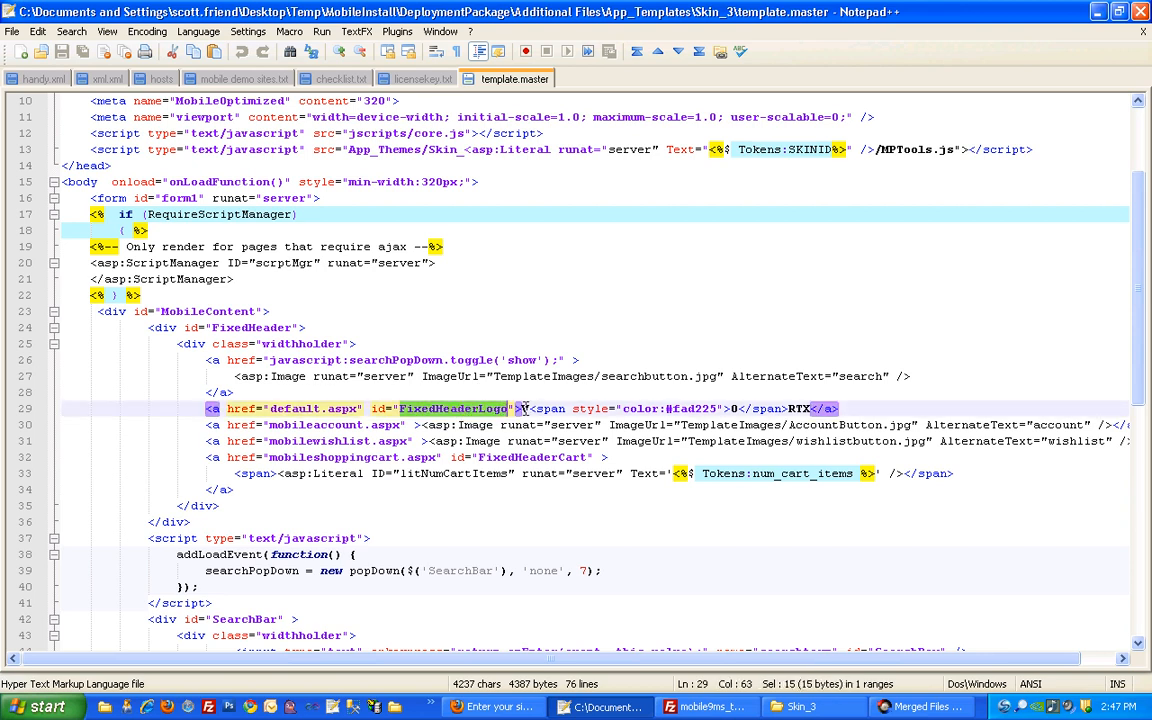
{"action": "left_click_drag", "start_coordinate": [510, 408], "coordinate": [815, 409]}
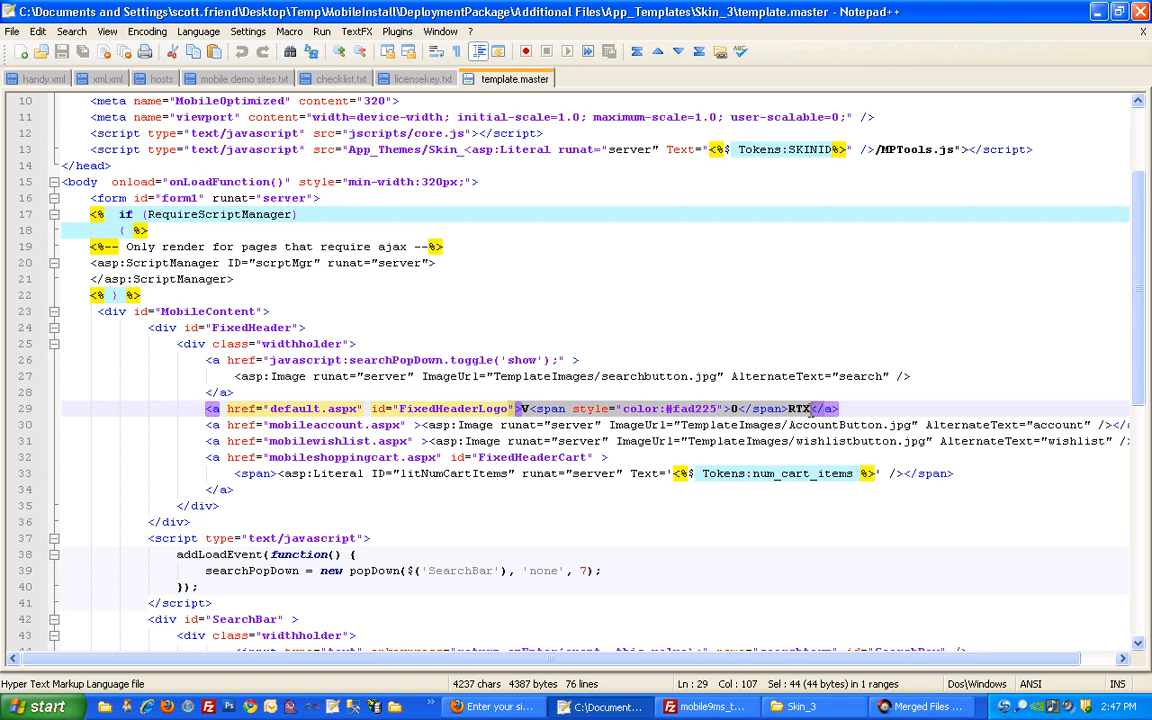
{"action": "key", "text": "Delete"}
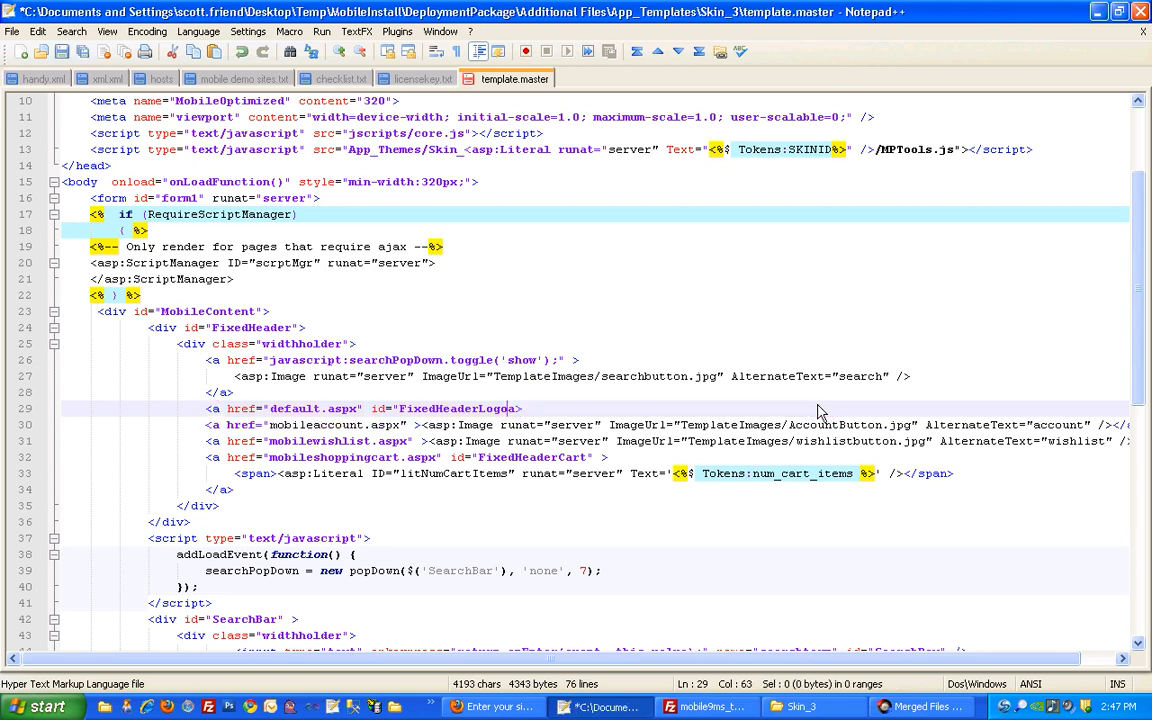
{"action": "key", "text": "ctrl+z"}
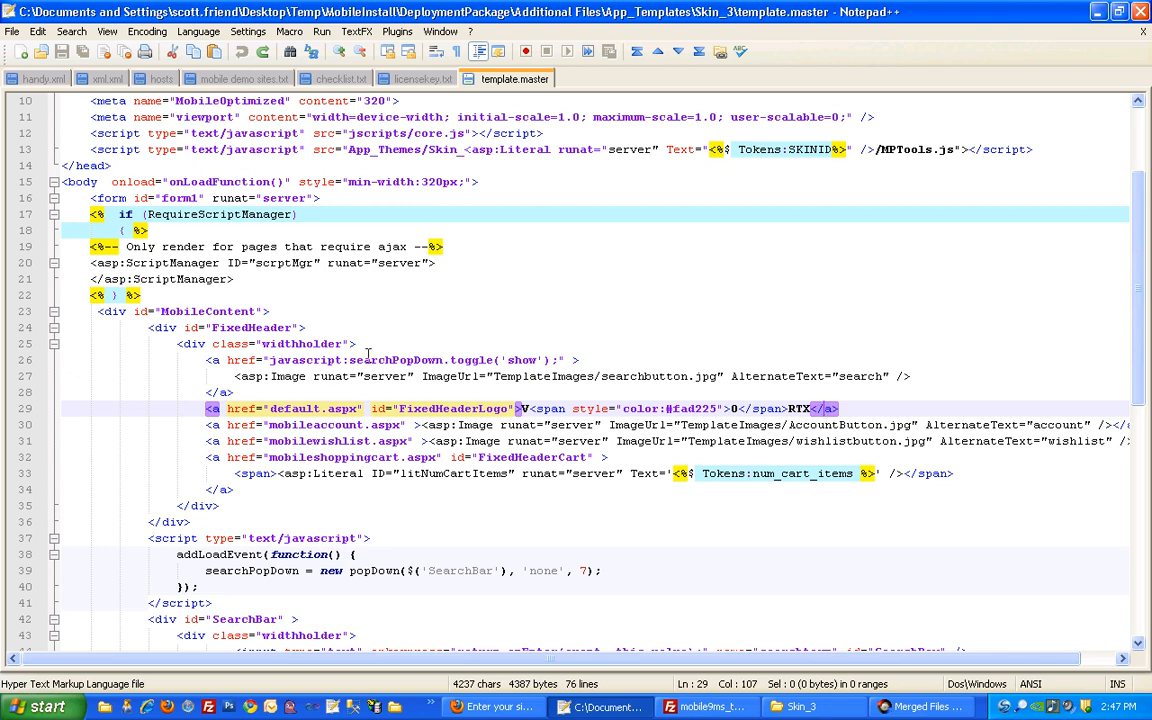
{"action": "key", "text": "Up"}
{"action": "left_click_drag", "start_coordinate": [522, 408], "coordinate": [812, 408]}
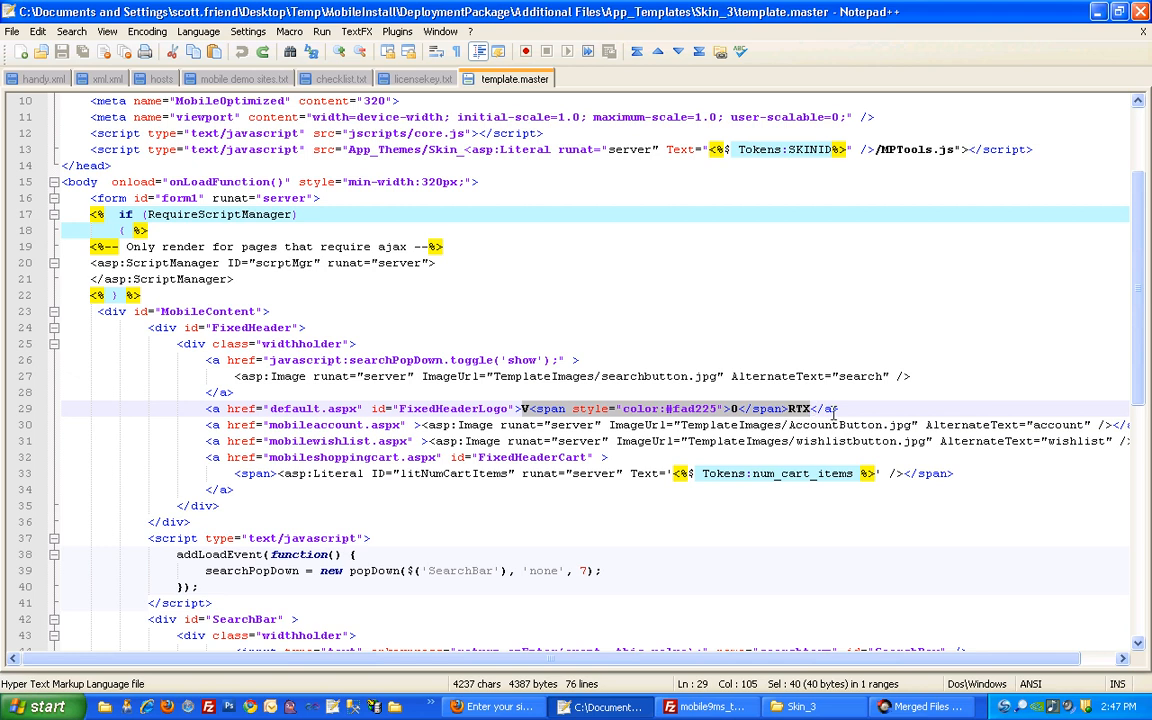
{"action": "key", "text": "Delete"}
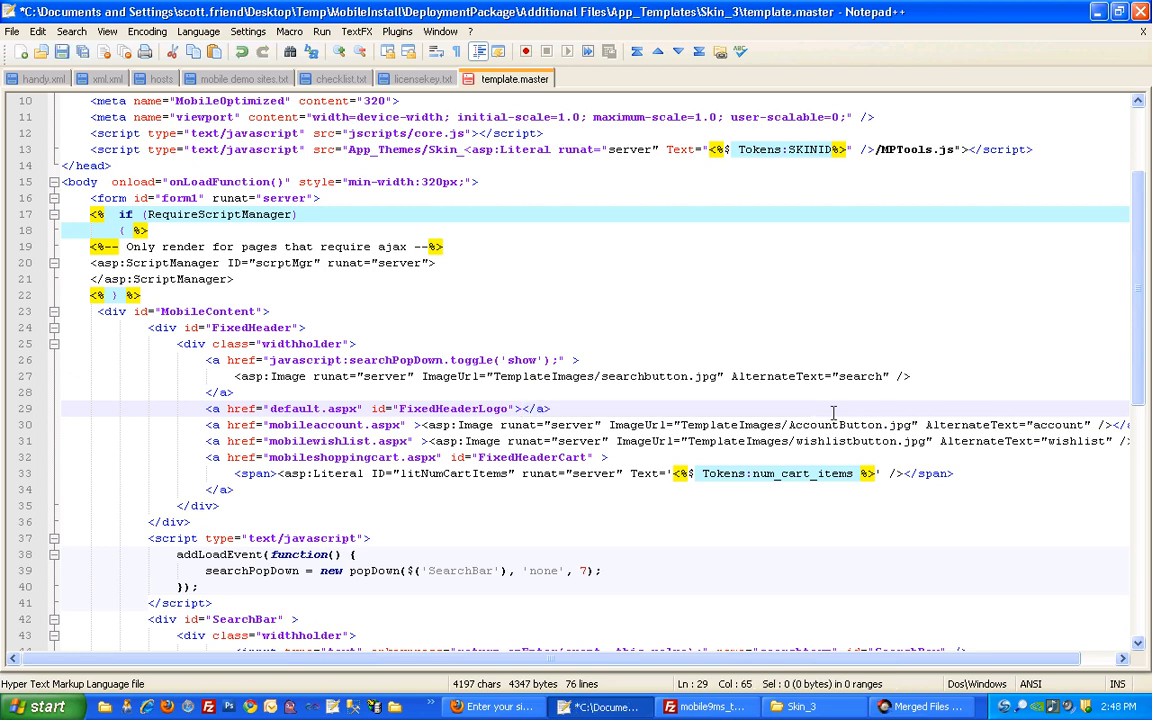
{"action": "type", "text": "Default"}
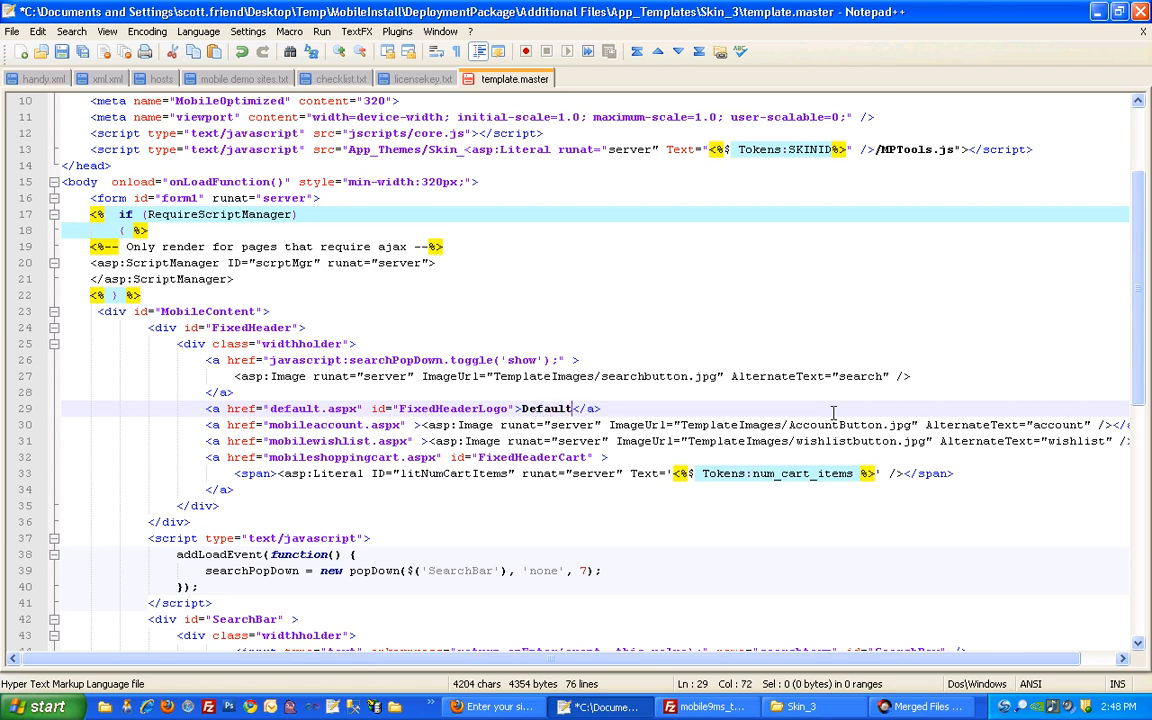
{"action": "key", "text": "BackSpace"}
{"action": "key", "text": "BackSpace"}
{"action": "key", "text": "BackSpace"}
{"action": "key", "text": "BackSpace"}
{"action": "key", "text": "BackSpace"}
{"action": "key", "text": "BackSpace"}
{"action": "key", "text": "BackSpace"}
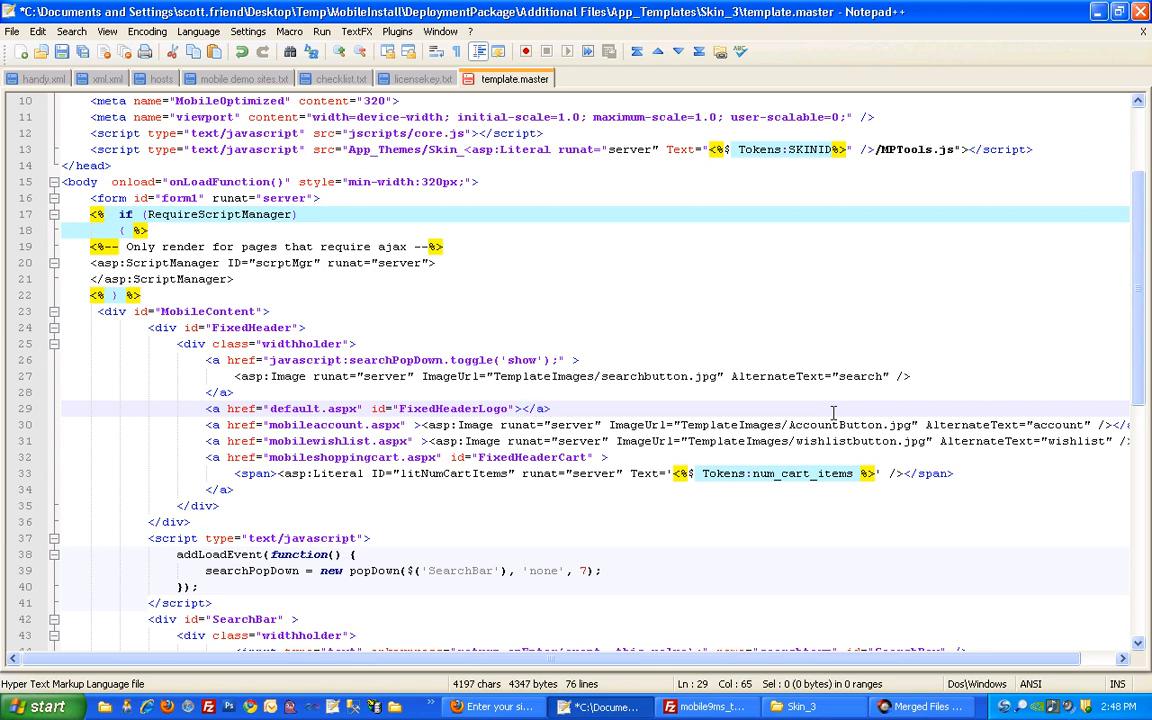
{"action": "type", "text": "My Store"}
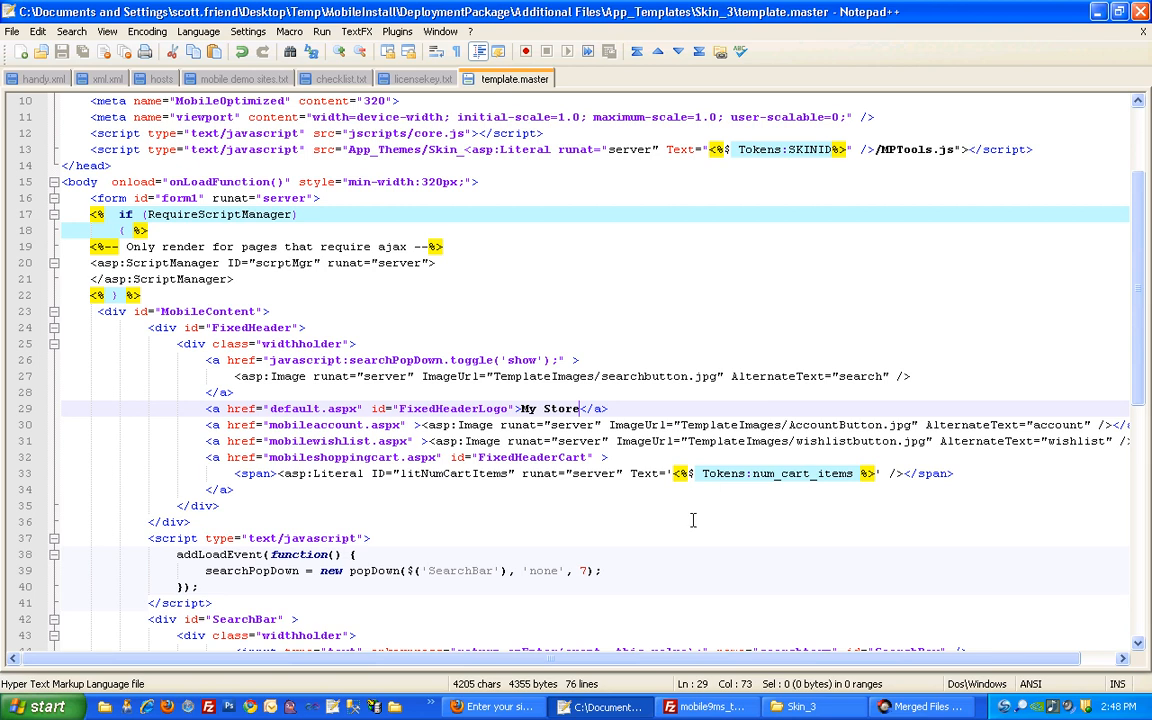
{"action": "left_click", "coordinate": [705, 707]}
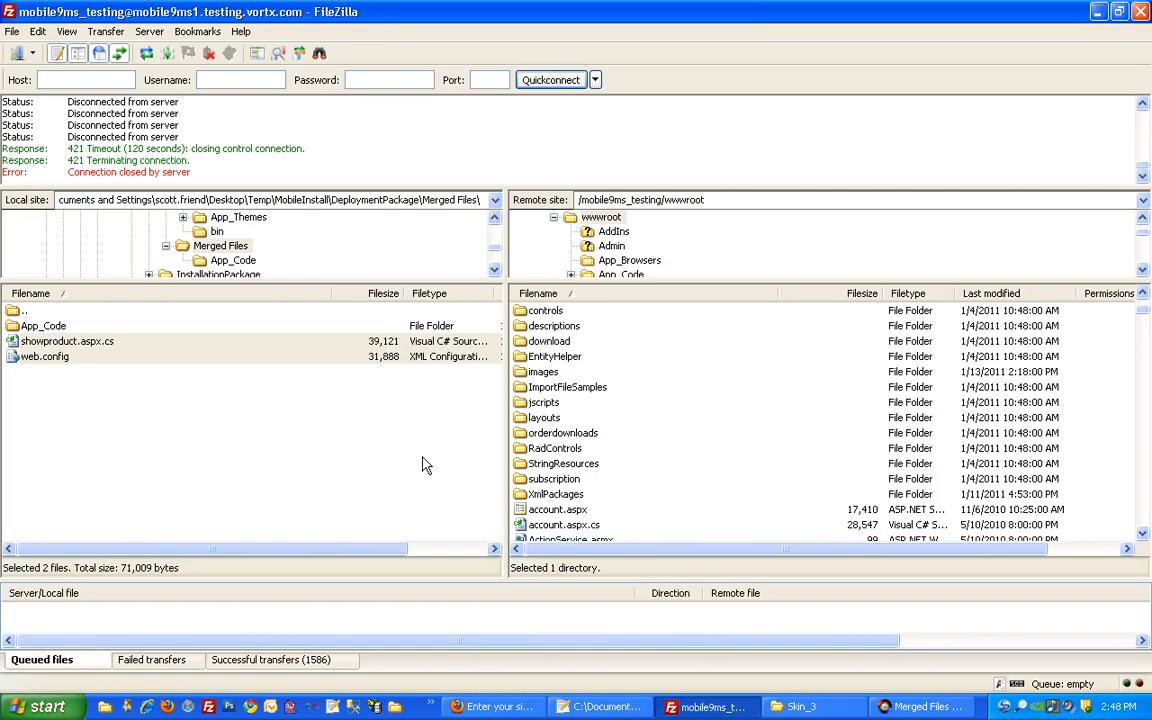
Navigate both the local and server panes to the App_Templates/Skin_3 folder
{"action": "left_click", "coordinate": [382, 414]}
{"action": "double_click", "coordinate": [30, 311]}
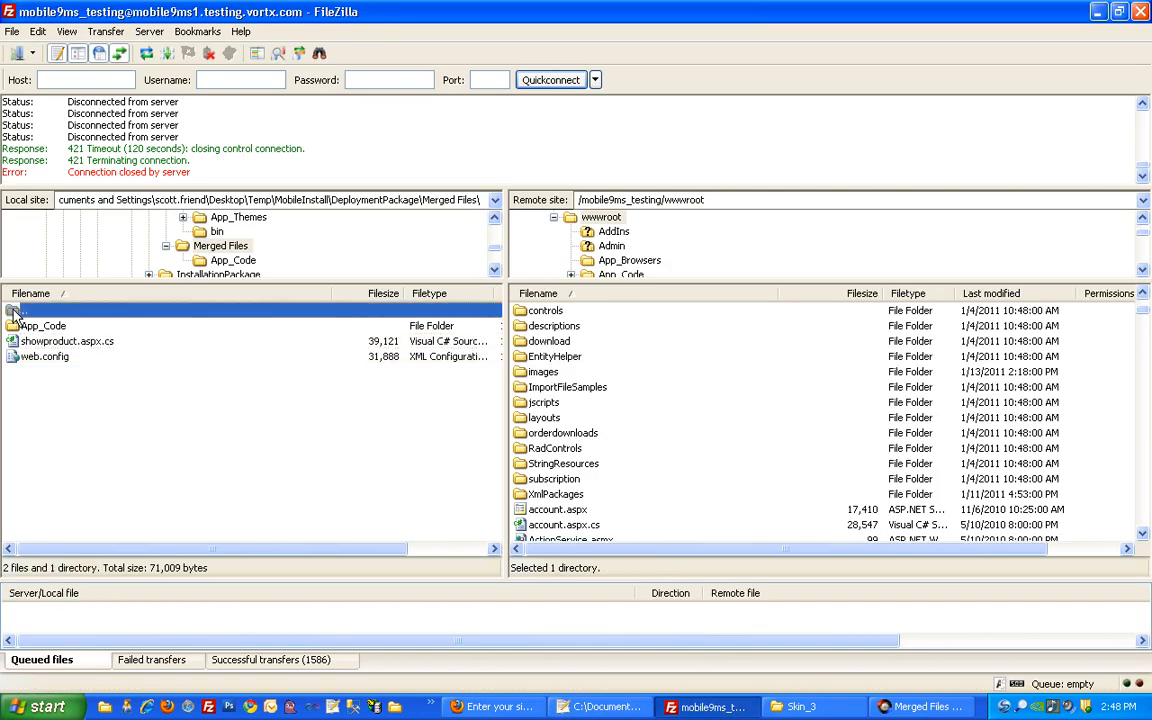
{"action": "double_click", "coordinate": [48, 330]}
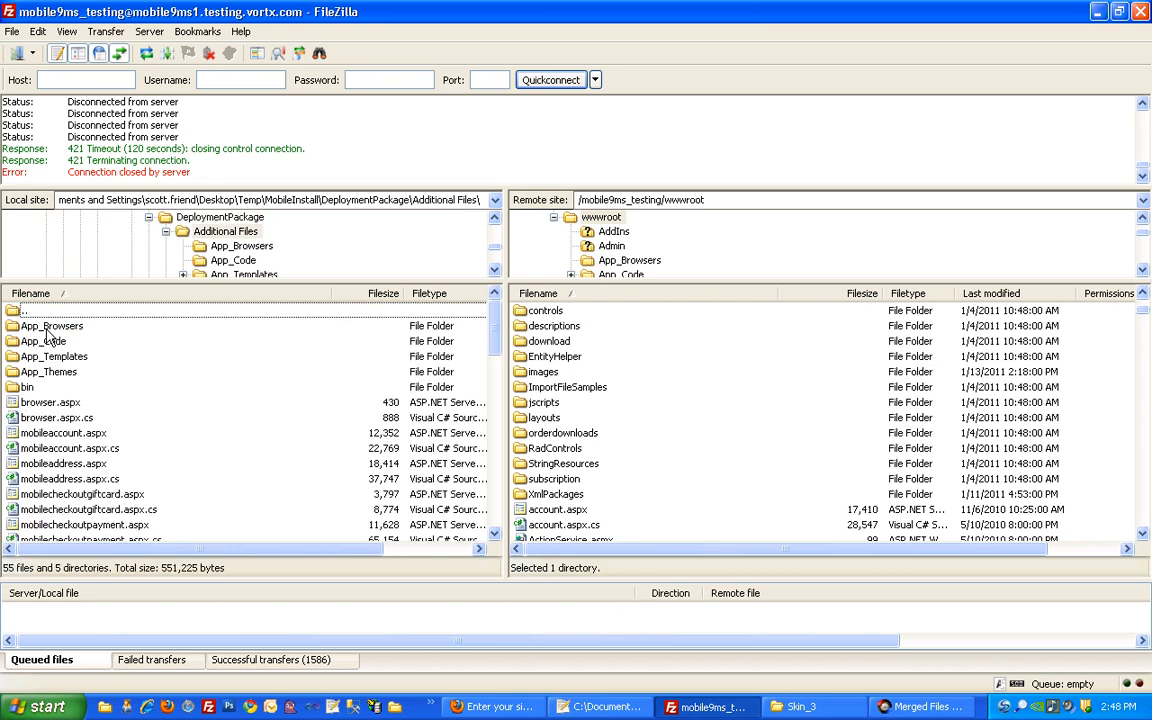
{"action": "double_click", "coordinate": [57, 359]}
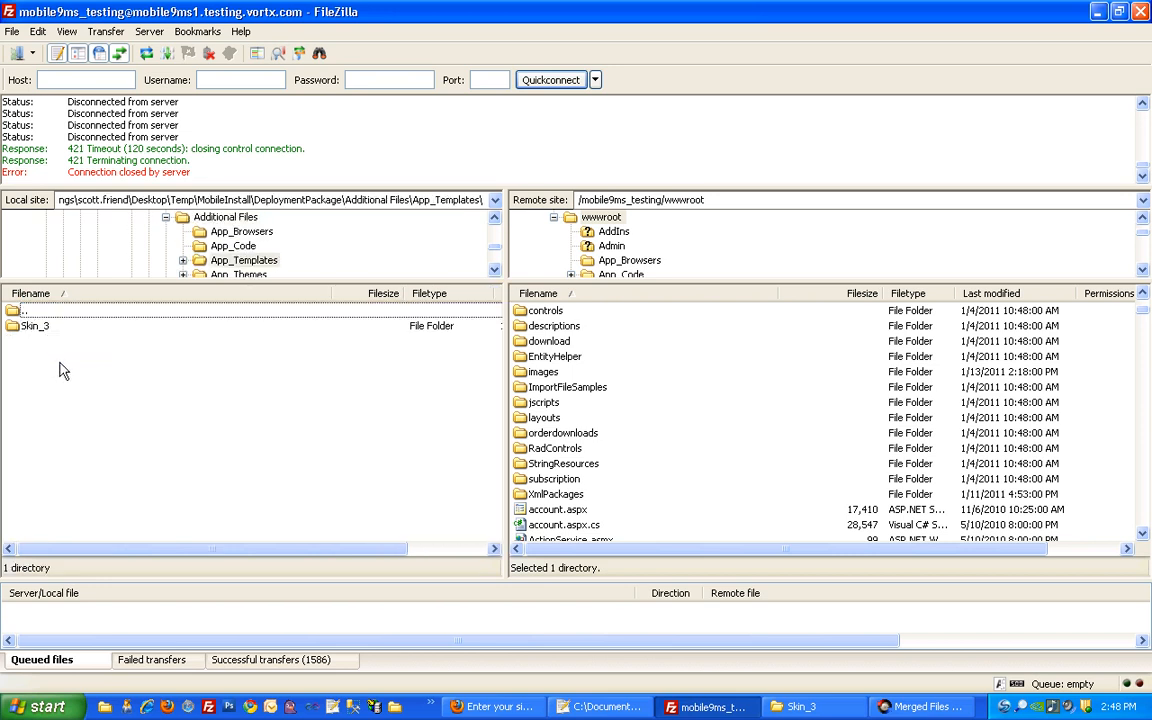
{"action": "double_click", "coordinate": [37, 334]}
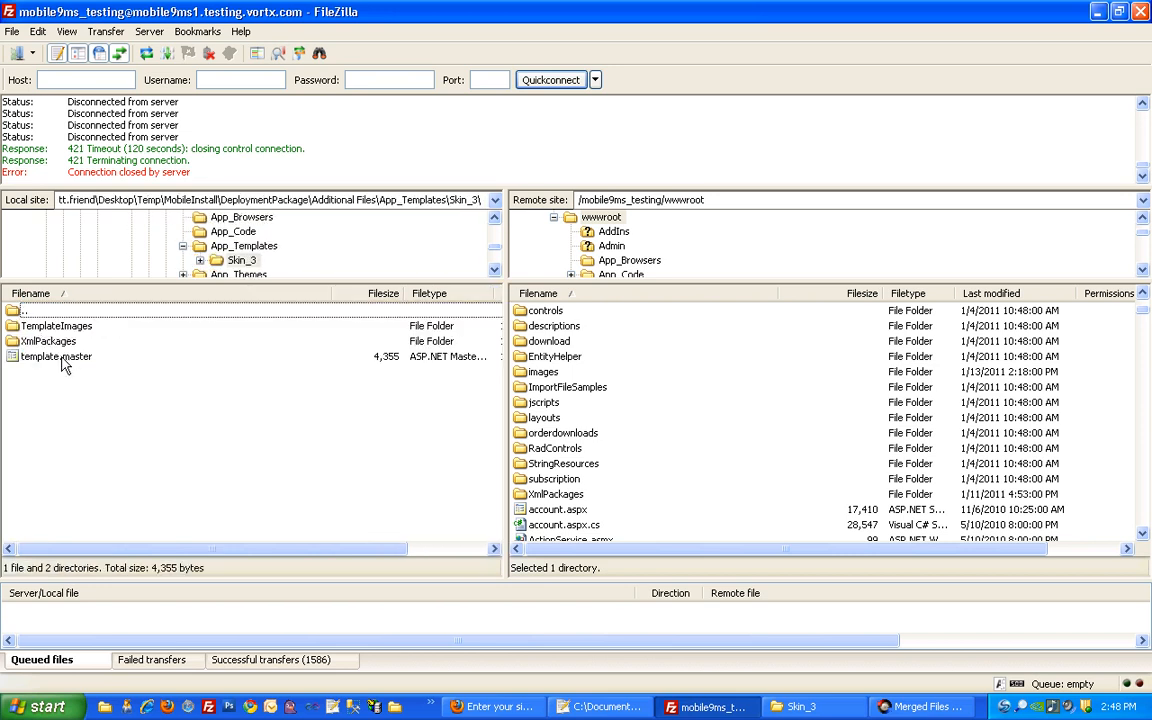
{"action": "left_click", "coordinate": [592, 328]}
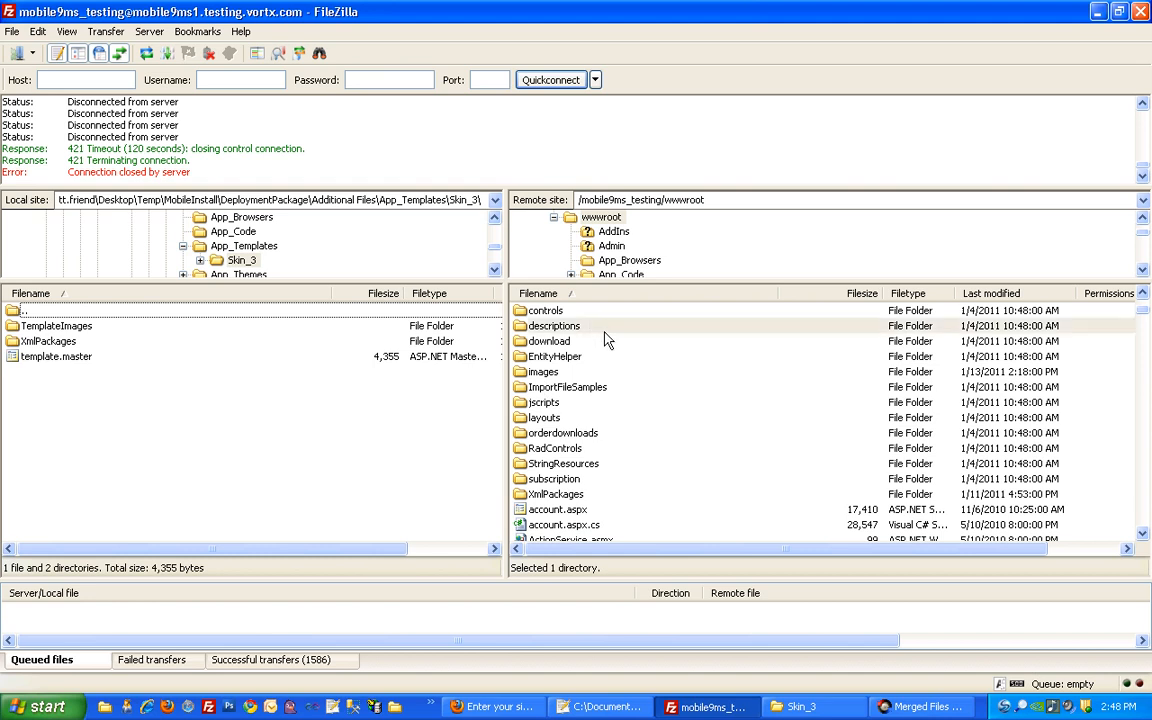
{"action": "scroll", "coordinate": [575, 385], "scroll_direction": "up", "scroll_amount": 3}
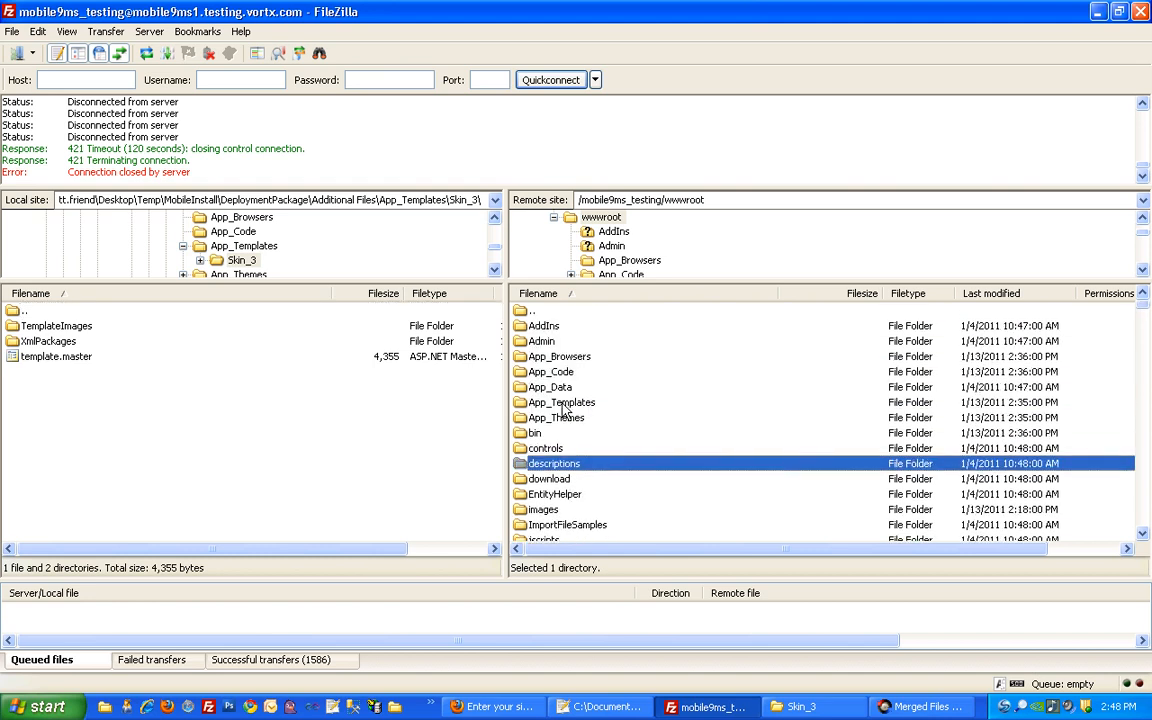
{"action": "left_click", "coordinate": [562, 404]}
{"action": "double_click", "coordinate": [562, 404]}
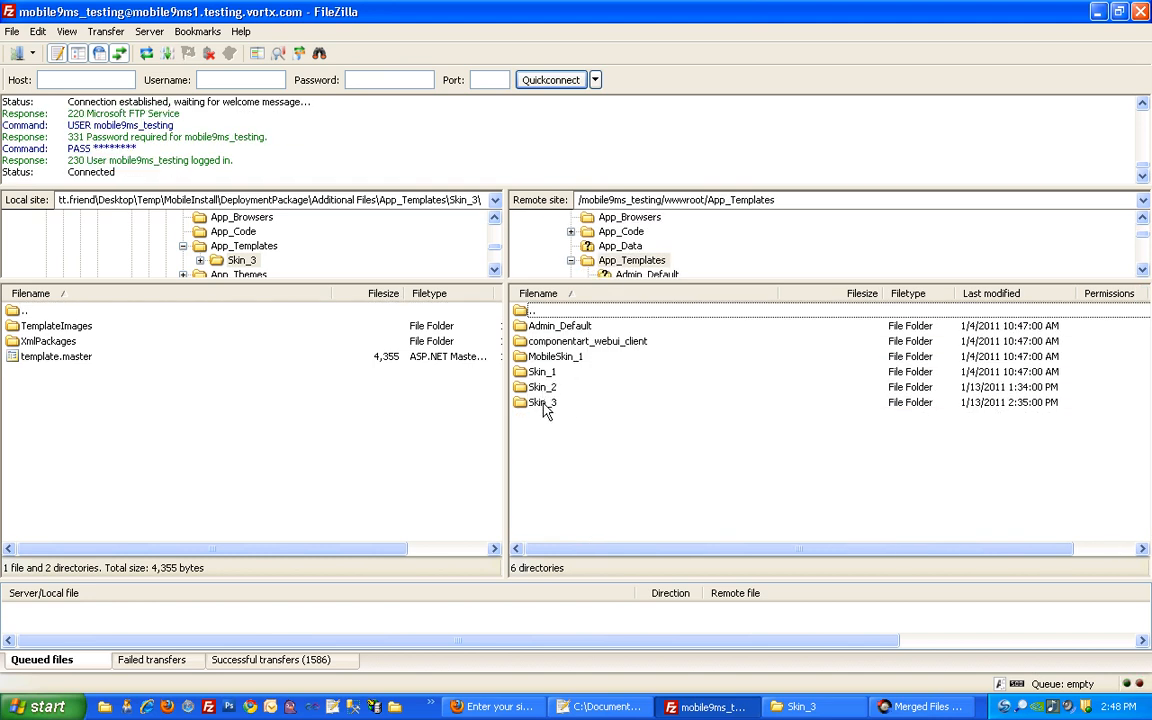
{"action": "double_click", "coordinate": [543, 404]}
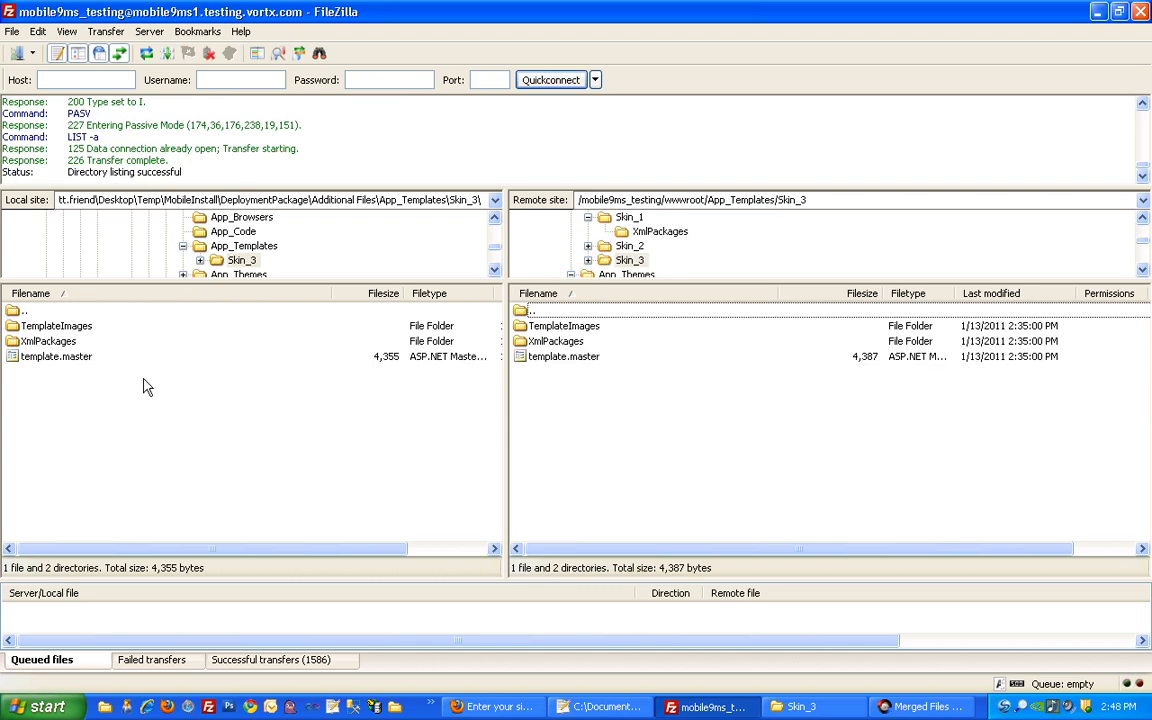
Upload template.master to the server's Skin_3 folder, overwriting the existing copy
{"action": "left_click_drag", "start_coordinate": [77, 363], "coordinate": [545, 415]}
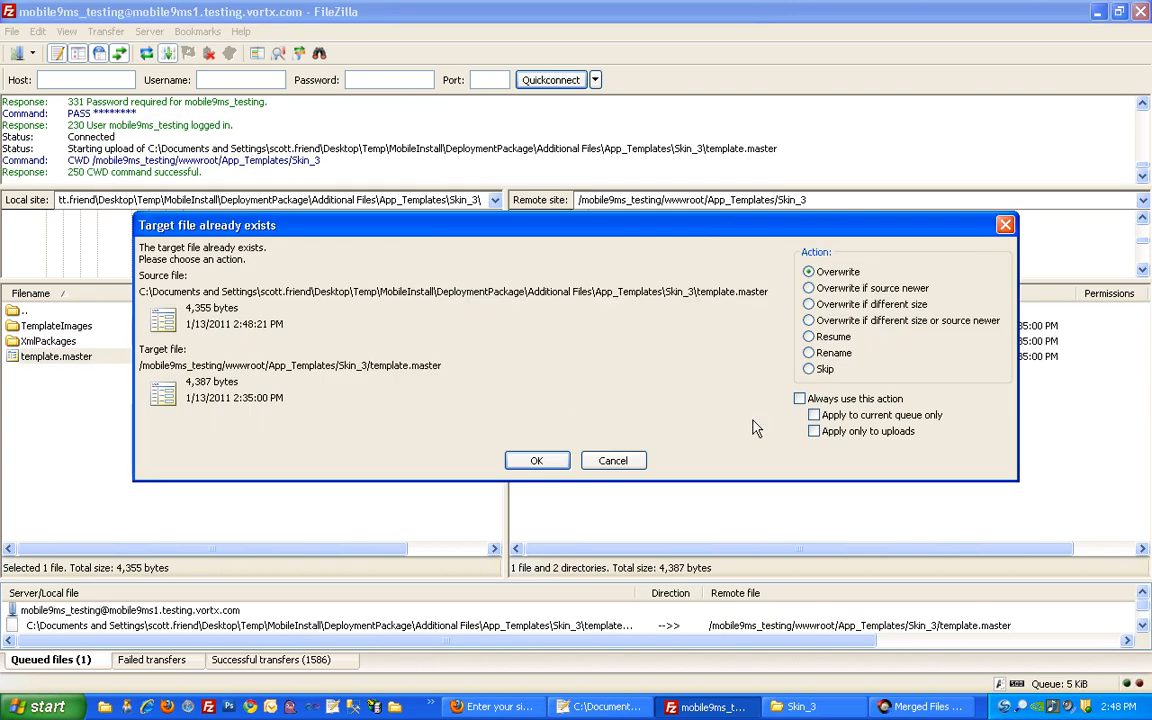
{"action": "left_click", "coordinate": [799, 398]}
{"action": "left_click", "coordinate": [536, 460]}
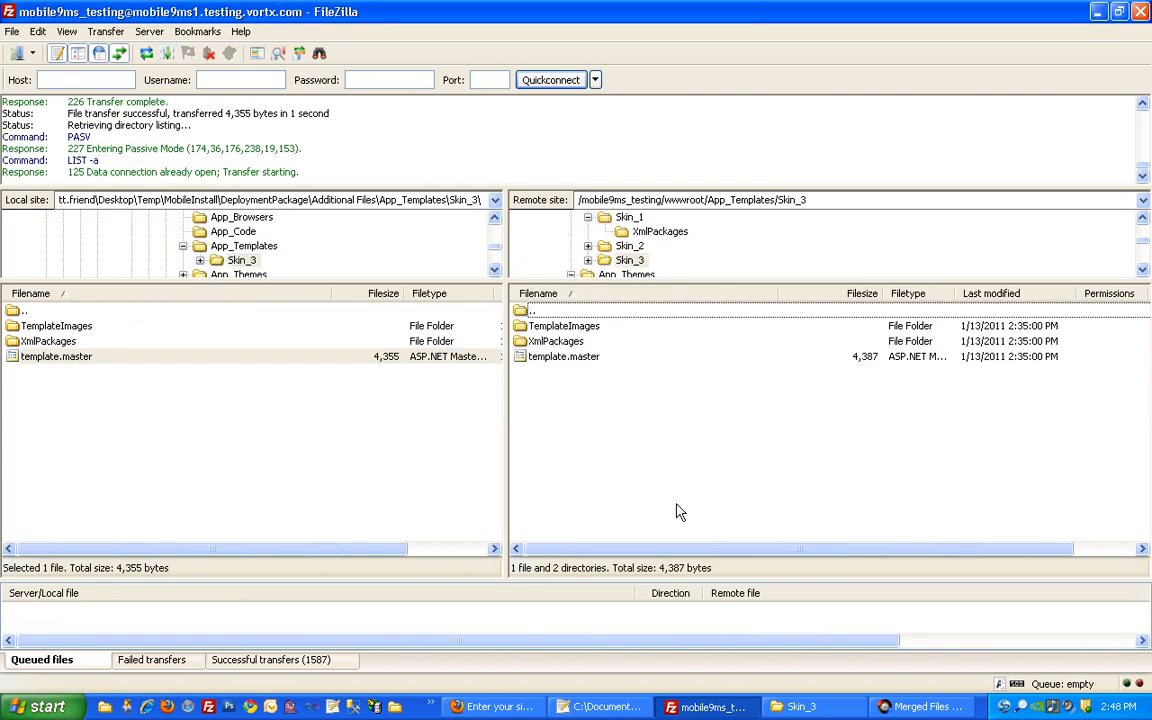
{"action": "left_click", "coordinate": [493, 706]}
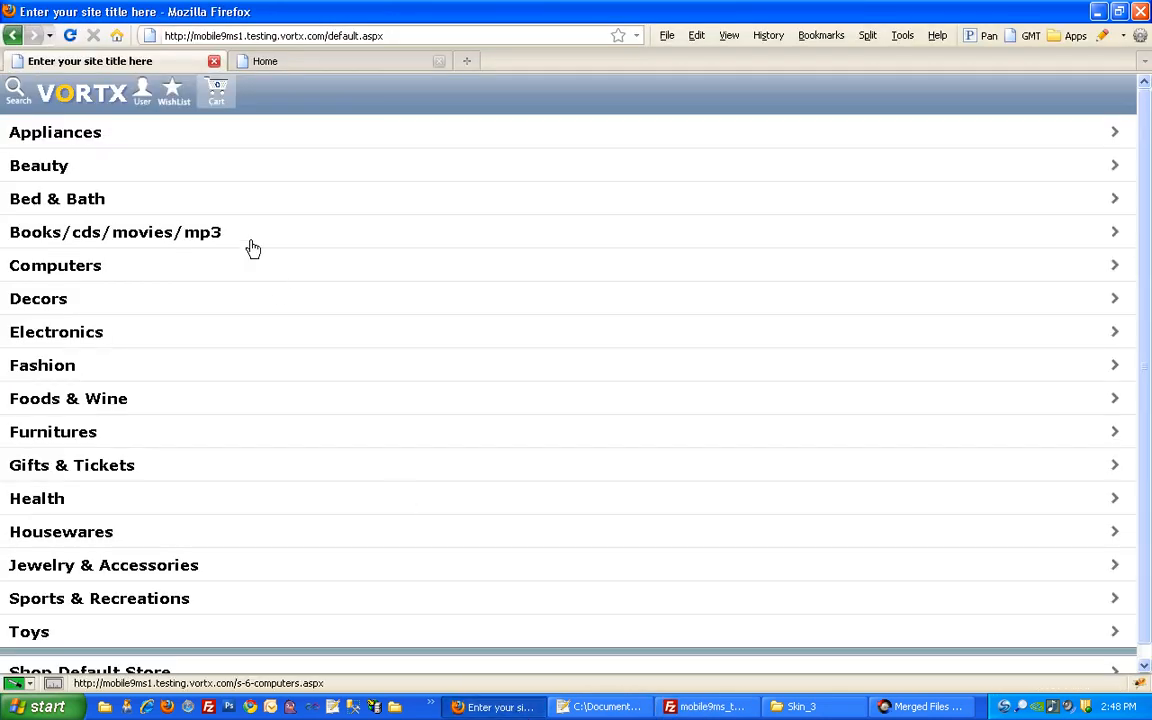
Reload the mobile store page to check that the header logo shows My Store
{"action": "left_click", "coordinate": [70, 35]}
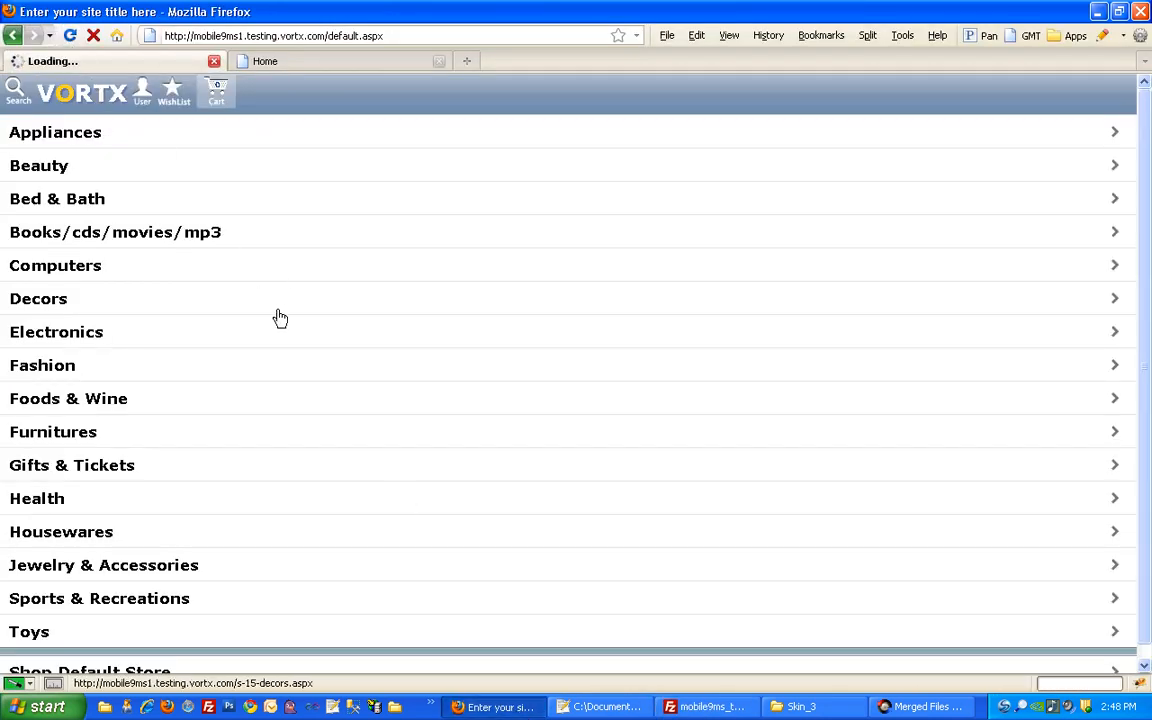